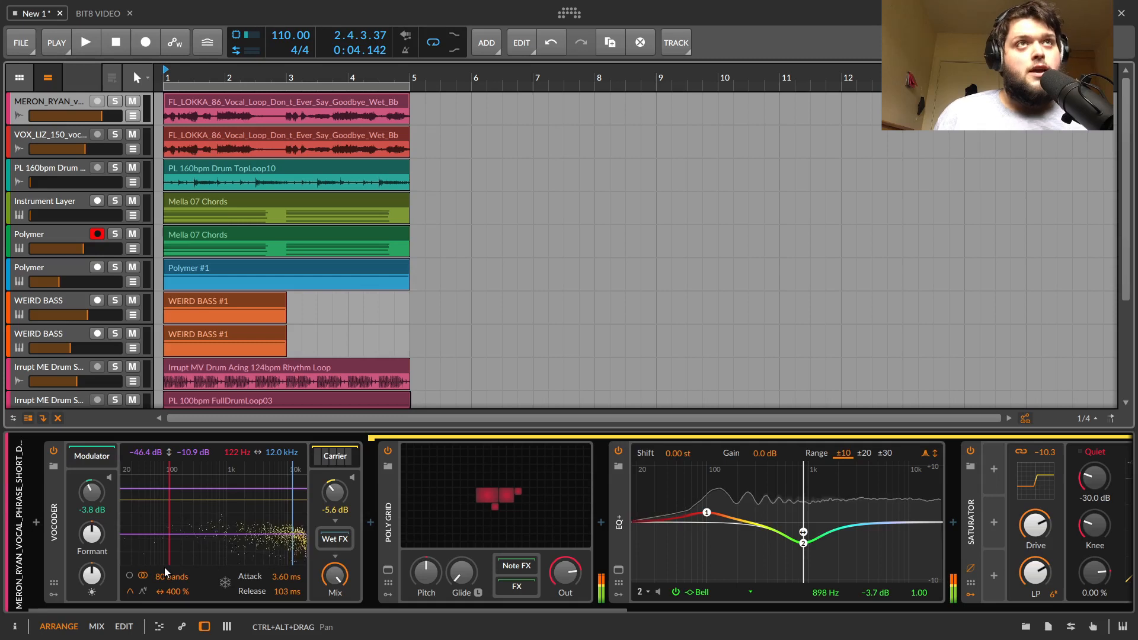
- Look over the arrangement's tracks, solo the first vocal track, and play part of its vocoded loop
{"action": "scroll", "coordinate": [297, 305], "scroll_direction": "down", "scroll_amount": 4}
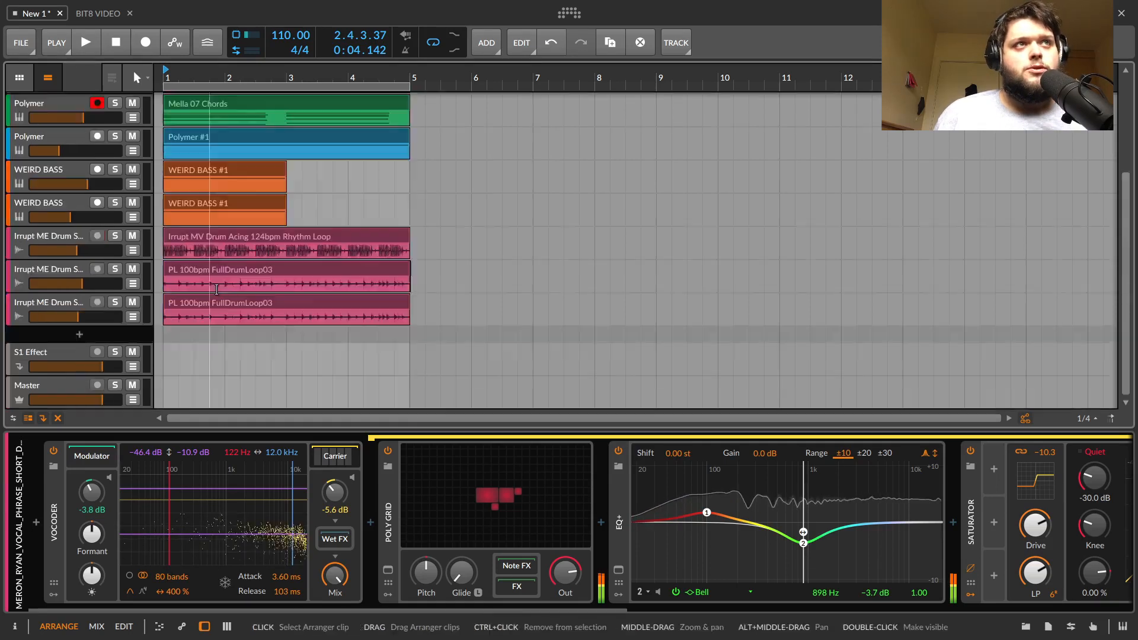
{"action": "scroll", "coordinate": [298, 305], "scroll_direction": "up", "scroll_amount": 4}
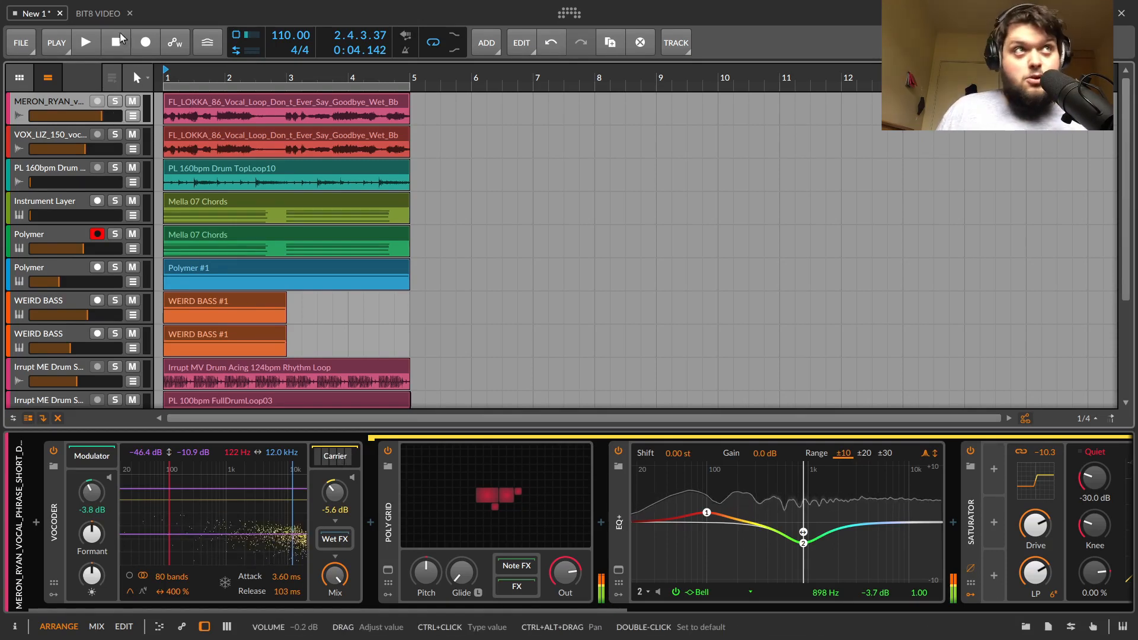
{"action": "left_click", "coordinate": [115, 102]}
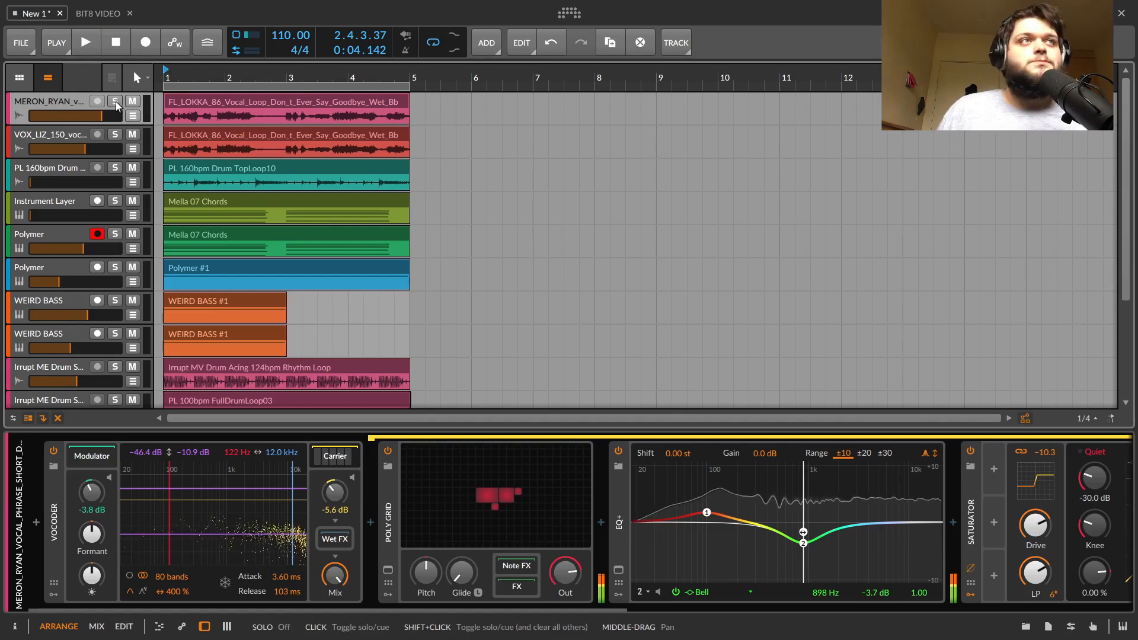
{"action": "left_click", "coordinate": [200, 106]}
{"action": "key", "text": "space"}
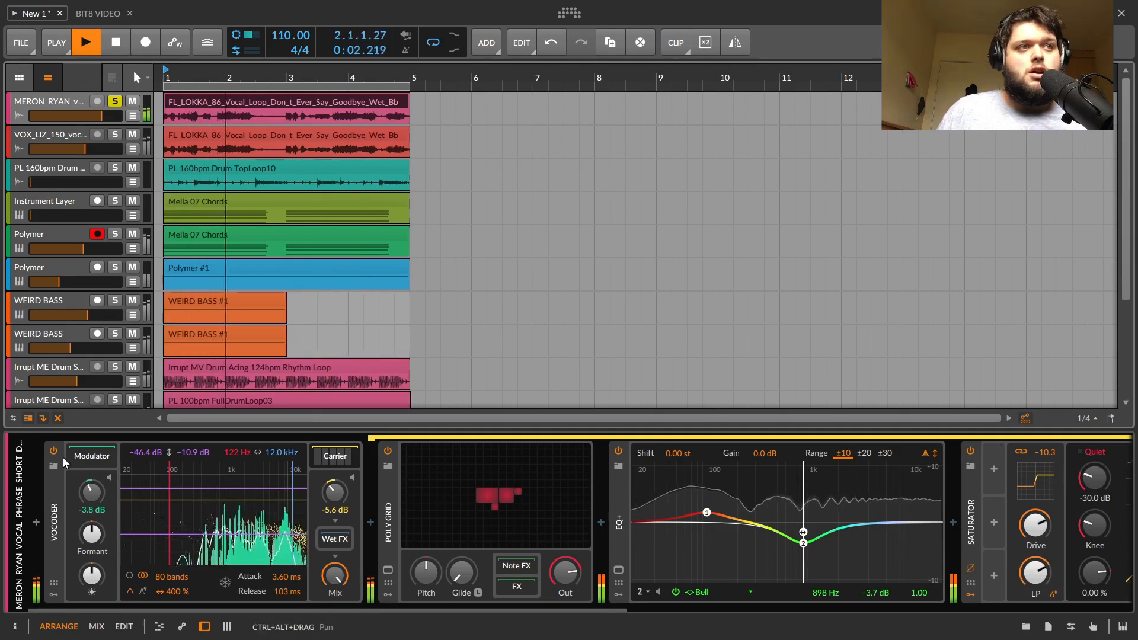
{"action": "key", "text": "space"}
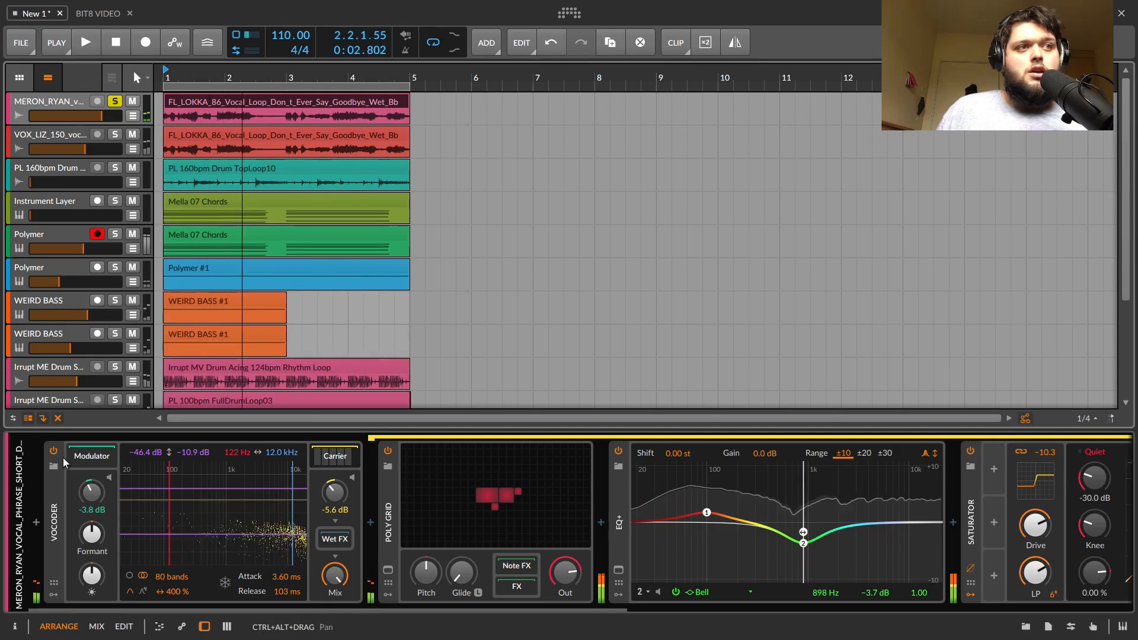
- Open the Vocoder carrier's Poly Grid patch and lower the pink noise level in the Mixer to -42.4 dB
{"action": "left_click", "coordinate": [335, 456]}
{"action": "left_click", "coordinate": [331, 445]}
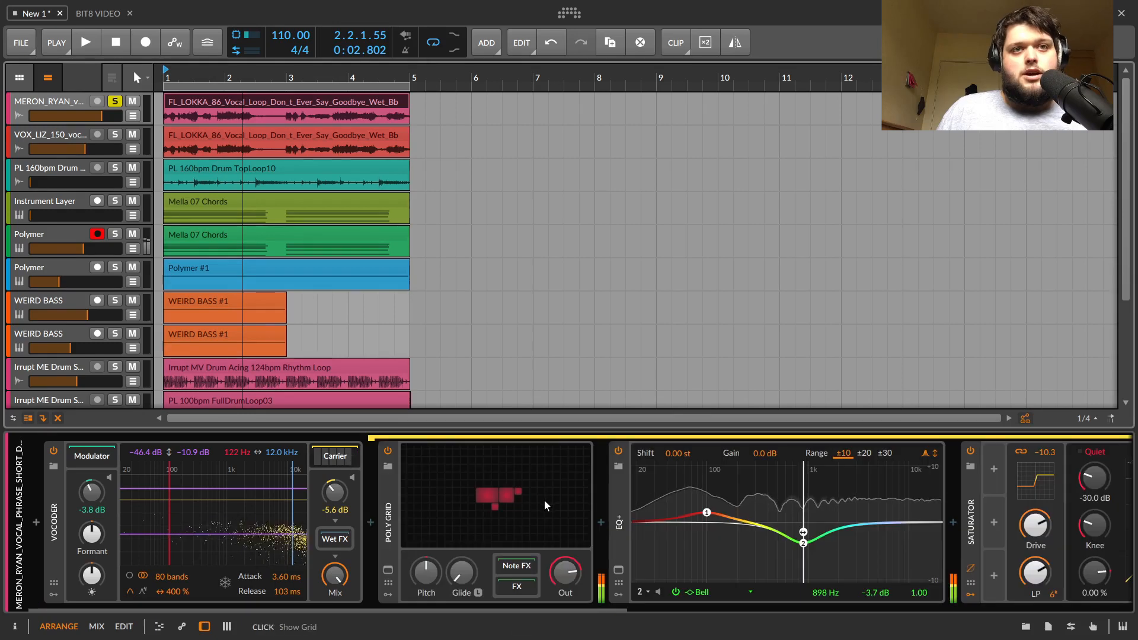
{"action": "left_click", "coordinate": [531, 510]}
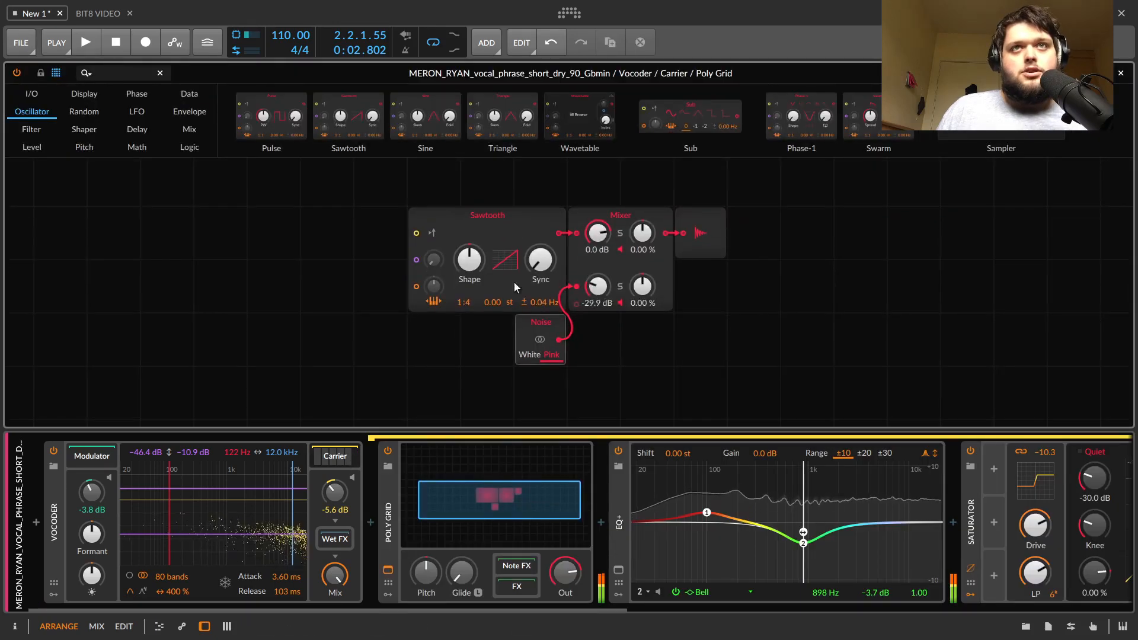
{"action": "key", "text": "space"}
{"action": "mouse_move", "coordinate": [599, 289]}
{"action": "left_mouse_down"}
{"action": "mouse_move", "coordinate": [598, 255]}
{"action": "mouse_move", "coordinate": [599, 296]}
{"action": "mouse_move", "coordinate": [600, 286]}
{"action": "left_mouse_up"}
{"action": "key", "text": "space"}
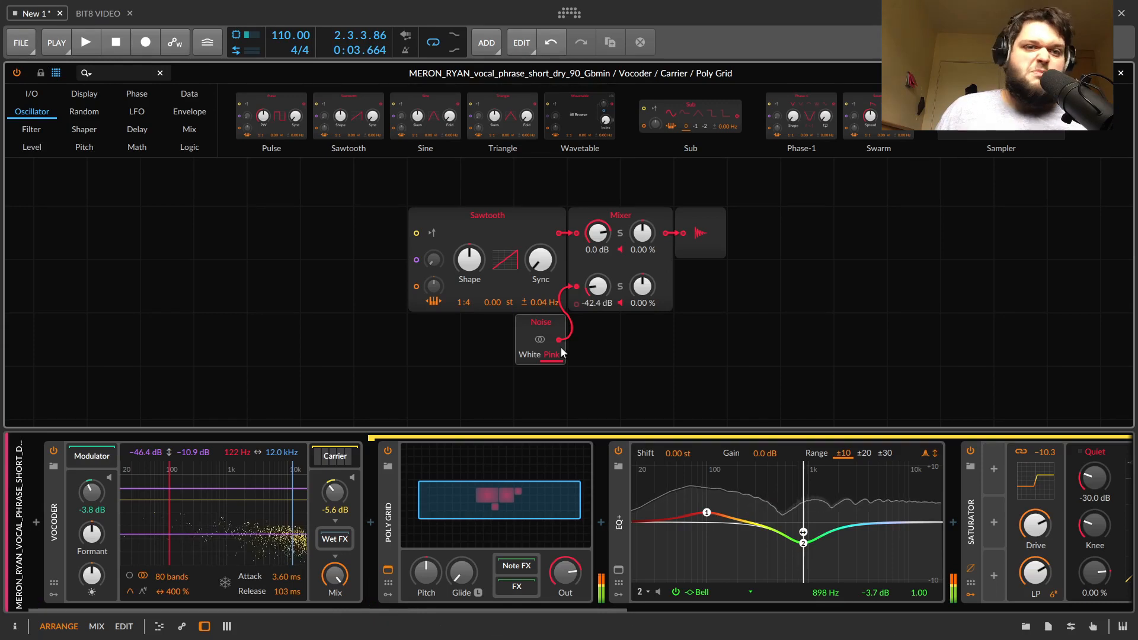
- Open the interactive help view for the Vocoder device and bring its control descriptions into view
{"action": "left_click", "coordinate": [54, 513]}
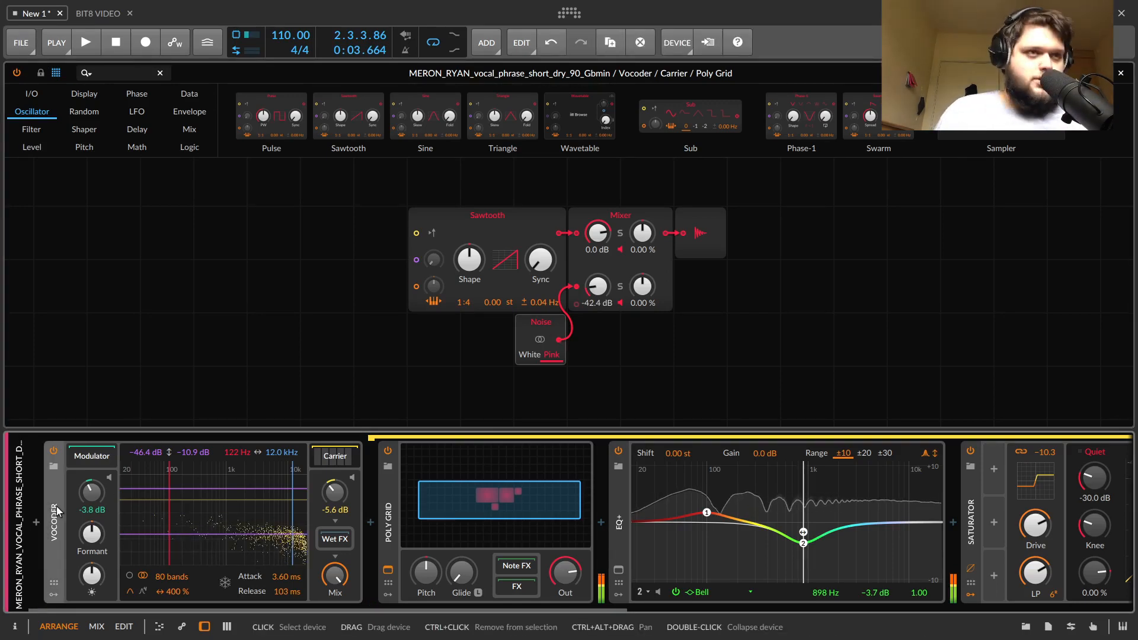
{"action": "key", "text": "F1"}
{"action": "scroll", "coordinate": [524, 295], "scroll_direction": "down", "scroll_amount": 1}
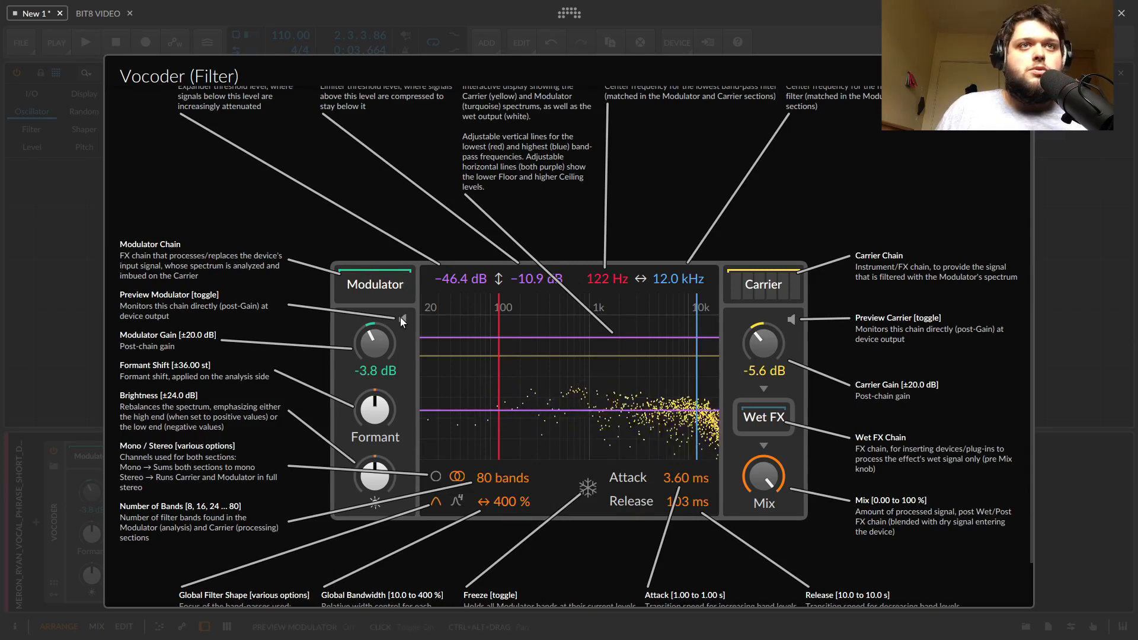
- Compare the modulator signal on its own with the vocoded output by toggling Preview Modulator during playback
{"action": "key", "text": "space"}
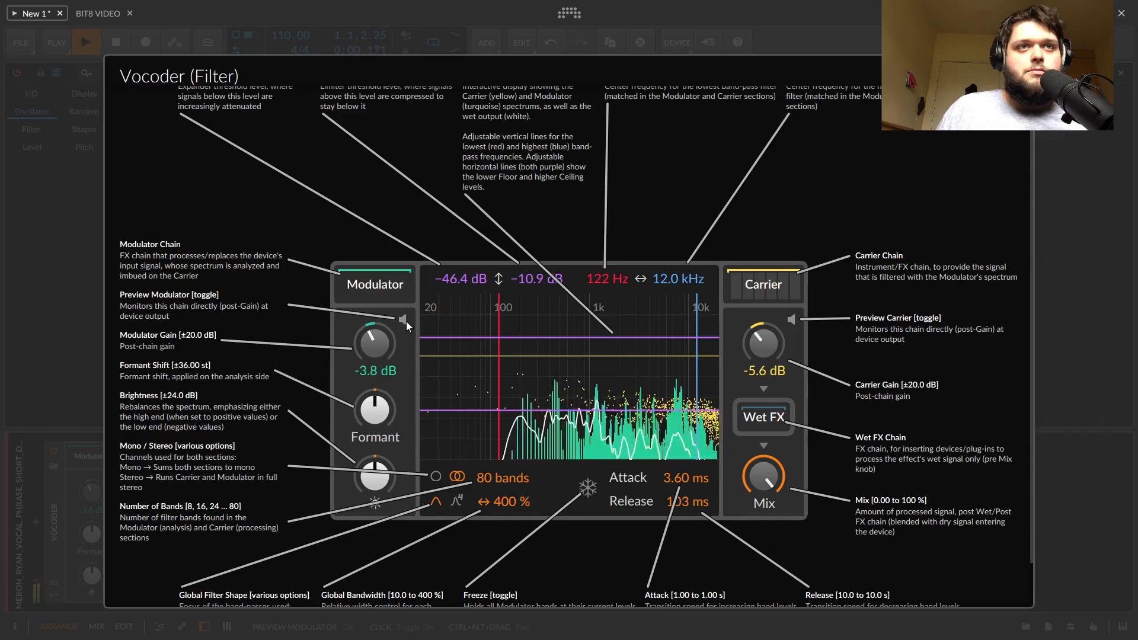
{"action": "left_click", "coordinate": [403, 319]}
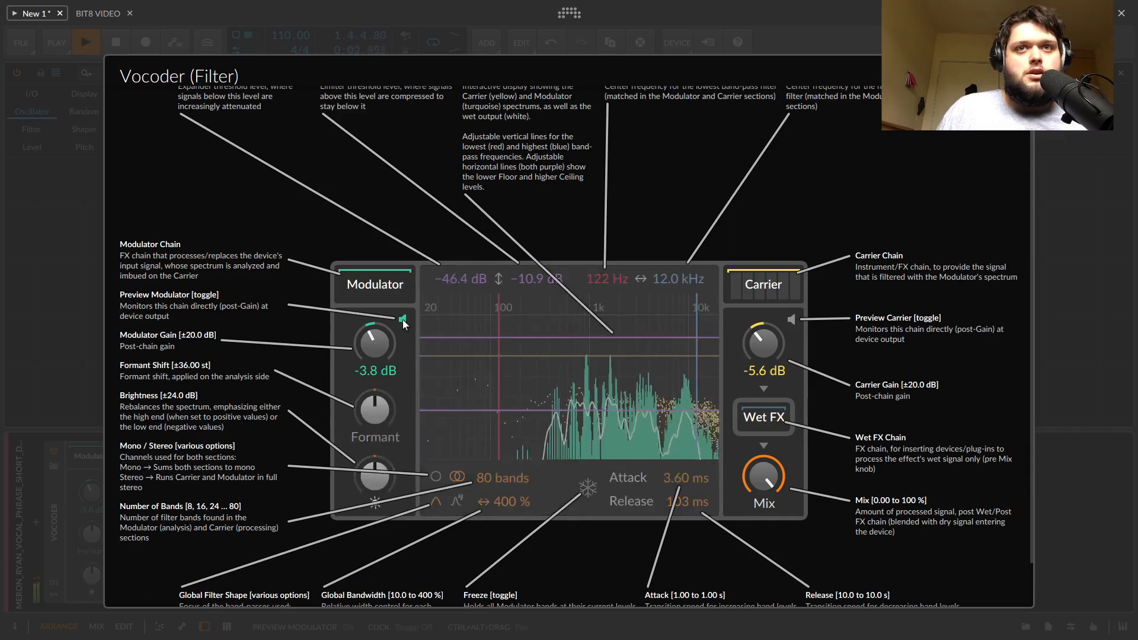
{"action": "key", "text": "space"}
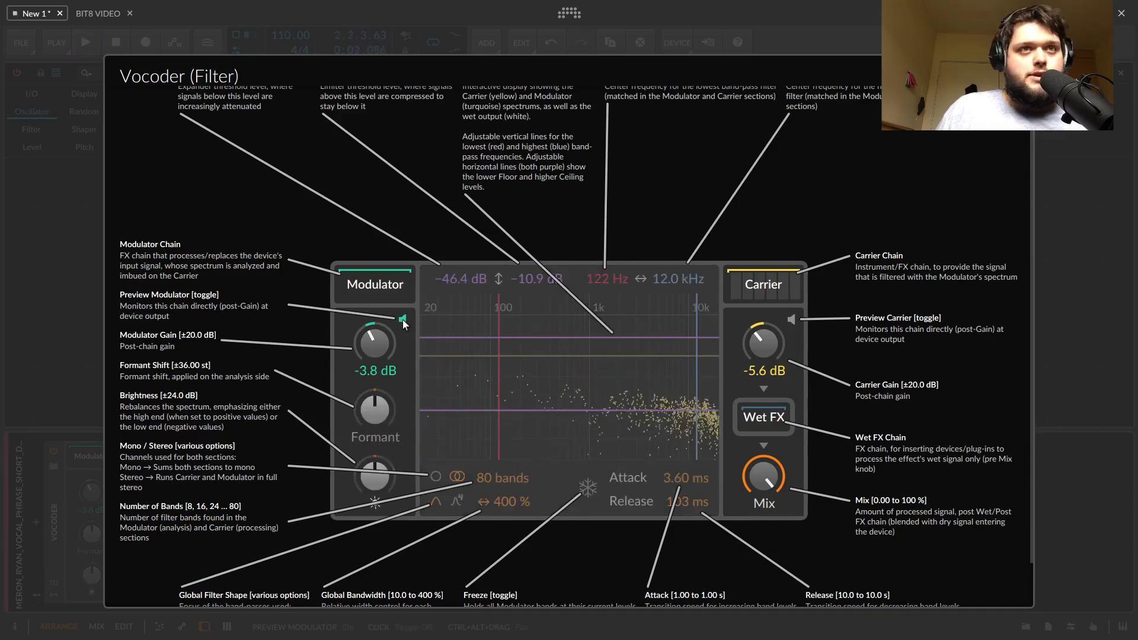
{"action": "left_click", "coordinate": [403, 319]}
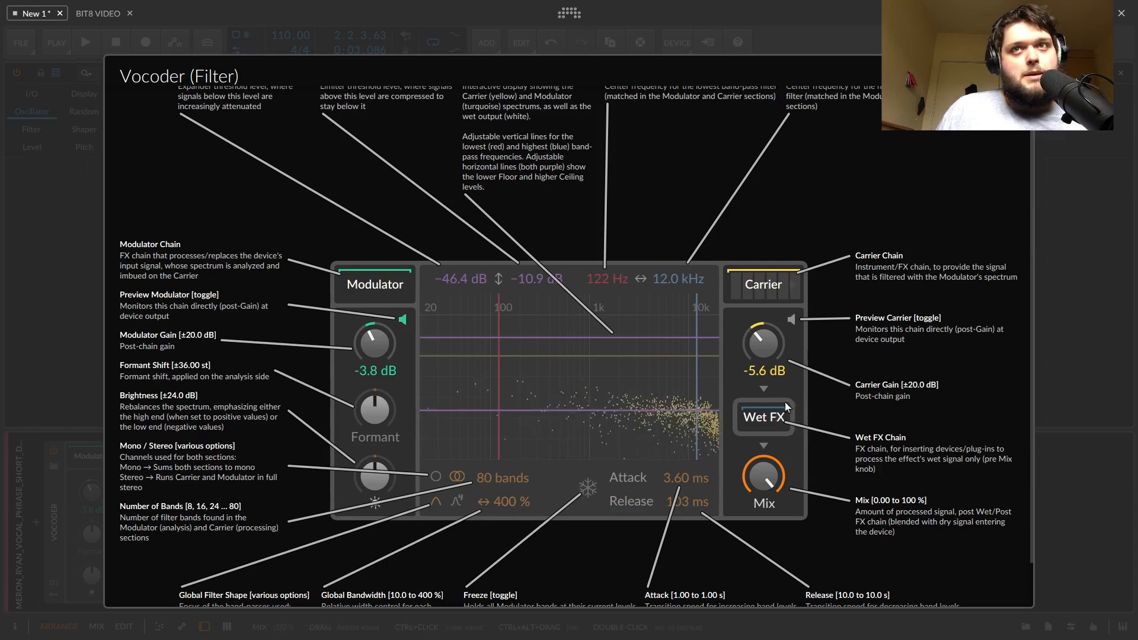
{"action": "left_click", "coordinate": [405, 320]}
{"action": "key", "text": "space"}
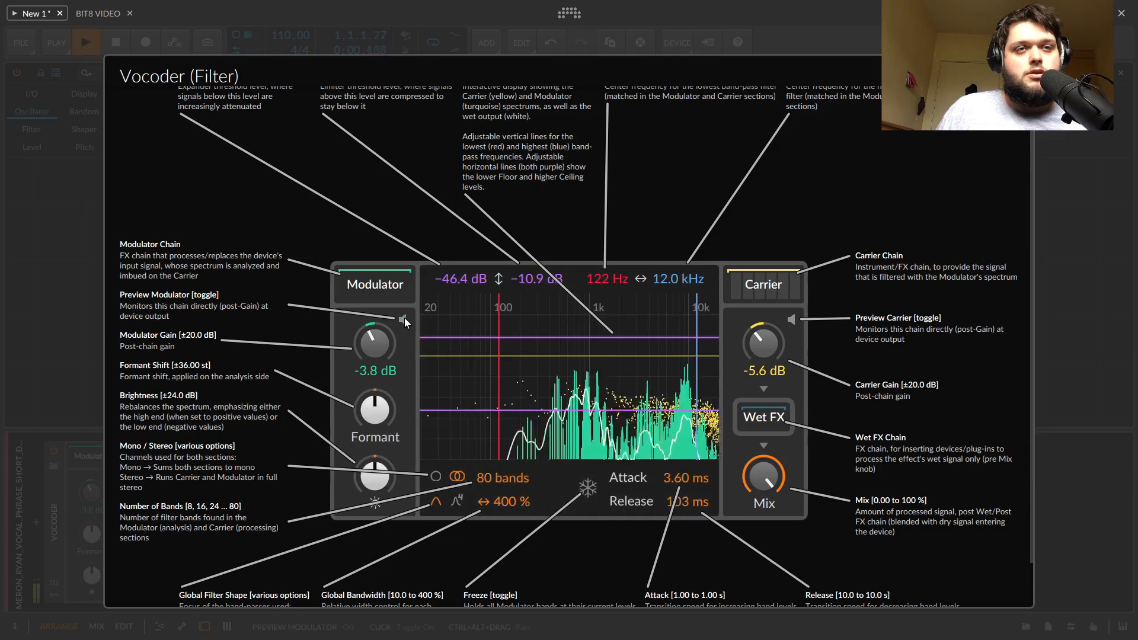
{"action": "left_click", "coordinate": [404, 320]}
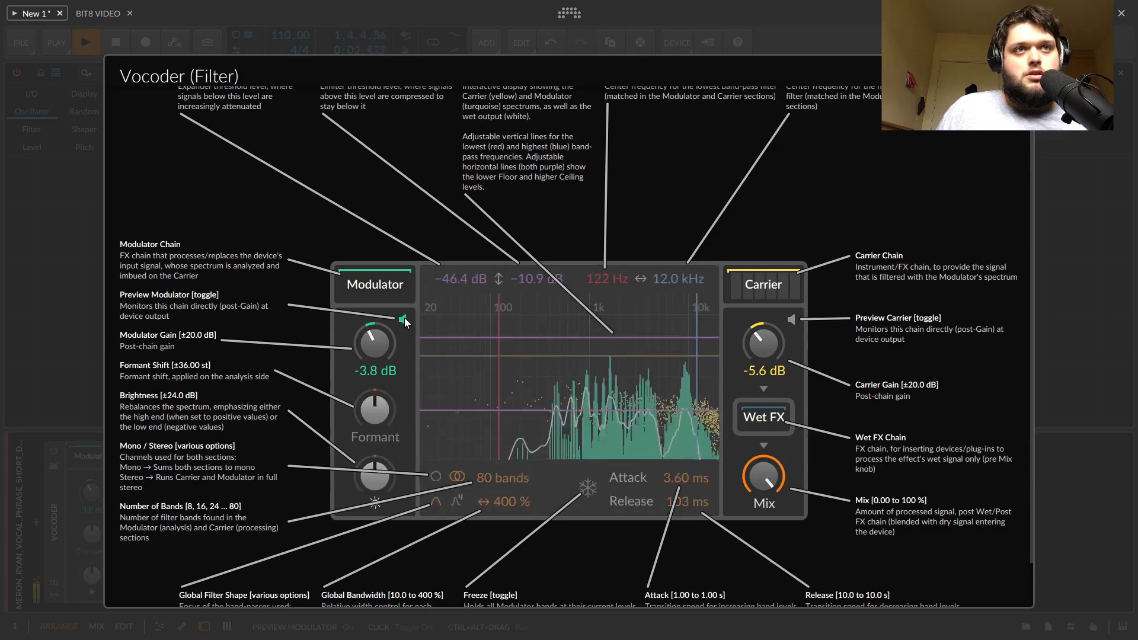
{"action": "left_click", "coordinate": [404, 320]}
{"action": "key", "text": "space"}
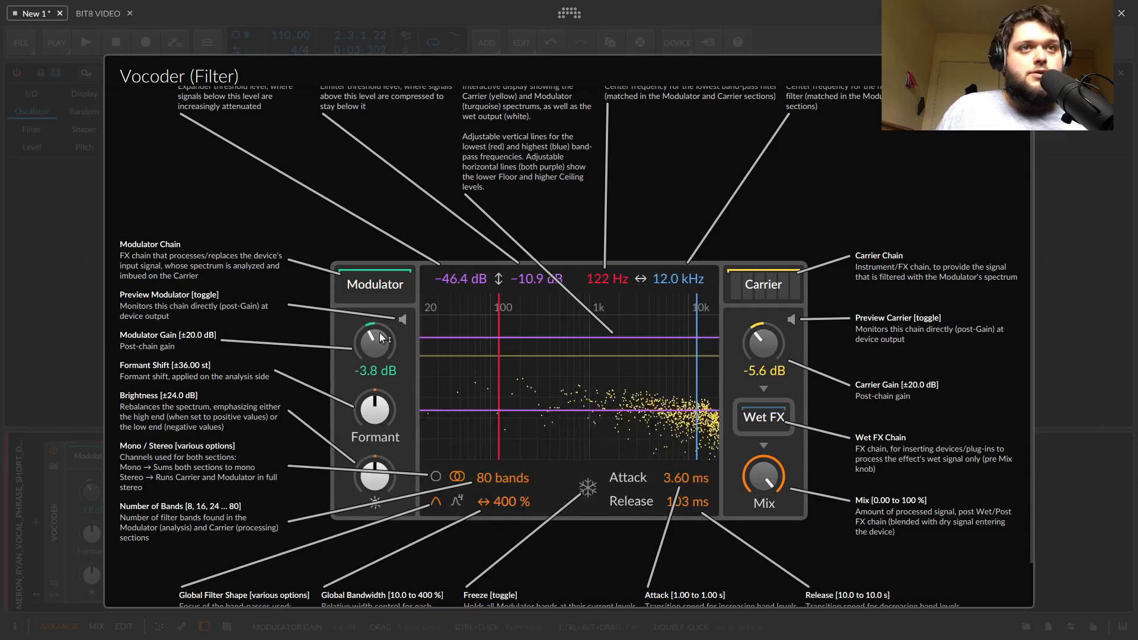
- Set the Modulator Gain to -4.0 dB during playback and briefly preview the modulator signal
{"action": "key", "text": "space"}
{"action": "left_click_drag", "start_coordinate": [377, 353], "coordinate": [378, 321]}
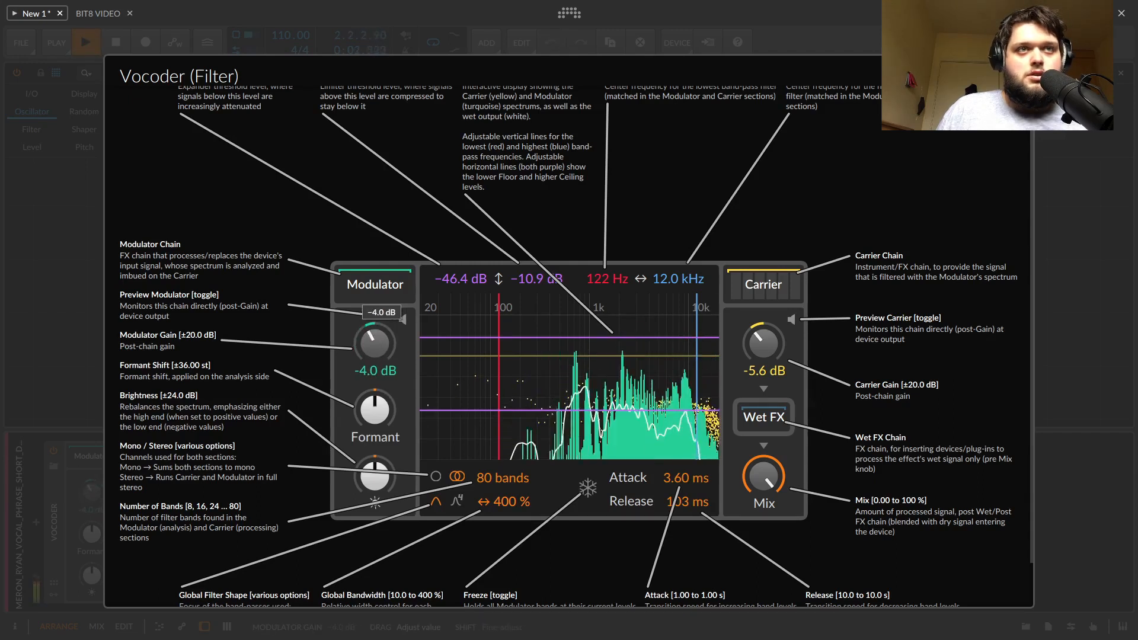
{"action": "left_click", "coordinate": [404, 320]}
{"action": "left_click", "coordinate": [404, 321]}
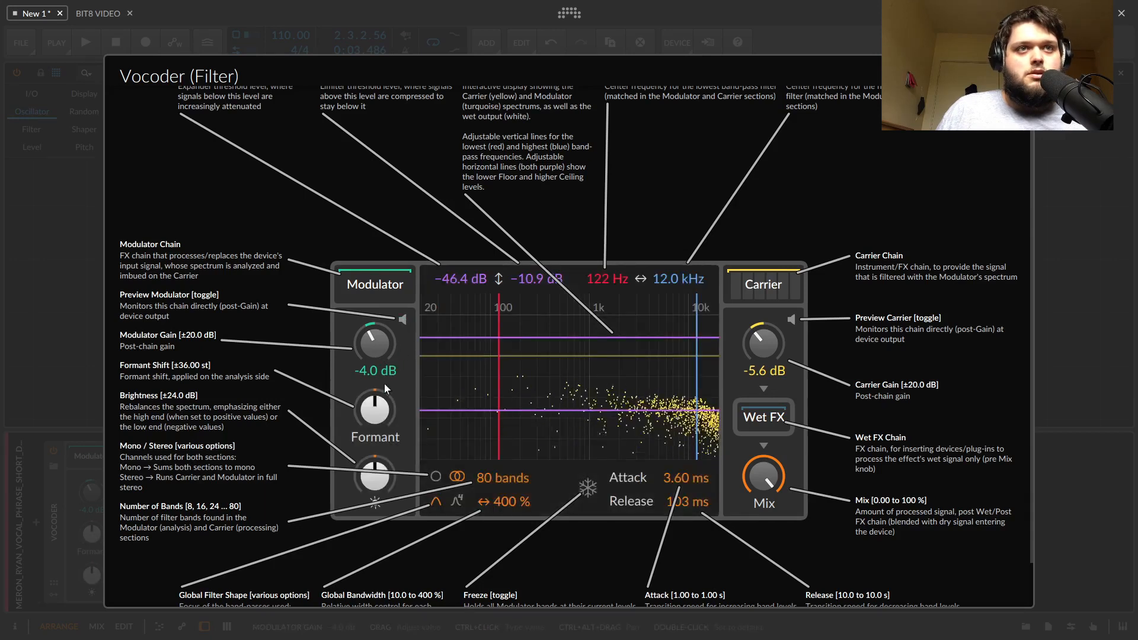
- Audition different Formant Shift amounts on the vocal, including +4.61 st, and reset the shift to its default
{"action": "key", "text": "space"}
{"action": "left_click_drag", "start_coordinate": [375, 409], "coordinate": [376, 402]}
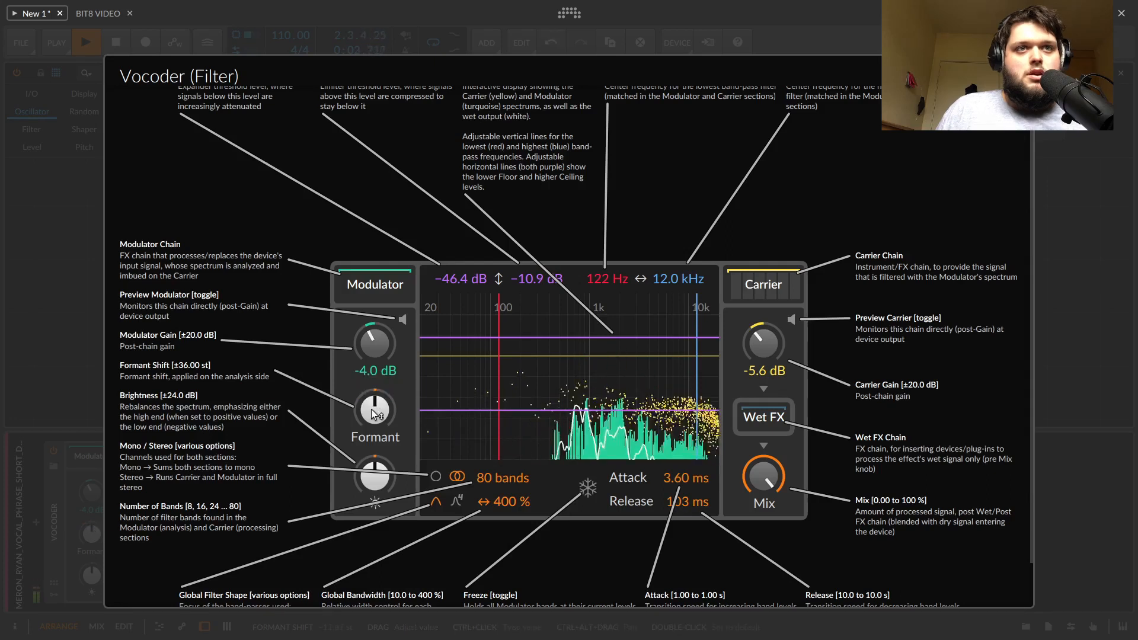
{"action": "key", "text": "space"}
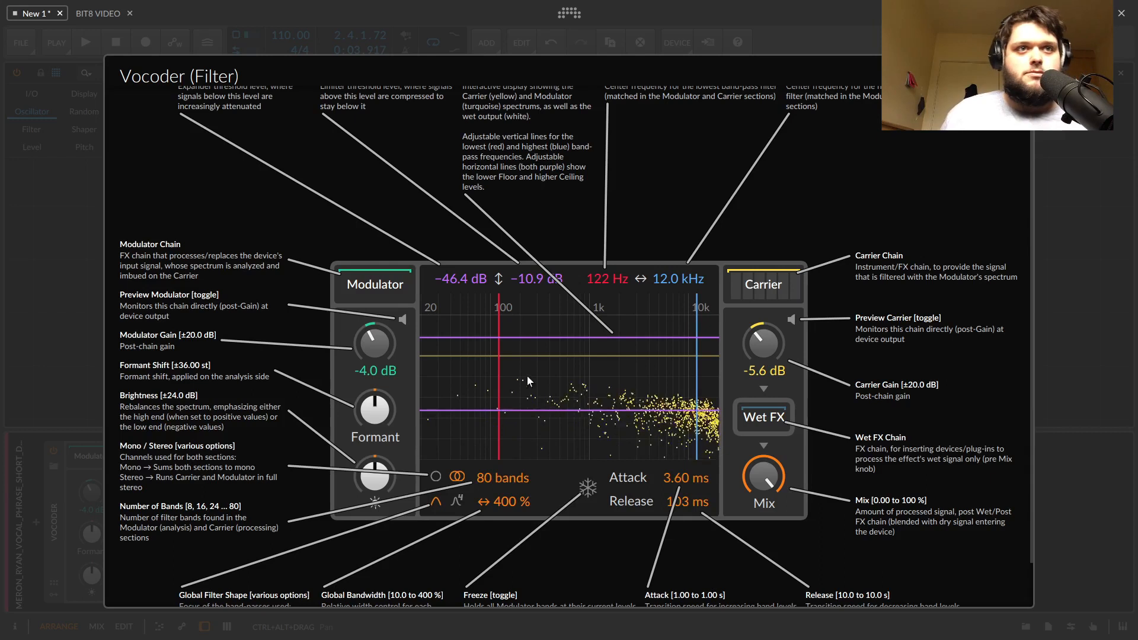
{"action": "key", "text": "space"}
{"action": "mouse_move", "coordinate": [368, 411]}
{"action": "left_mouse_down"}
{"action": "mouse_move", "coordinate": [367, 460]}
{"action": "mouse_move", "coordinate": [371, 380]}
{"action": "mouse_move", "coordinate": [379, 407]}
{"action": "left_mouse_up"}
{"action": "key", "text": "space"}
{"action": "key", "text": "space"}
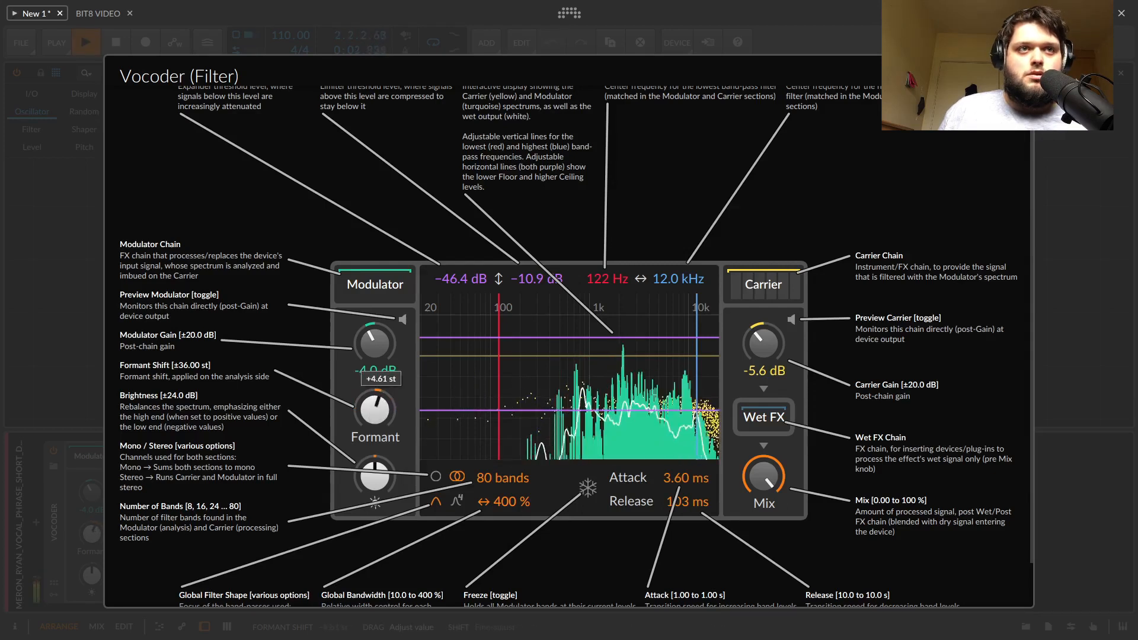
{"action": "double_click", "coordinate": [379, 407]}
{"action": "key", "text": "space"}
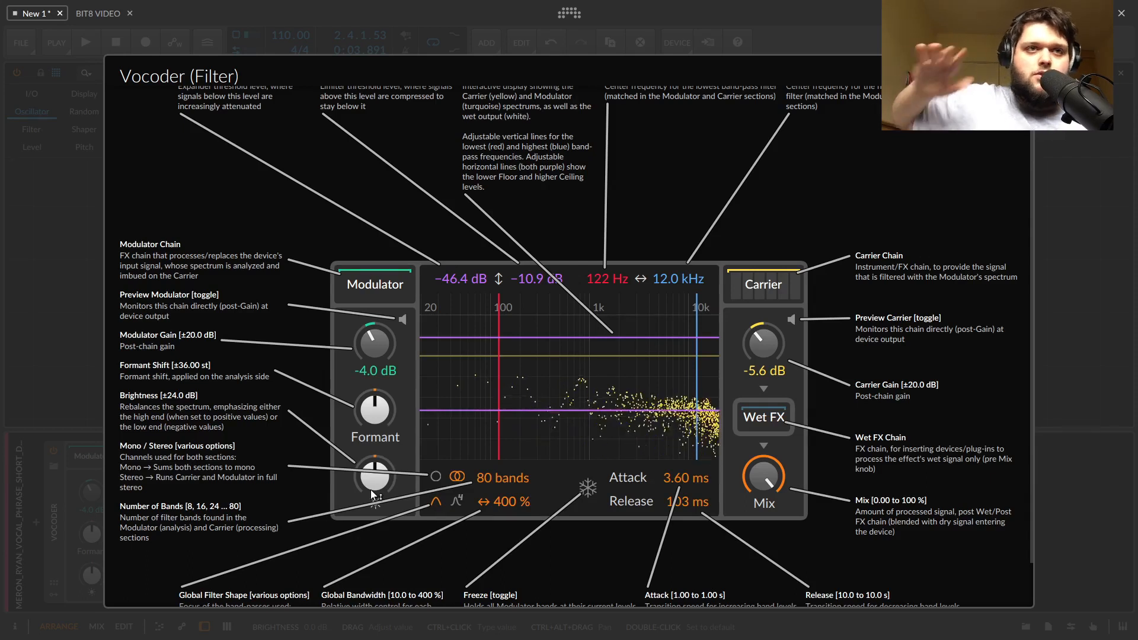
- Audition negative and positive Brightness settings on the Vocoder and leave Brightness slightly above neutral
{"action": "key", "text": "space"}
{"action": "mouse_move", "coordinate": [380, 469]}
{"action": "left_mouse_down"}
{"action": "mouse_move", "coordinate": [379, 446]}
{"action": "mouse_move", "coordinate": [373, 485]}
{"action": "left_mouse_up"}
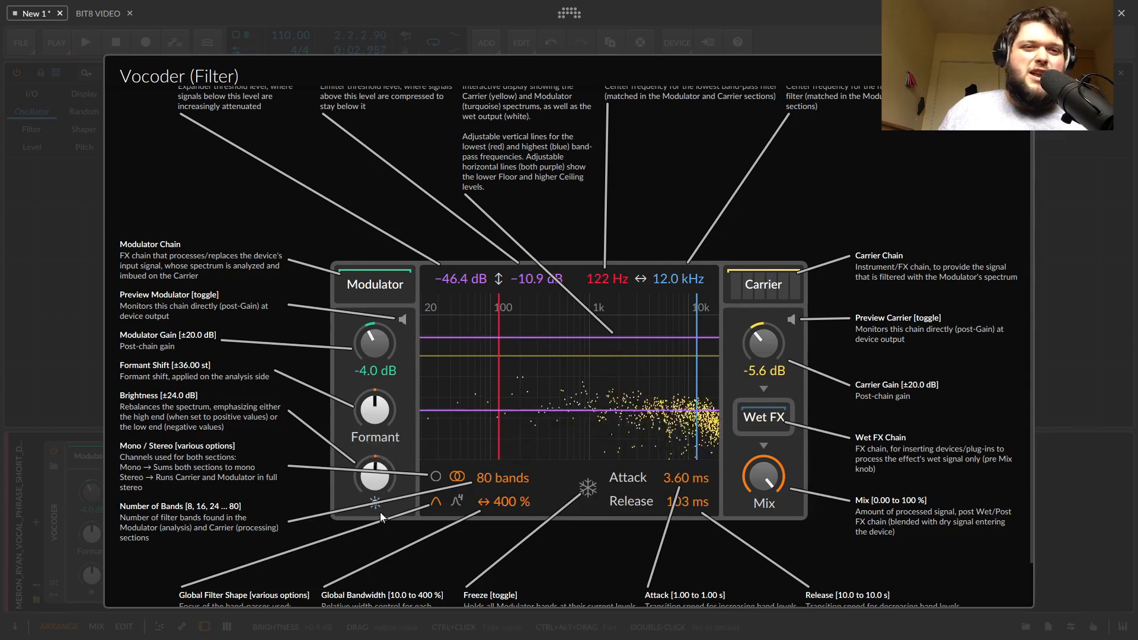
{"action": "key", "text": "space"}
{"action": "mouse_move", "coordinate": [381, 483]}
{"action": "left_mouse_down"}
{"action": "mouse_move", "coordinate": [381, 505]}
{"action": "mouse_move", "coordinate": [378, 482]}
{"action": "left_mouse_up"}
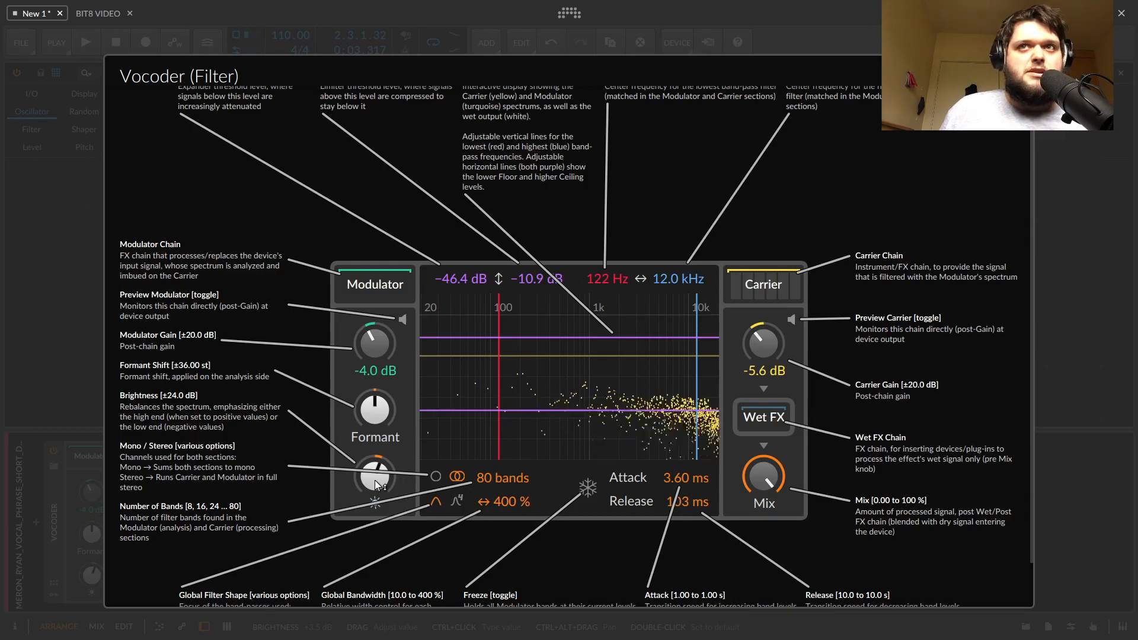
{"action": "key", "text": "space"}
{"action": "mouse_move", "coordinate": [378, 485]}
{"action": "left_mouse_down"}
{"action": "mouse_move", "coordinate": [378, 474]}
{"action": "mouse_move", "coordinate": [377, 484]}
{"action": "left_mouse_up"}
- Set the Vocoder's Floor threshold to -59.6 dB and its Ceiling threshold to -11.8 dB while auditioning the loop
{"action": "key", "text": "space"}
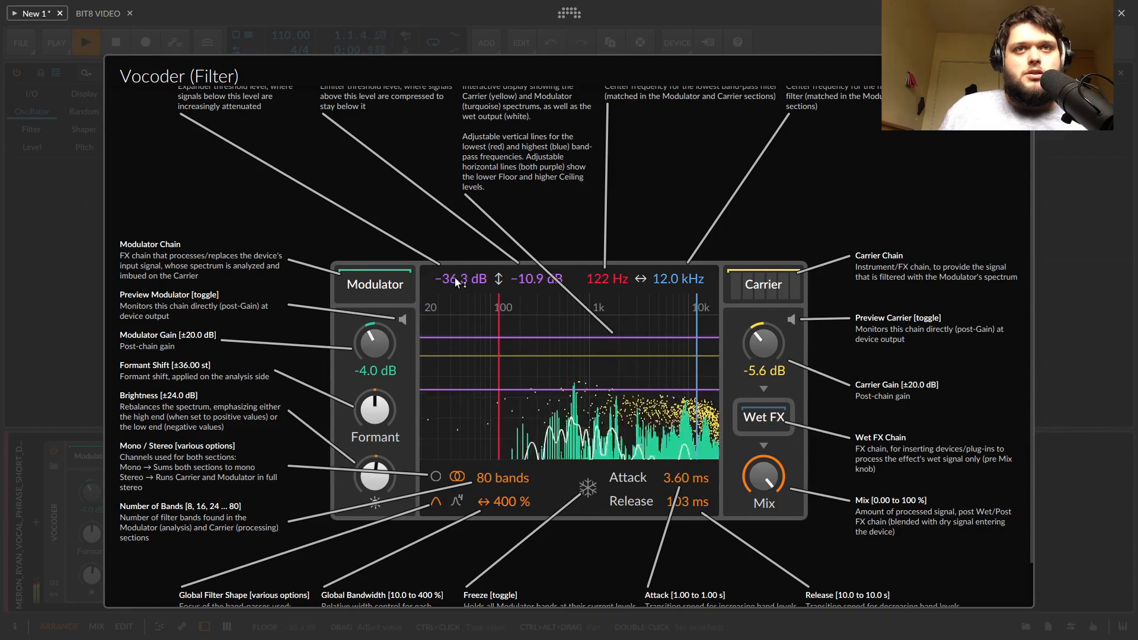
{"action": "left_click_drag", "start_coordinate": [455, 278], "coordinate": [457, 327]}
{"action": "key", "text": "space"}
{"action": "key", "text": "space"}
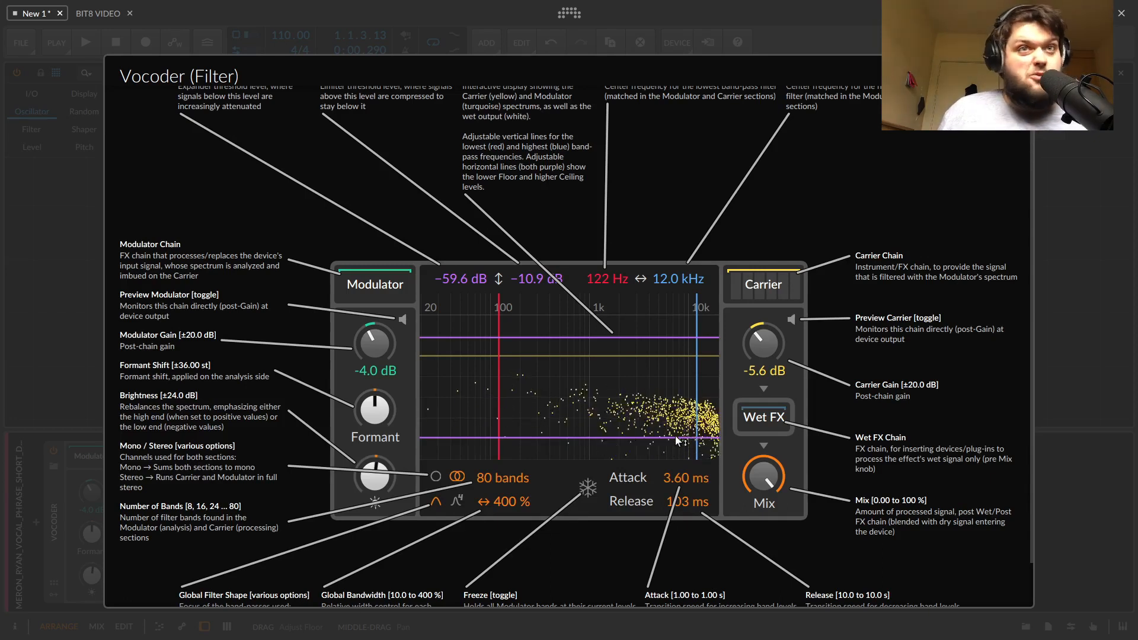
{"action": "key", "text": "space"}
{"action": "mouse_move", "coordinate": [527, 284]}
{"action": "left_mouse_down"}
{"action": "mouse_move", "coordinate": [528, 310]}
{"action": "mouse_move", "coordinate": [527, 286]}
{"action": "left_mouse_up"}
{"action": "key", "text": "space"}
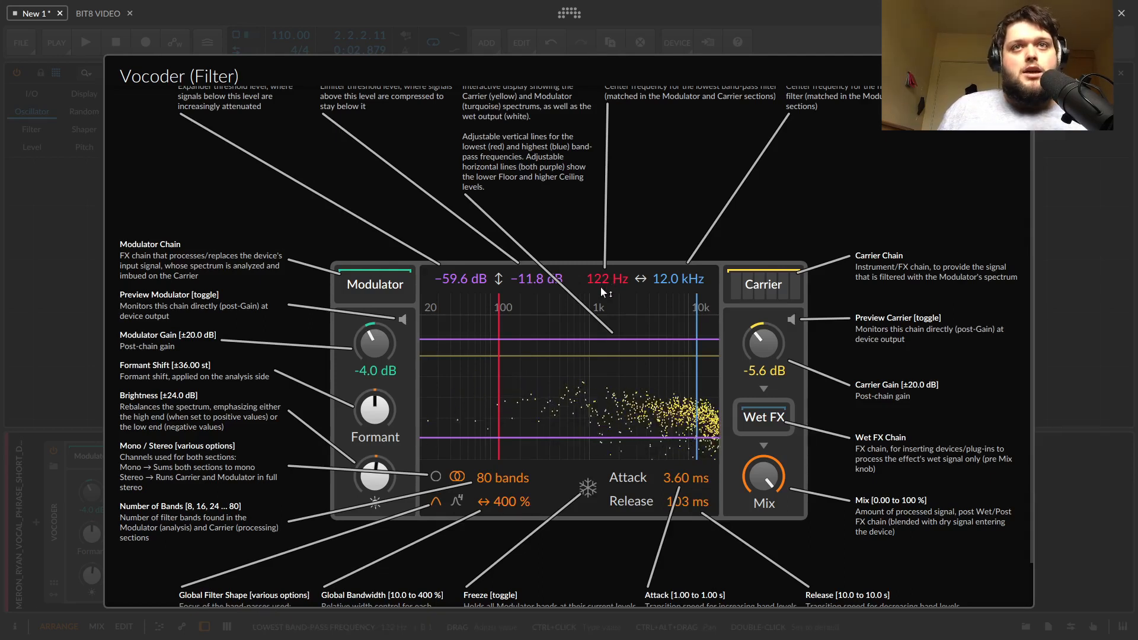
- Audition the Lowest Band-pass Frequency at 224 Hz and 156 Hz, and set it to 544 Hz
{"action": "mouse_move", "coordinate": [600, 278]}
{"action": "left_mouse_down"}
{"action": "mouse_move", "coordinate": [600, 225]}
{"action": "mouse_move", "coordinate": [601, 288]}
{"action": "left_mouse_up"}
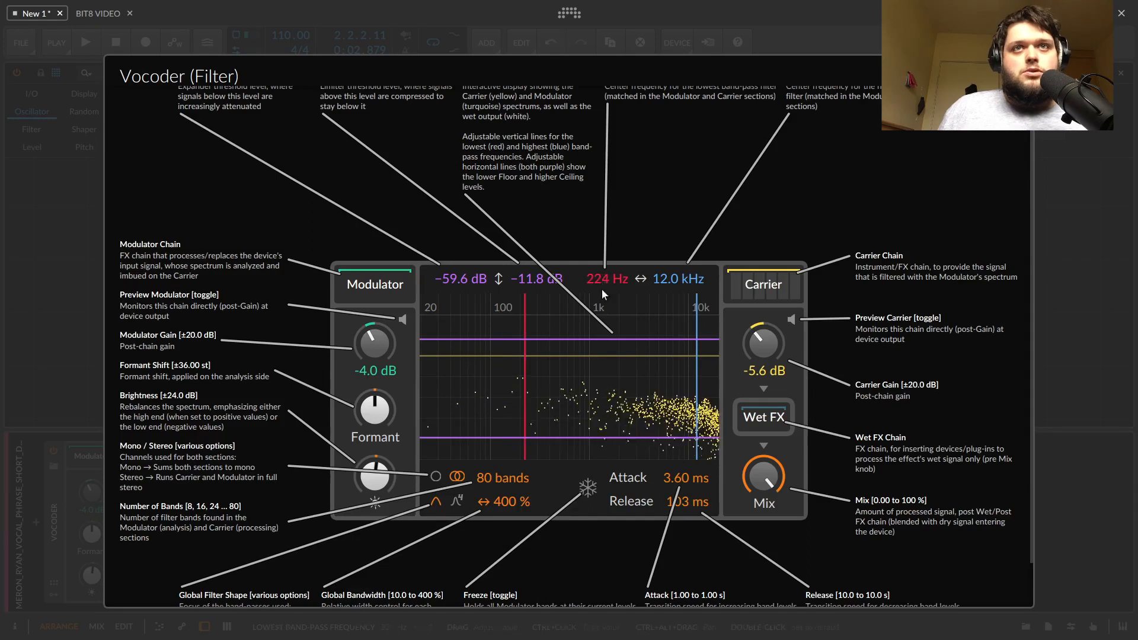
{"action": "scroll", "coordinate": [601, 289], "scroll_direction": "up", "scroll_amount": 2}
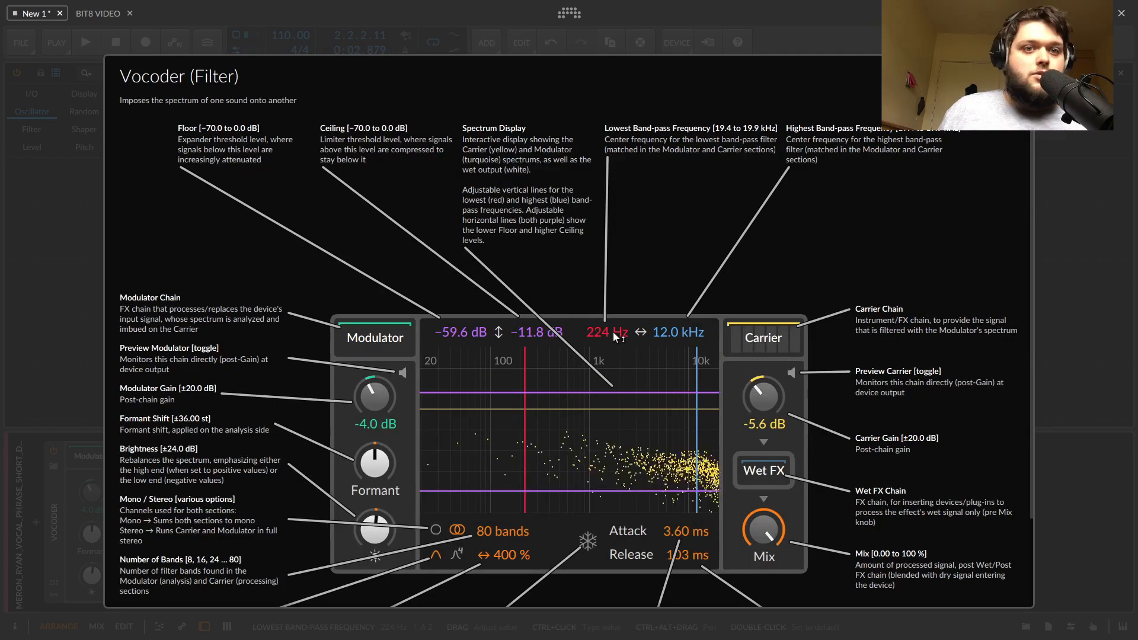
{"action": "key", "text": "space"}
{"action": "left_click_drag", "start_coordinate": [606, 337], "coordinate": [606, 347]}
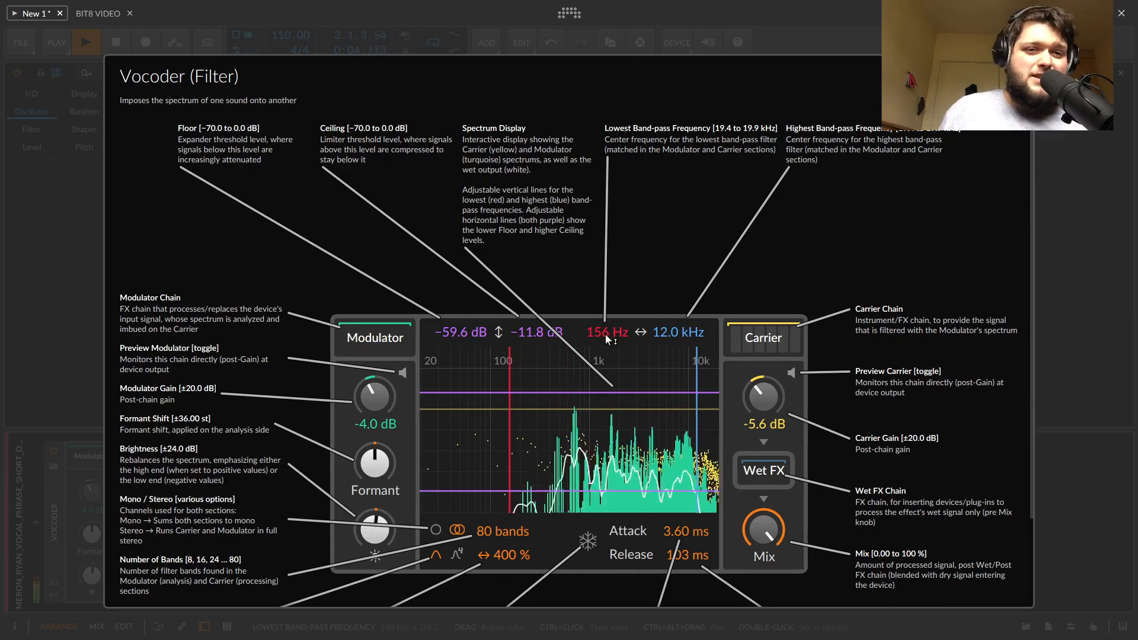
{"action": "key", "text": "space"}
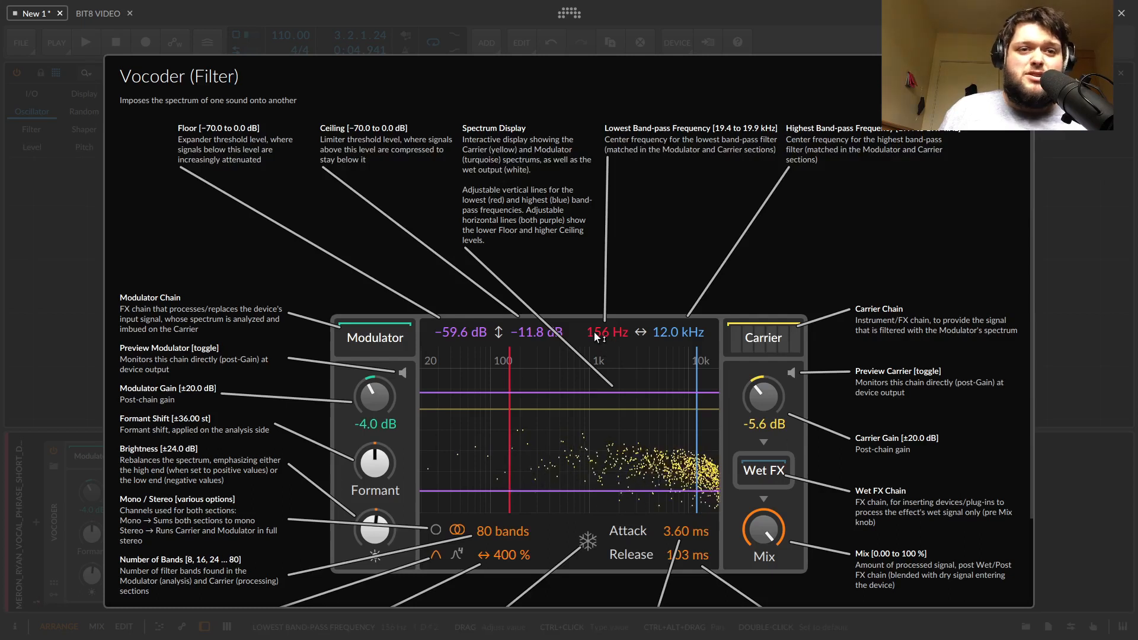
{"action": "left_click_drag", "start_coordinate": [596, 337], "coordinate": [628, 426]}
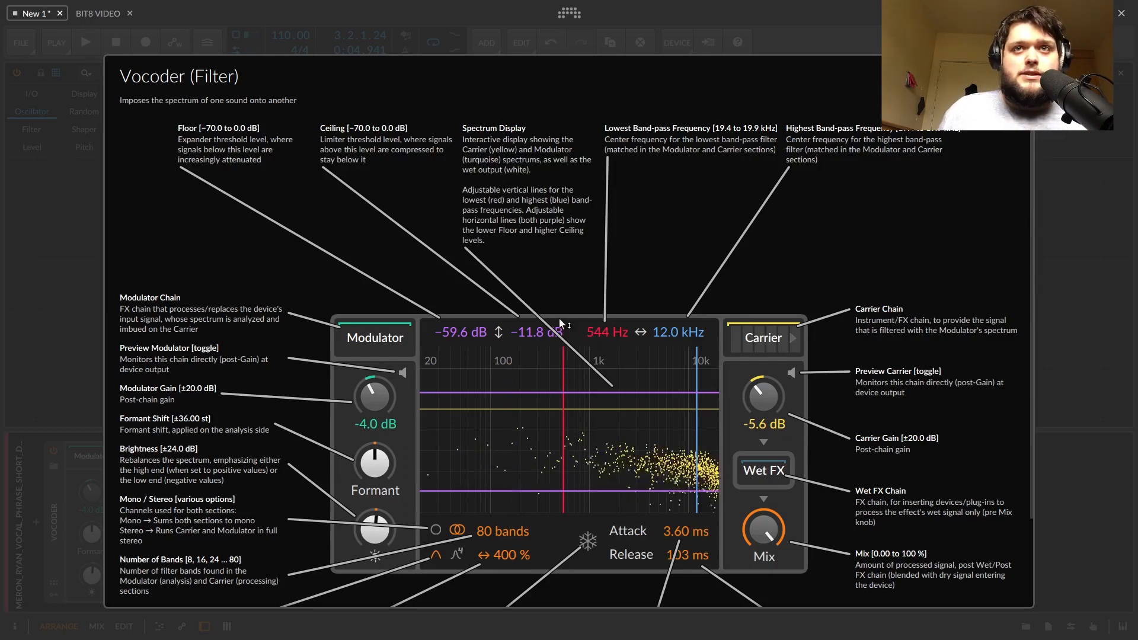
- Lower the Highest Band-pass Frequency to 3.64 kHz and listen to the narrowed vocoder range
{"action": "key", "text": "space"}
{"action": "left_click_drag", "start_coordinate": [663, 337], "coordinate": [663, 377]}
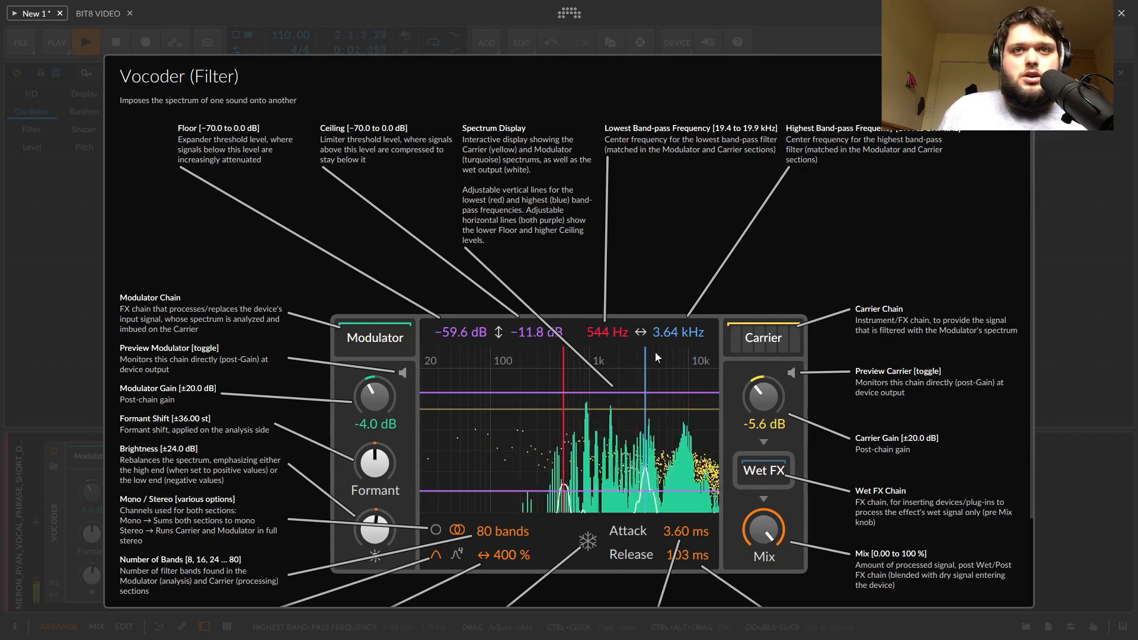
{"action": "key", "text": "space"}
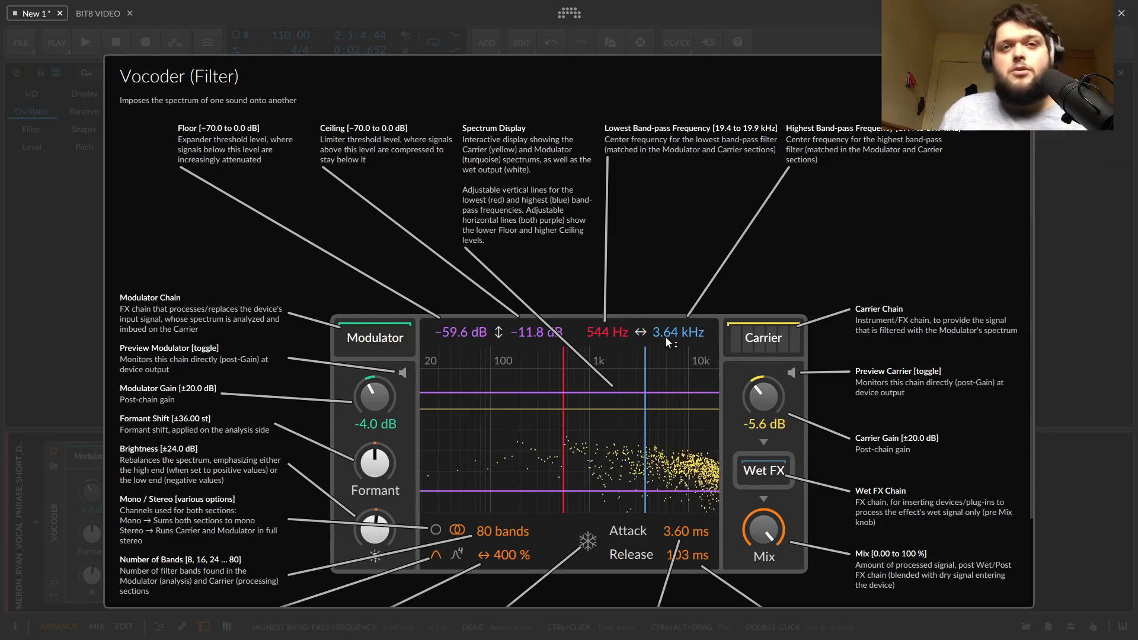
- Set the Highest Band-pass Frequency to 19.9 kHz, the Lowest to 156 Hz and the Ceiling to -15.3 dB while auditioning the loop
{"action": "left_click_drag", "start_coordinate": [645, 375], "coordinate": [719, 389]}
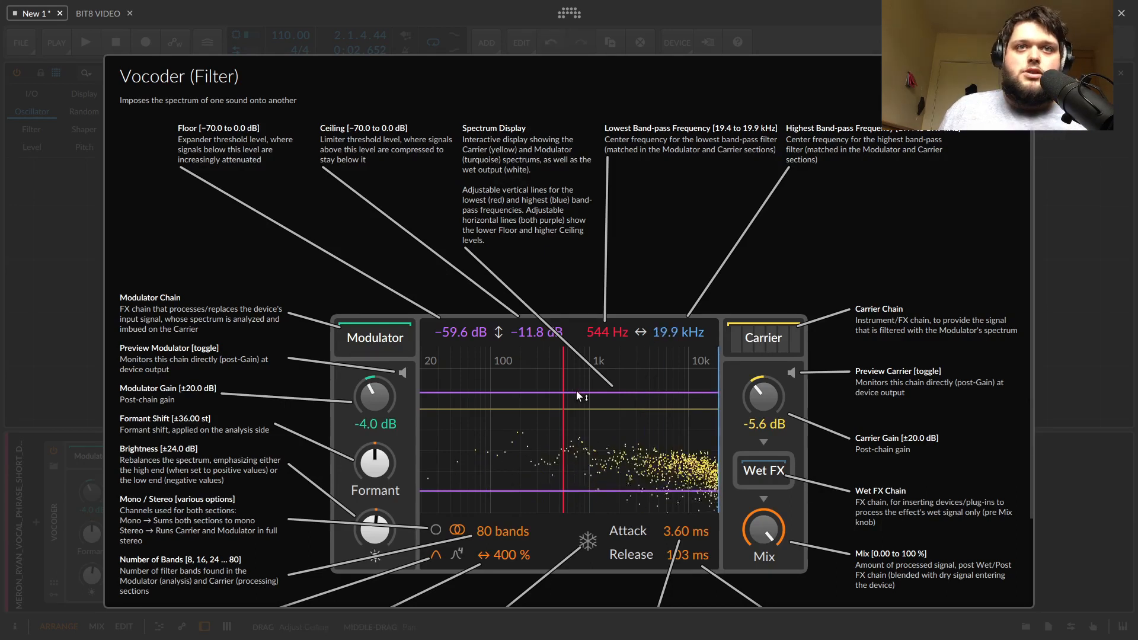
{"action": "key", "text": "space"}
{"action": "left_click_drag", "start_coordinate": [544, 393], "coordinate": [509, 387]}
{"action": "key", "text": "space"}
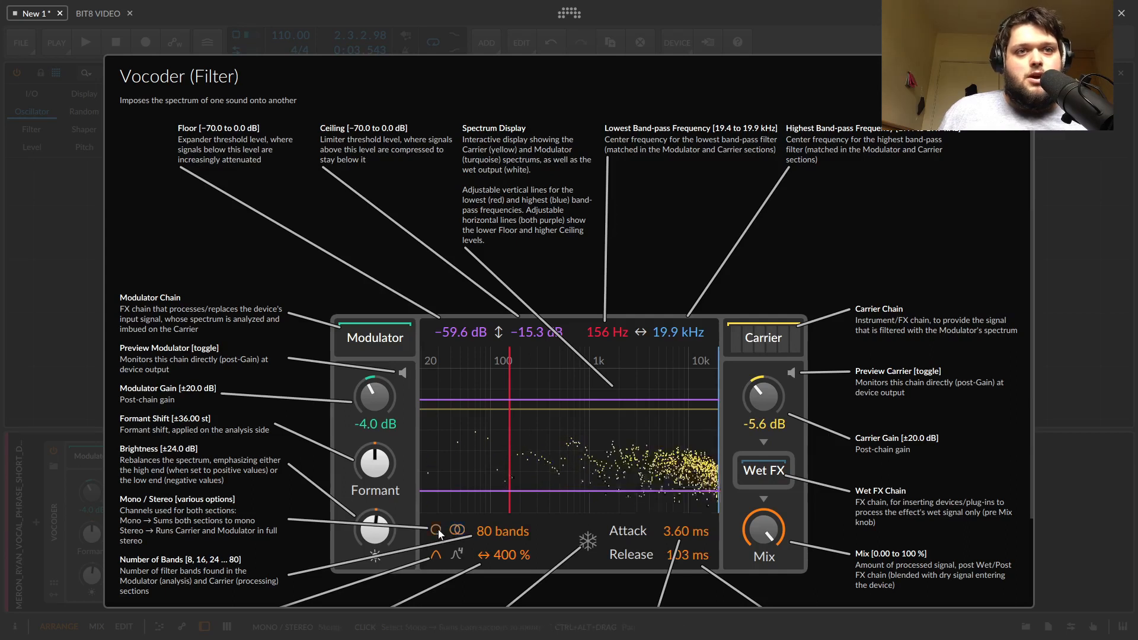
- Compare the Vocoder's Mono and Stereo modes while playing the loop, and leave it in Stereo
{"action": "key", "text": "space"}
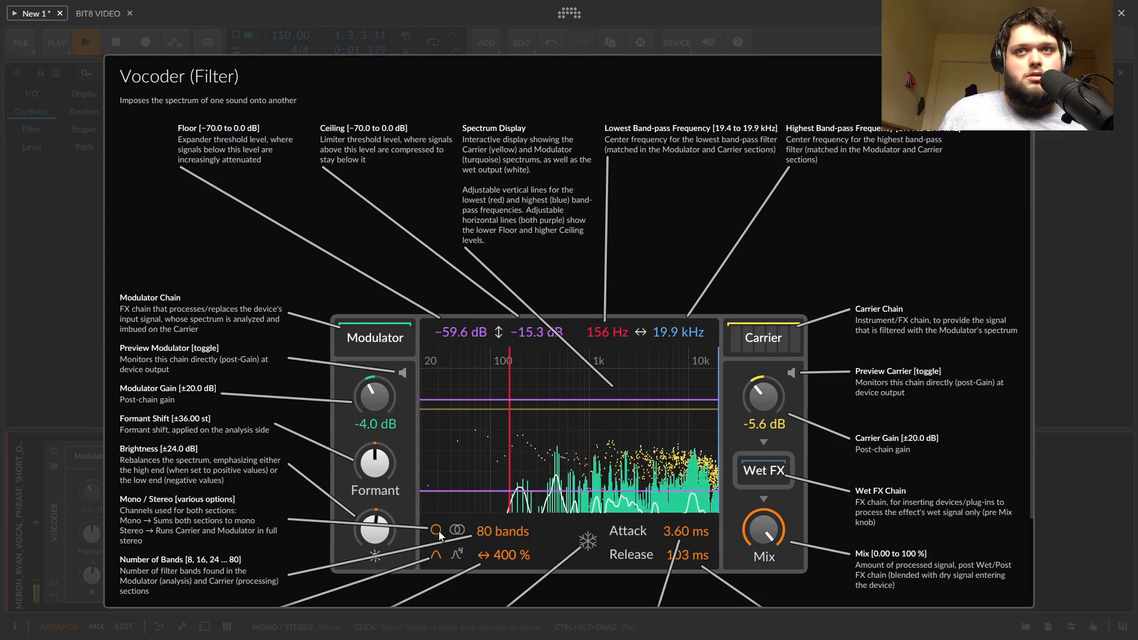
{"action": "left_click", "coordinate": [457, 531]}
{"action": "key", "text": "space"}
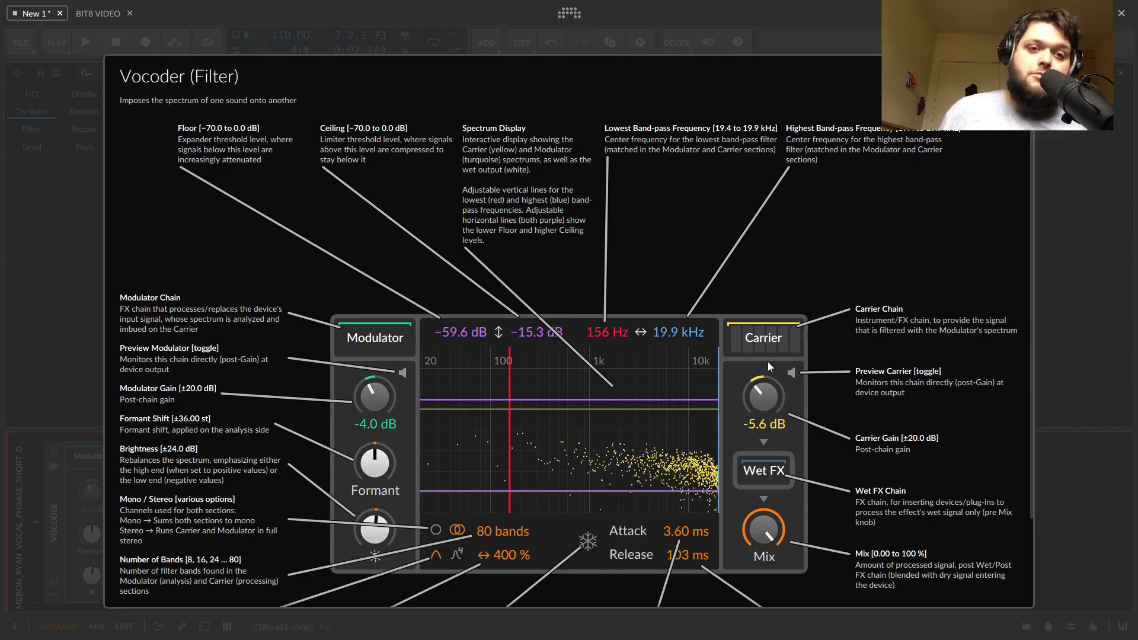
{"action": "left_click", "coordinate": [436, 529]}
{"action": "key", "text": "space"}
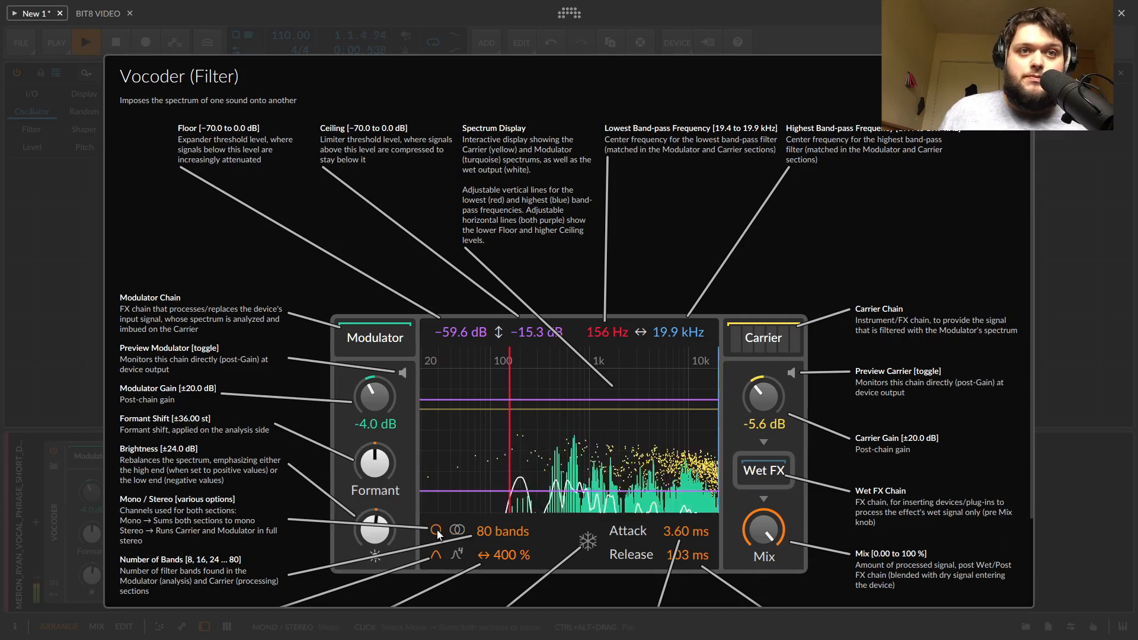
{"action": "key", "text": "space"}
{"action": "left_click", "coordinate": [460, 529]}
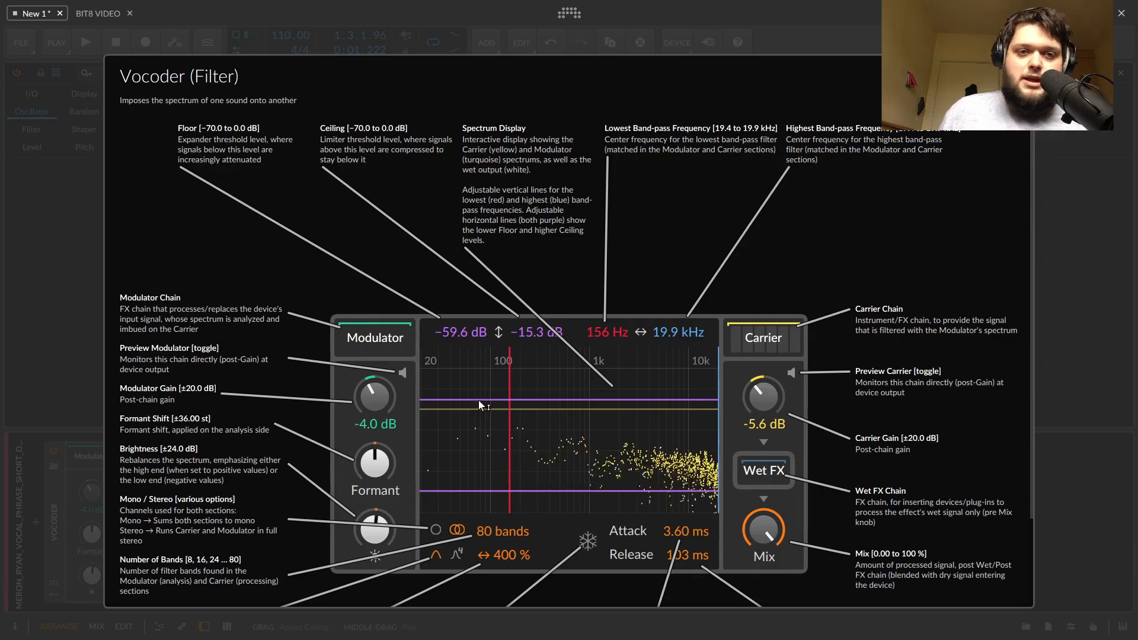
- Audition the Vocoder with 8, 64 and 80 filter bands during loop playback
{"action": "left_click_drag", "start_coordinate": [503, 531], "coordinate": [503, 602]}
{"action": "key", "text": "space"}
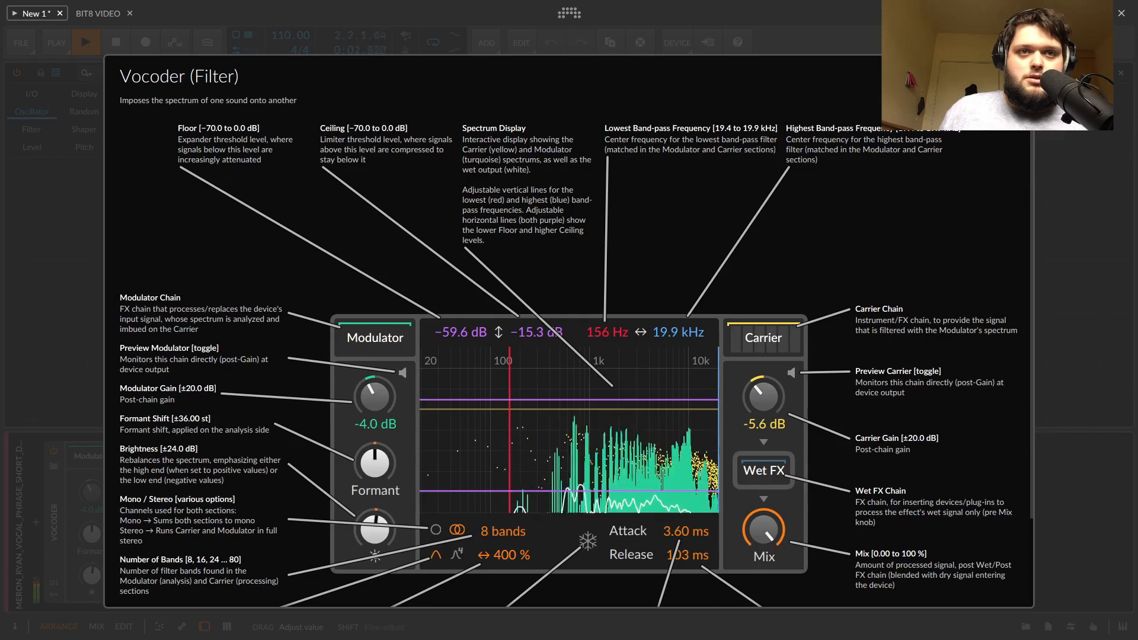
{"action": "key", "text": "space"}
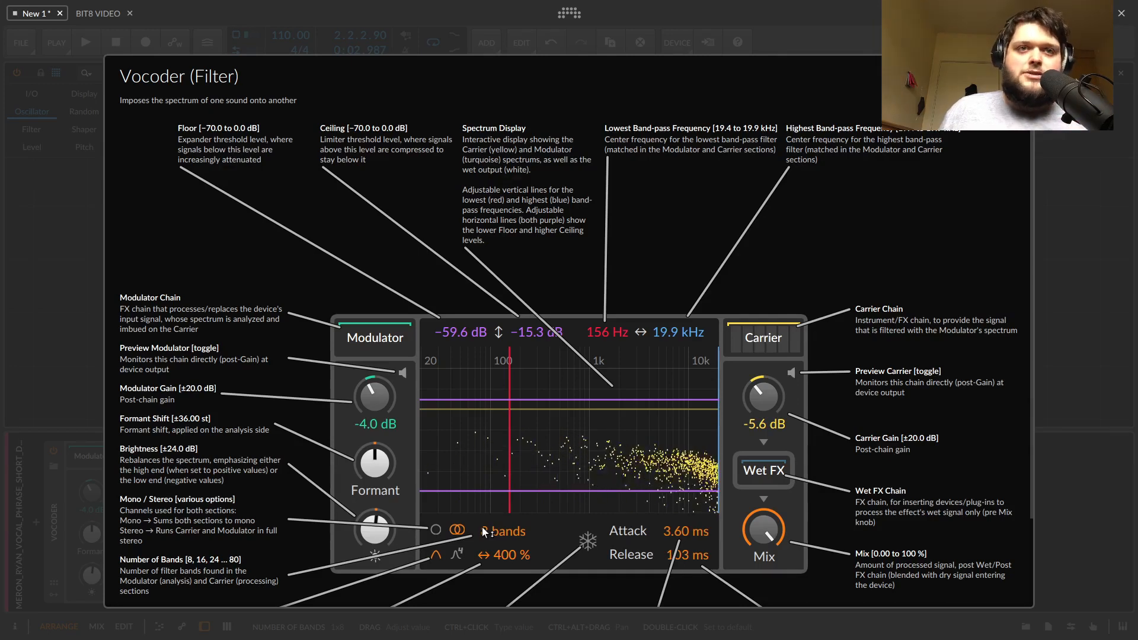
{"action": "key", "text": "space"}
{"action": "left_click_drag", "start_coordinate": [478, 536], "coordinate": [478, 491]}
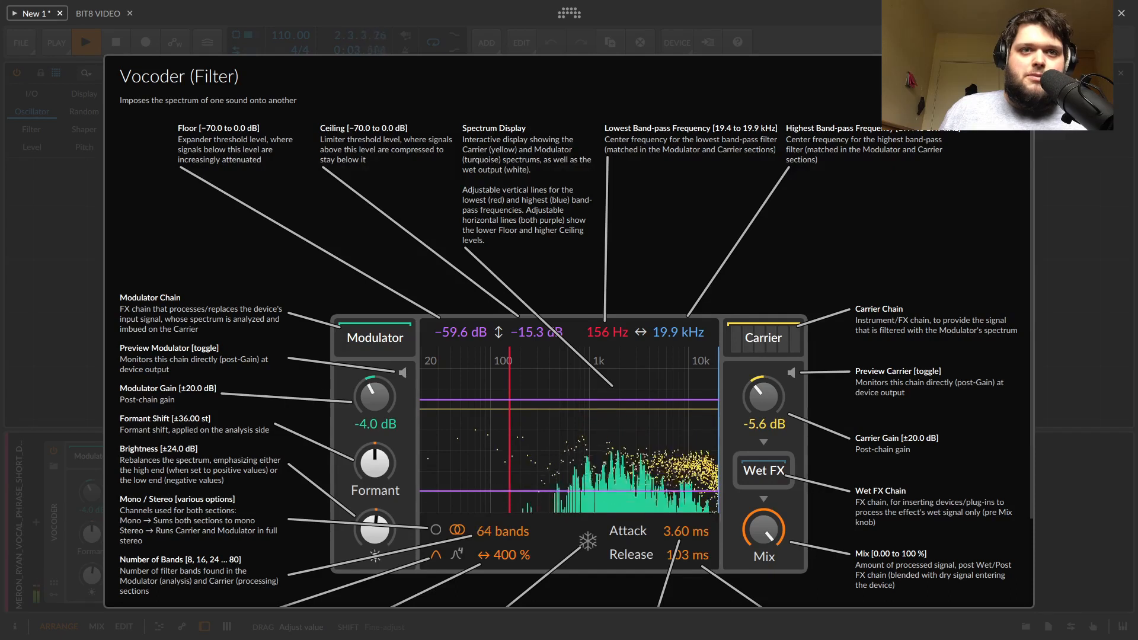
{"action": "mouse_move", "coordinate": [490, 532]}
{"action": "left_mouse_down"}
{"action": "mouse_move", "coordinate": [490, 520]}
{"action": "mouse_move", "coordinate": [490, 531]}
{"action": "left_mouse_up"}
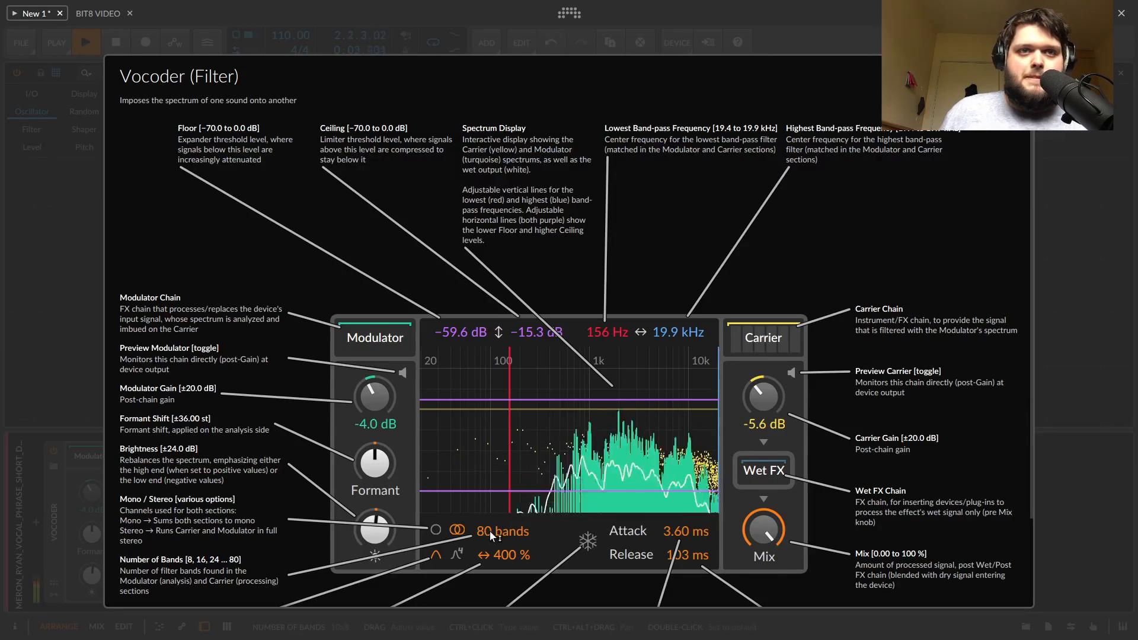
{"action": "key", "text": "space"}
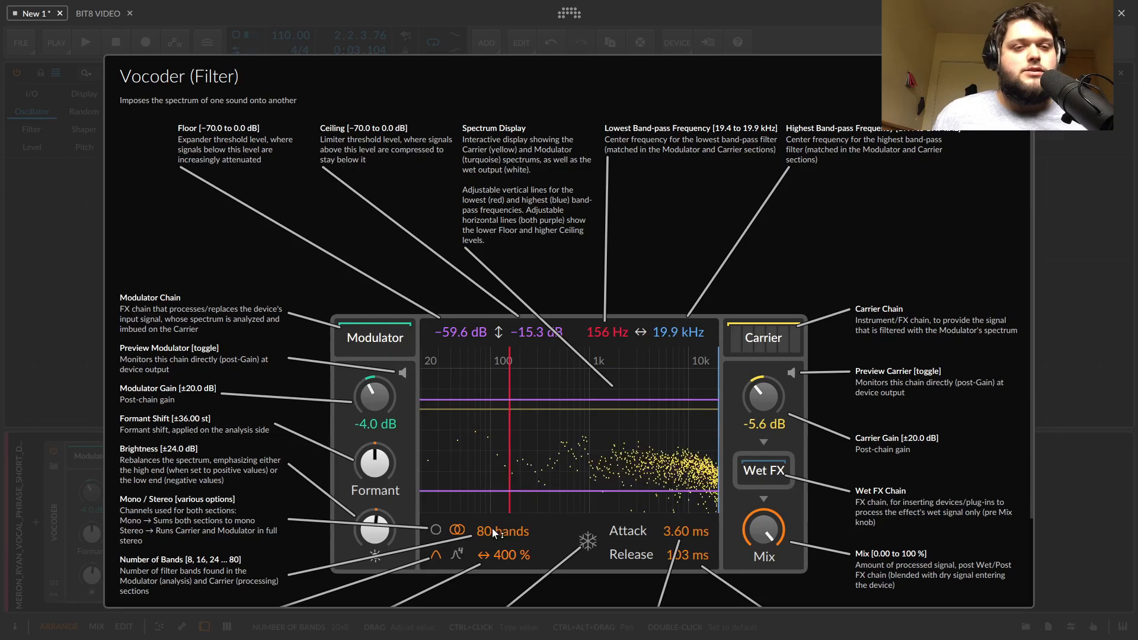
- Set the Vocoder's number of bands to 64 and audition the loop
{"action": "mouse_move", "coordinate": [489, 530]}
{"action": "left_mouse_down"}
{"action": "mouse_move", "coordinate": [489, 543]}
{"action": "mouse_move", "coordinate": [490, 513]}
{"action": "mouse_move", "coordinate": [485, 539]}
{"action": "left_mouse_up"}
{"action": "key", "text": "space"}
{"action": "key", "text": "space"}
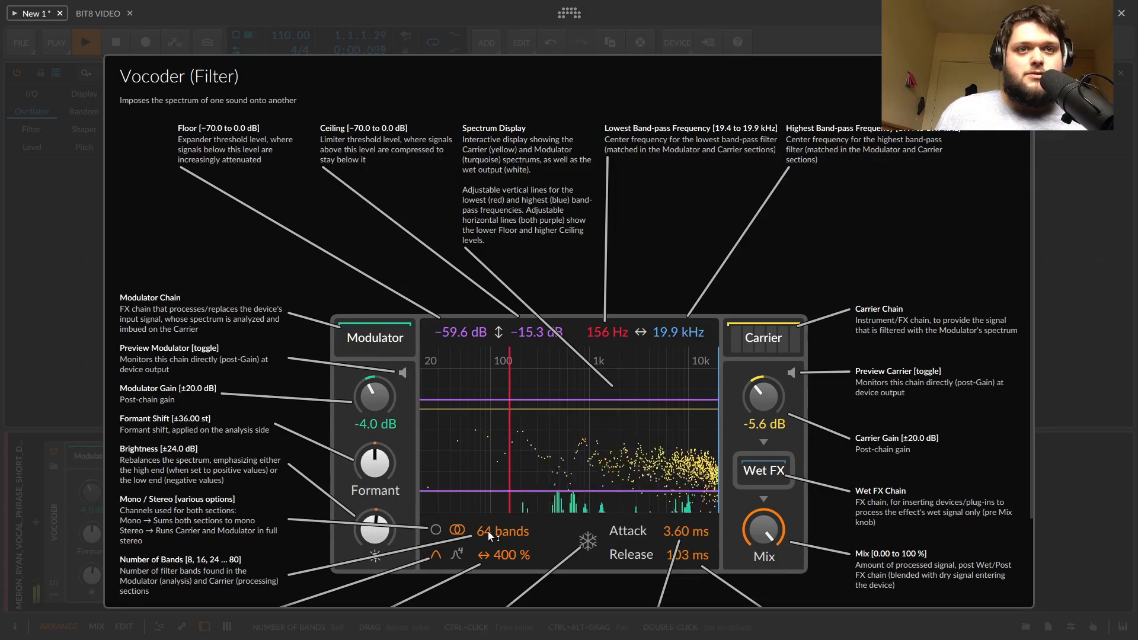
{"action": "key", "text": "space"}
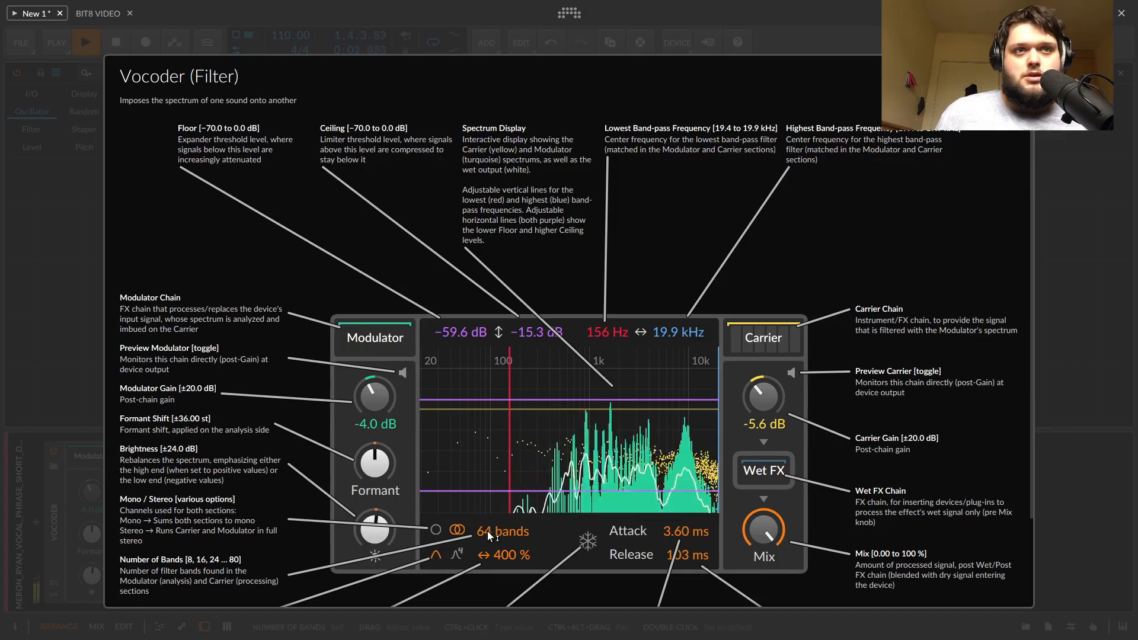
{"action": "key", "text": "space"}
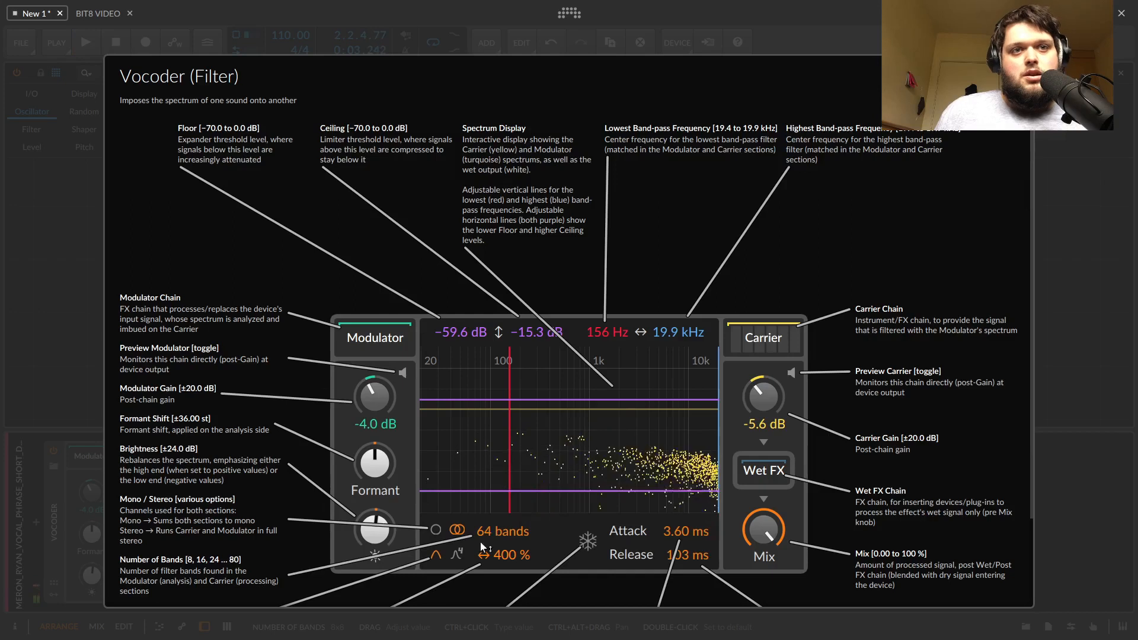
- Compare the Vocoder's two global filter shapes during playback, and return to the single-peak shape
{"action": "left_click", "coordinate": [441, 556]}
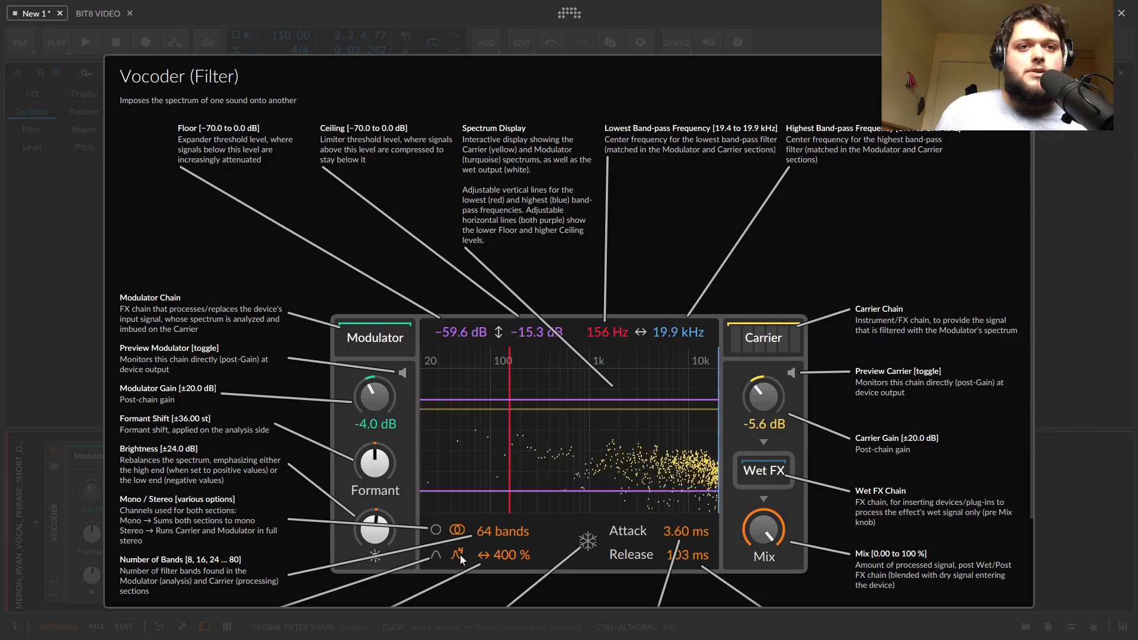
{"action": "key", "text": "space"}
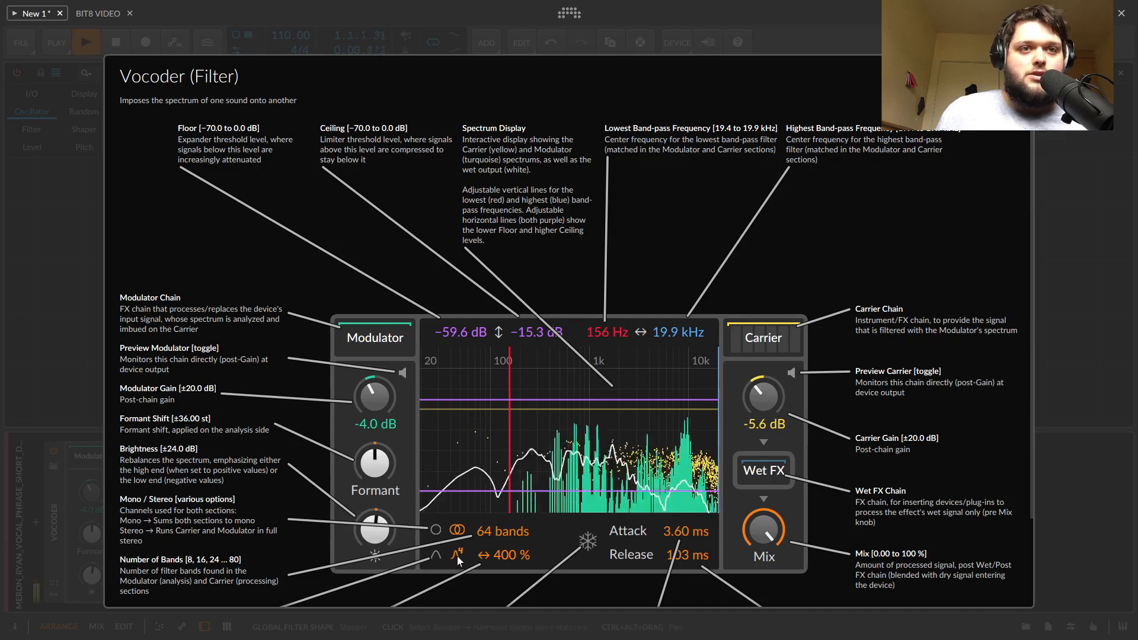
{"action": "left_click", "coordinate": [437, 556]}
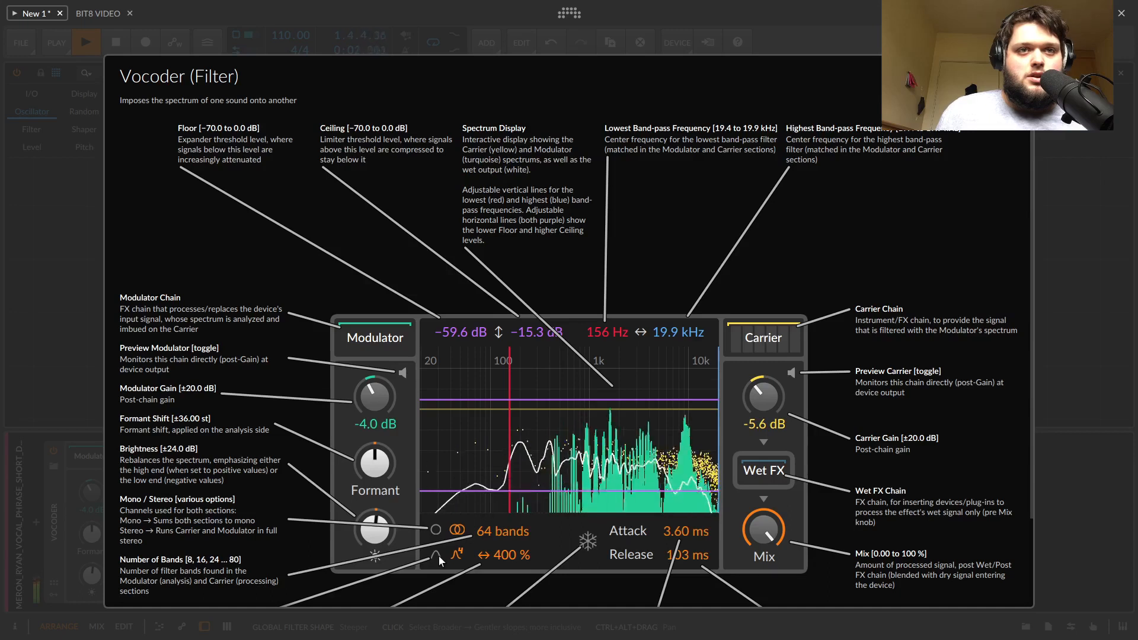
{"action": "key", "text": "space"}
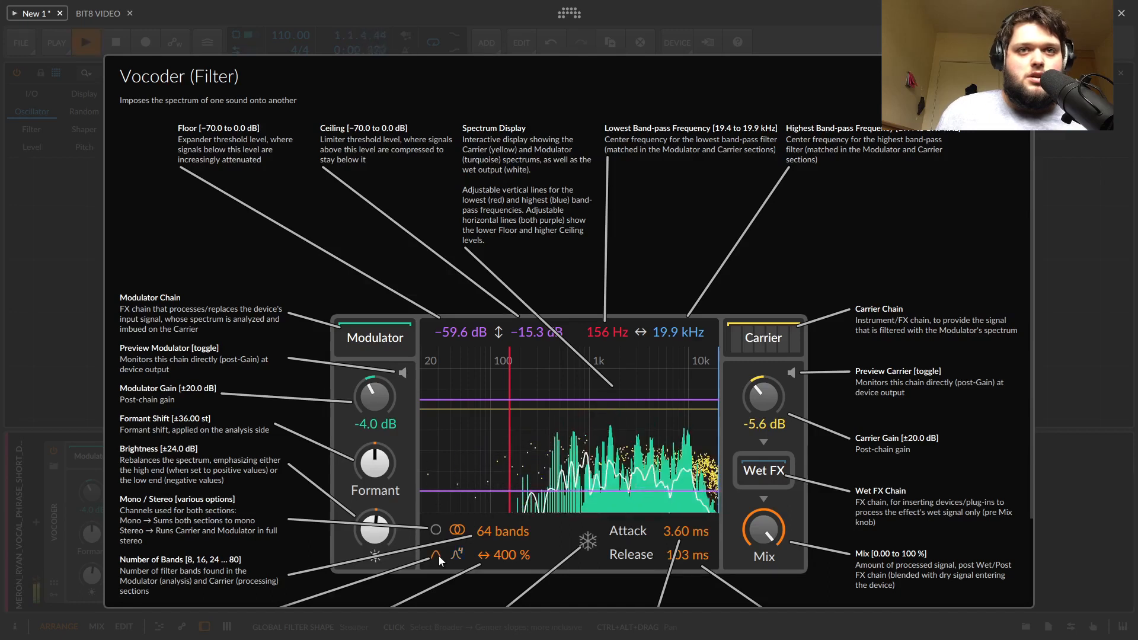
{"action": "key", "text": "space"}
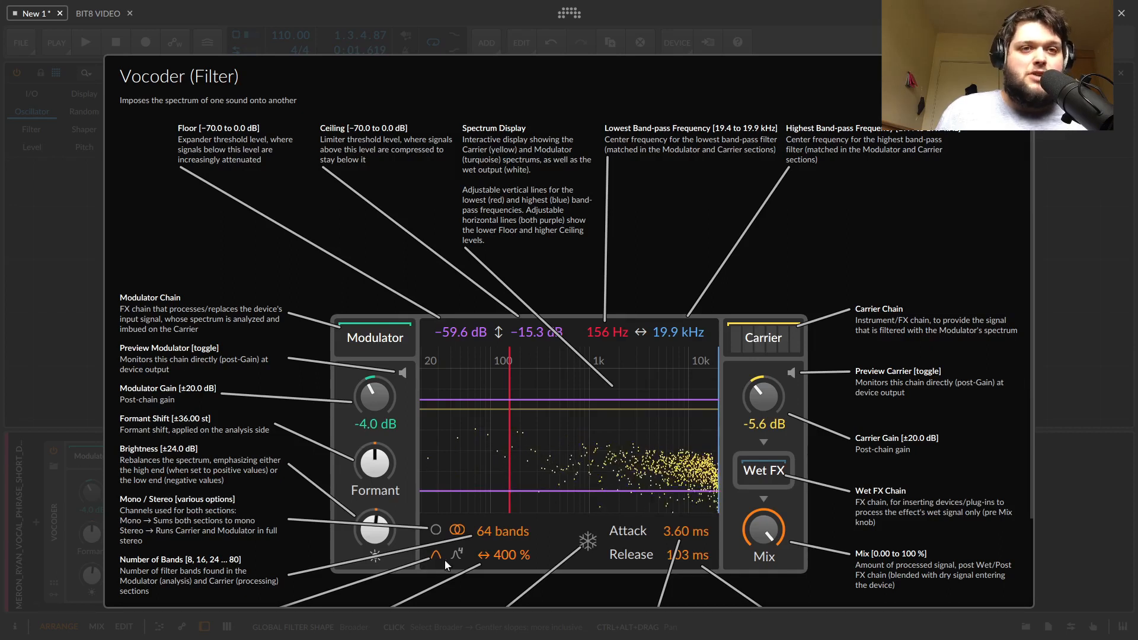
{"action": "left_click", "coordinate": [455, 557]}
{"action": "key", "text": "space"}
{"action": "left_click", "coordinate": [437, 555]}
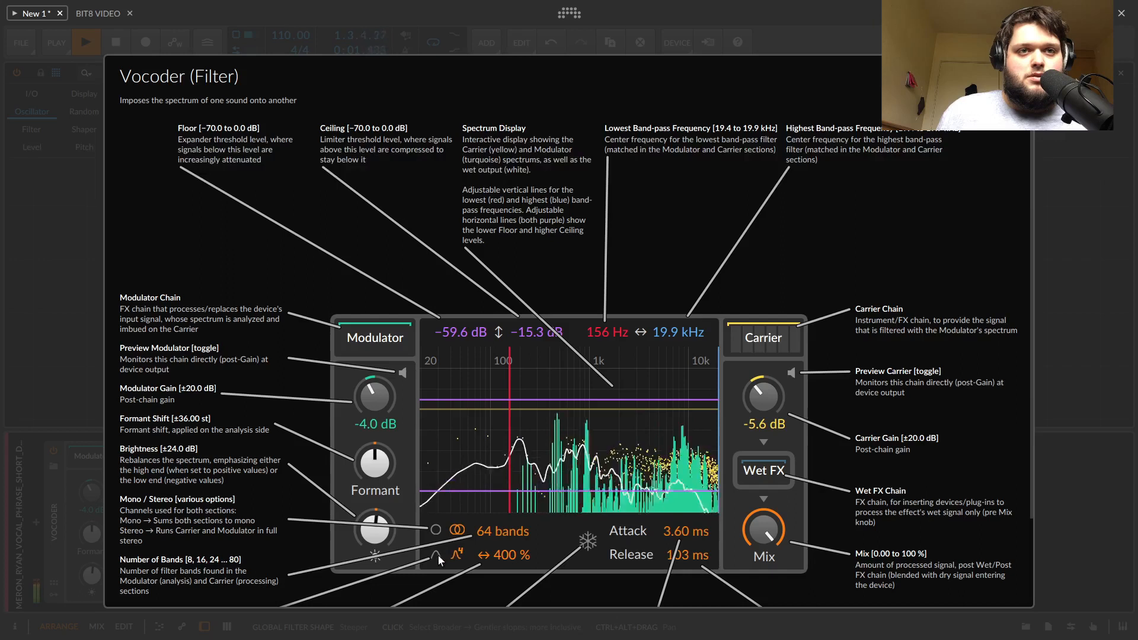
{"action": "key", "text": "space"}
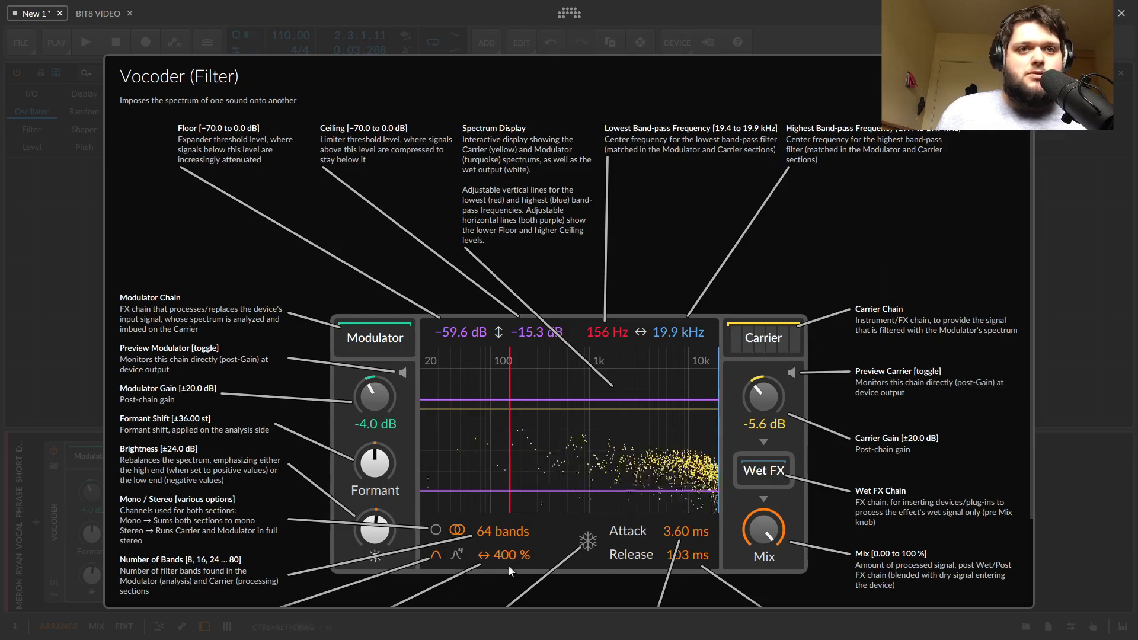
- Audition the filter shape marked 4 with the Global Bandwidth at 10.0 % and at 87.6 %
{"action": "left_click_drag", "start_coordinate": [507, 559], "coordinate": [507, 593]}
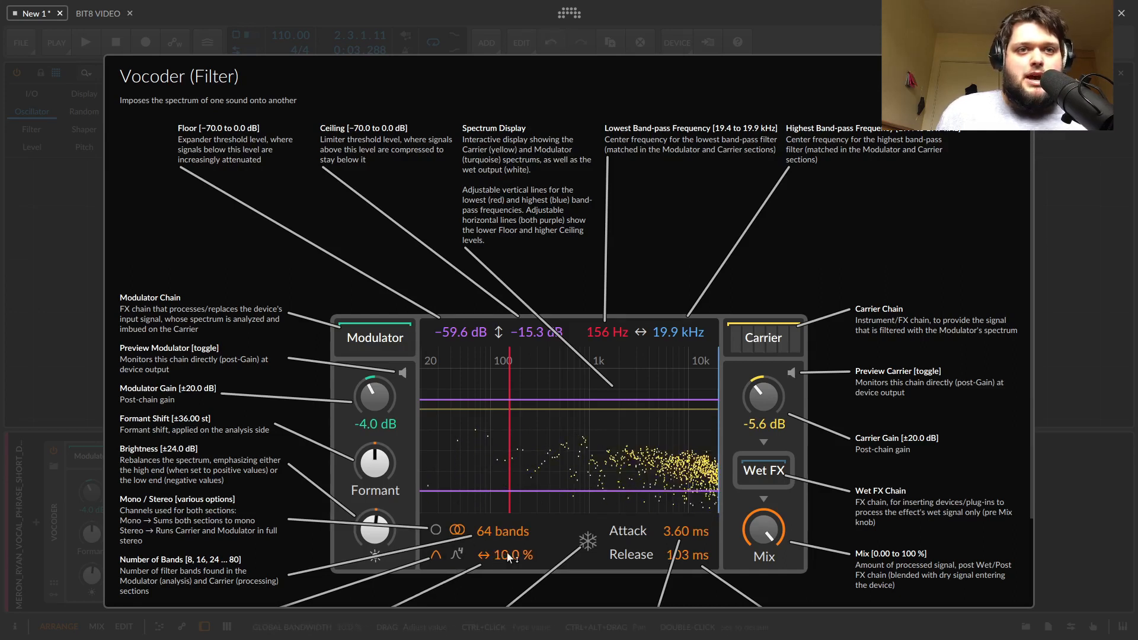
{"action": "left_click", "coordinate": [459, 556]}
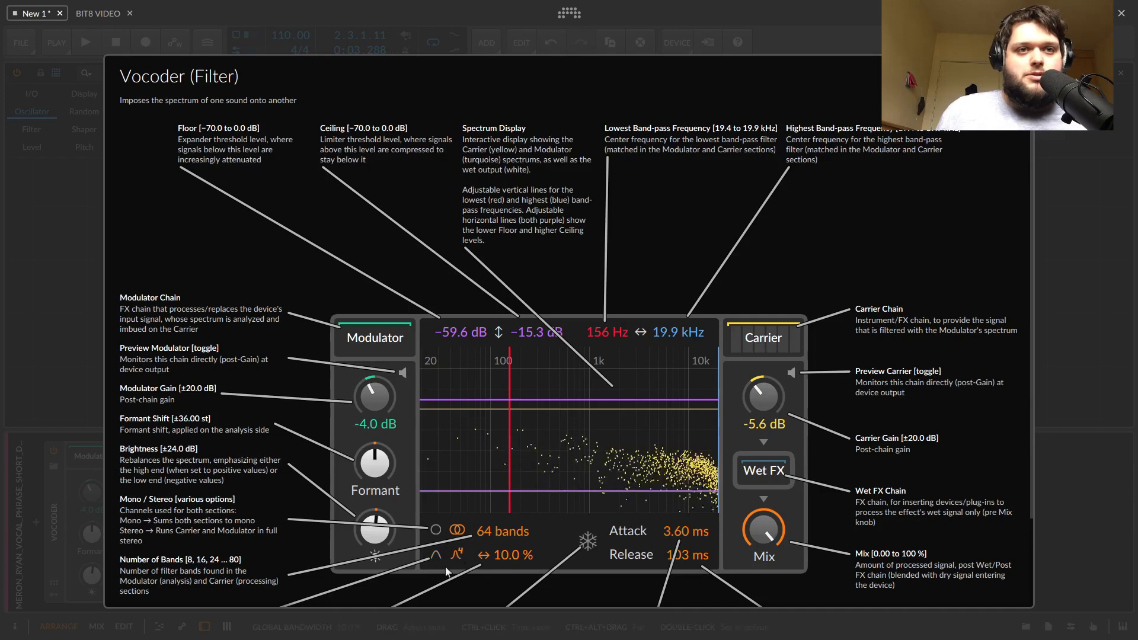
{"action": "key", "text": "space"}
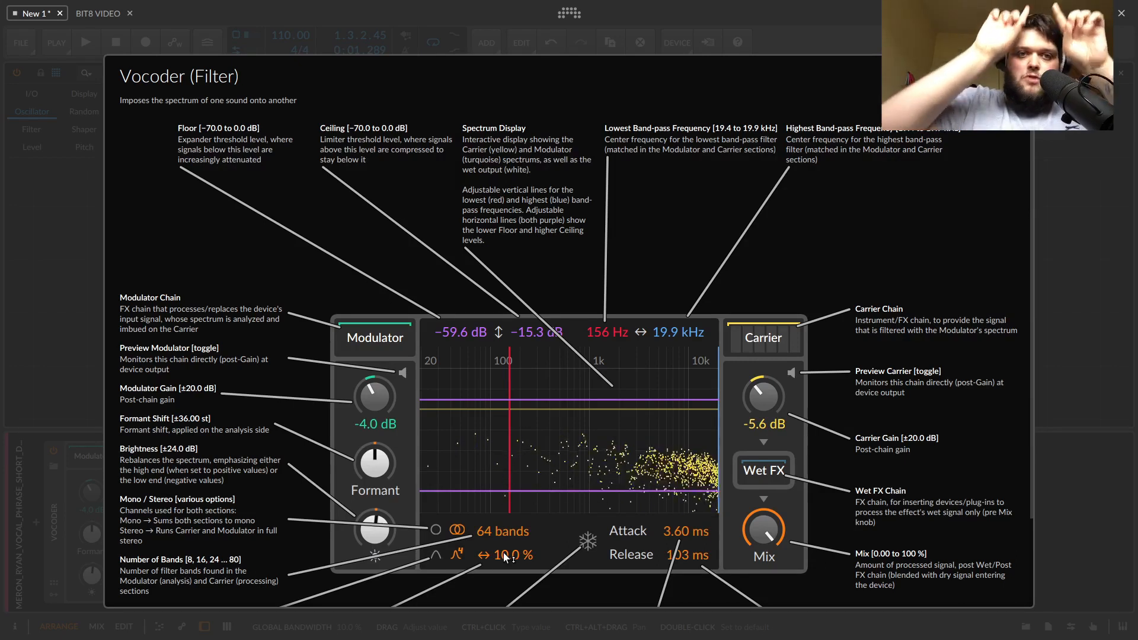
{"action": "left_click_drag", "start_coordinate": [503, 552], "coordinate": [503, 522]}
{"action": "key", "text": "space"}
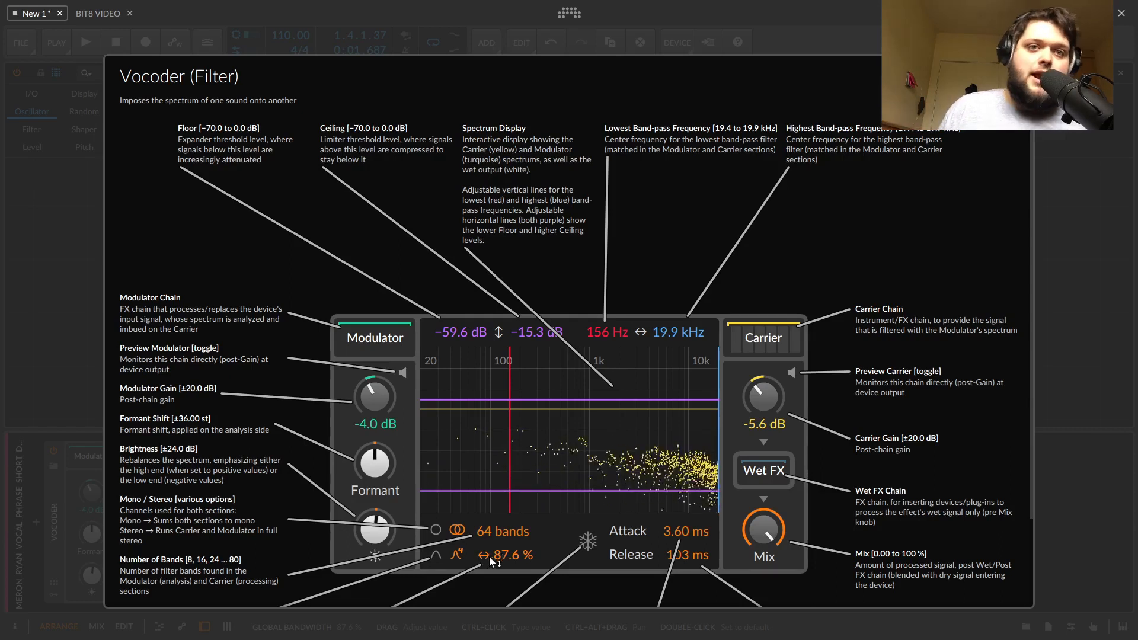
- Audition narrower Global Bandwidth values down to 36.1 %, restore the single-peak filter shape and set the bandwidth to 222 %
{"action": "key", "text": "space"}
{"action": "left_click_drag", "start_coordinate": [504, 554], "coordinate": [504, 518]}
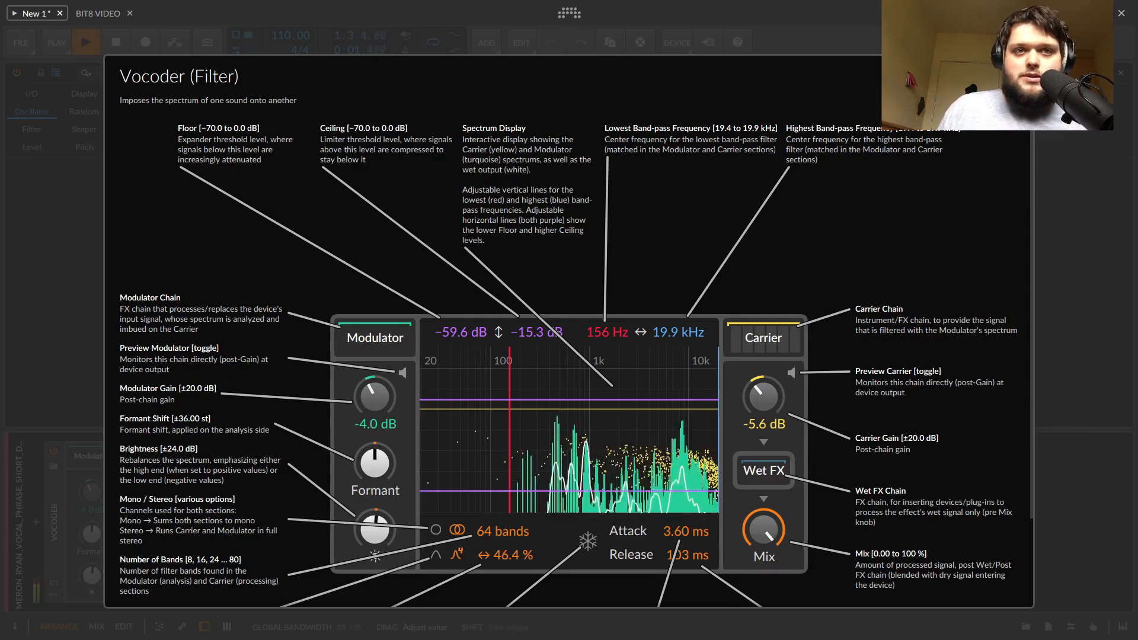
{"action": "left_click", "coordinate": [435, 557]}
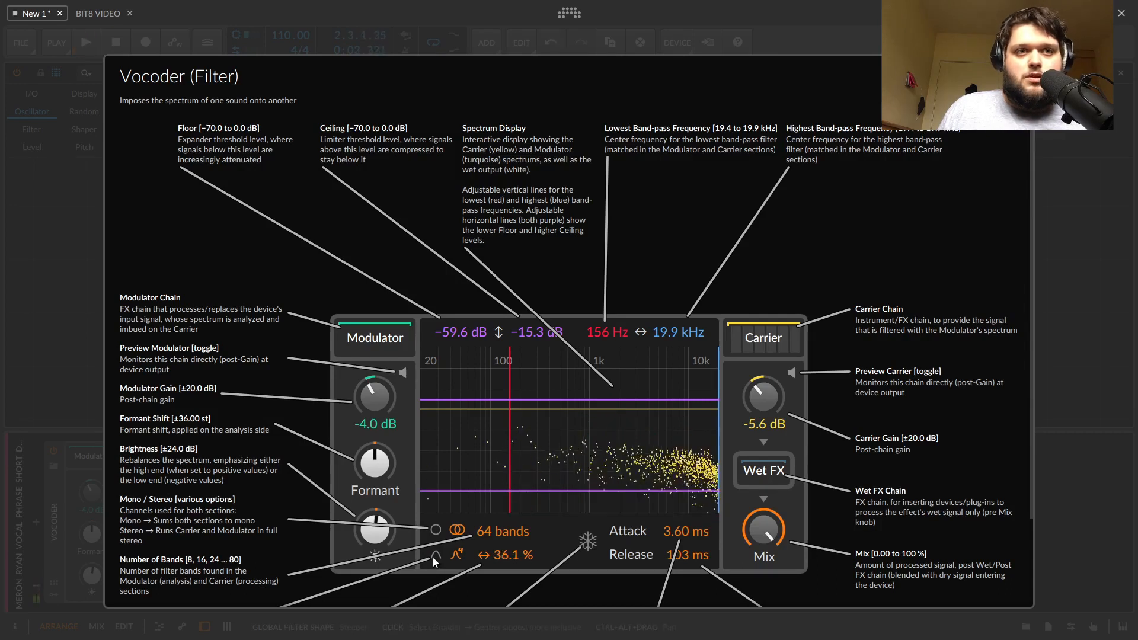
{"action": "left_click_drag", "start_coordinate": [475, 553], "coordinate": [474, 469]}
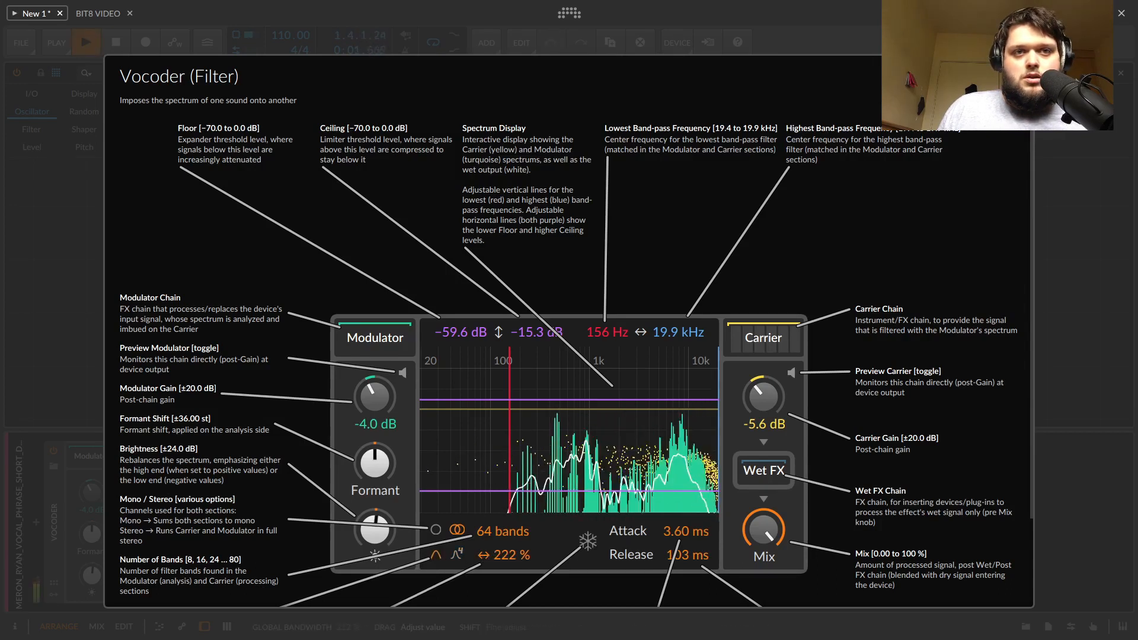
{"action": "key", "text": "space"}
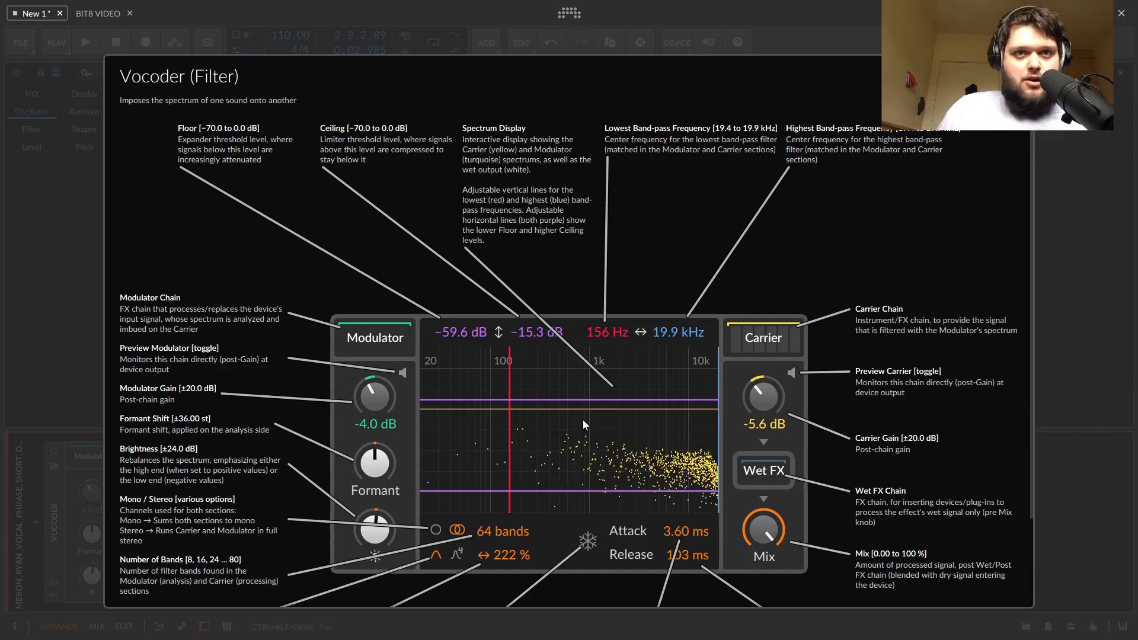
- Toggle the Vocoder's Freeze on and off during loop playback to hear its effect, and leave it off
{"action": "key", "text": "space"}
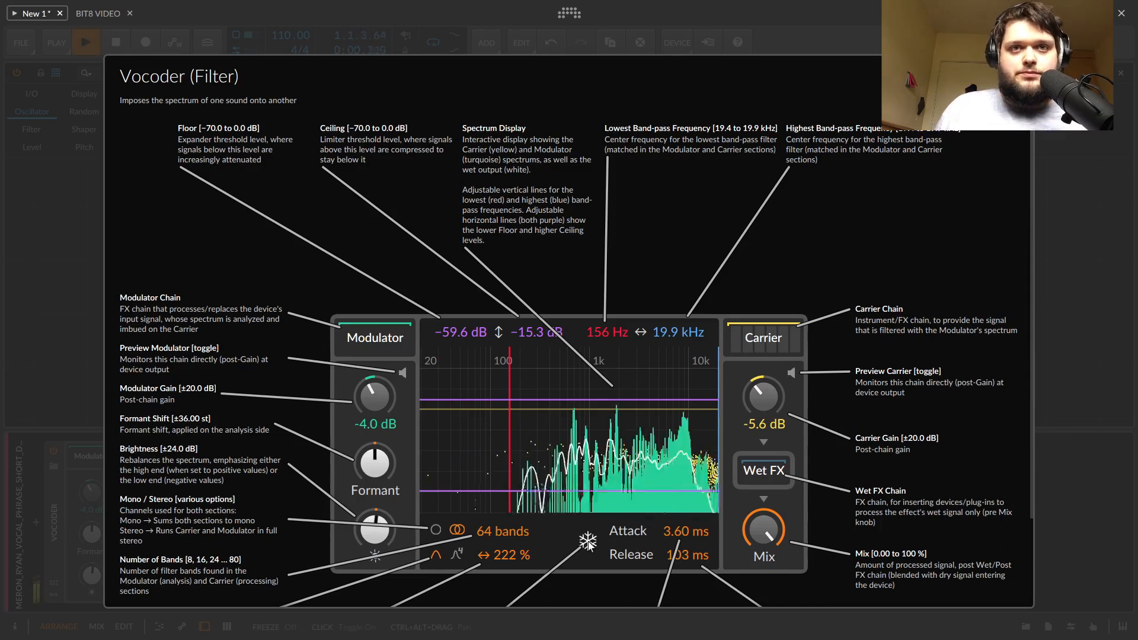
{"action": "left_click", "coordinate": [588, 542]}
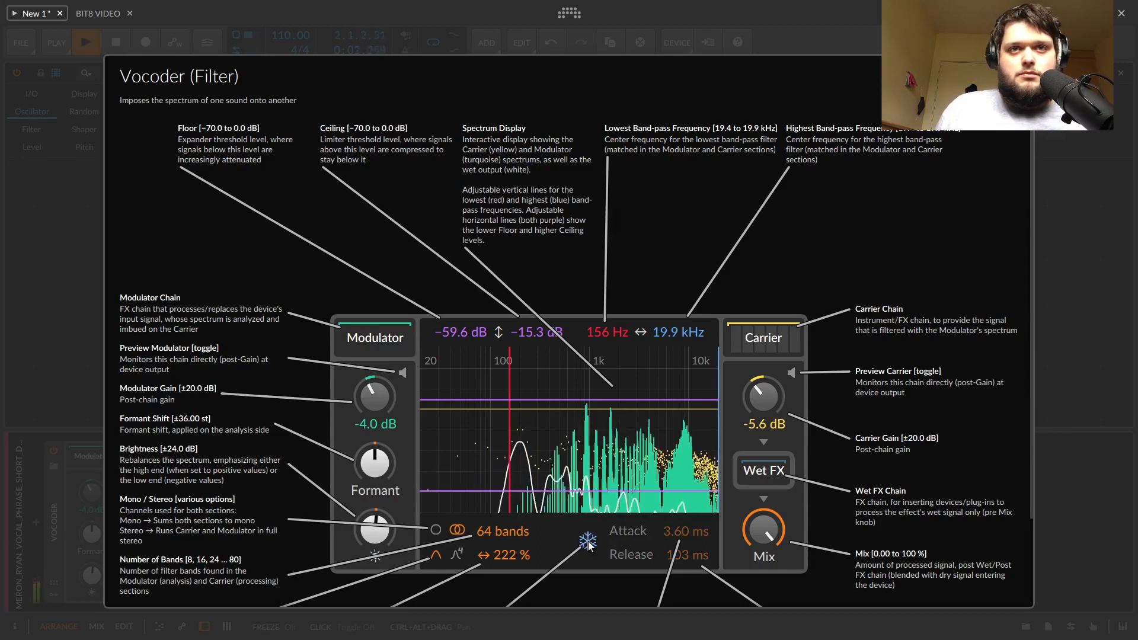
{"action": "left_click", "coordinate": [588, 541]}
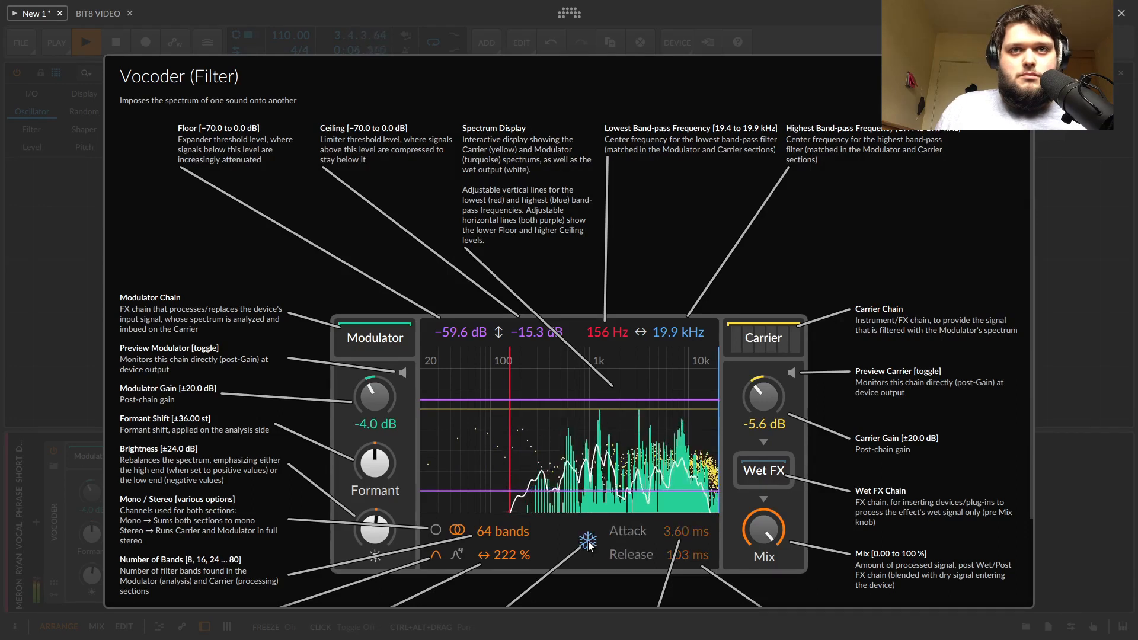
{"action": "left_click", "coordinate": [588, 542]}
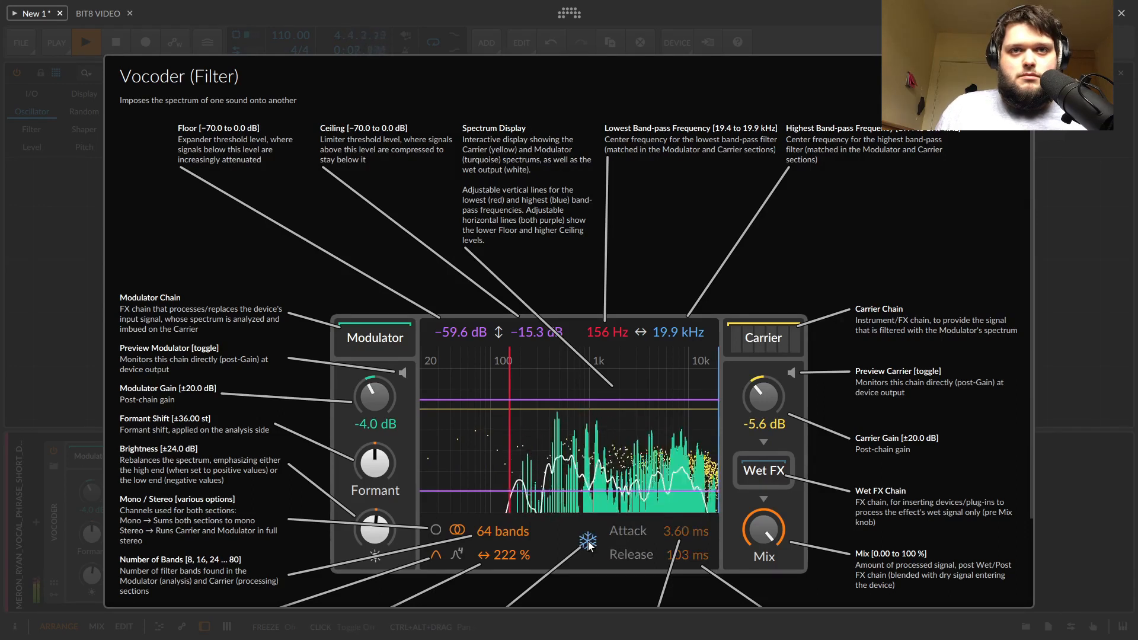
{"action": "key", "text": "space"}
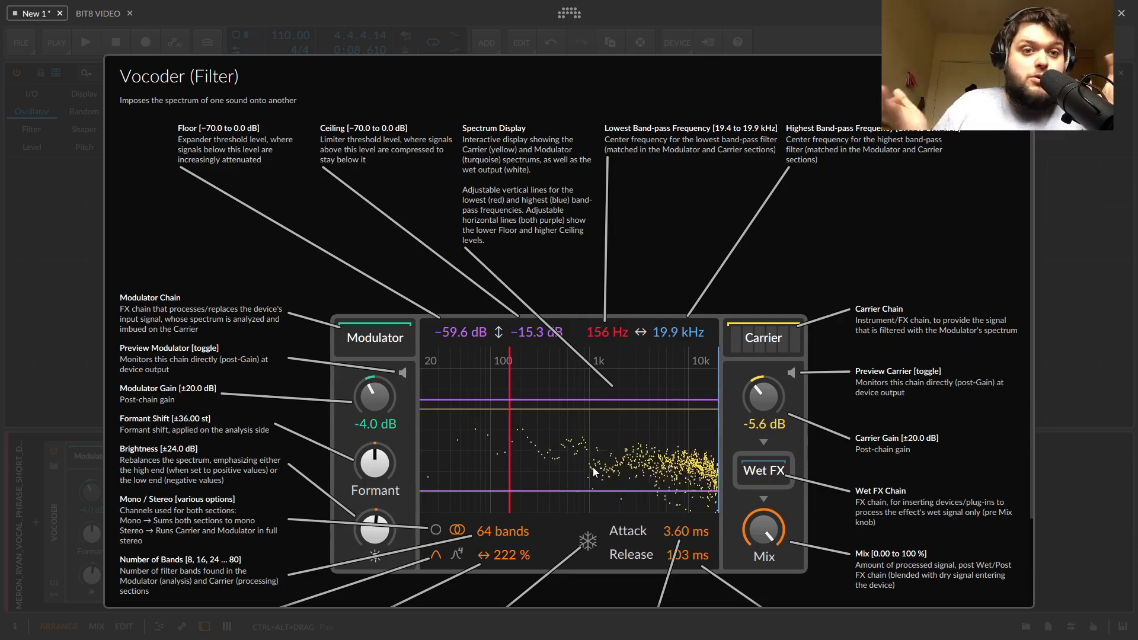
- Audition the vocal loop with the Vocoder's Attack raised to 33.4 ms, and set the Attack to 1.00 ms
{"action": "key", "text": "space"}
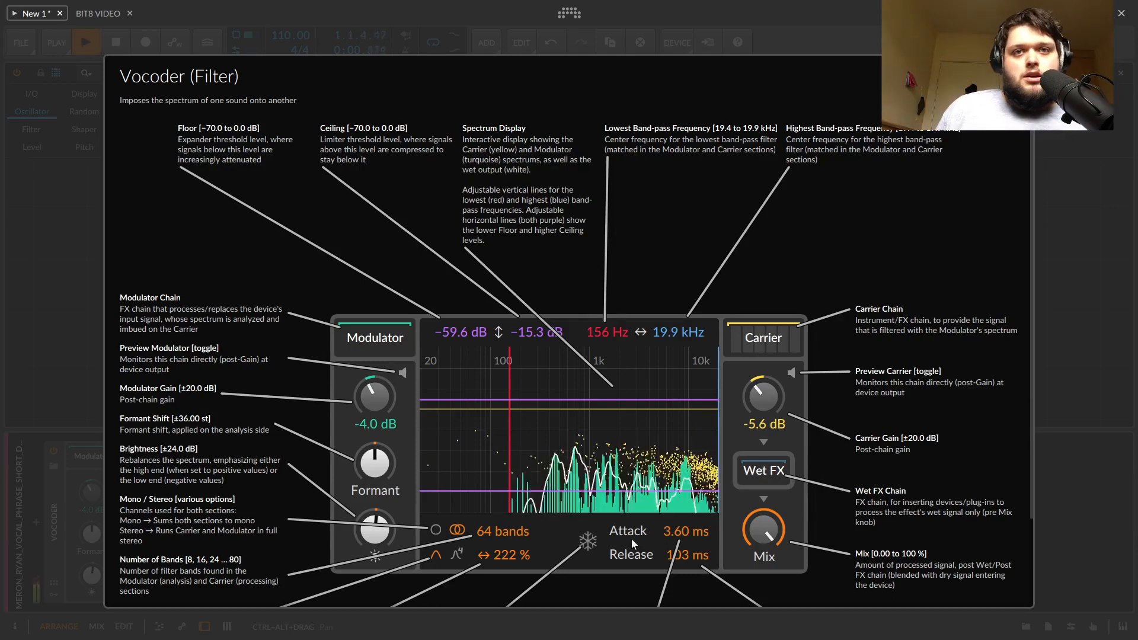
{"action": "key", "text": "space"}
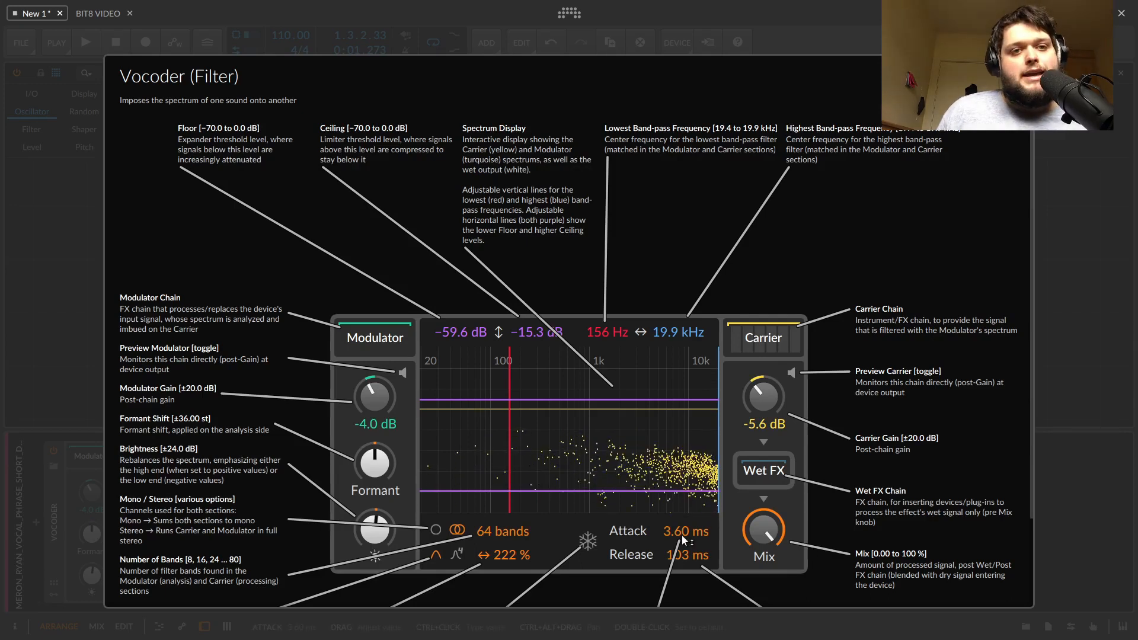
{"action": "key", "text": "space"}
{"action": "mouse_move", "coordinate": [677, 536]}
{"action": "left_mouse_down"}
{"action": "mouse_move", "coordinate": [677, 480]}
{"action": "mouse_move", "coordinate": [675, 535]}
{"action": "left_mouse_up"}
{"action": "key", "text": "space"}
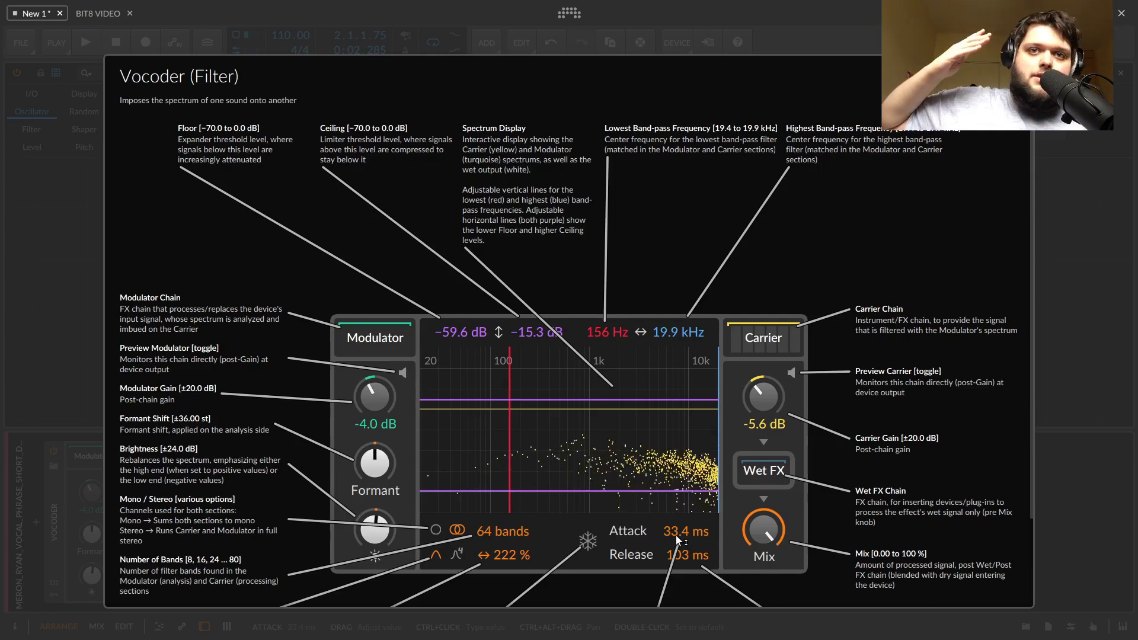
{"action": "key", "text": "space"}
{"action": "left_click_drag", "start_coordinate": [676, 536], "coordinate": [676, 569]}
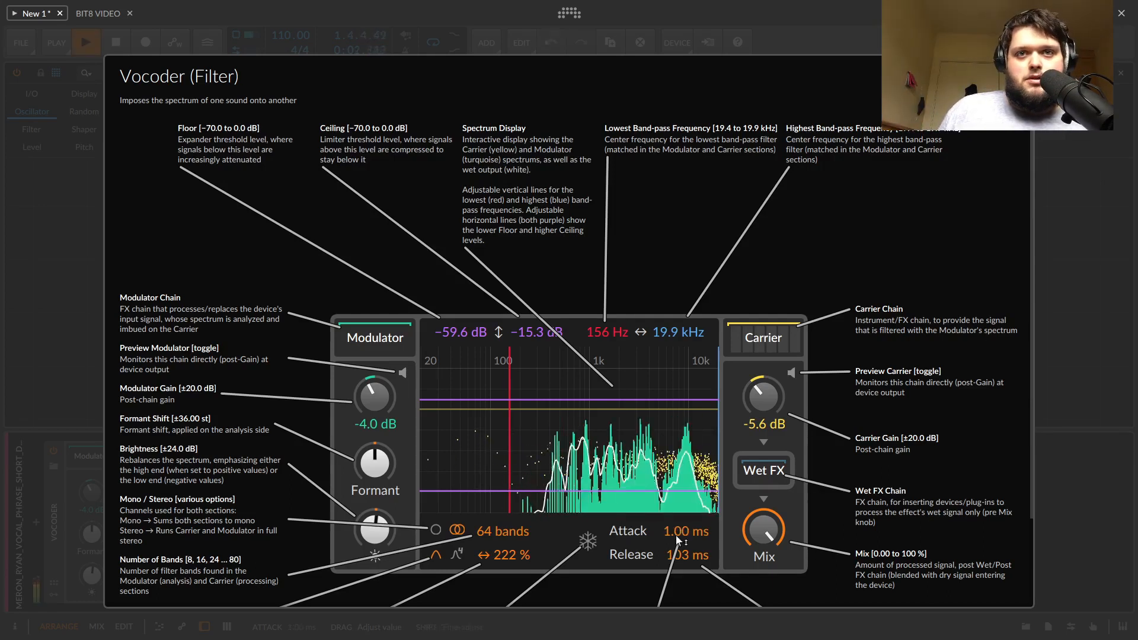
{"action": "key", "text": "space"}
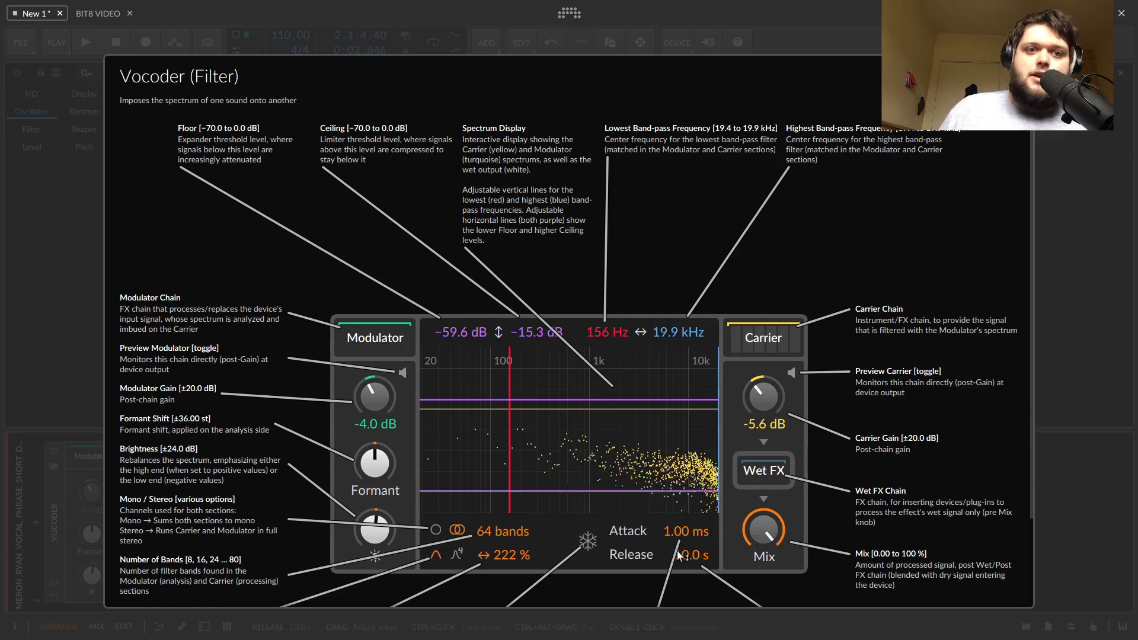
- Audition the Vocoder's Release at 10.0 ms and at 1.22 s on the loop, and settle it at 832 ms
{"action": "key", "text": "space"}
{"action": "left_click_drag", "start_coordinate": [683, 559], "coordinate": [683, 601]}
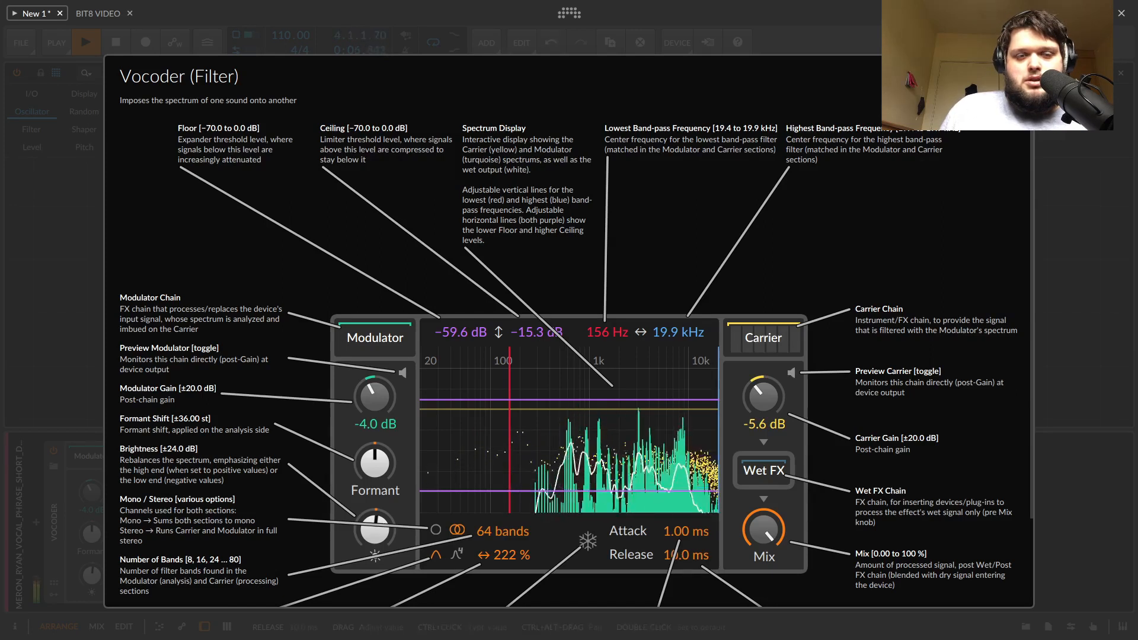
{"action": "key", "text": "space"}
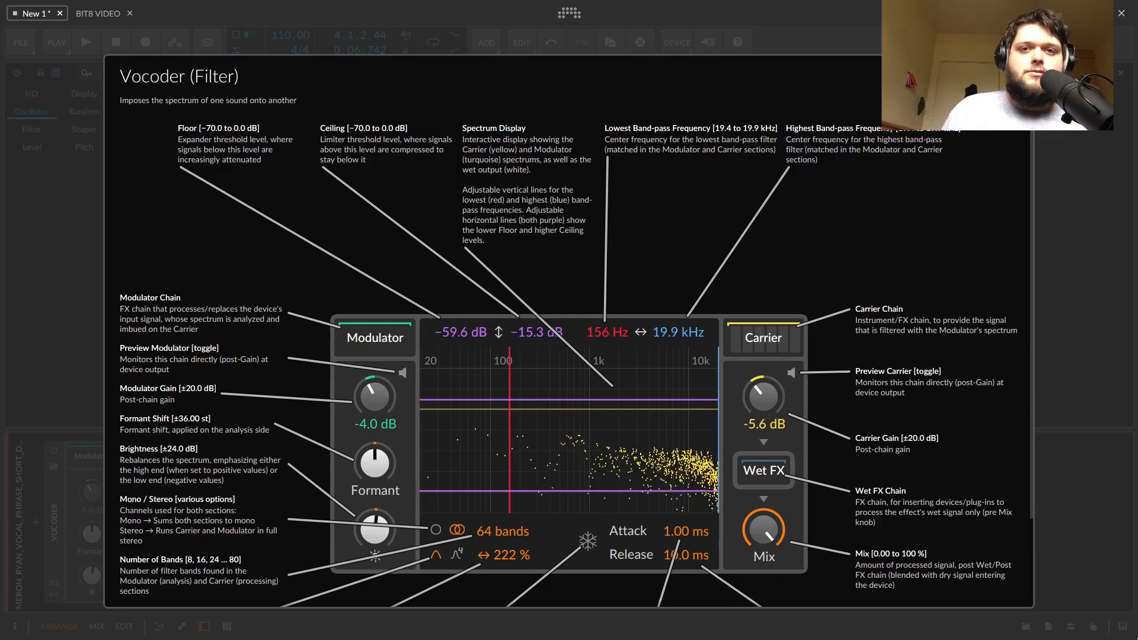
{"action": "mouse_move", "coordinate": [667, 554]}
{"action": "left_mouse_down"}
{"action": "mouse_move", "coordinate": [667, 522]}
{"action": "mouse_move", "coordinate": [669, 573]}
{"action": "mouse_move", "coordinate": [680, 560]}
{"action": "left_mouse_up"}
{"action": "key", "text": "space"}
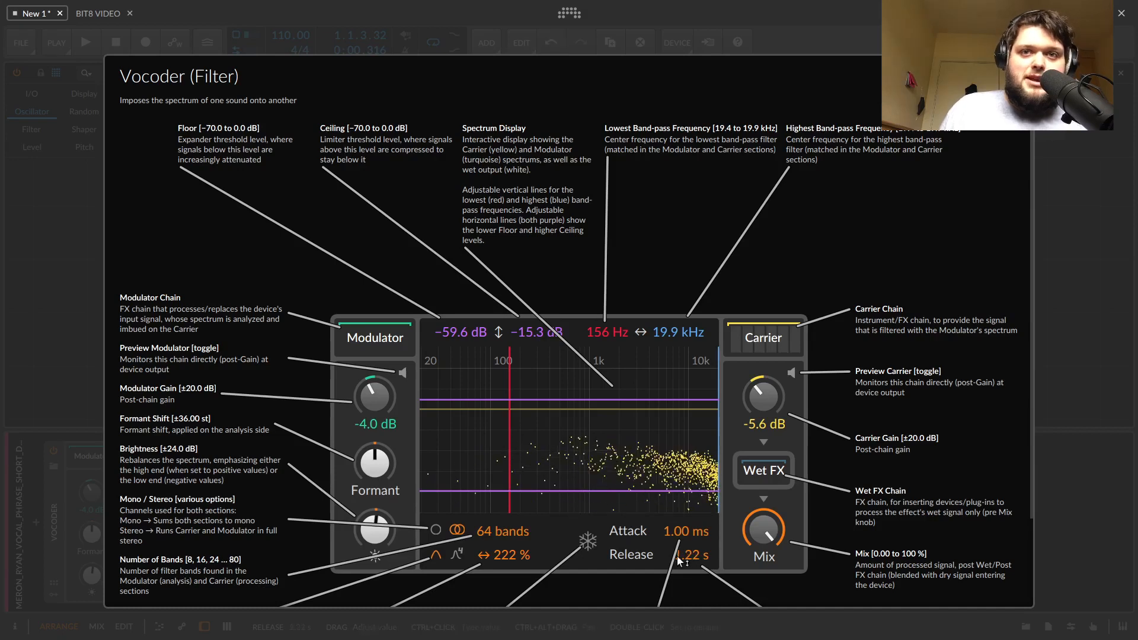
{"action": "key", "text": "space"}
{"action": "key", "text": "space"}
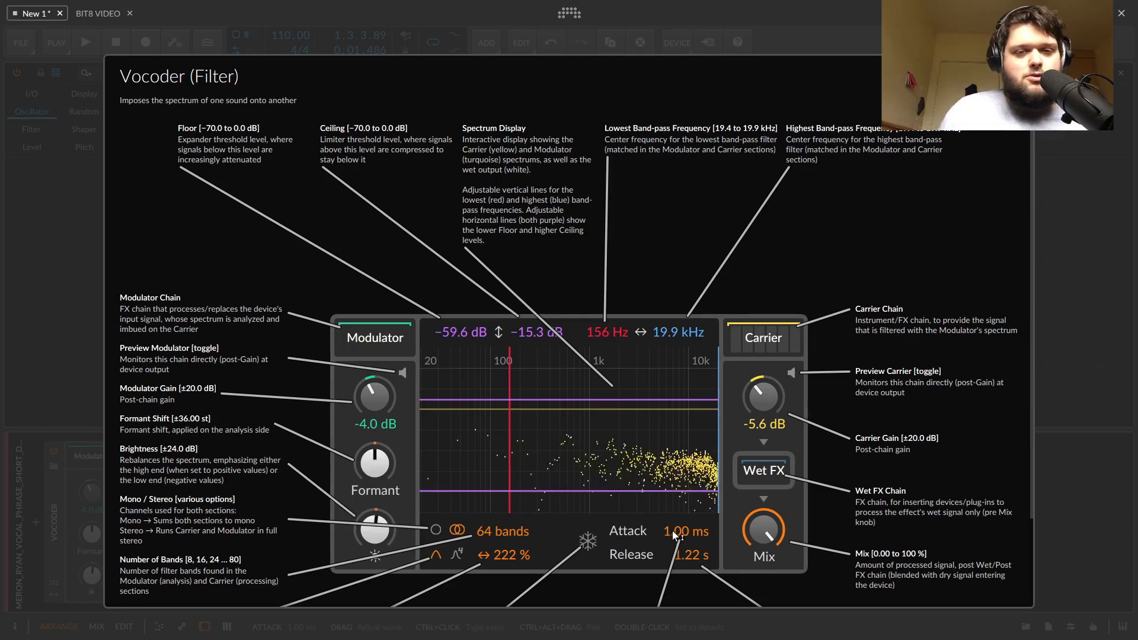
{"action": "left_click_drag", "start_coordinate": [687, 560], "coordinate": [688, 587]}
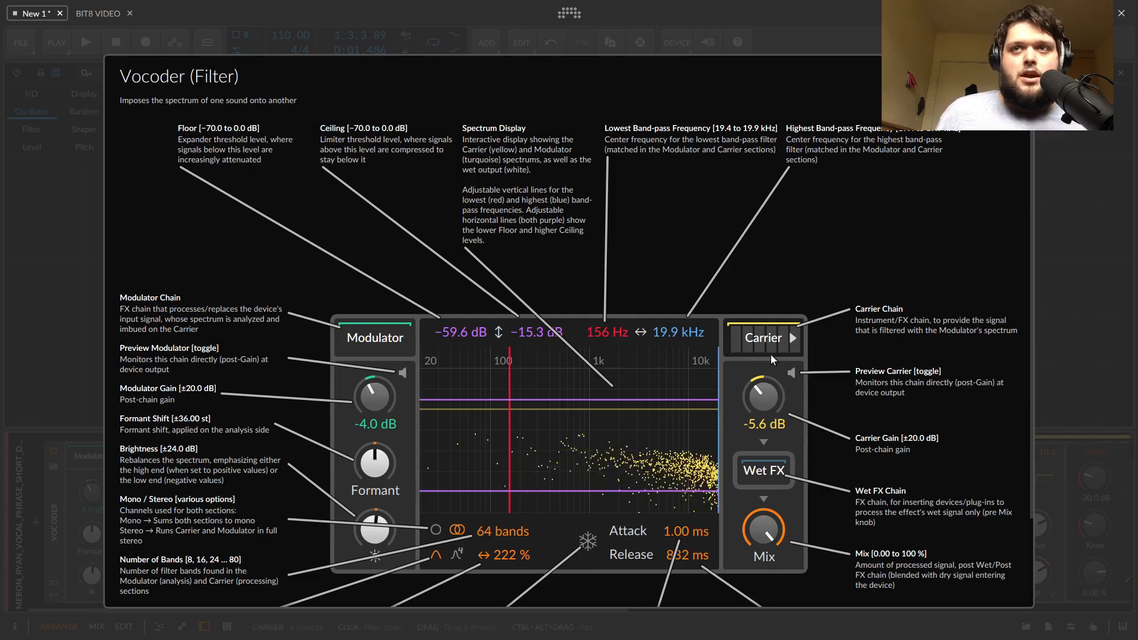
- Set the Carrier Gain to -5.9 dB, and audition the Mix at 32.0 % and back at 100 % during playback
{"action": "left_click_drag", "start_coordinate": [773, 401], "coordinate": [772, 397]}
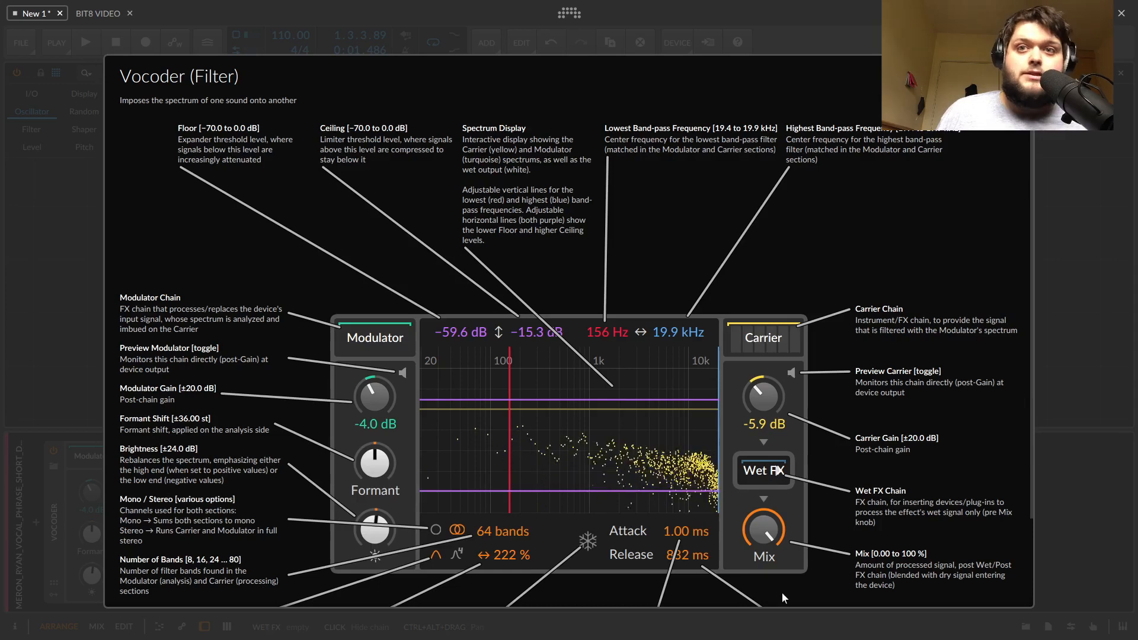
{"action": "left_click_drag", "start_coordinate": [762, 529], "coordinate": [762, 587]}
{"action": "key", "text": "space"}
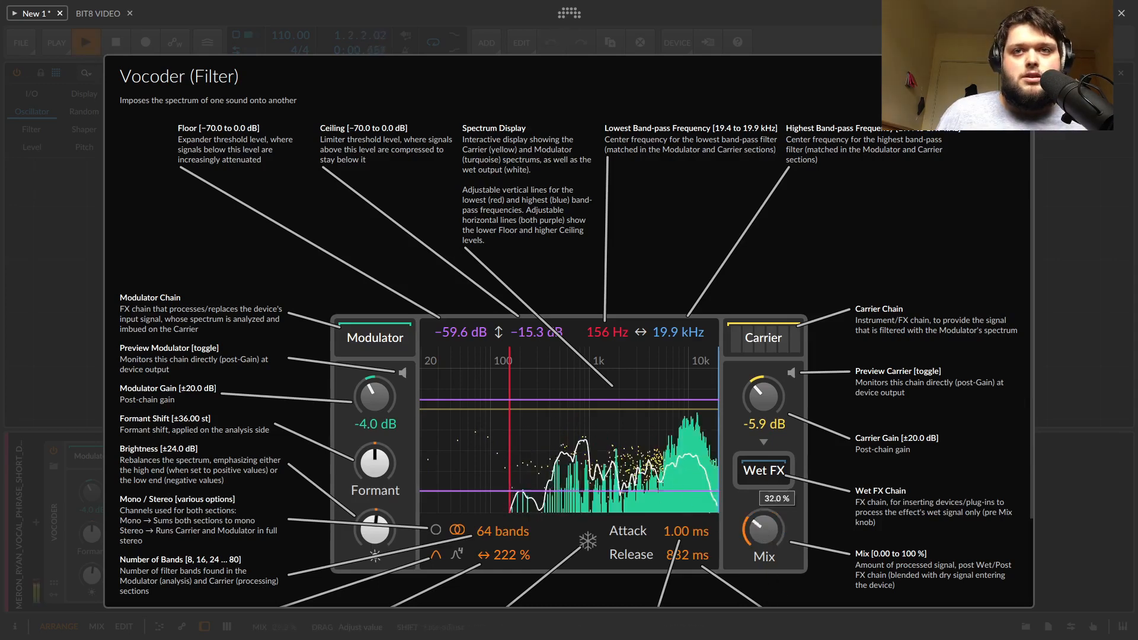
{"action": "left_click_drag", "start_coordinate": [763, 527], "coordinate": [762, 472]}
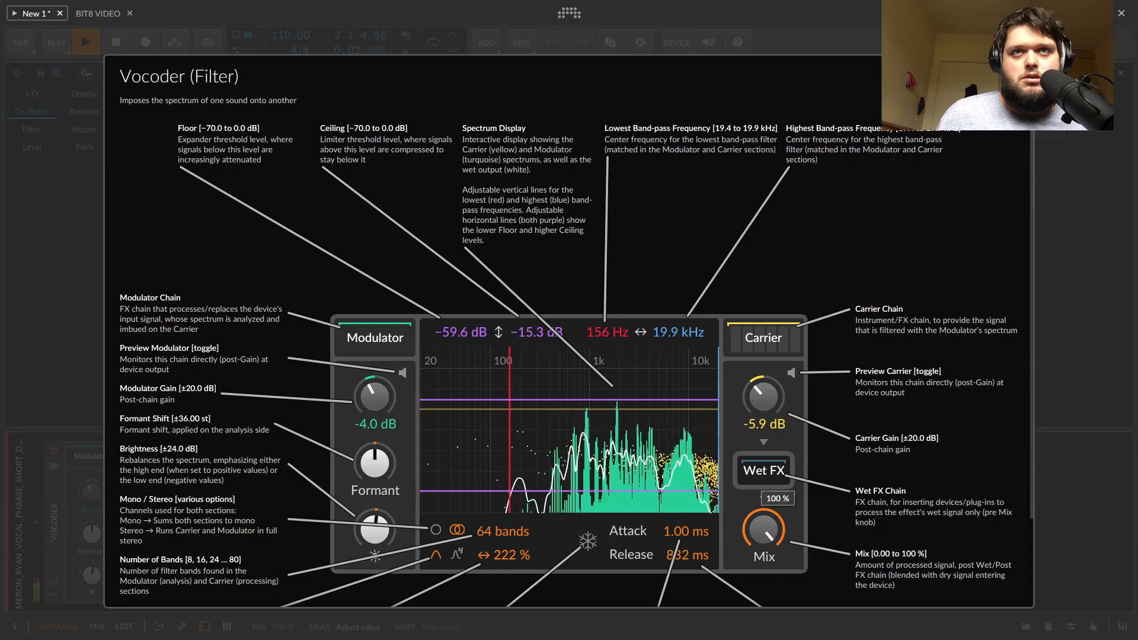
{"action": "key", "text": "space"}
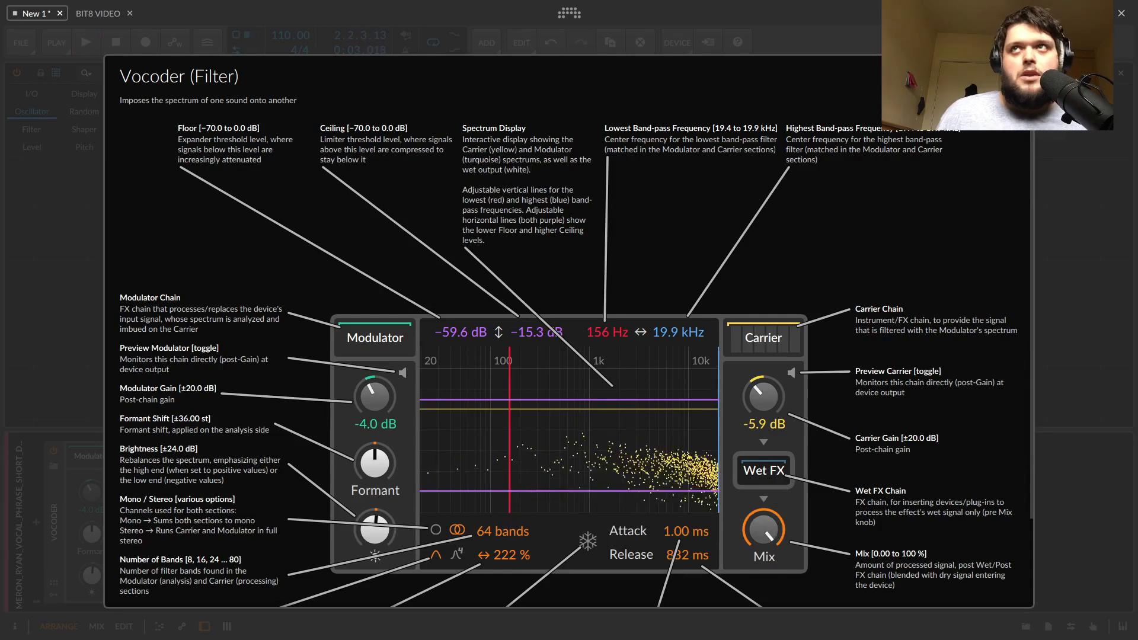
- Close the Vocoder help view, show the Carrier chain and collapse its Poly Grid, EQ+, Saturator, Chorus and Reverb devices
{"action": "left_click", "coordinate": [724, 528]}
{"action": "left_click", "coordinate": [346, 461]}
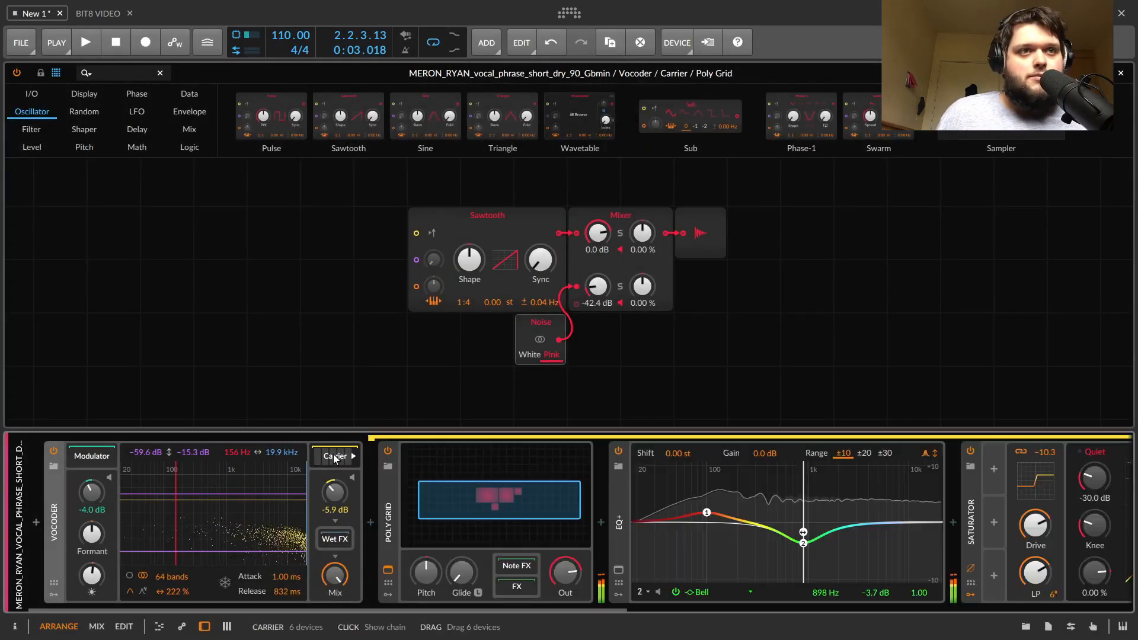
{"action": "double_click", "coordinate": [381, 496]}
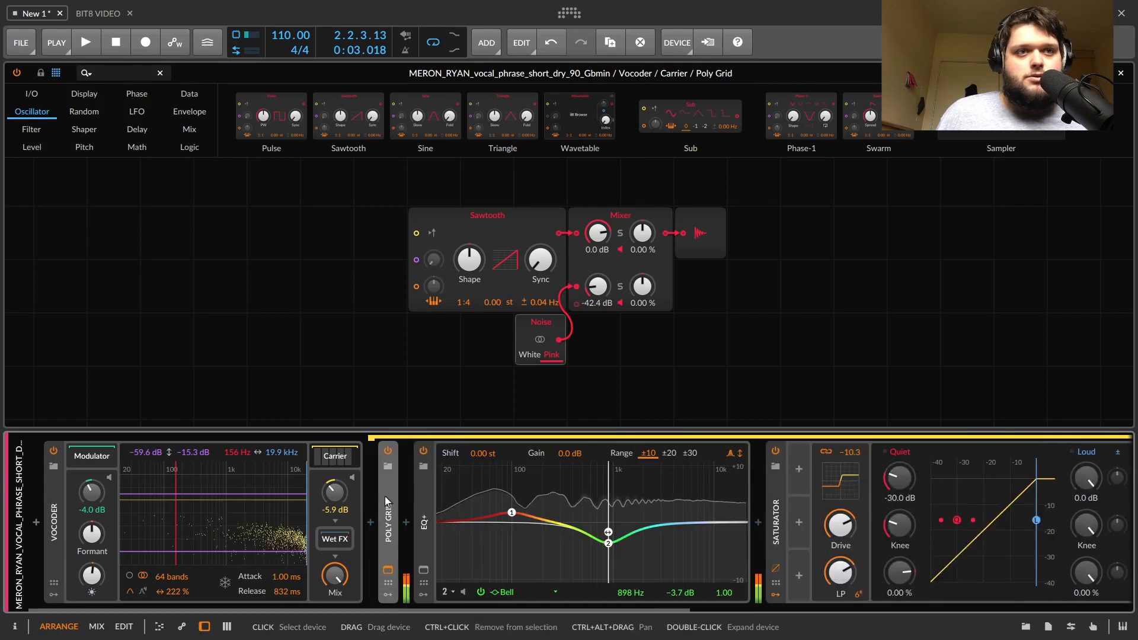
{"action": "double_click", "coordinate": [421, 500]}
{"action": "double_click", "coordinate": [461, 503]}
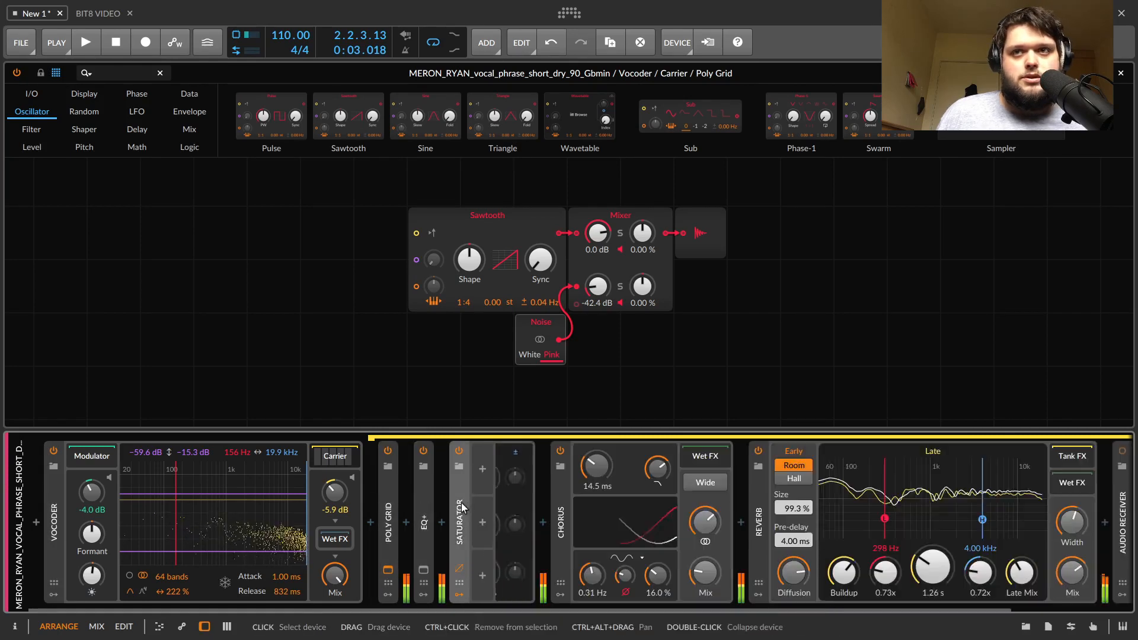
{"action": "double_click", "coordinate": [513, 506]}
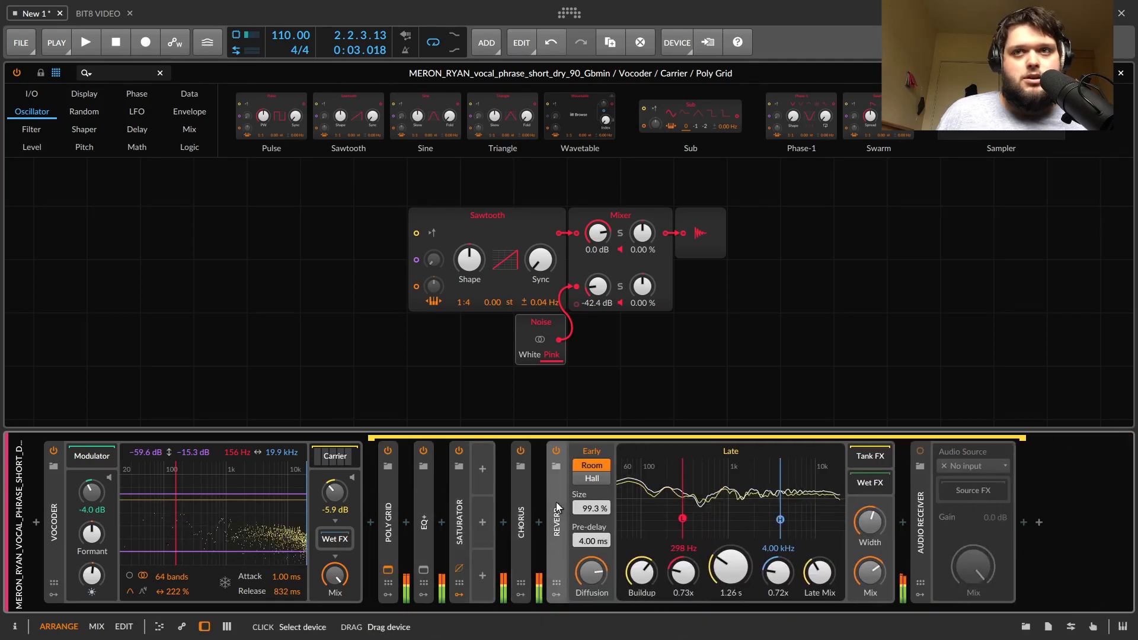
{"action": "double_click", "coordinate": [556, 502]}
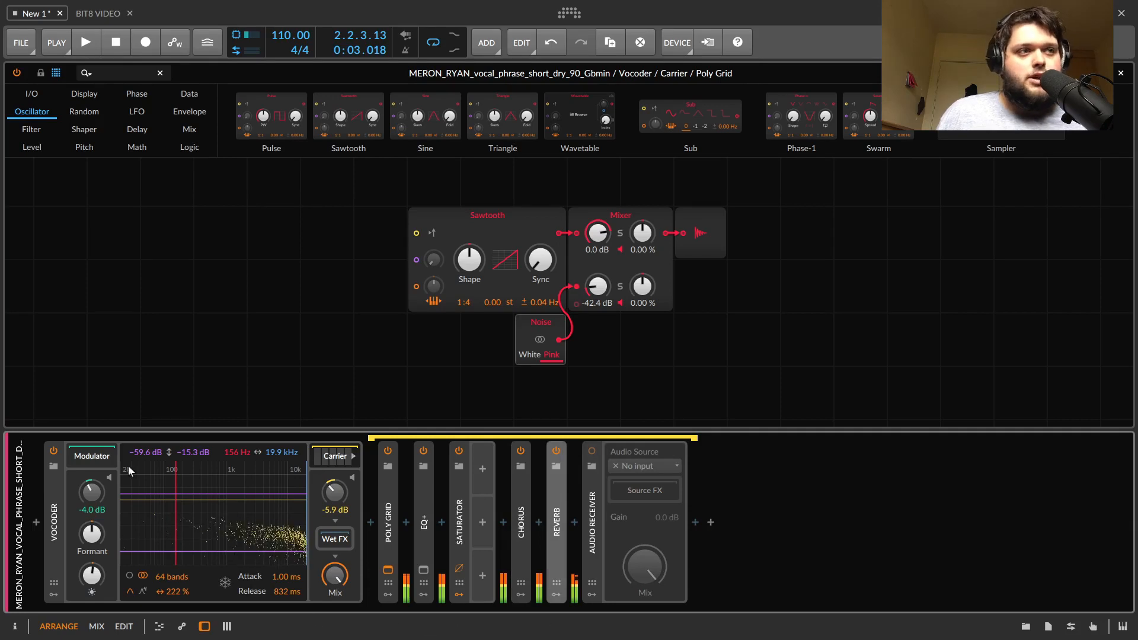
- Insert a Pitch Shifter into the Vocoder's Modulator chain
{"action": "left_click", "coordinate": [85, 460]}
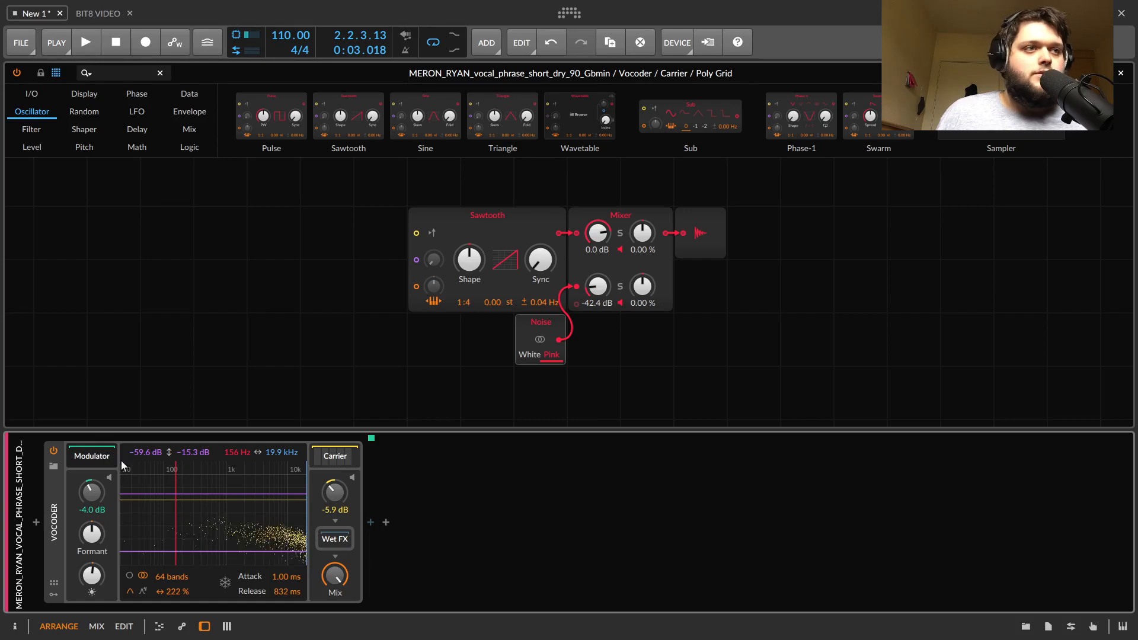
{"action": "left_click", "coordinate": [371, 524]}
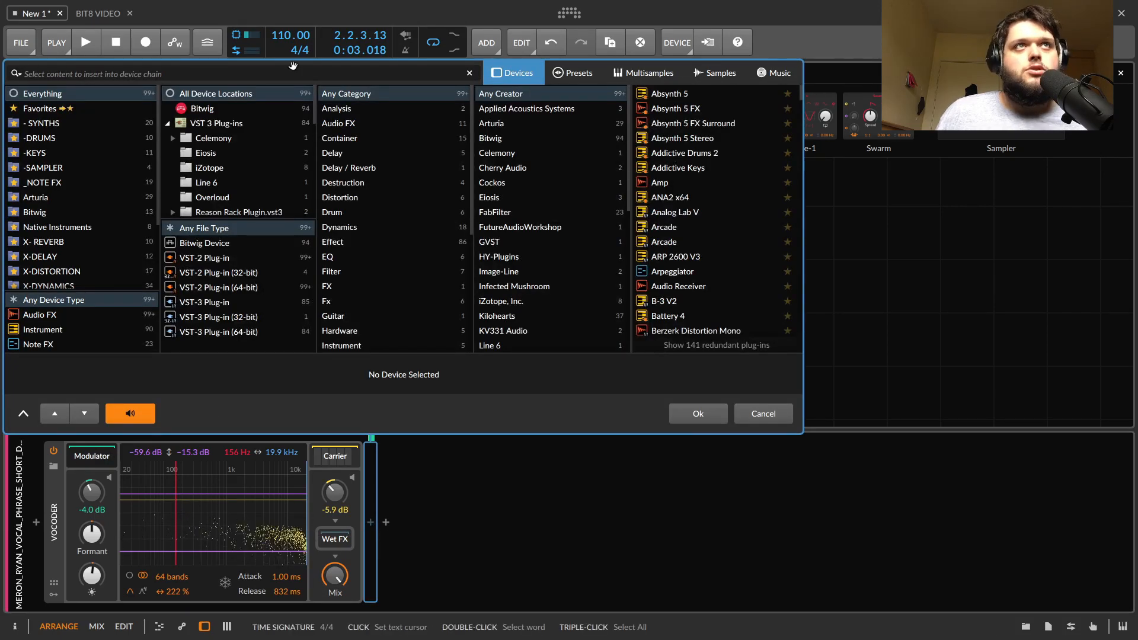
{"action": "type", "text": "pit"}
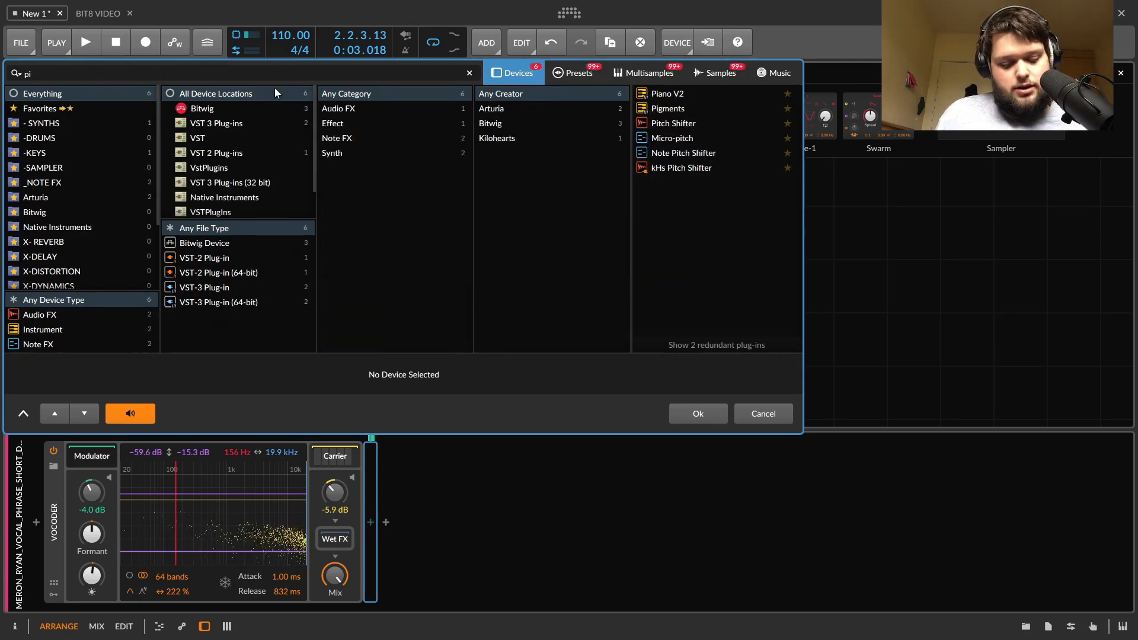
{"action": "key", "text": "Down"}
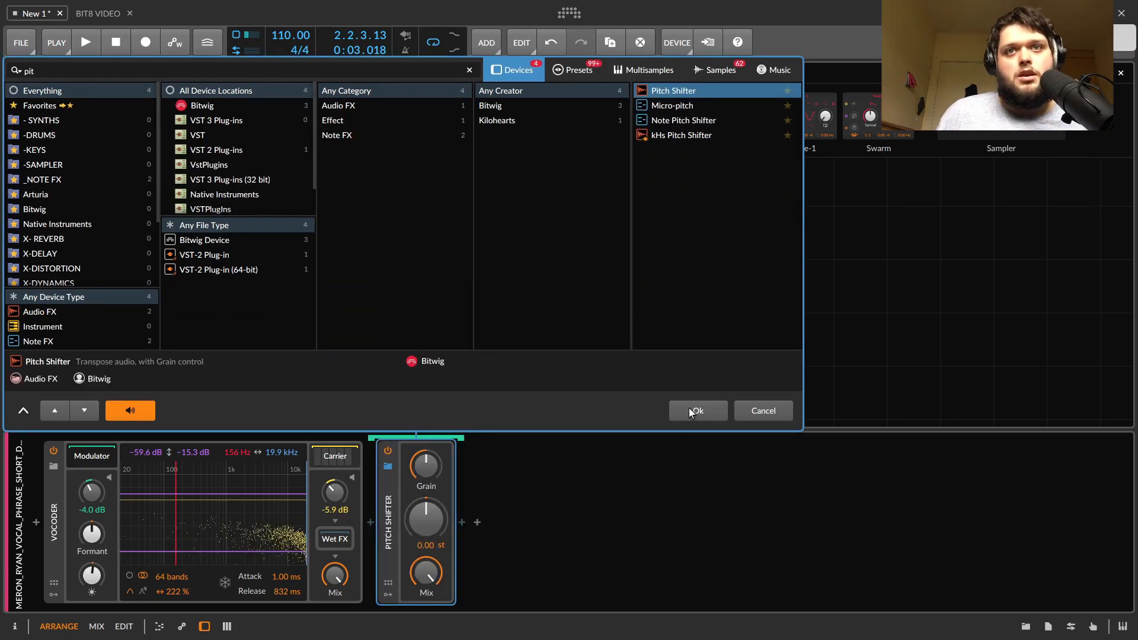
{"action": "left_click", "coordinate": [697, 412]}
- Audition the Pitch Shifter on the modulator from about -10 st up to 10.56 st, and delete the device
{"action": "key", "text": "space"}
{"action": "left_click_drag", "start_coordinate": [426, 519], "coordinate": [426, 543]}
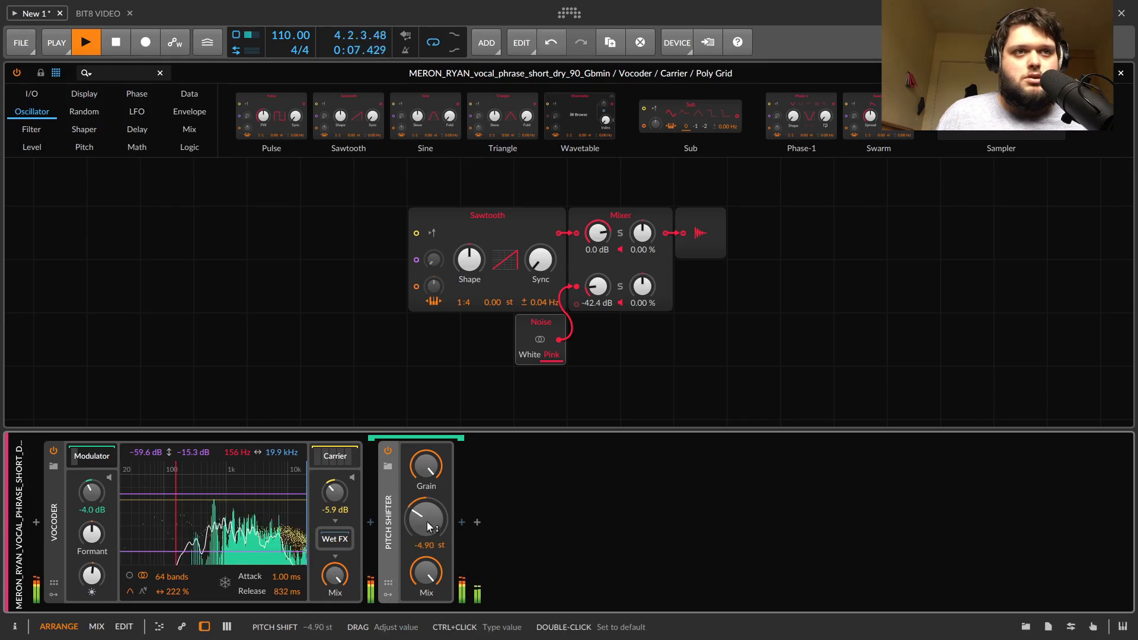
{"action": "left_click", "coordinate": [109, 477]}
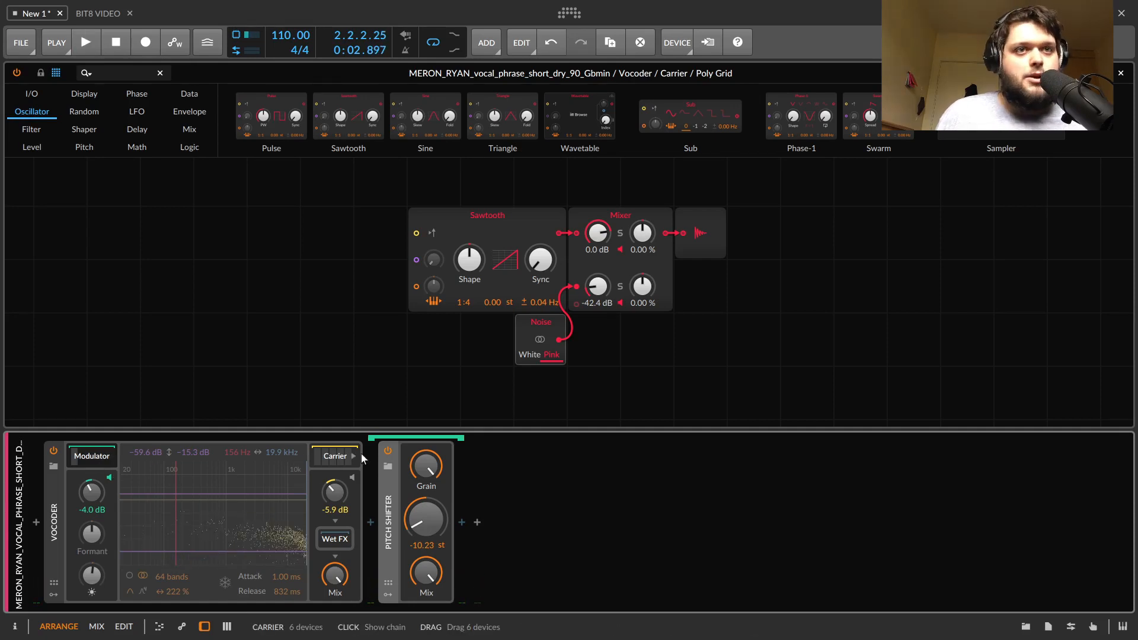
{"action": "left_click", "coordinate": [108, 478]}
{"action": "key", "text": "space"}
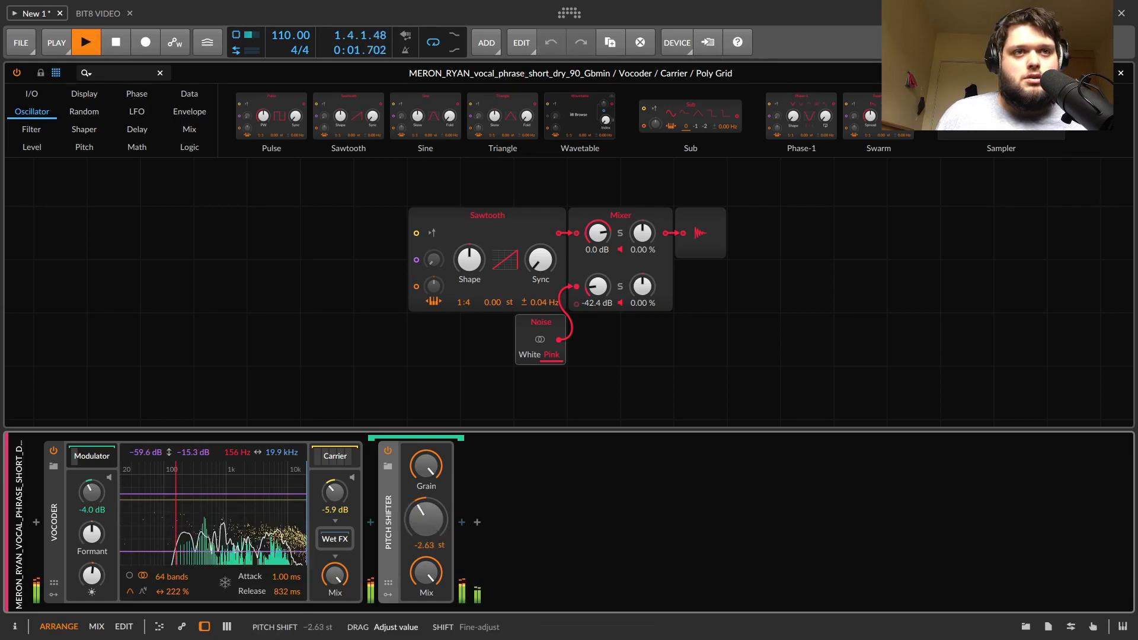
{"action": "left_click_drag", "start_coordinate": [405, 514], "coordinate": [405, 457]}
{"action": "key", "text": "space"}
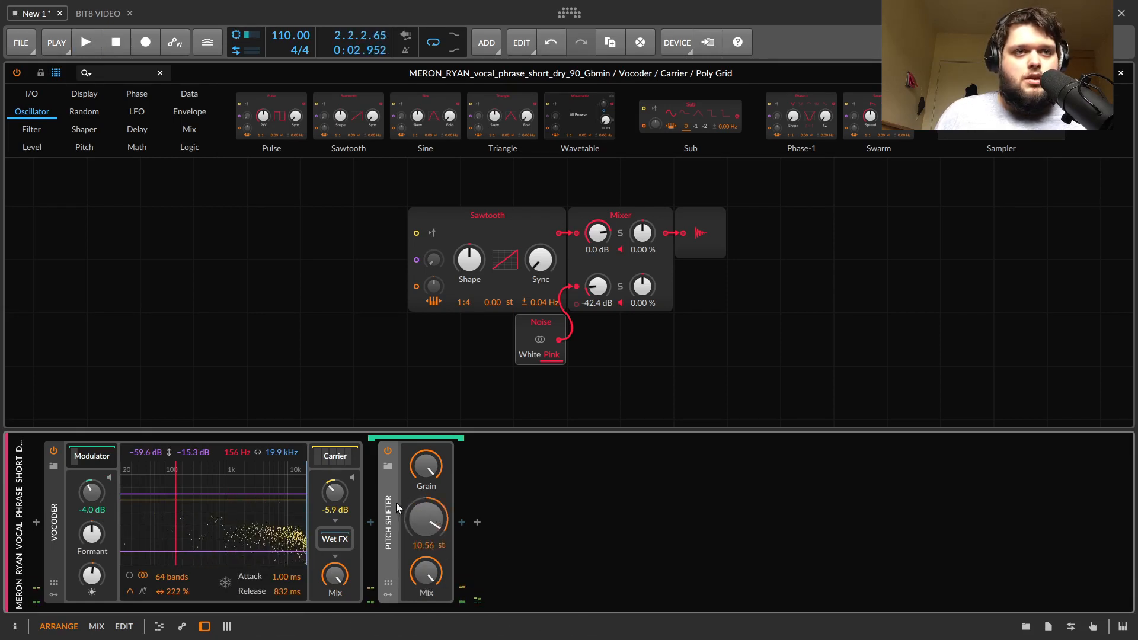
{"action": "key", "text": "Delete"}
- Show the Carrier chain, turn off its Poly Grid and audition the loop without the synth carrier
{"action": "left_click", "coordinate": [330, 457]}
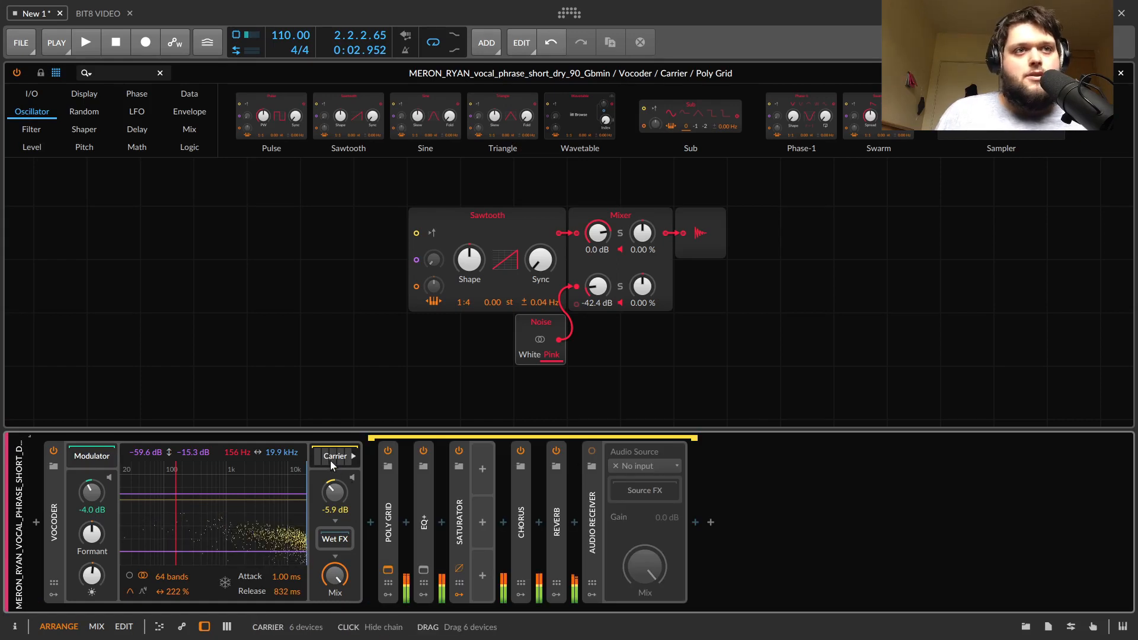
{"action": "left_click", "coordinate": [388, 450]}
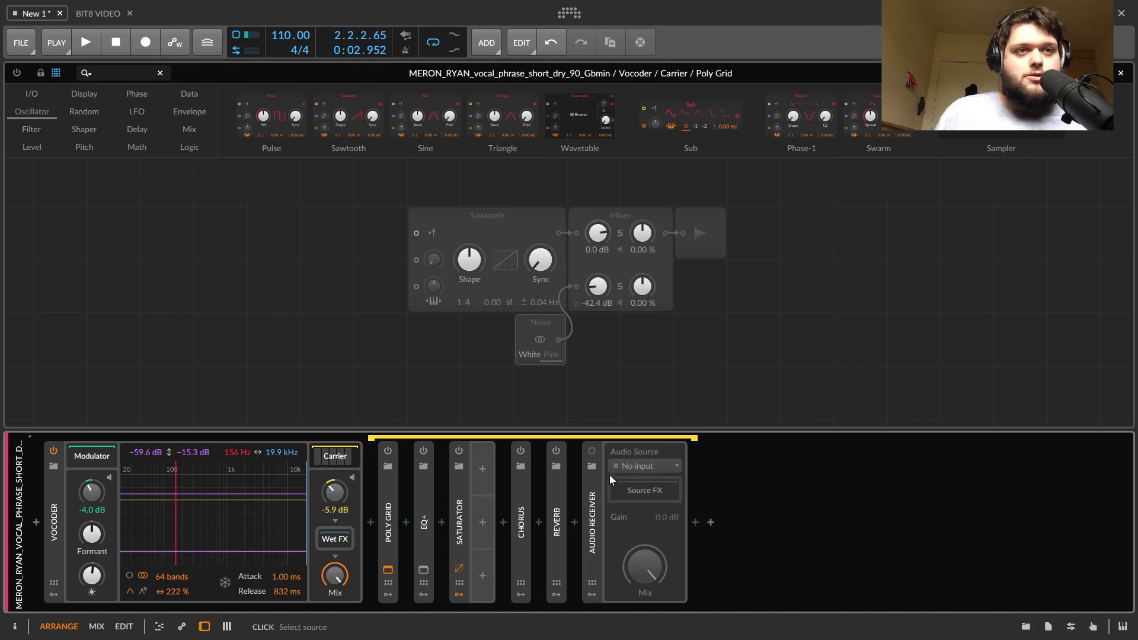
{"action": "key", "text": "space"}
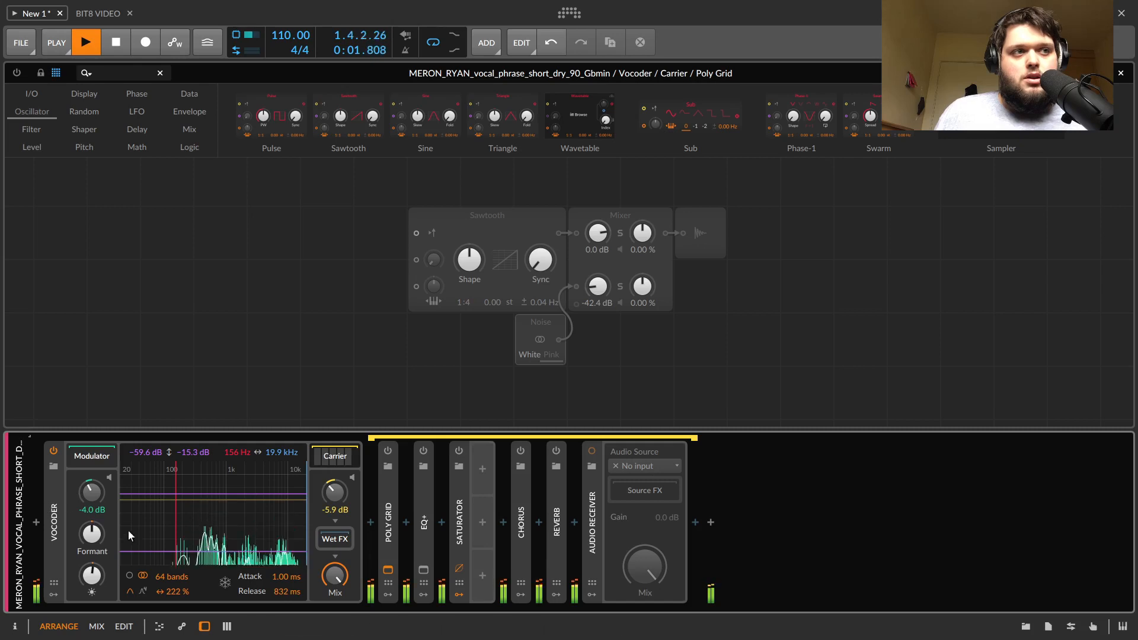
{"action": "key", "text": "space"}
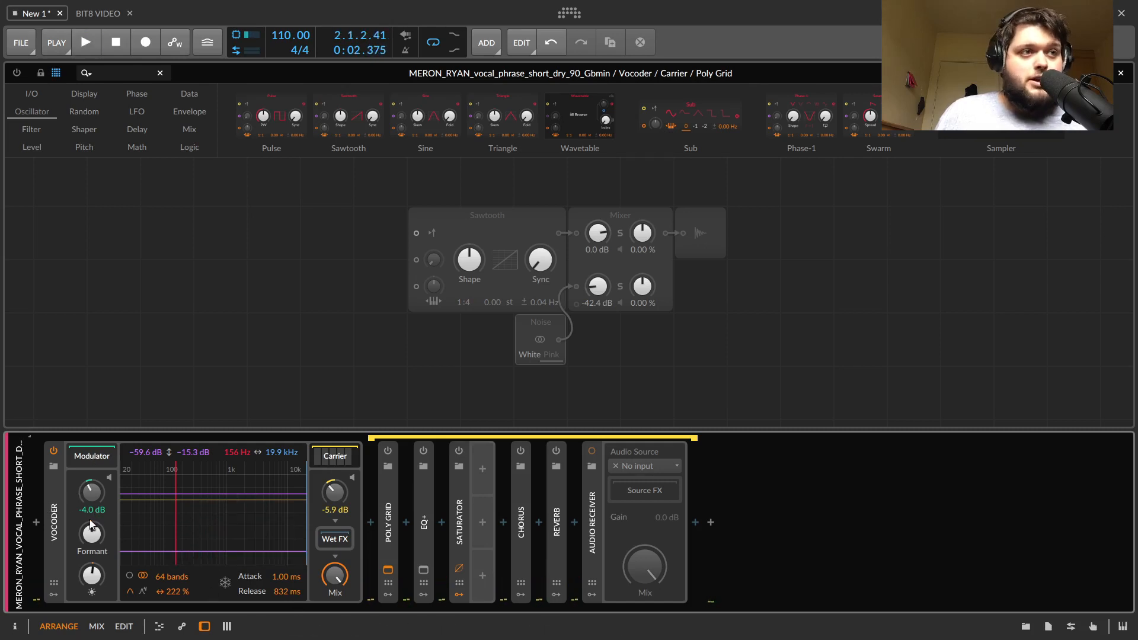
- Audition changes to the Vocoder's Formant shift during loop playback, and return it to centre
{"action": "key", "text": "space"}
{"action": "left_click_drag", "start_coordinate": [92, 534], "coordinate": [92, 535]}
{"action": "key", "text": "space"}
{"action": "left_click_drag", "start_coordinate": [91, 533], "coordinate": [91, 534]}
{"action": "key", "text": "space"}
{"action": "key", "text": "space"}
- Set the Vocoder to 48 bands with a Global Bandwidth of 140 %, and audition the loop
{"action": "mouse_move", "coordinate": [171, 576]}
{"action": "left_mouse_down"}
{"action": "mouse_move", "coordinate": [173, 616]}
{"action": "mouse_move", "coordinate": [172, 578]}
{"action": "left_mouse_up"}
{"action": "key", "text": "space"}
{"action": "key", "text": "space"}
{"action": "key", "text": "space"}
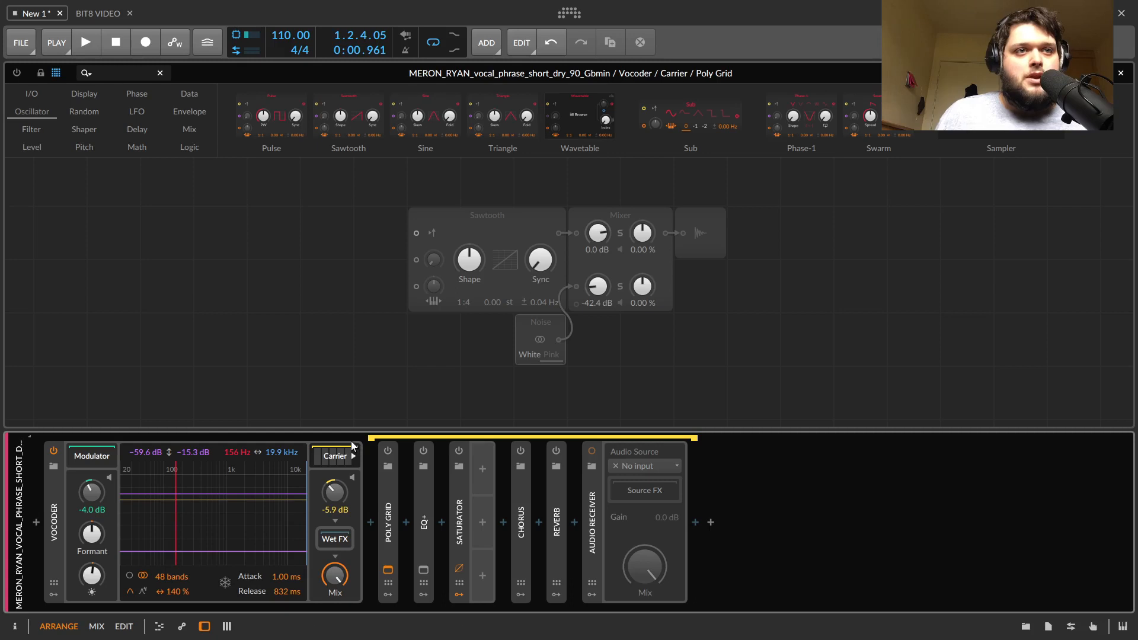
- Turn the carrier's Poly Grid back on, audition the loop and set the Vocoder's Release to 597 ms
{"action": "left_click", "coordinate": [388, 451]}
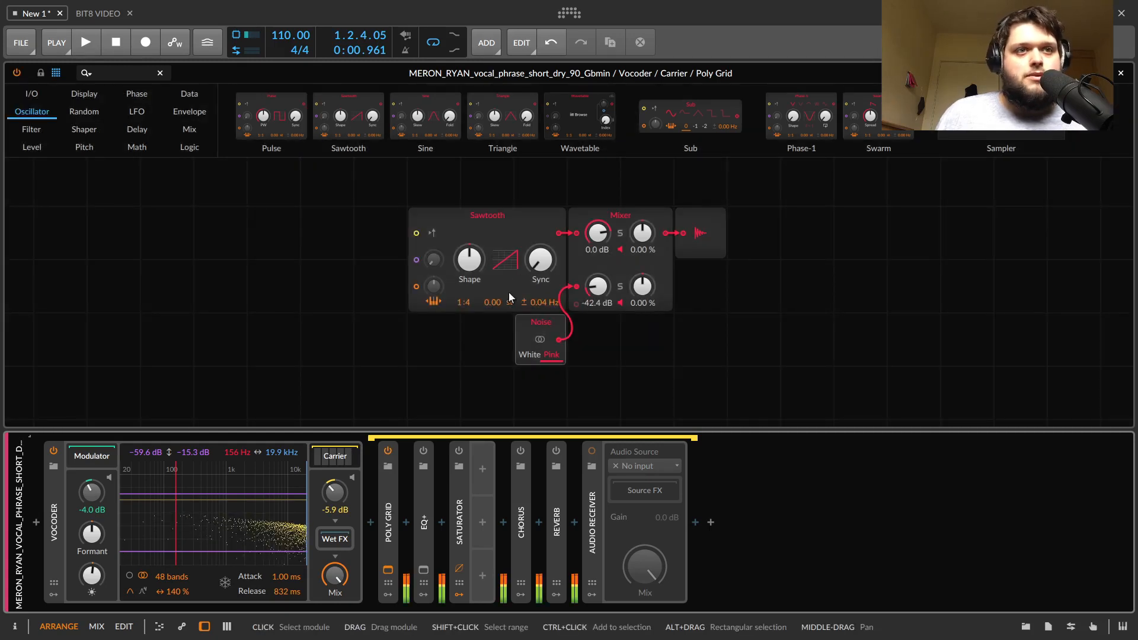
{"action": "key", "text": "space"}
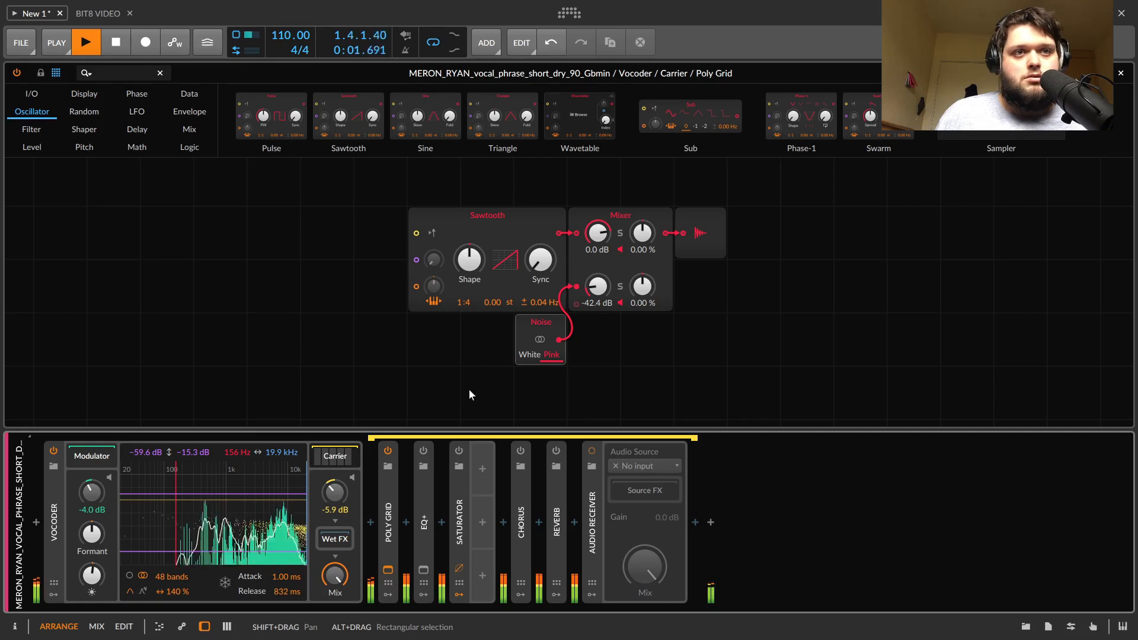
{"action": "key", "text": "space"}
{"action": "left_click_drag", "start_coordinate": [276, 602], "coordinate": [275, 622]}
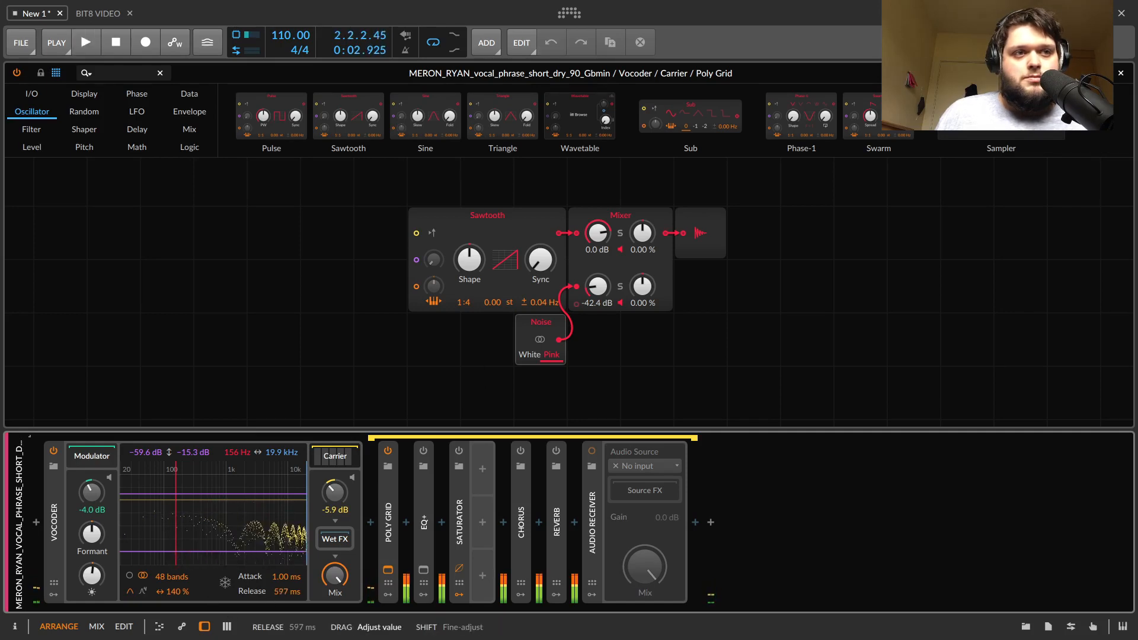
- Set the Vocoder's Global Bandwidth to 212 % and its Release to 13.6 ms, and audition the loop
{"action": "left_click_drag", "start_coordinate": [173, 591], "coordinate": [173, 566]}
{"action": "key", "text": "space"}
{"action": "left_click_drag", "start_coordinate": [284, 593], "coordinate": [275, 594]}
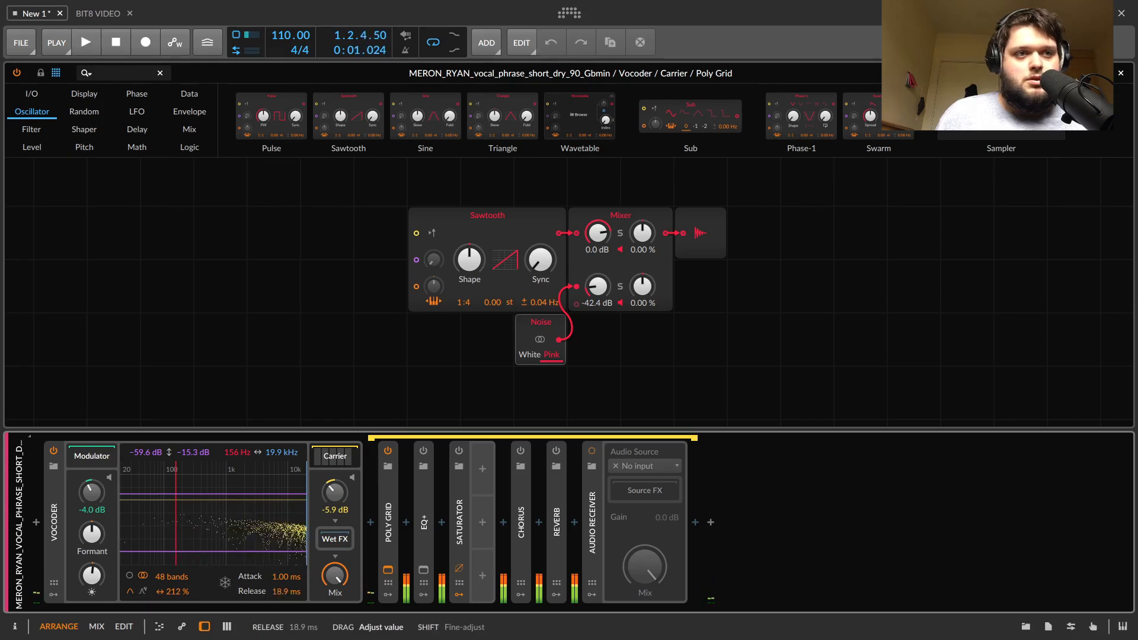
{"action": "key", "text": "space"}
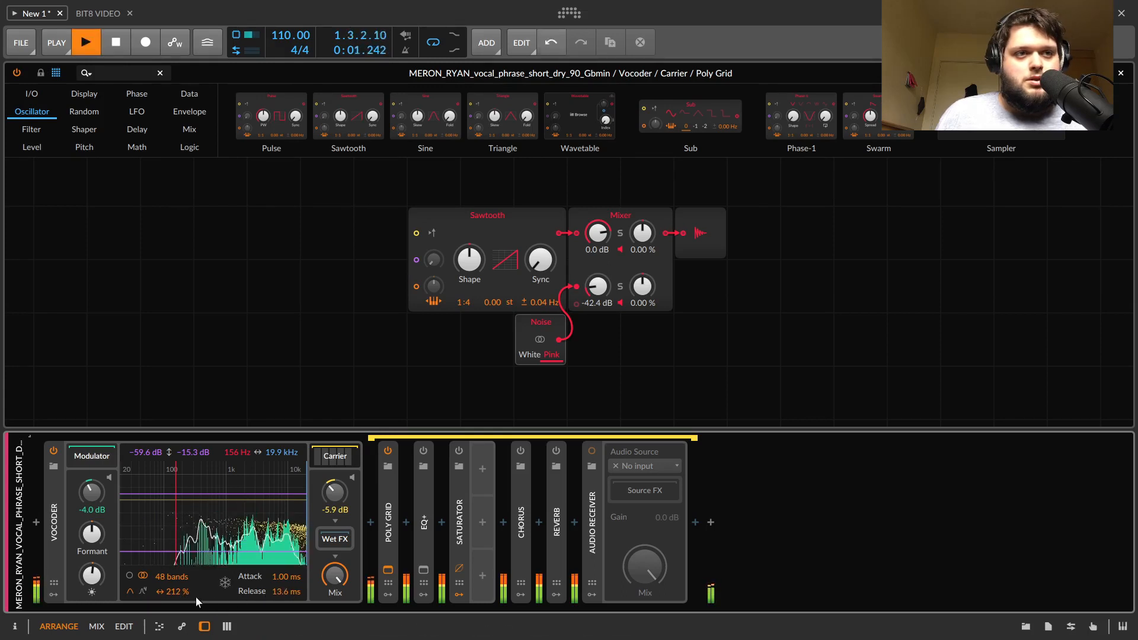
{"action": "key", "text": "space"}
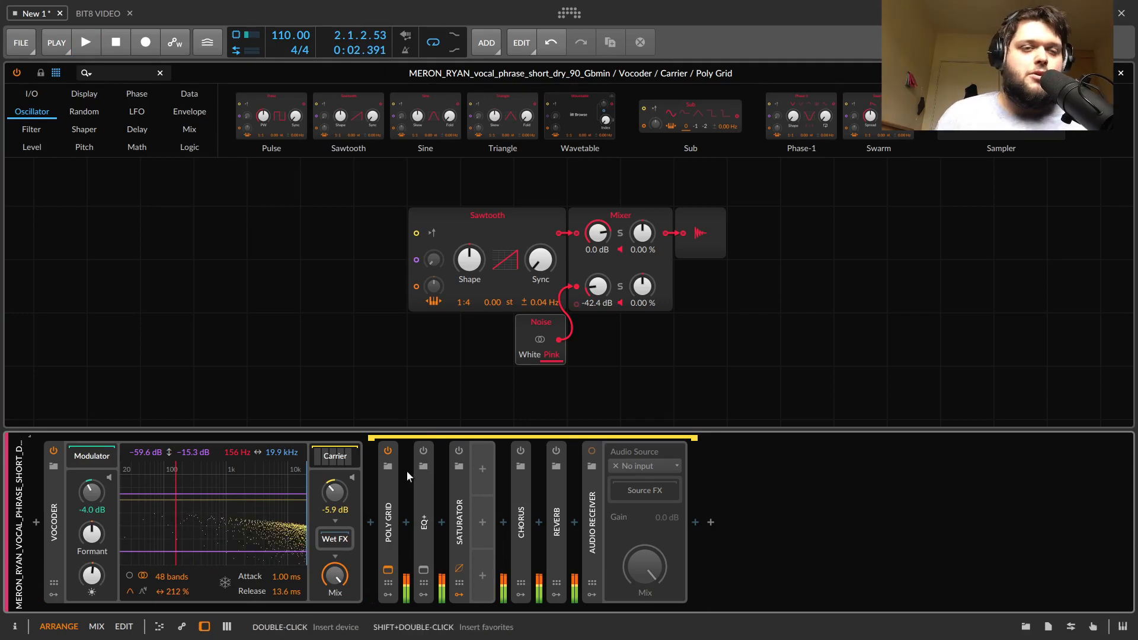
- Turn on the EQ+, Saturator, Chorus and Reverb in the Carrier chain and audition the vocoded loop
{"action": "left_click", "coordinate": [424, 452]}
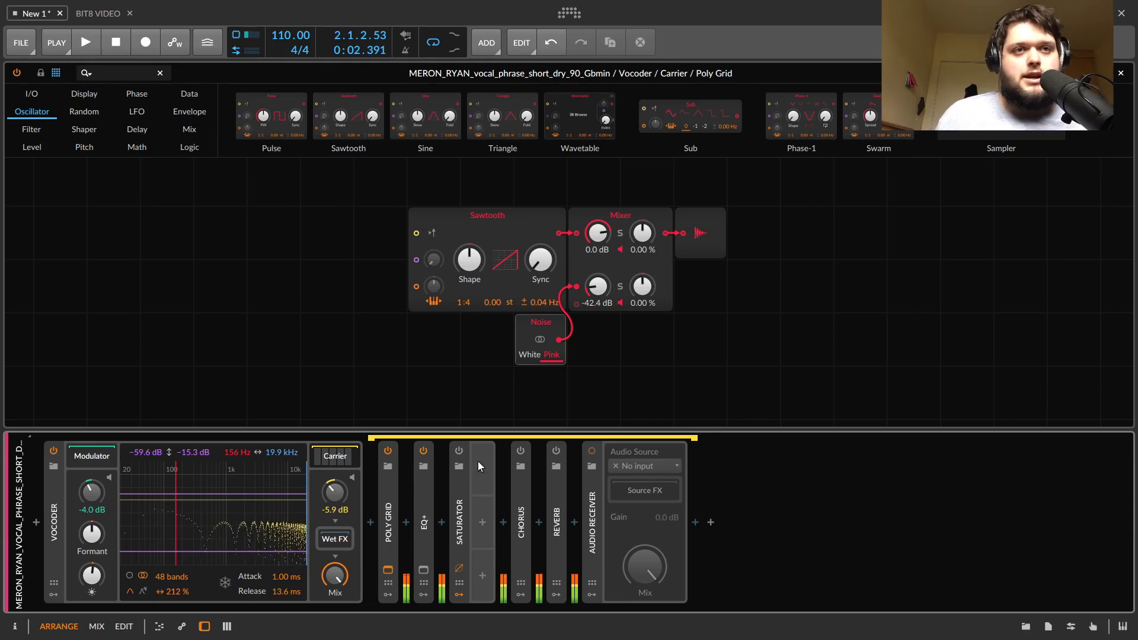
{"action": "key", "text": "space"}
{"action": "key", "text": "space"}
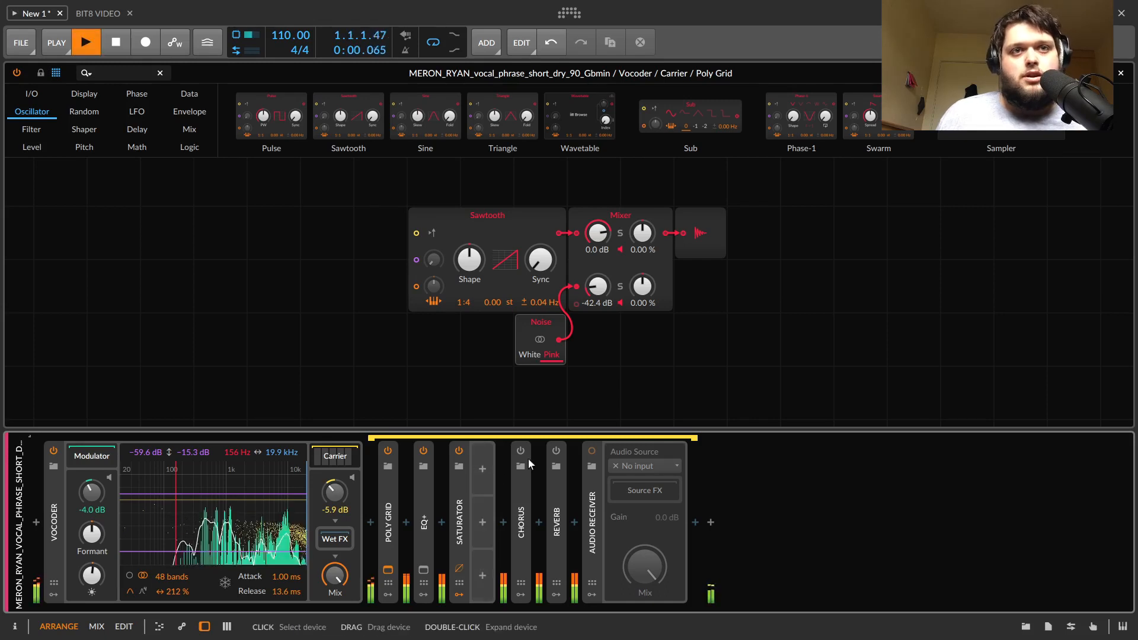
{"action": "key", "text": "space"}
{"action": "key", "text": "space"}
{"action": "left_click", "coordinate": [558, 450]}
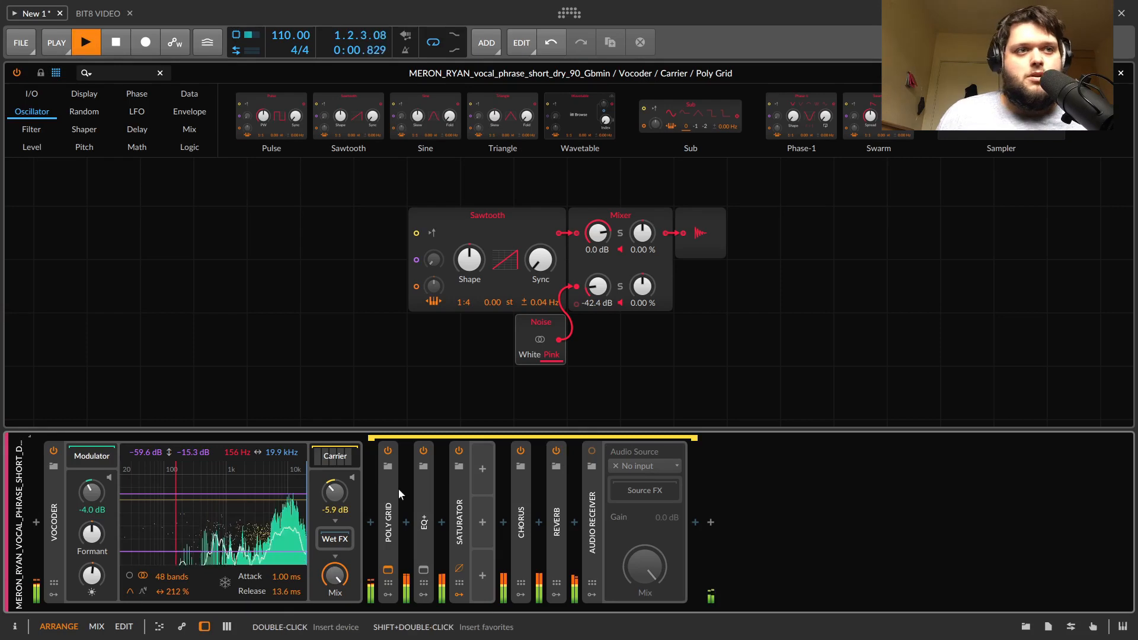
{"action": "key", "text": "space"}
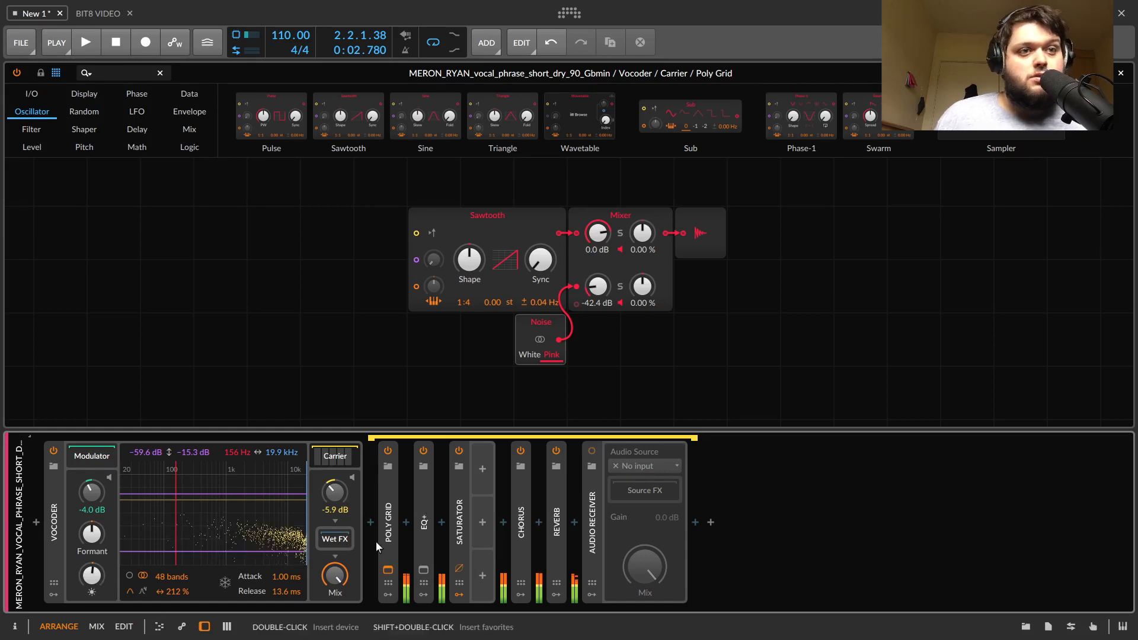
- Close the Poly Grid editor, solo the second vocal track instead of the first and audition it
{"action": "left_click", "coordinate": [1122, 74]}
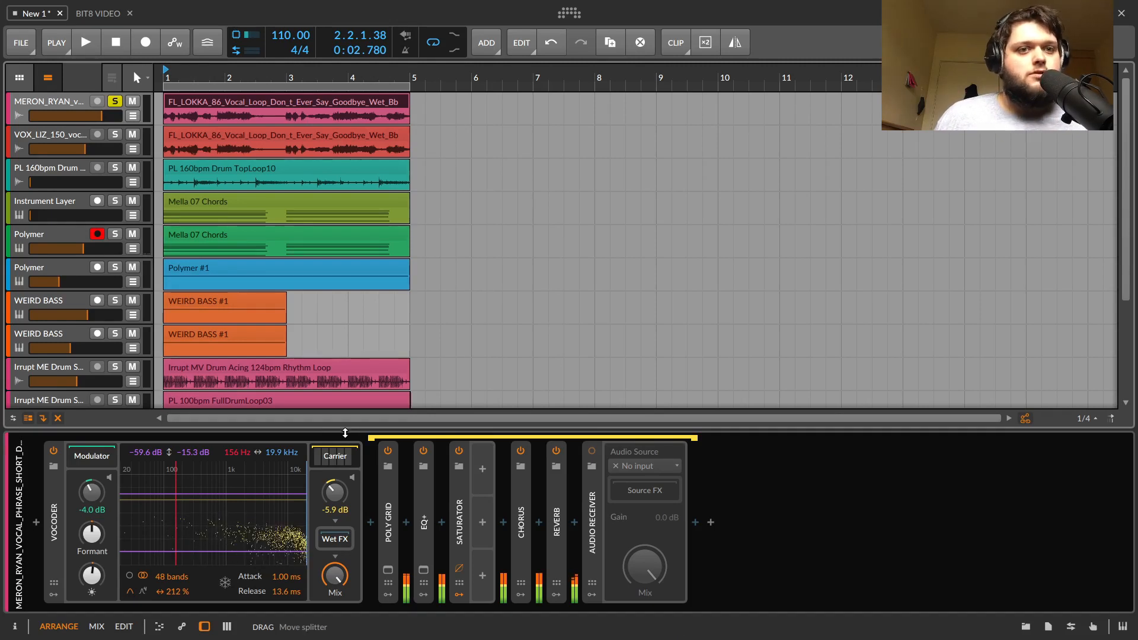
{"action": "left_click", "coordinate": [114, 107]}
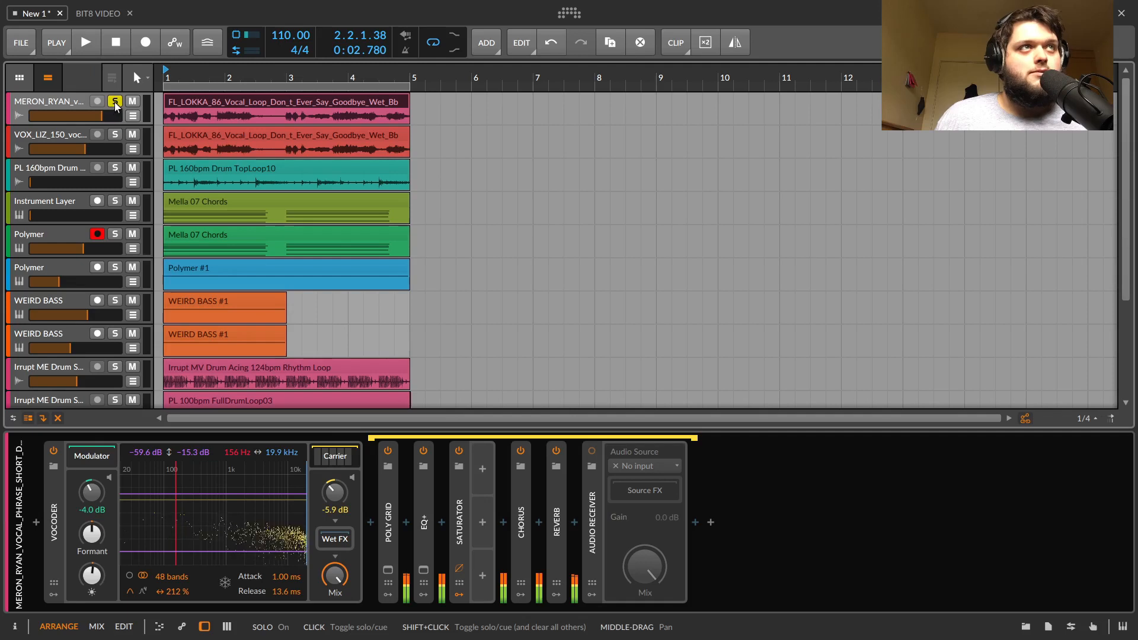
{"action": "left_click", "coordinate": [116, 135]}
{"action": "key", "text": "space"}
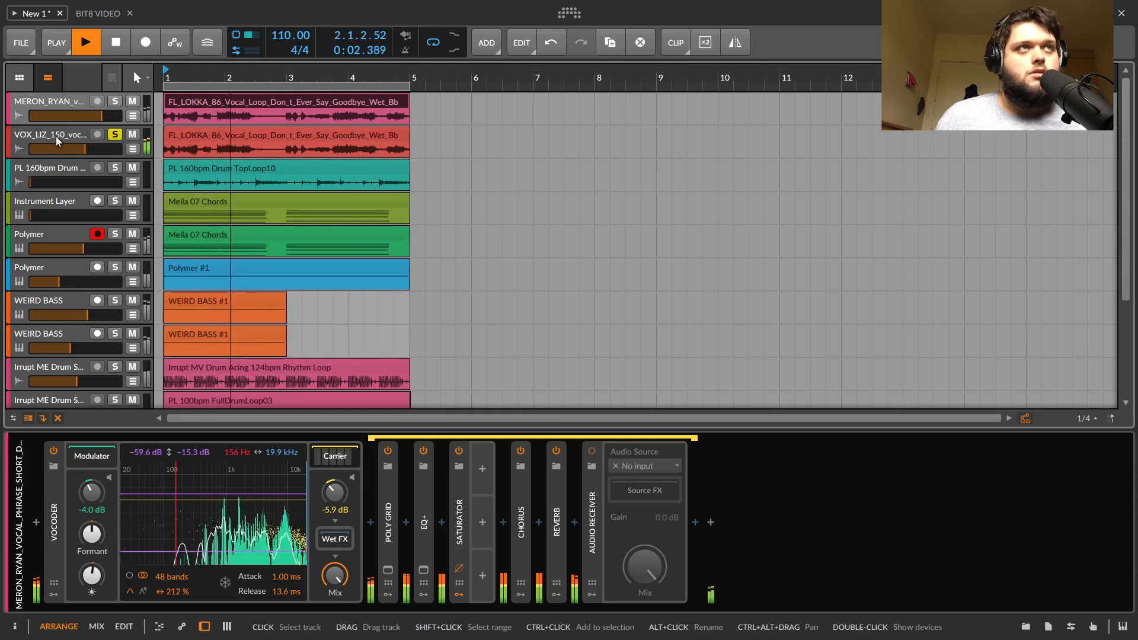
{"action": "key", "text": "space"}
{"action": "left_click", "coordinate": [115, 134]}
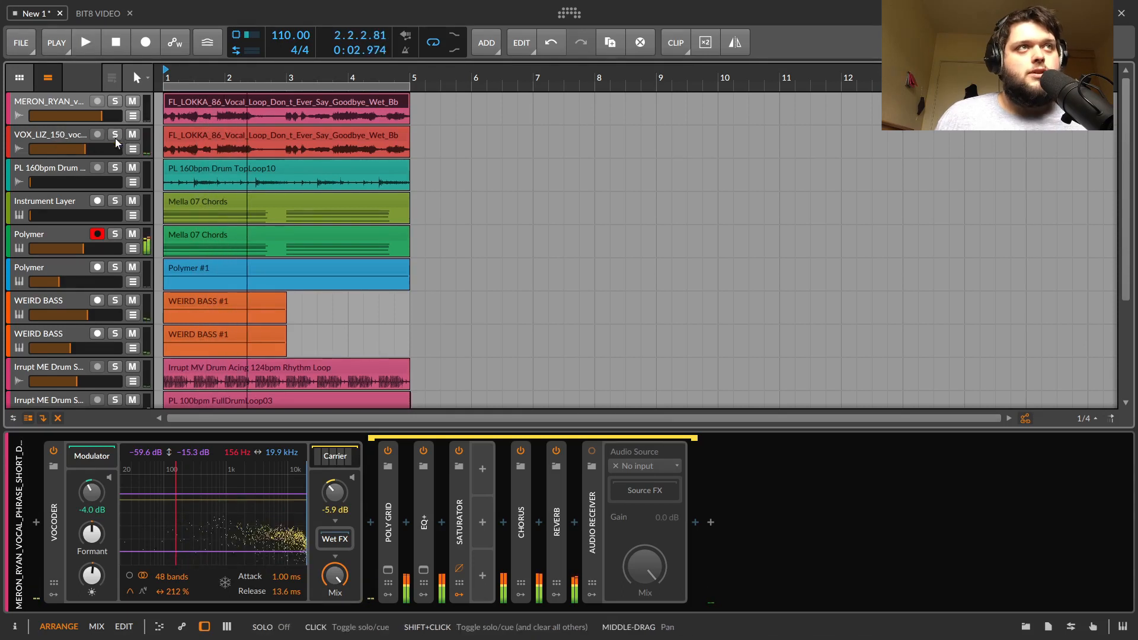
{"action": "left_click", "coordinate": [117, 136]}
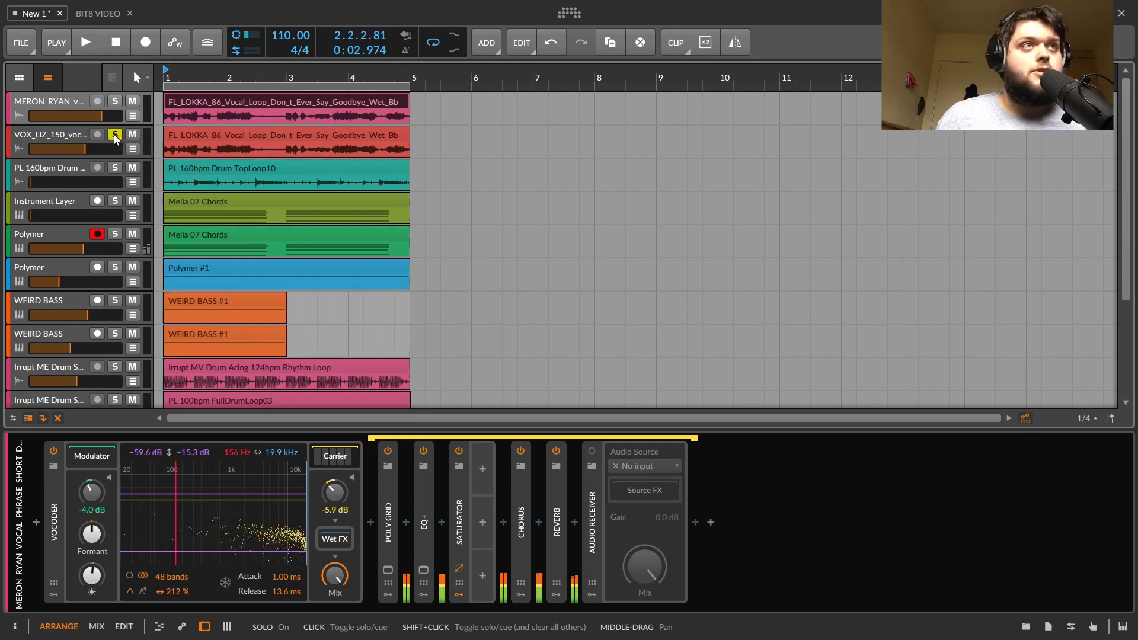
- Examine the second vocal track's Vocoder, its Carrier chain and the source tracks available to the Audio Receiver
{"action": "left_click", "coordinate": [70, 140]}
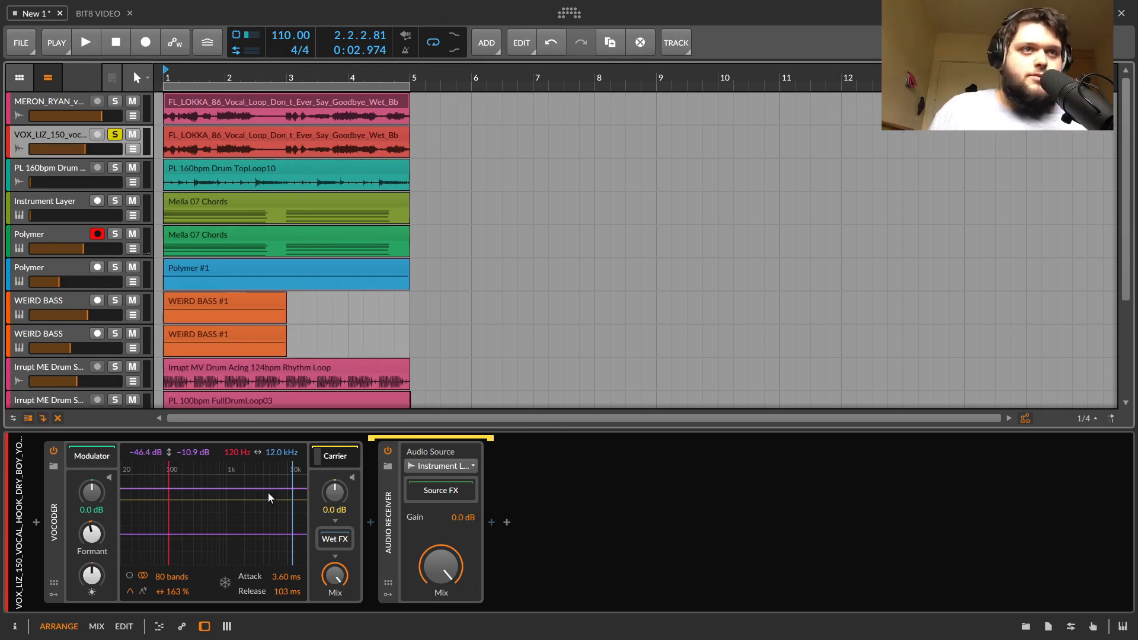
{"action": "left_click", "coordinate": [326, 461]}
{"action": "left_click", "coordinate": [329, 457]}
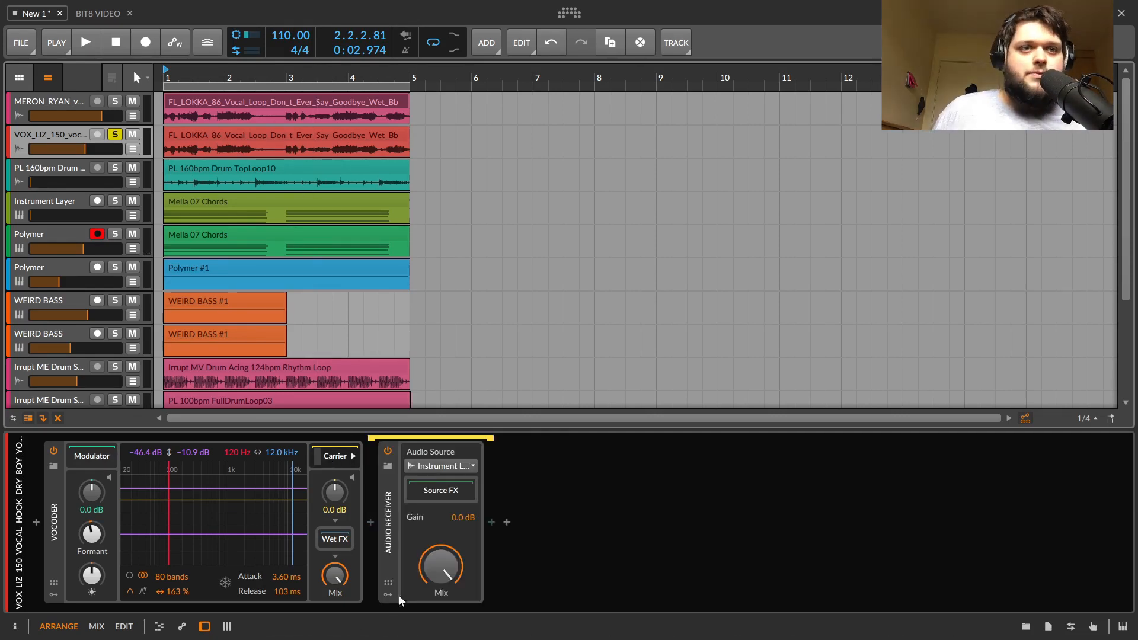
{"action": "left_click", "coordinate": [439, 467]}
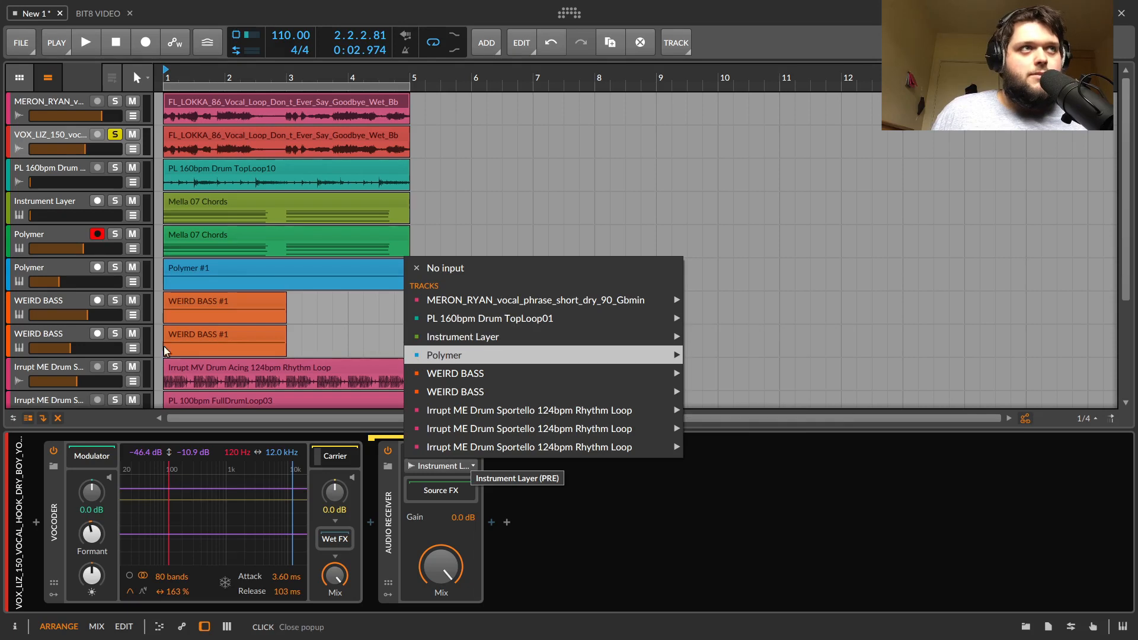
{"action": "mouse_move", "coordinate": [445, 355]}
{"action": "left_click", "coordinate": [111, 138]}
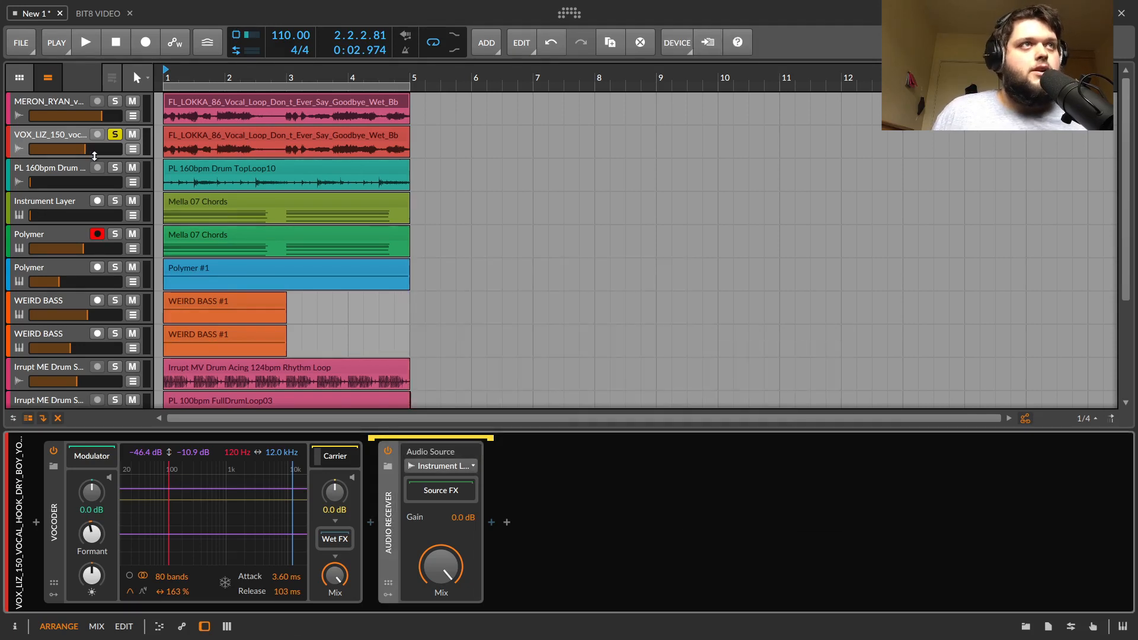
- Solo the Instrument Layer track instead of the second vocal and audition it with its volume temporarily raised
{"action": "left_click", "coordinate": [114, 134]}
{"action": "left_click", "coordinate": [115, 201]}
{"action": "key", "text": "space"}
{"action": "mouse_move", "coordinate": [51, 214]}
{"action": "left_mouse_down"}
{"action": "mouse_move", "coordinate": [78, 215]}
{"action": "mouse_move", "coordinate": [30, 214]}
{"action": "left_mouse_up"}
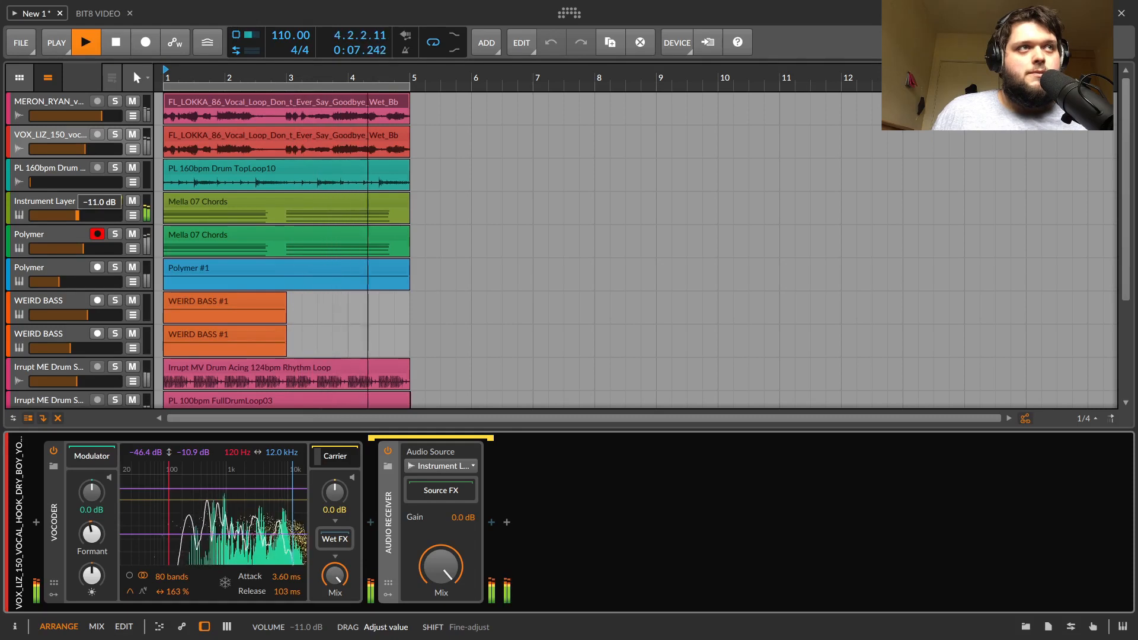
{"action": "key", "text": "space"}
- Examine the Instrument Layer's two Pigments layers and the first layer's synth settings
{"action": "left_click", "coordinate": [41, 202]}
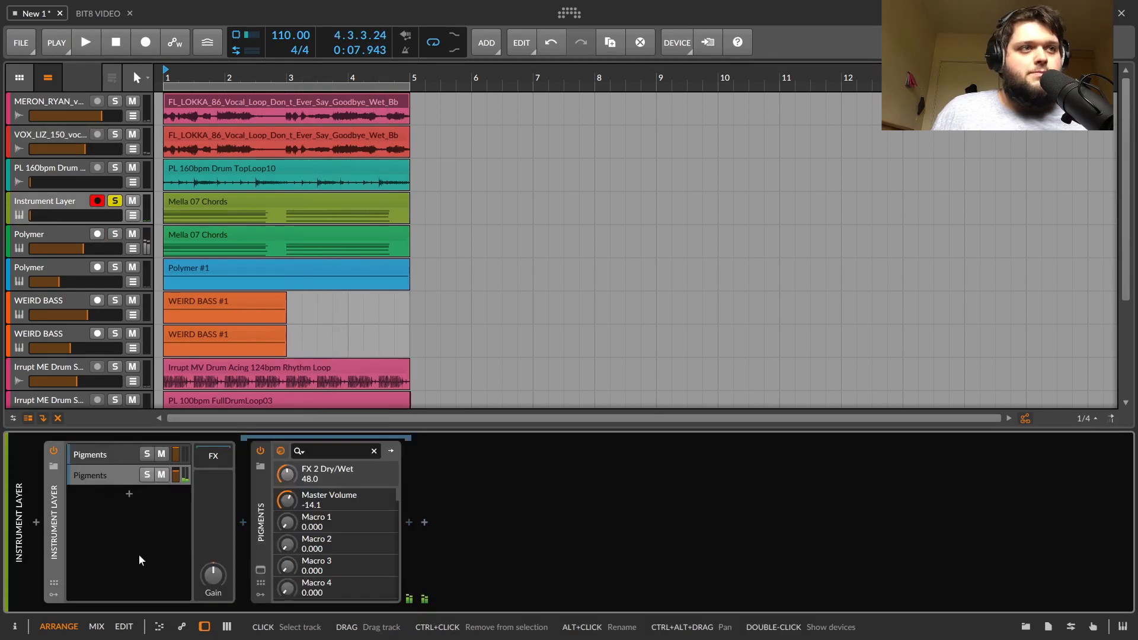
{"action": "left_click", "coordinate": [262, 571]}
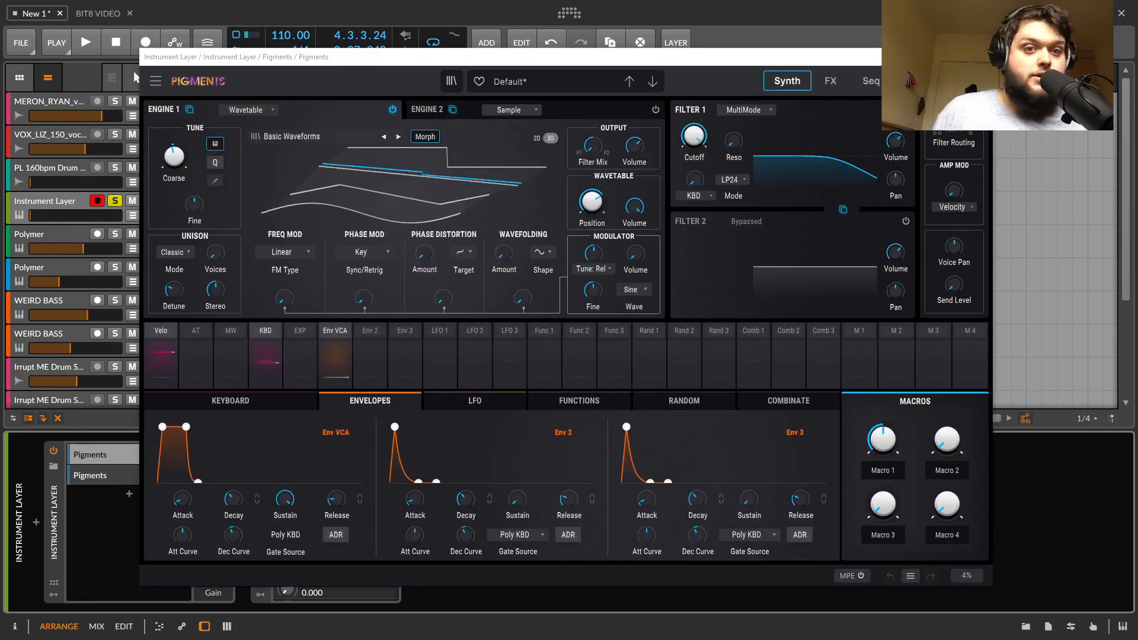
{"action": "key", "text": "Escape"}
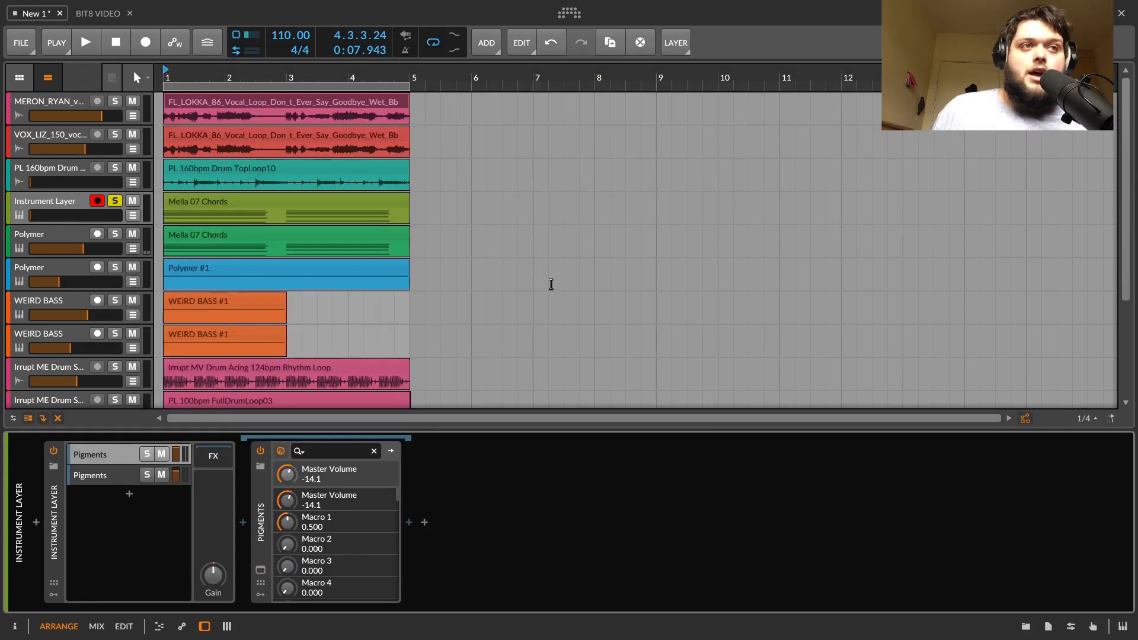
{"action": "left_click", "coordinate": [118, 476]}
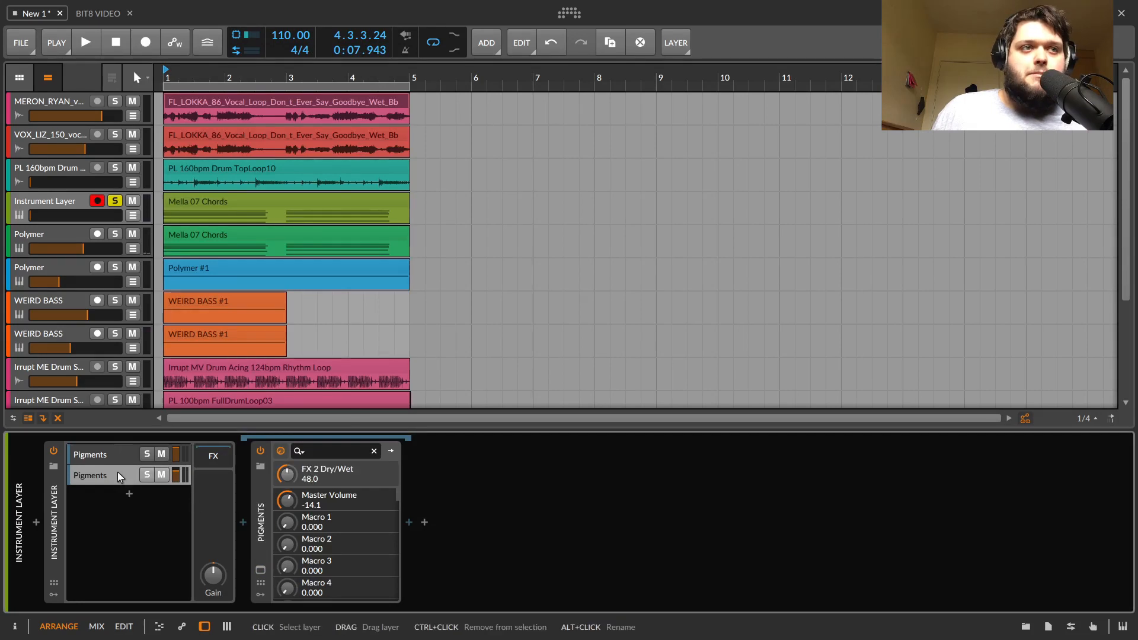
{"action": "left_click", "coordinate": [121, 454]}
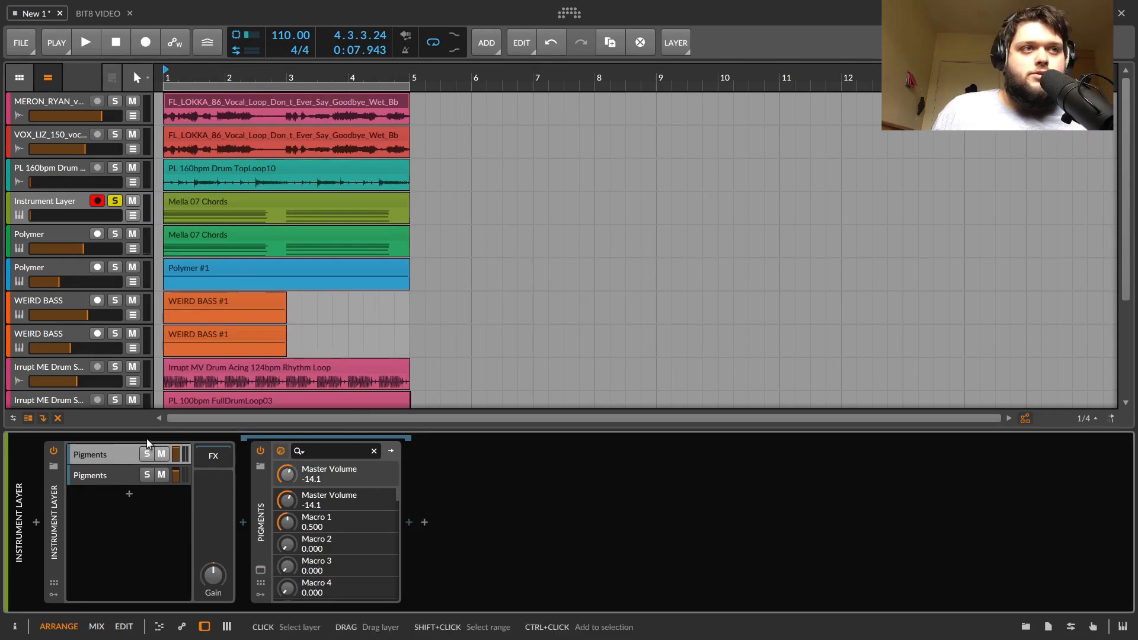
- Audition the first Pigments layer in solo with the track volume at -7.3 dB, and view its arpeggiator settings
{"action": "key", "text": "space"}
{"action": "left_click", "coordinate": [147, 454]}
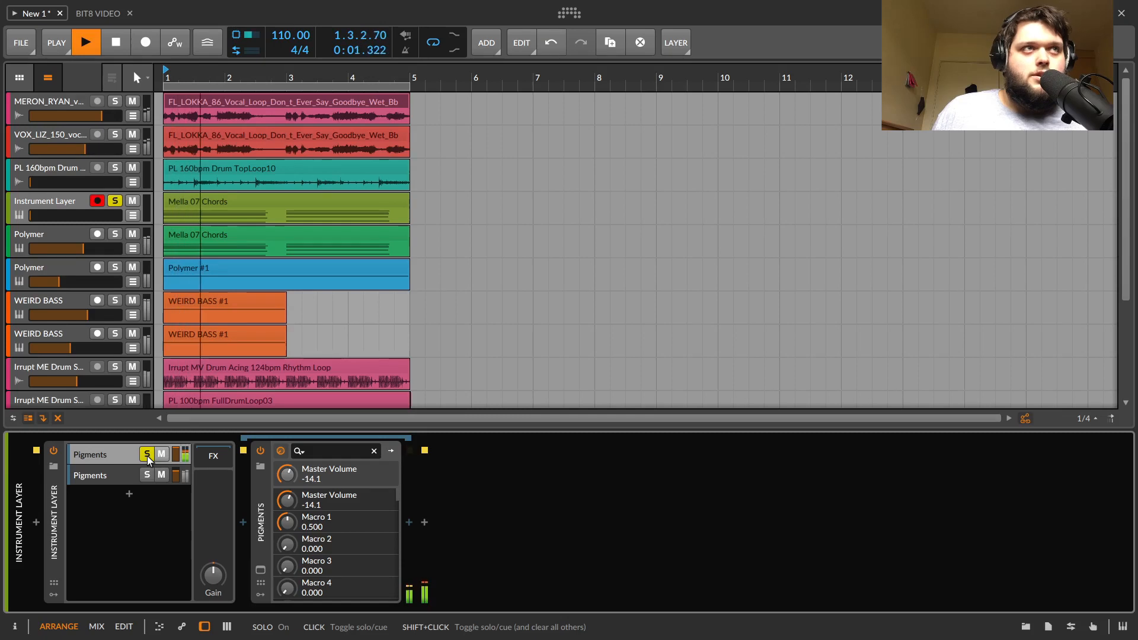
{"action": "key", "text": "space"}
{"action": "left_click_drag", "start_coordinate": [32, 216], "coordinate": [85, 215]}
{"action": "key", "text": "space"}
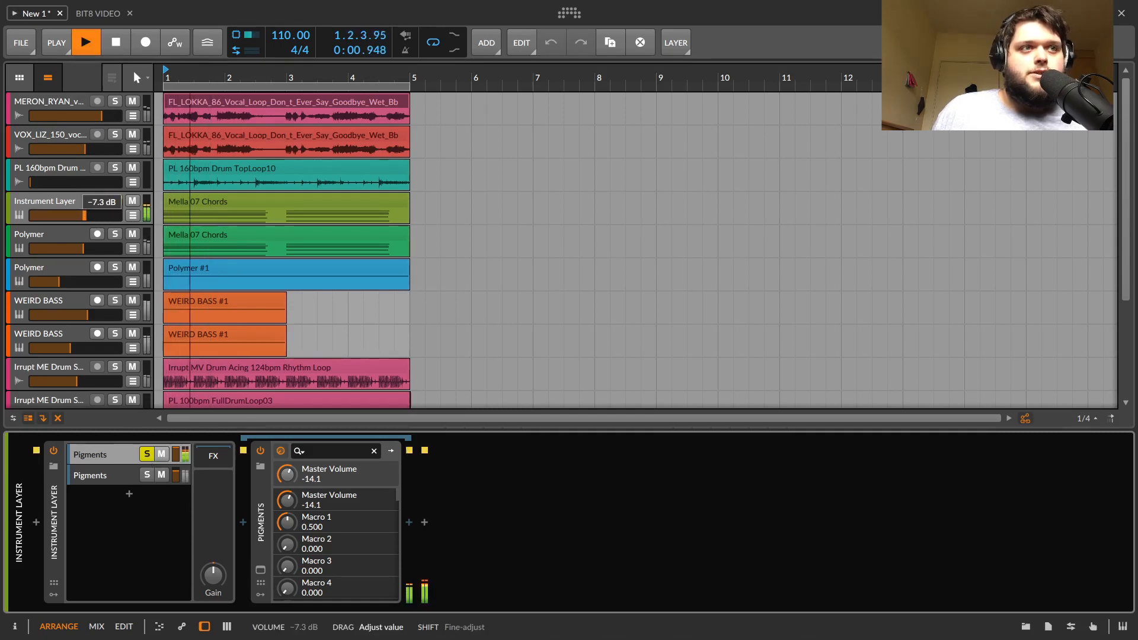
{"action": "left_click", "coordinate": [261, 570]}
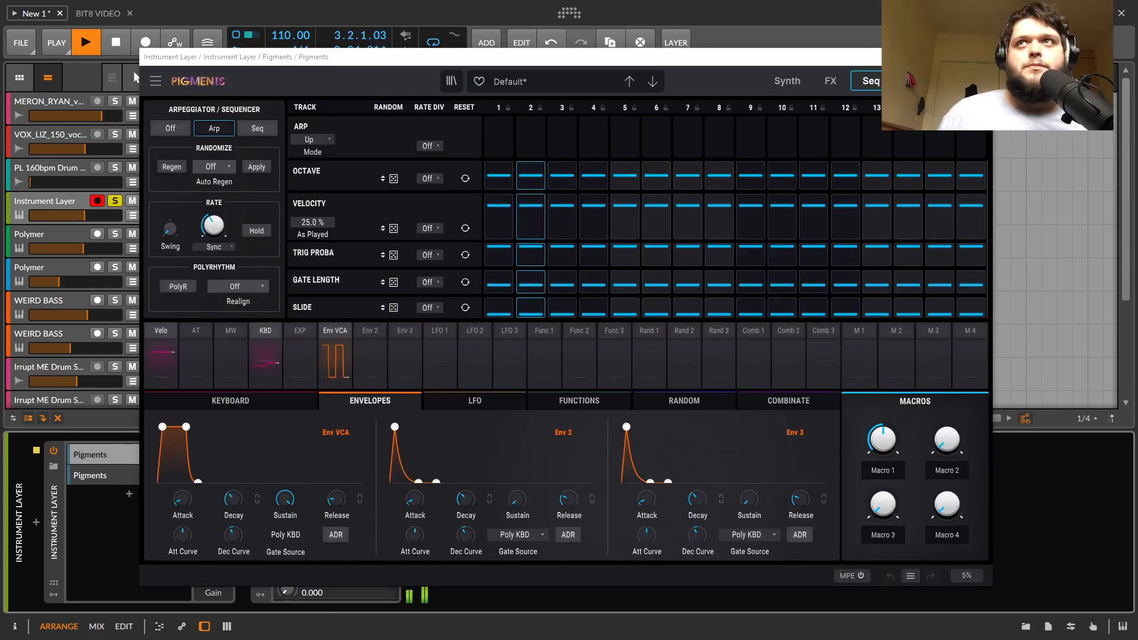
{"action": "key", "text": "space"}
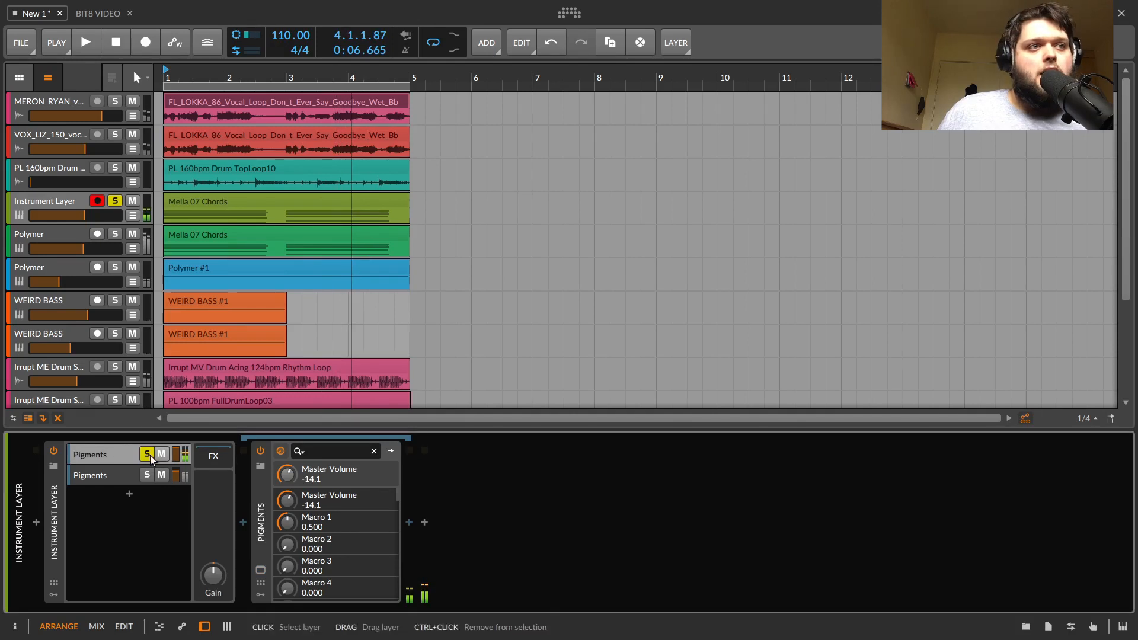
- Audition the second Pigments layer in solo, and both layers together with the solo removed
{"action": "left_click", "coordinate": [146, 475]}
{"action": "key", "text": "space"}
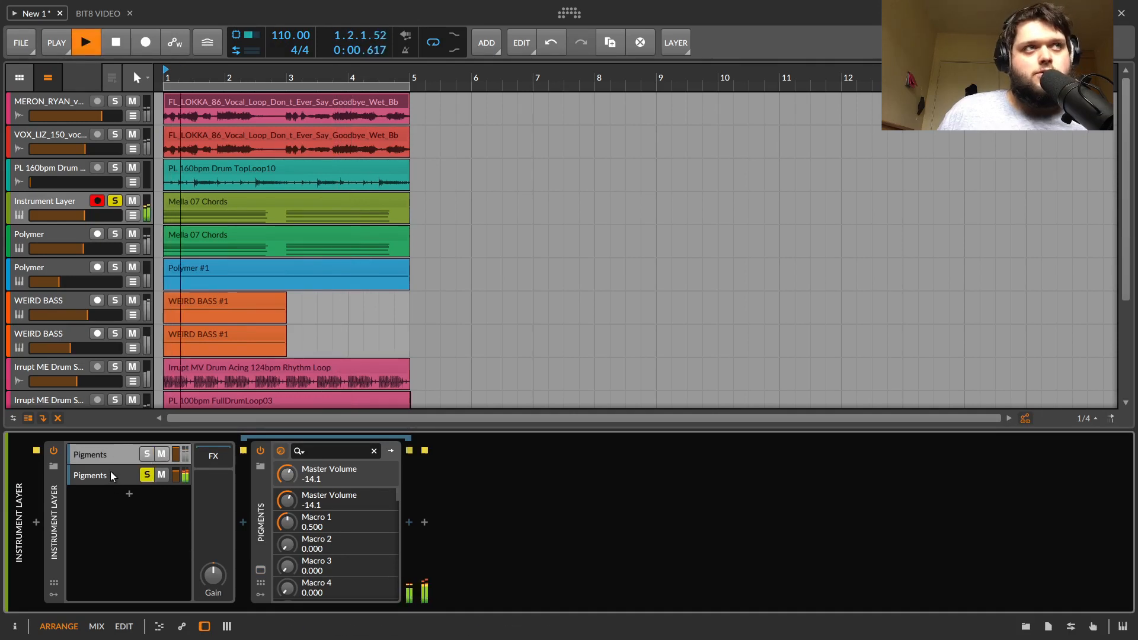
{"action": "left_click", "coordinate": [147, 475]}
{"action": "key", "text": "space"}
{"action": "key", "text": "space"}
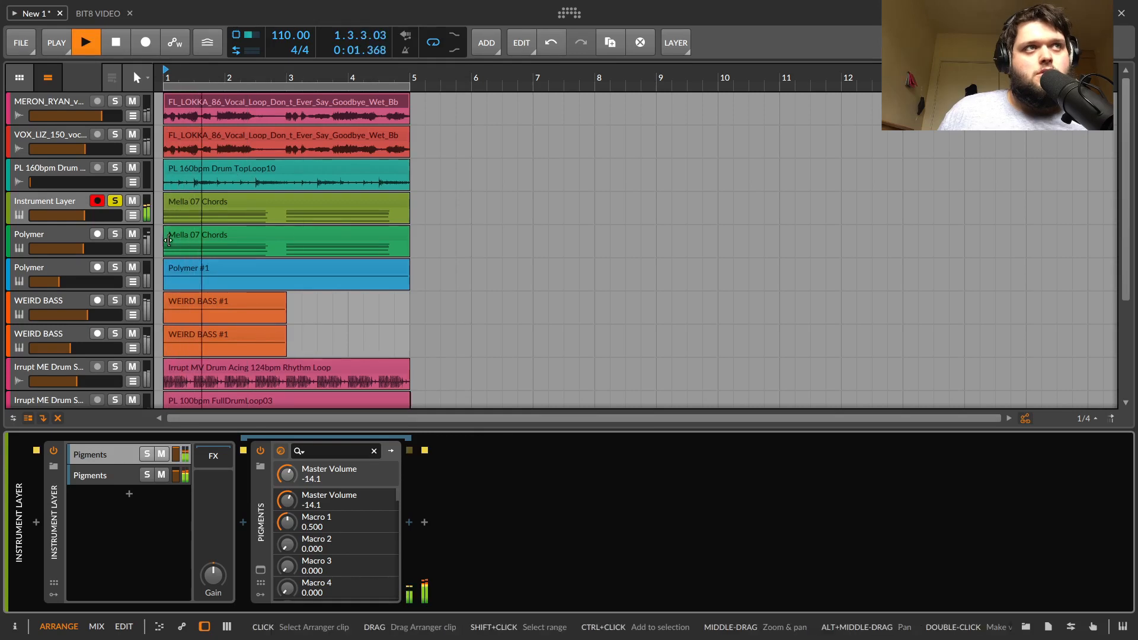
{"action": "key", "text": "space"}
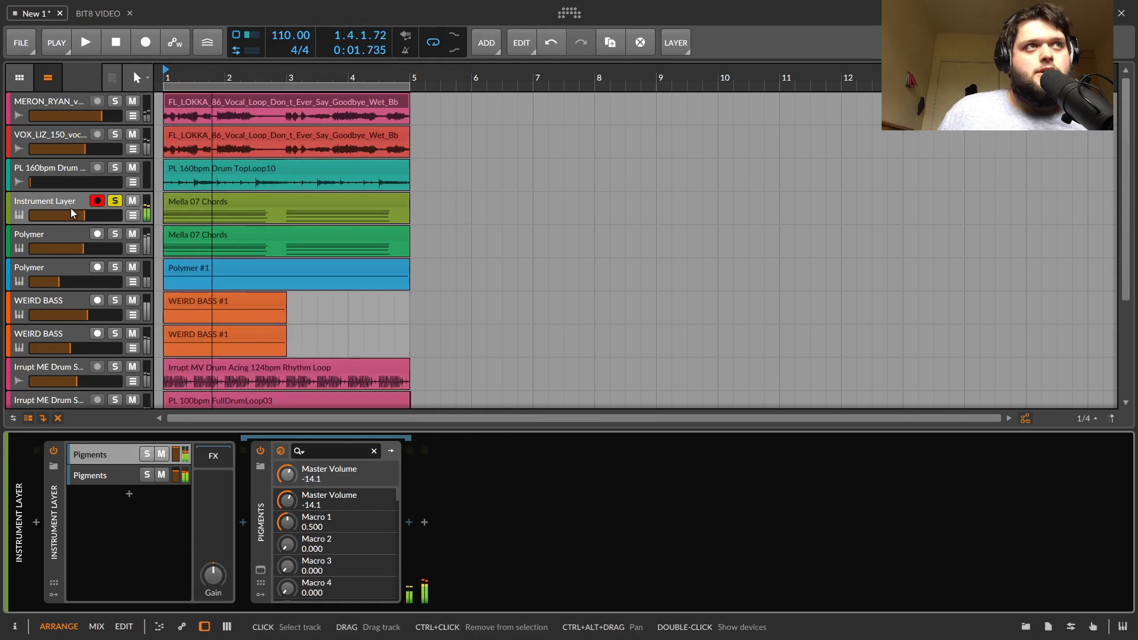
- Solo the second vocal track alongside the Instrument Layer with its volume fully down, and audition the vocoded loop
{"action": "left_click", "coordinate": [115, 134]}
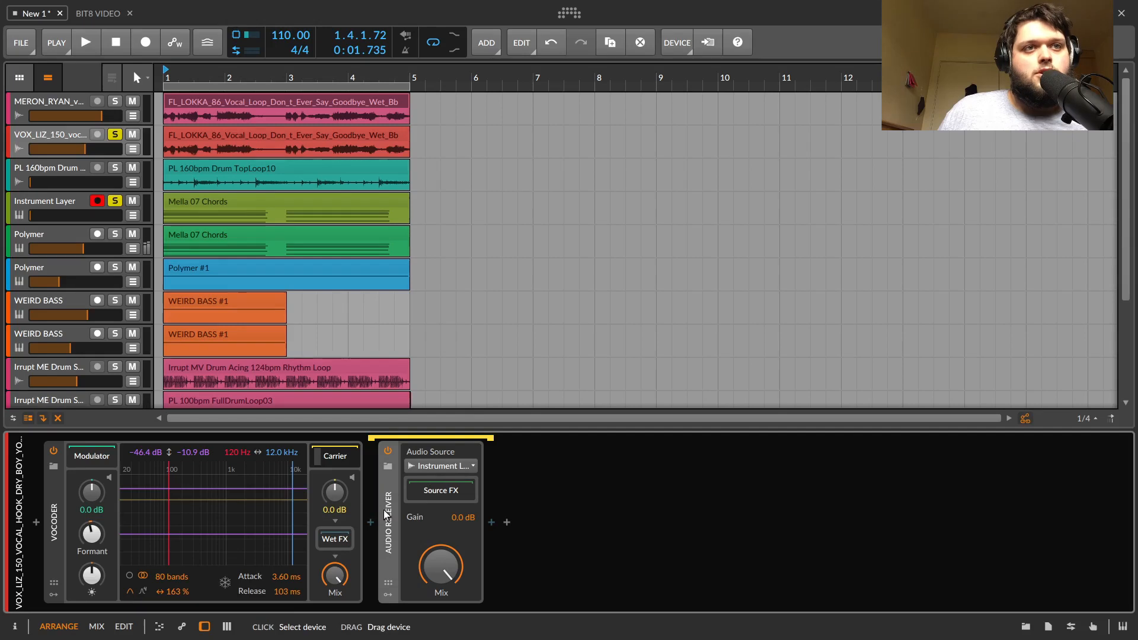
{"action": "key", "text": "space"}
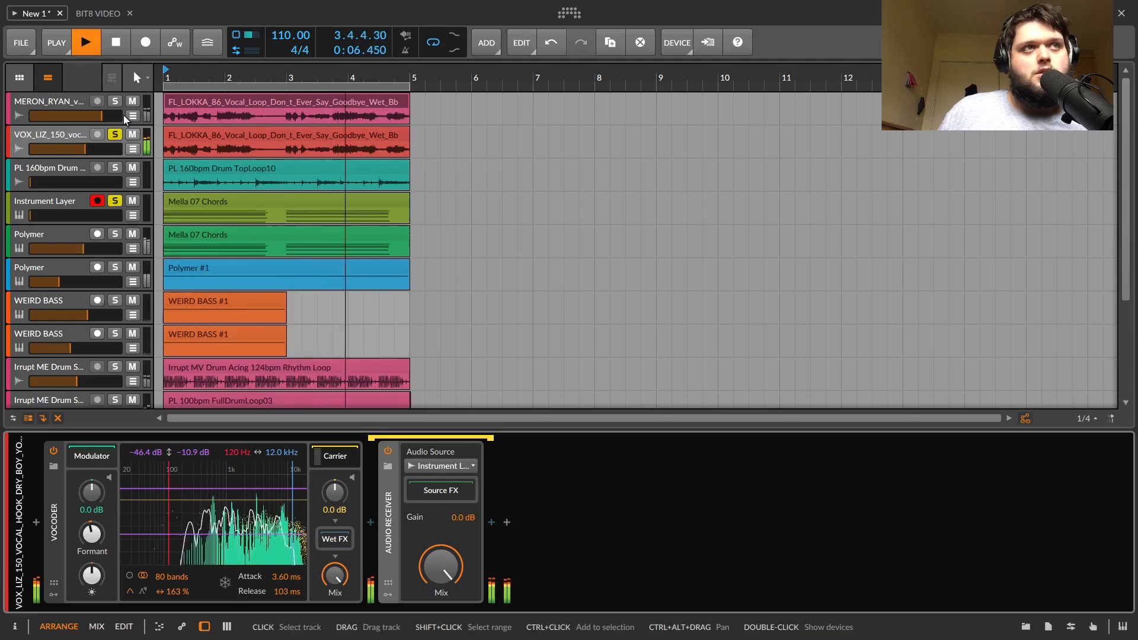
{"action": "key", "text": "space"}
- Audition the vocoded vocal with each Pigments layer soloed in turn, and with both layers unsoloed
{"action": "left_click", "coordinate": [65, 209]}
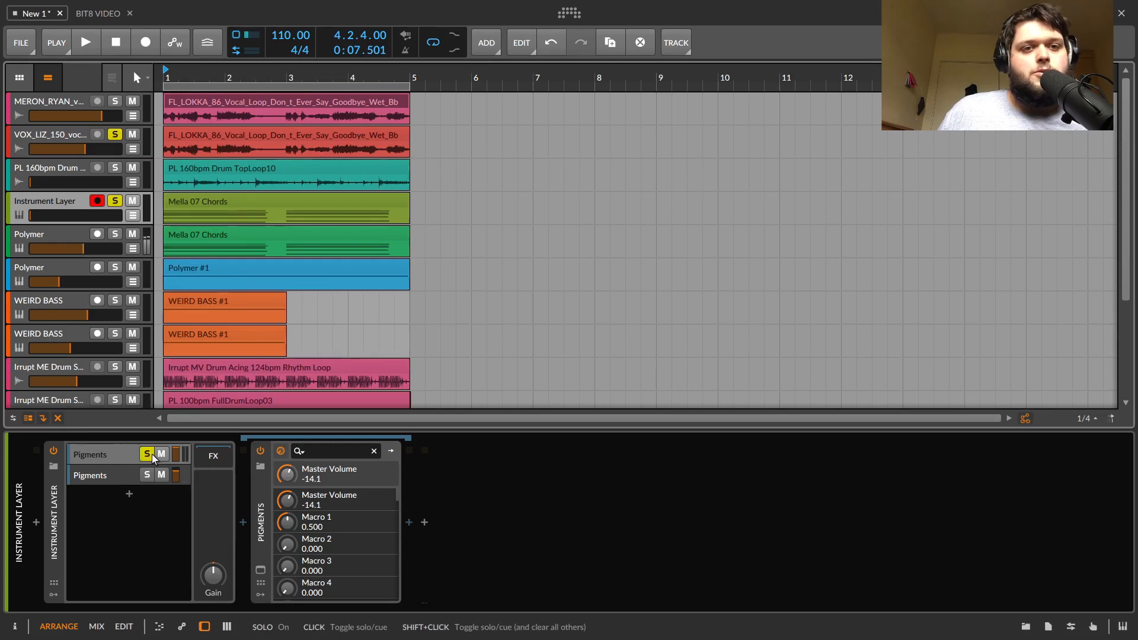
{"action": "key", "text": "space"}
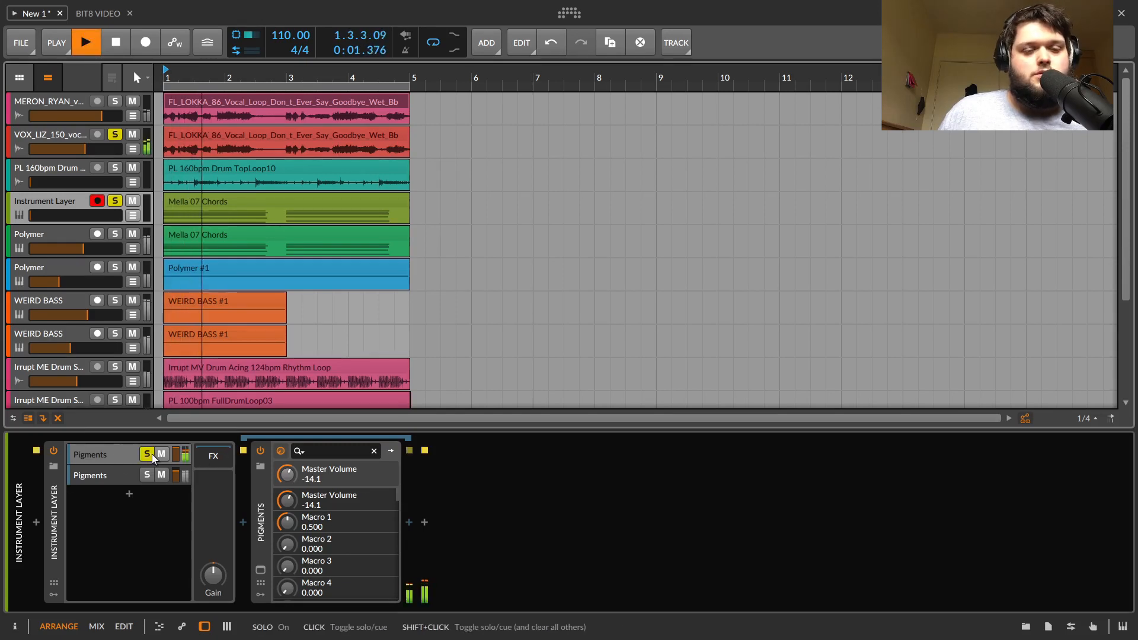
{"action": "left_click", "coordinate": [147, 454]}
{"action": "left_click", "coordinate": [147, 474]}
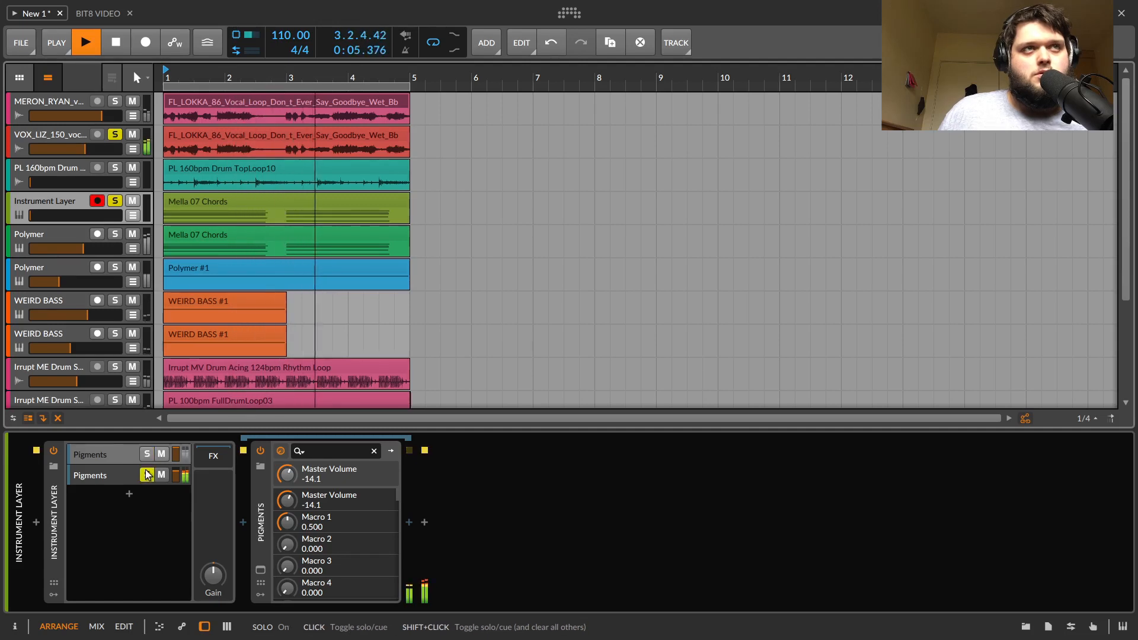
{"action": "left_click", "coordinate": [146, 474]}
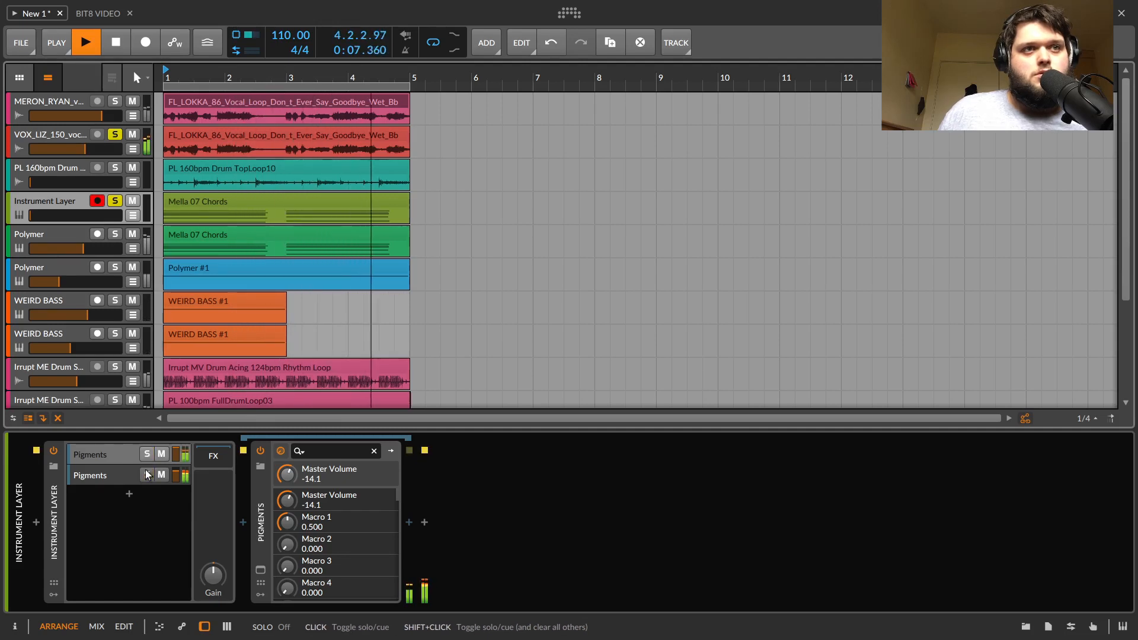
- Move the solo from the Instrument Layer and second vocal track to the green Polymer track, and audition its chords
{"action": "key", "text": "space"}
{"action": "left_click", "coordinate": [44, 139]}
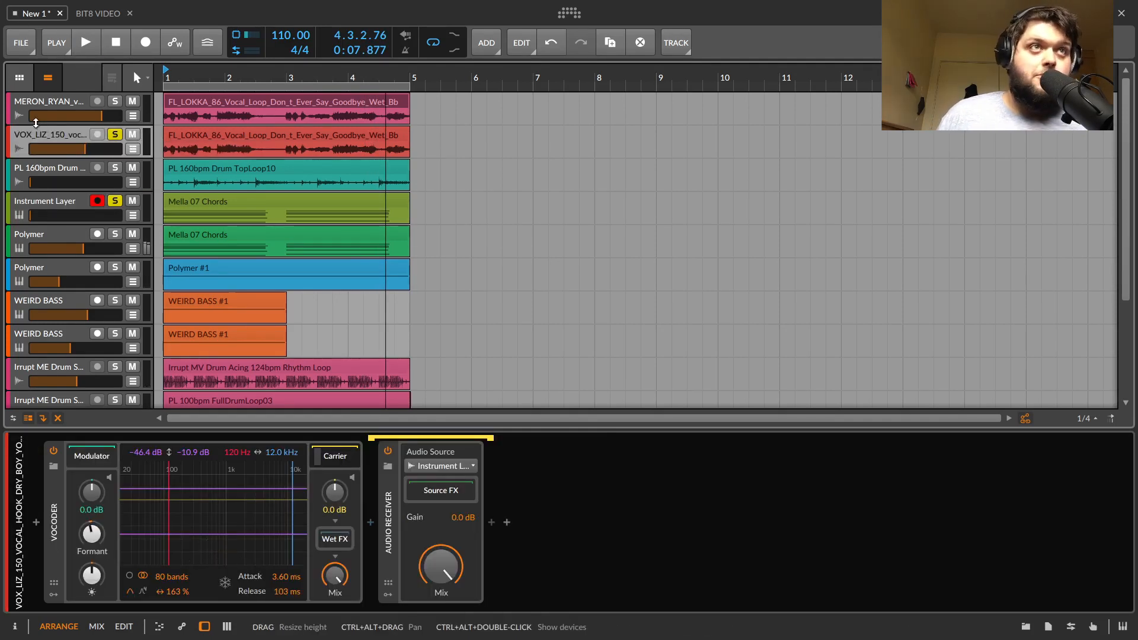
{"action": "left_click", "coordinate": [36, 240]}
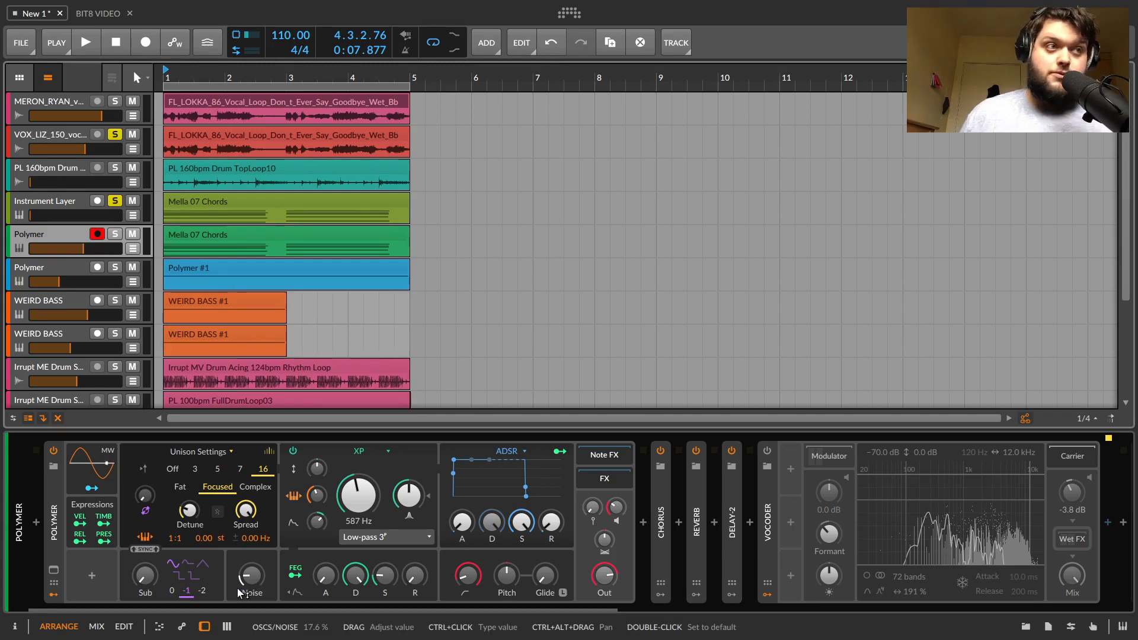
{"action": "left_click", "coordinate": [117, 200]}
{"action": "left_click", "coordinate": [115, 235]}
{"action": "key", "text": "space"}
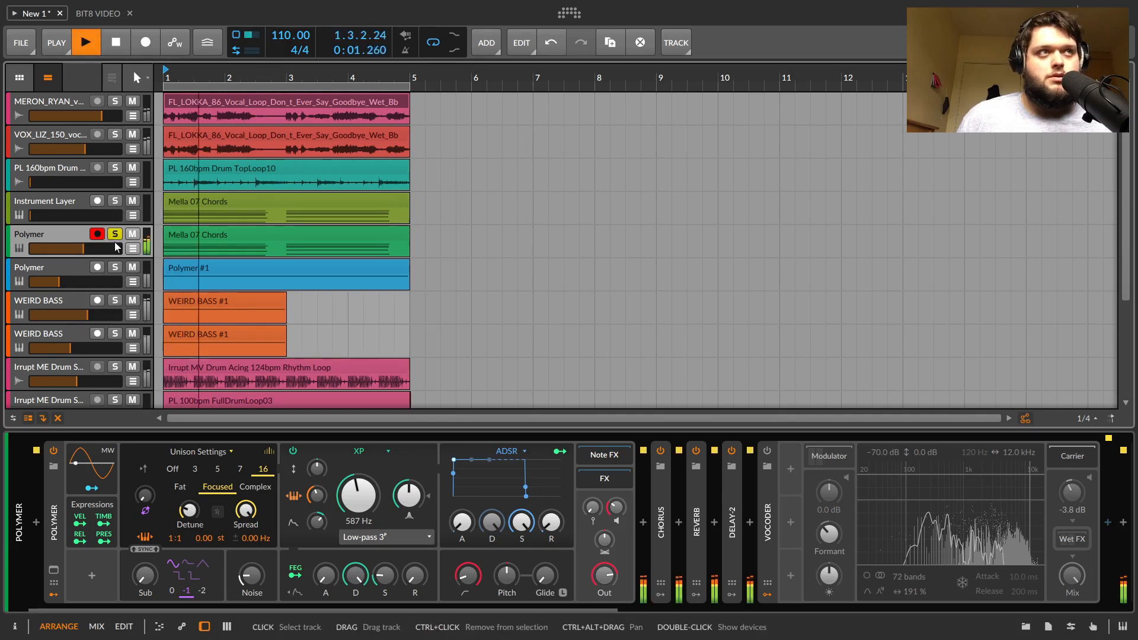
{"action": "key", "text": "space"}
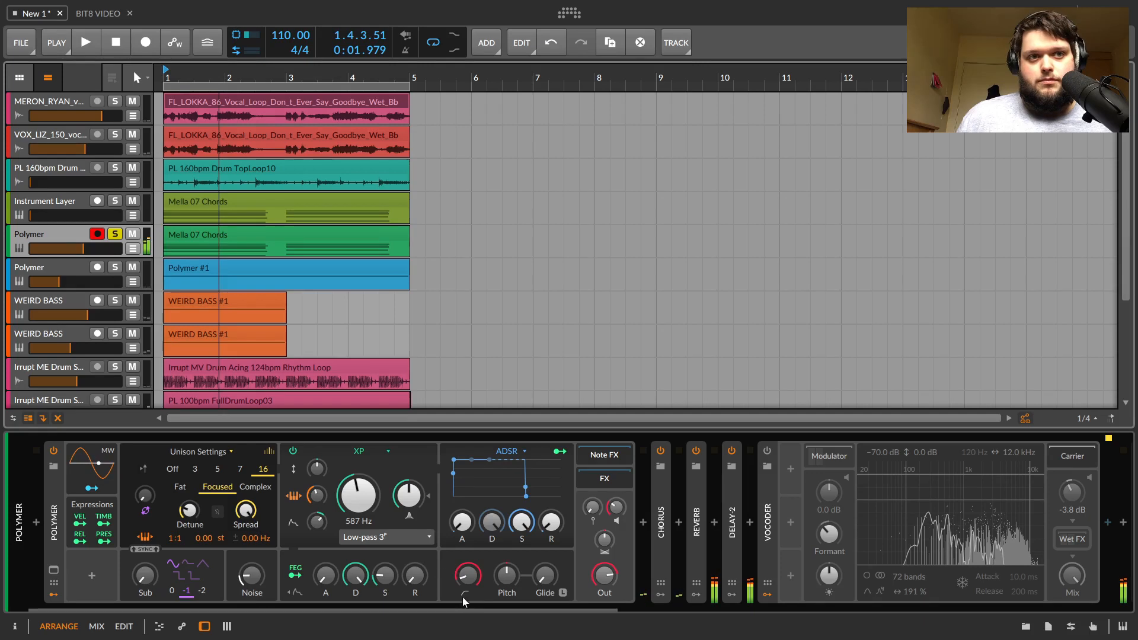
- Bypass the second Vocoder in the Polymer track's device chain, and audition the chords without vocoding
{"action": "scroll", "coordinate": [465, 602], "scroll_direction": "right", "scroll_amount": 10}
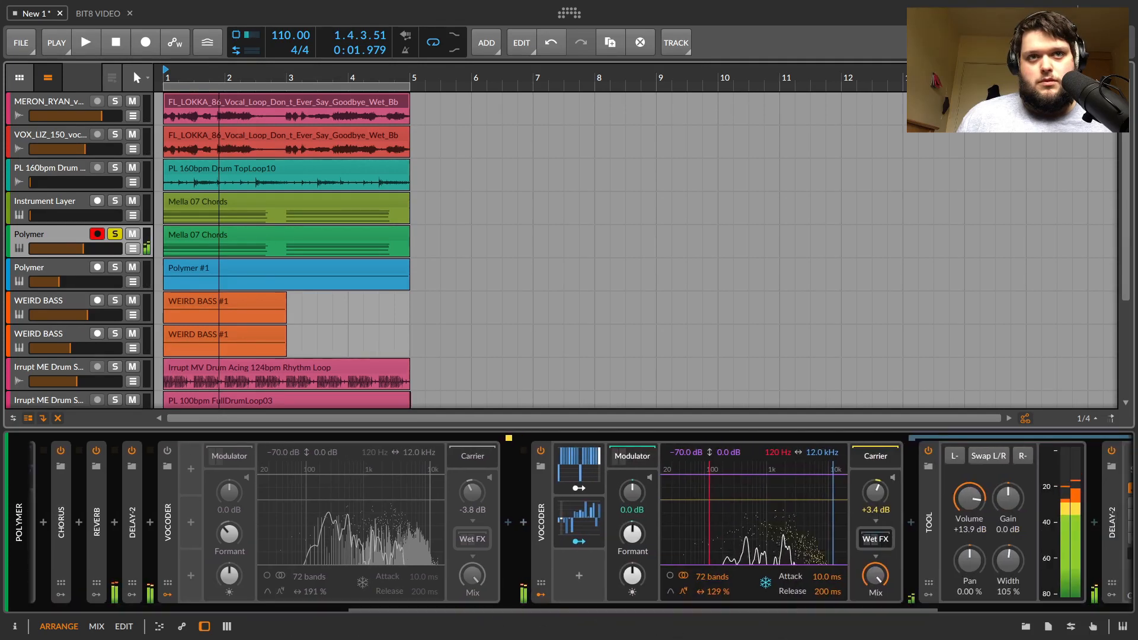
{"action": "left_click", "coordinate": [540, 450]}
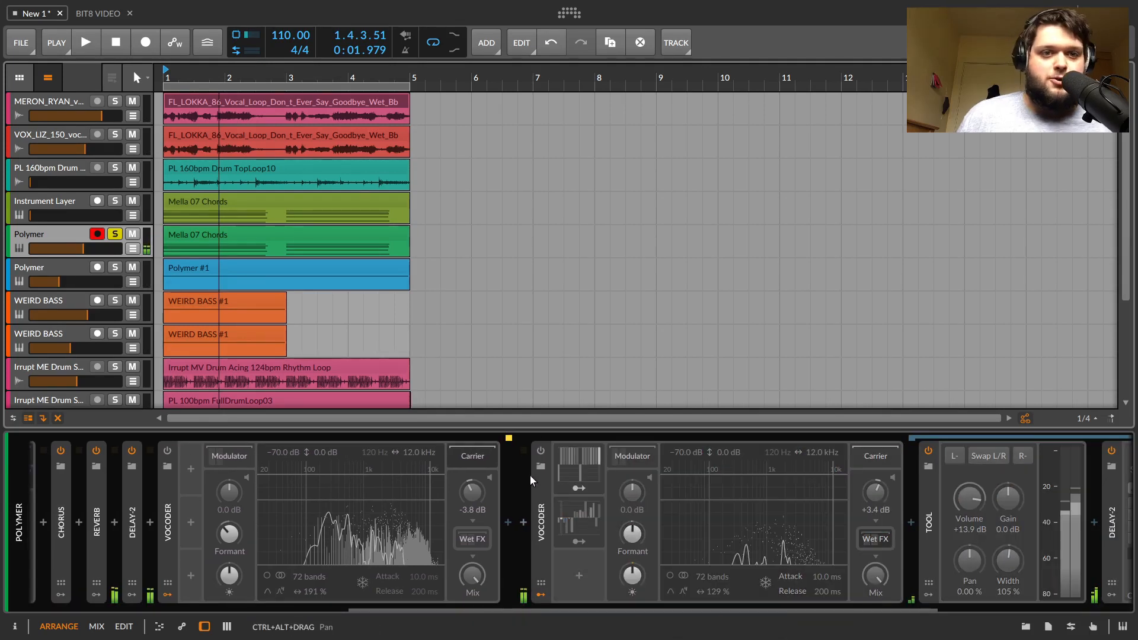
{"action": "left_click_drag", "start_coordinate": [771, 609], "coordinate": [16, 635]}
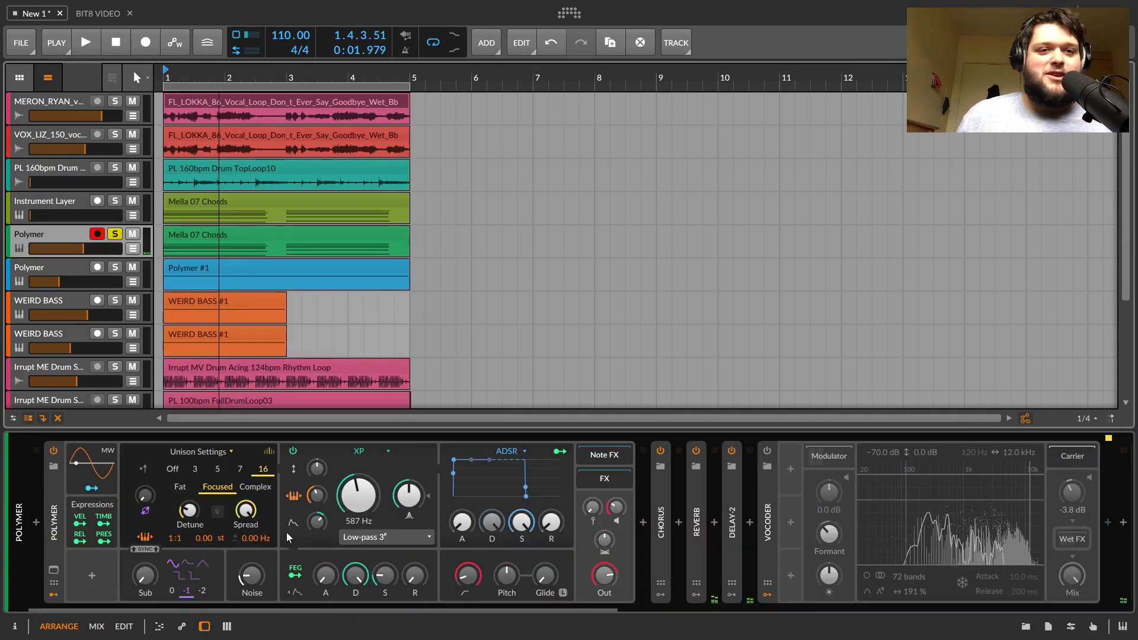
{"action": "key", "text": "space"}
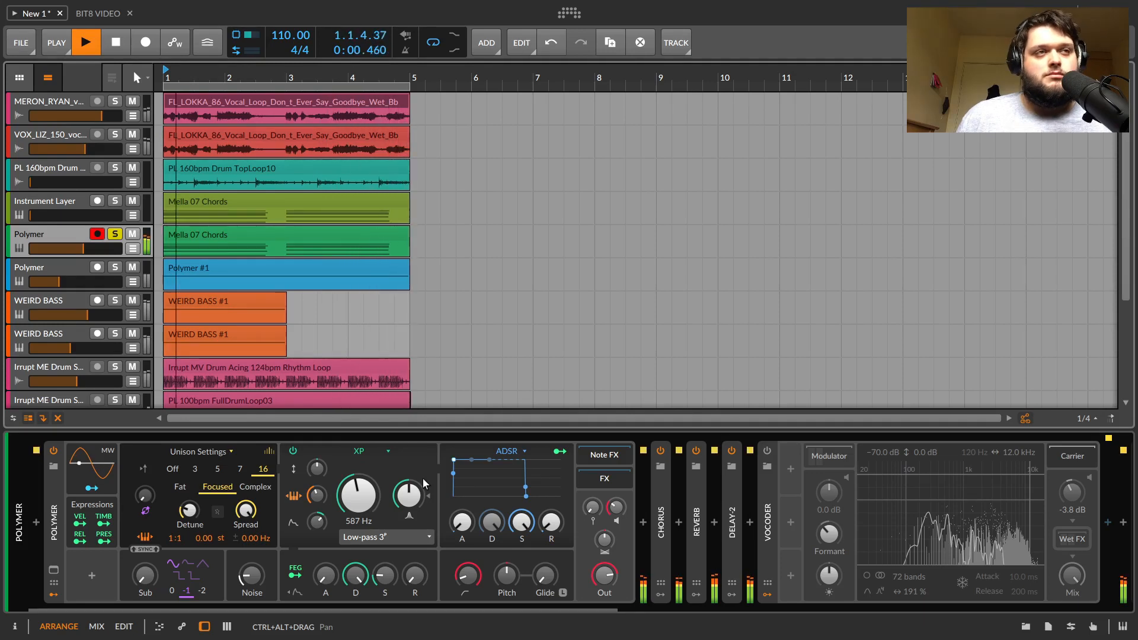
{"action": "key", "text": "space"}
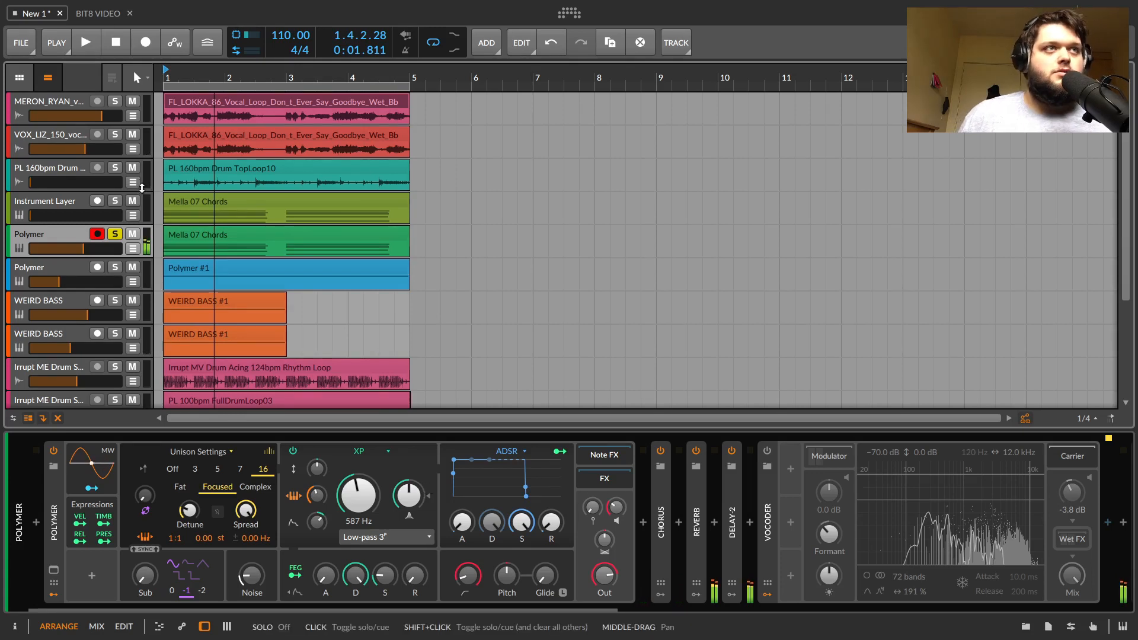
- Expand the Reverb on the Polymer track, set its reverb time to 2.78 s, and audition the chords
{"action": "left_click", "coordinate": [693, 536]}
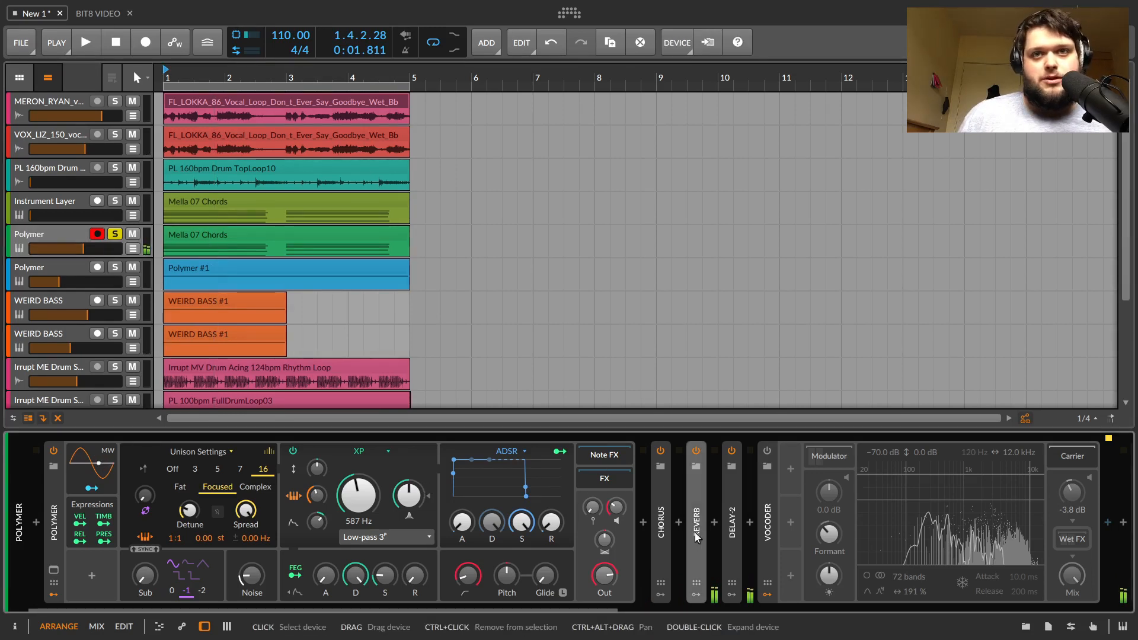
{"action": "left_click", "coordinate": [697, 597]}
{"action": "mouse_move", "coordinate": [870, 566]}
{"action": "left_mouse_down"}
{"action": "mouse_move", "coordinate": [871, 590]}
{"action": "mouse_move", "coordinate": [886, 580]}
{"action": "left_mouse_up"}
{"action": "key", "text": "space"}
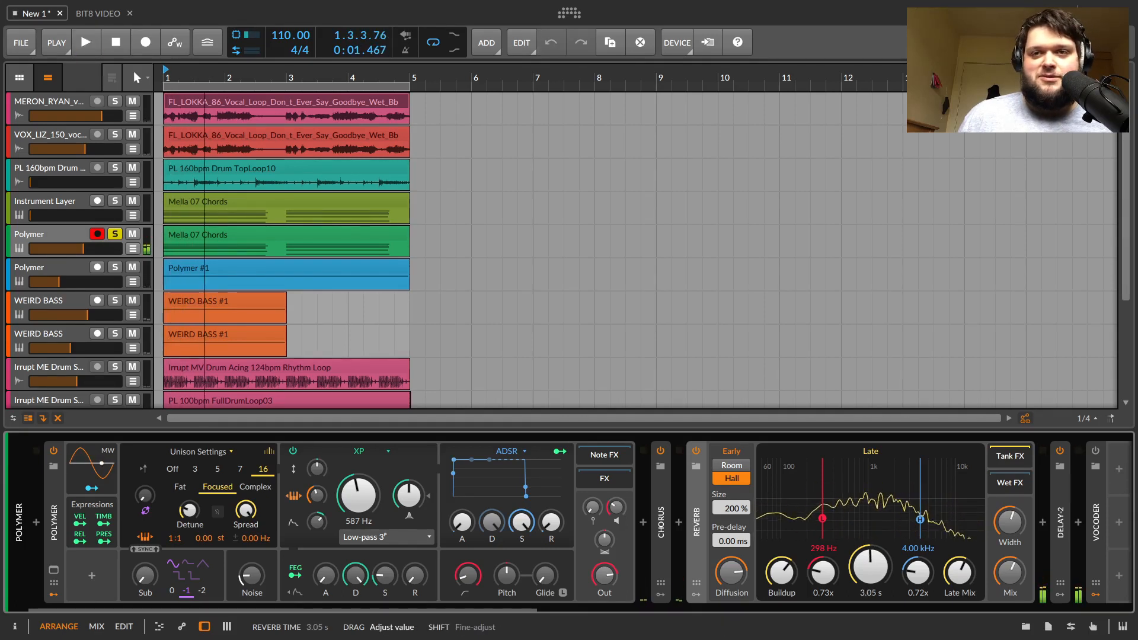
{"action": "key", "text": "space"}
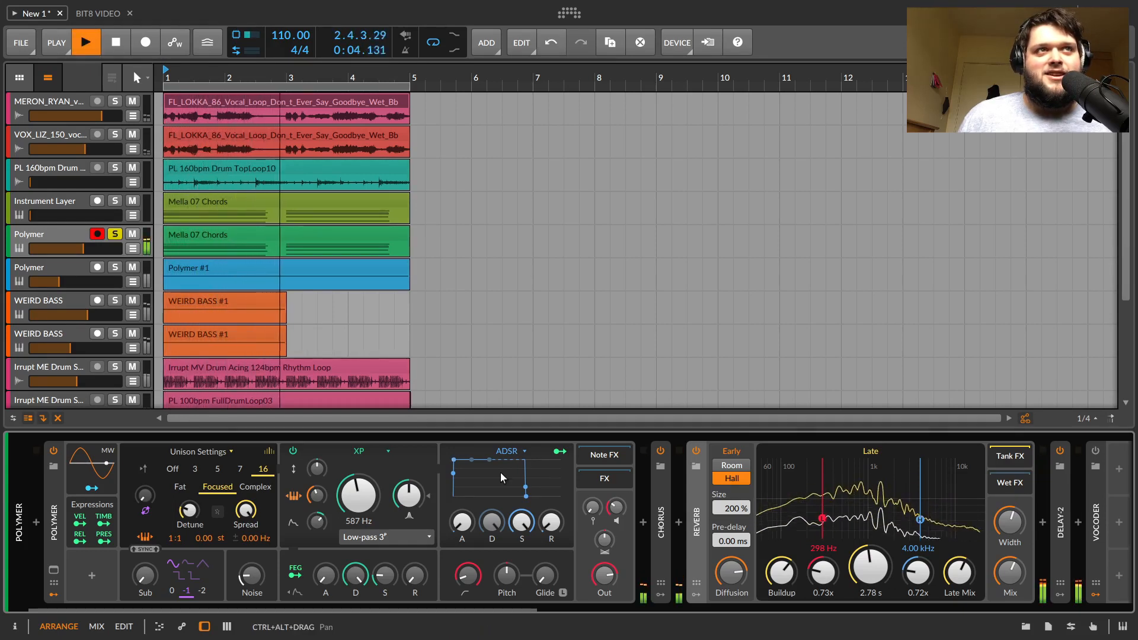
{"action": "key", "text": "space"}
- Enable the first Vocoder and audition it with carrier gain at -3.5 dB and the Polymer track volume at about -3.4 dB
{"action": "left_click_drag", "start_coordinate": [458, 612], "coordinate": [720, 622]}
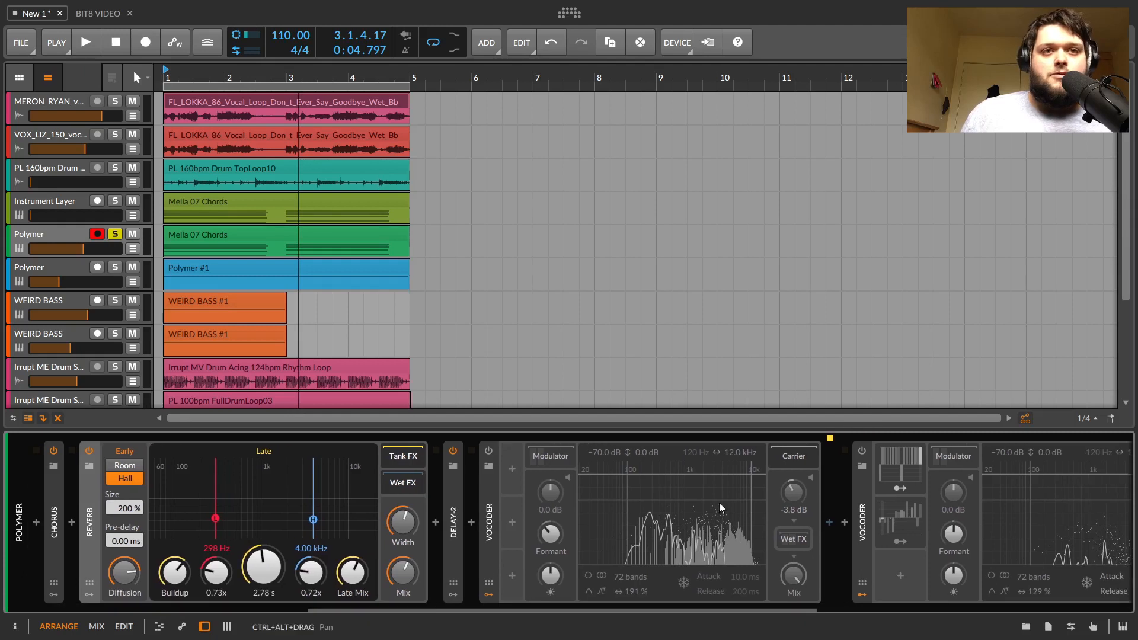
{"action": "left_click", "coordinate": [488, 451]}
{"action": "key", "text": "space"}
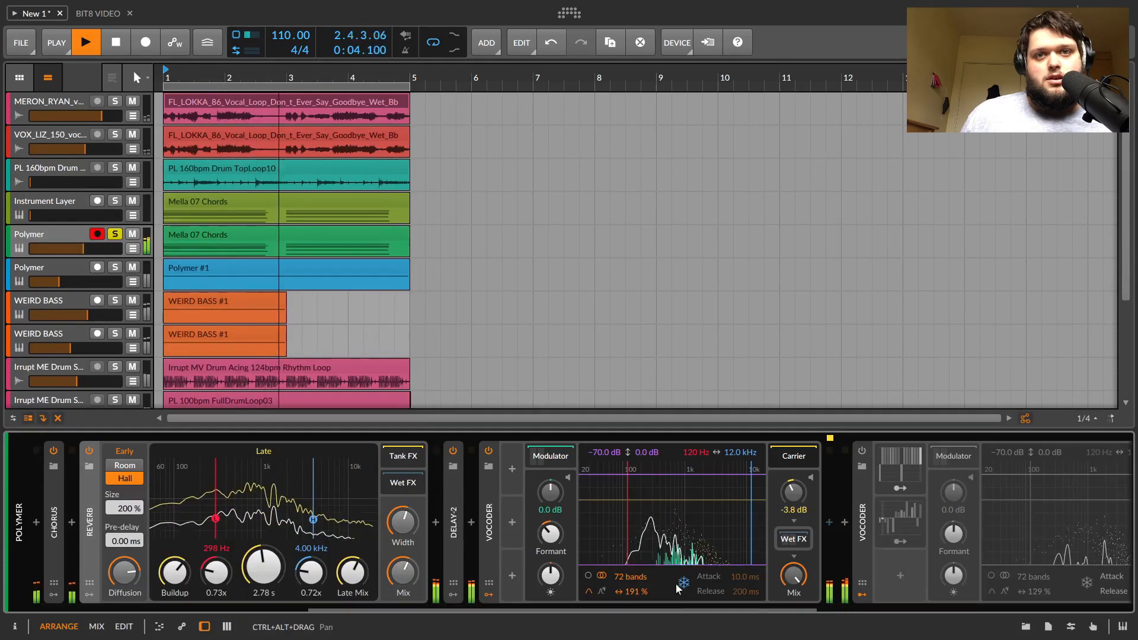
{"action": "left_click_drag", "start_coordinate": [793, 492], "coordinate": [793, 490]}
{"action": "left_click_drag", "start_coordinate": [89, 249], "coordinate": [98, 249]}
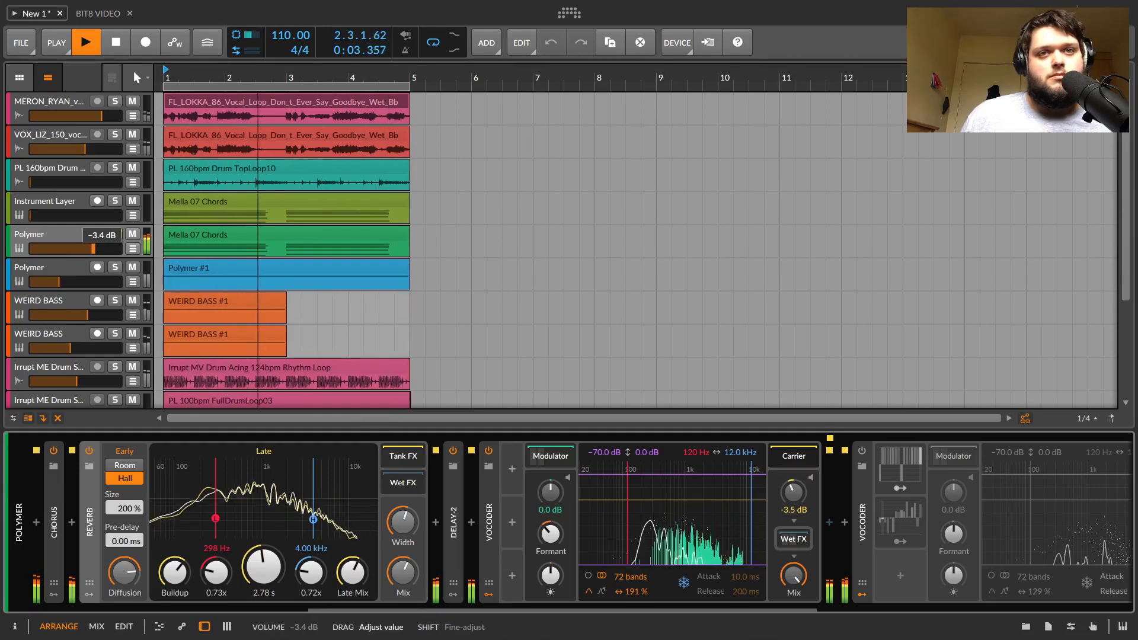
{"action": "left_click", "coordinate": [98, 234]}
{"action": "left_click", "coordinate": [115, 234]}
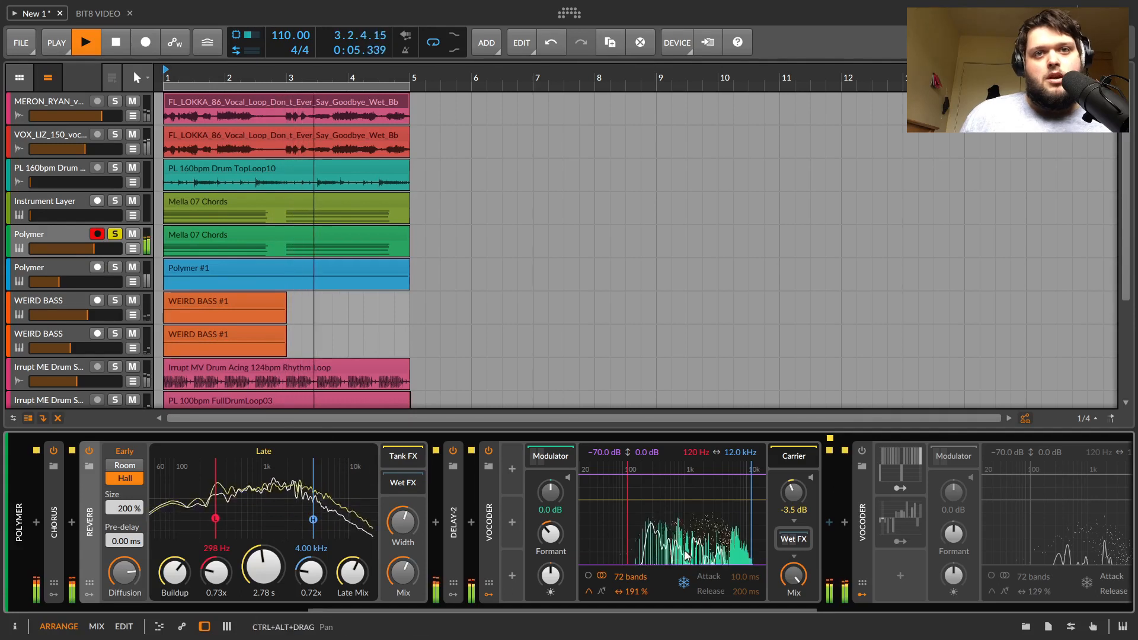
{"action": "key", "text": "space"}
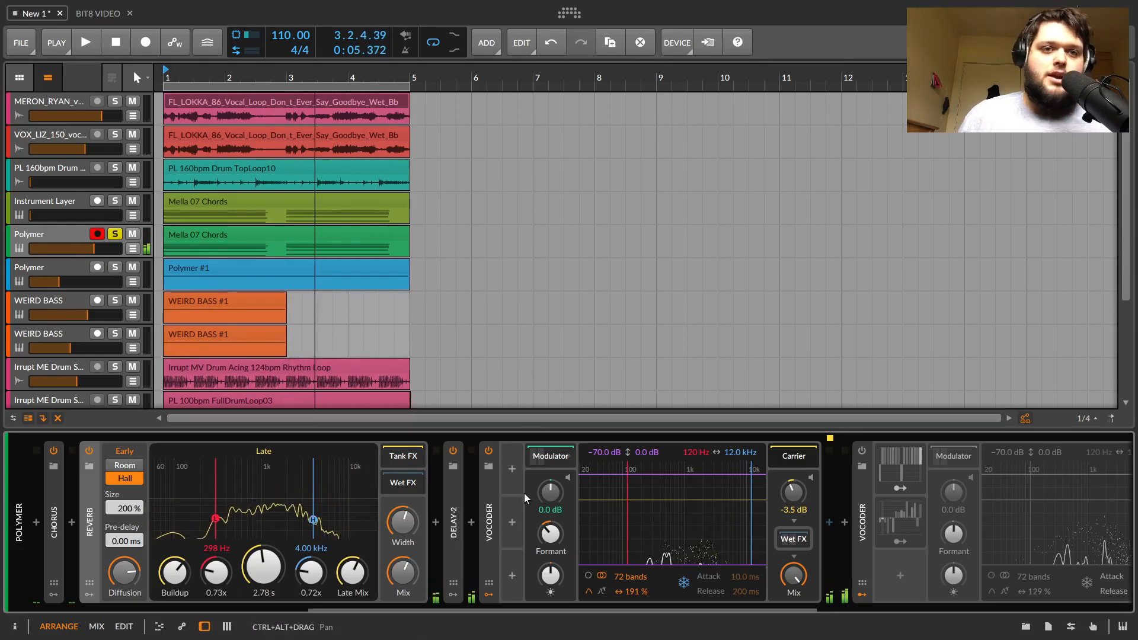
- Open the first Vocoder's Modulator chain and expand its Audio Receiver to examine the VOX_LIZ vocal source
{"action": "left_click", "coordinate": [539, 462]}
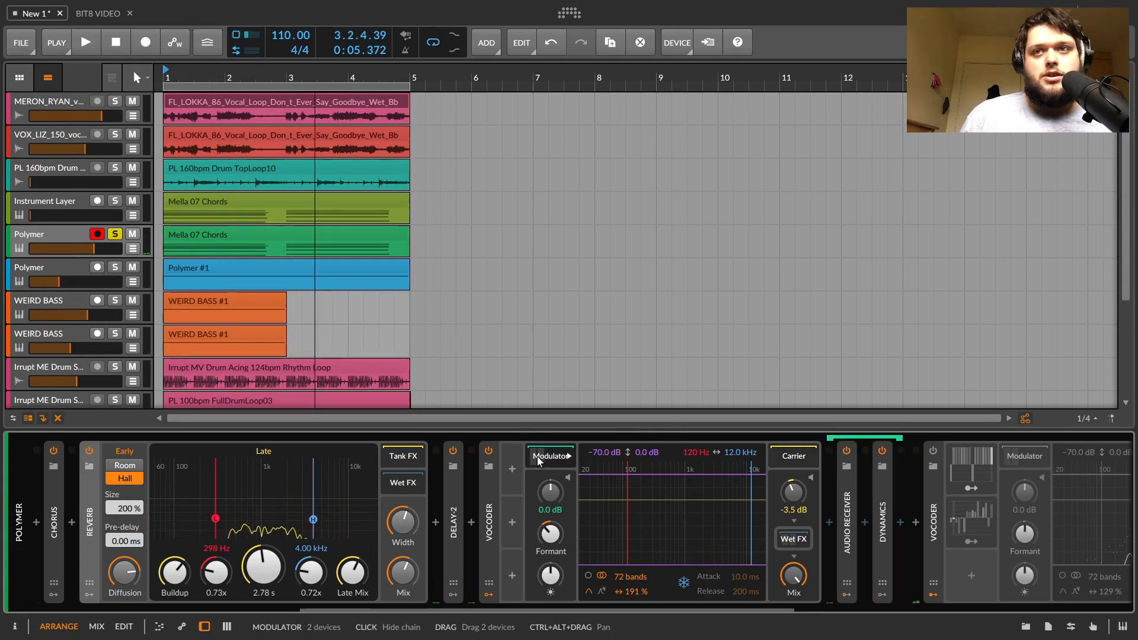
{"action": "left_click", "coordinate": [846, 516]}
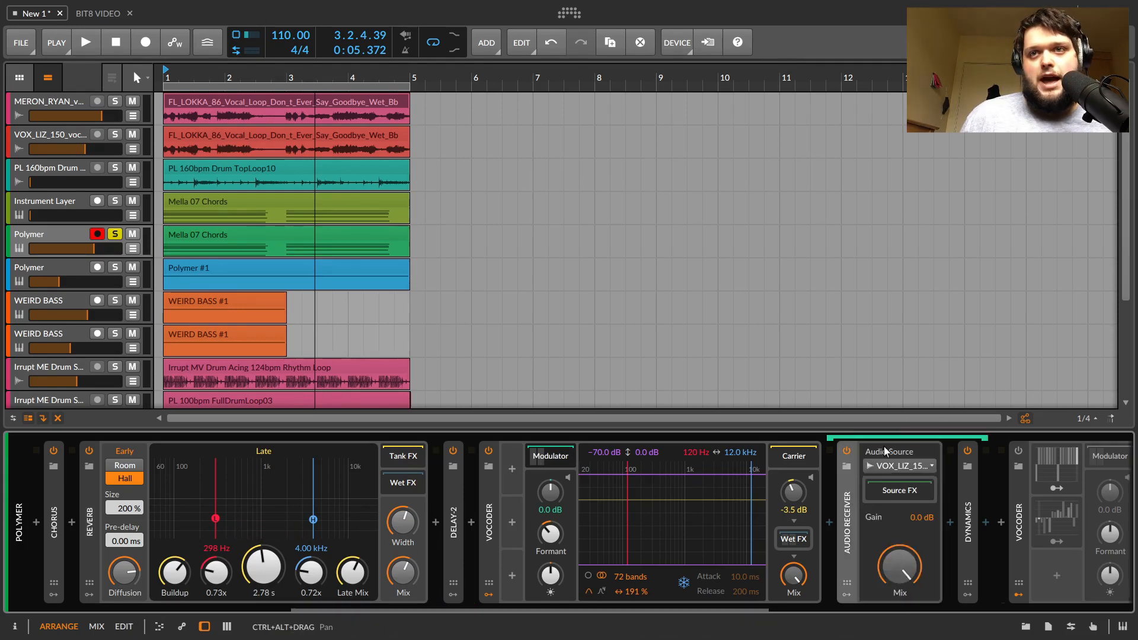
{"action": "left_click", "coordinate": [913, 466]}
{"action": "left_click", "coordinate": [910, 471]}
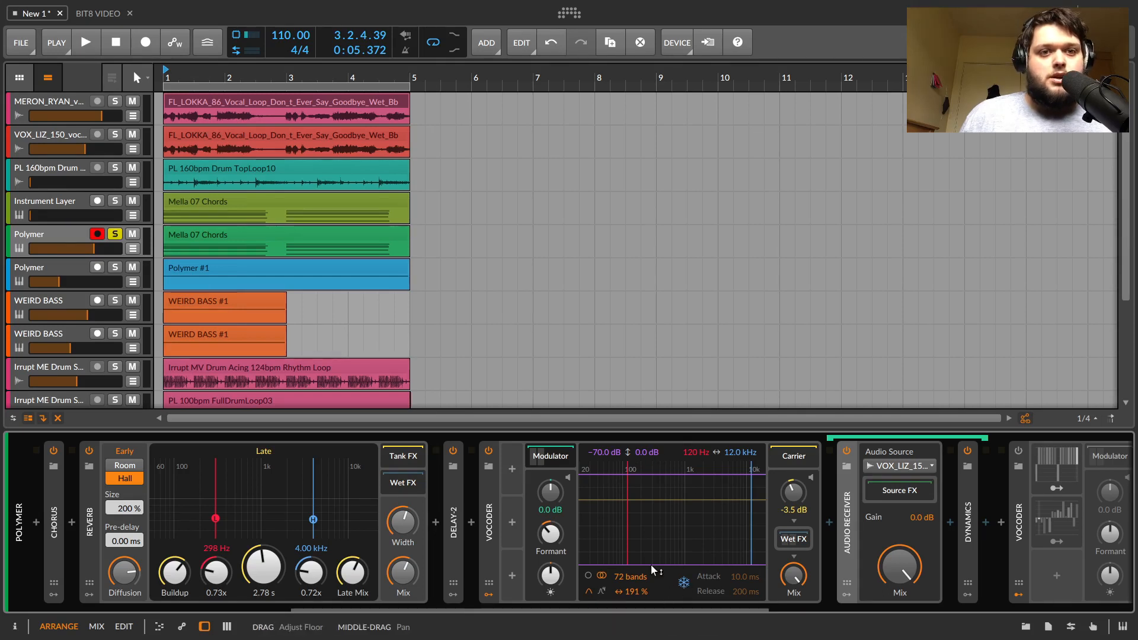
- Audition the vocoded Polymer chords while switching the first Vocoder's Freeze off and back on
{"action": "key", "text": "space"}
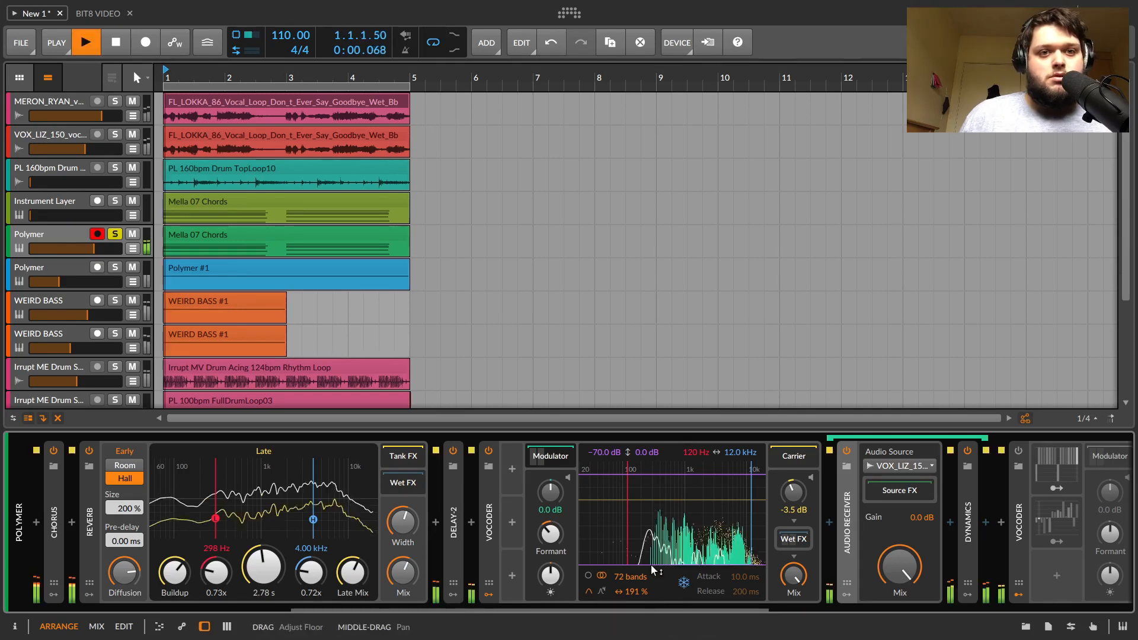
{"action": "left_click", "coordinate": [684, 584]}
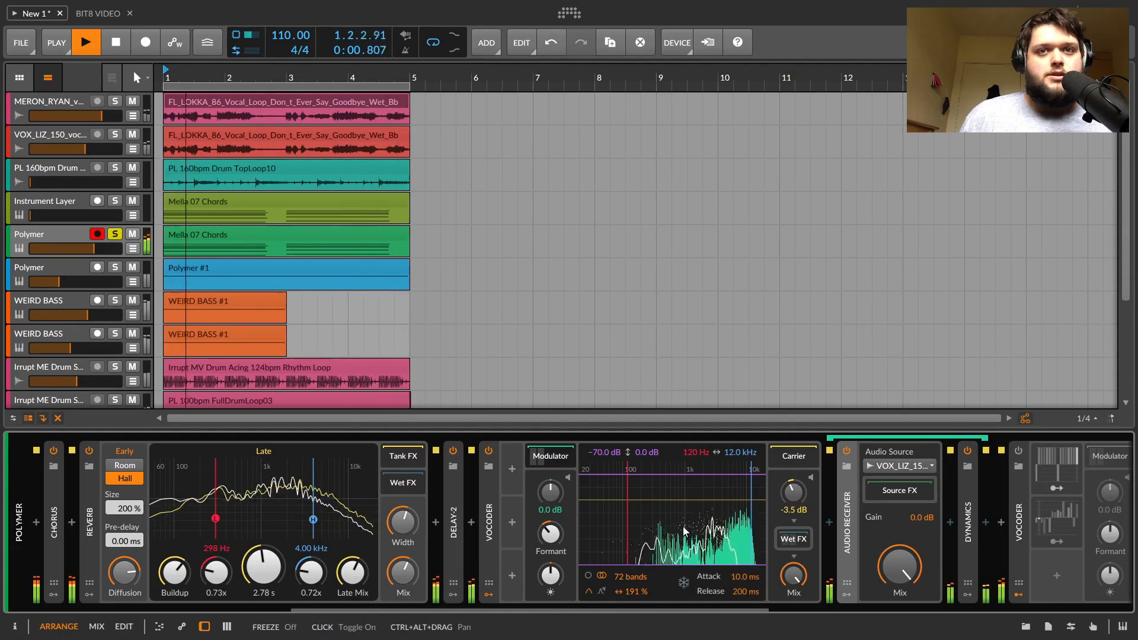
{"action": "left_click", "coordinate": [684, 584]}
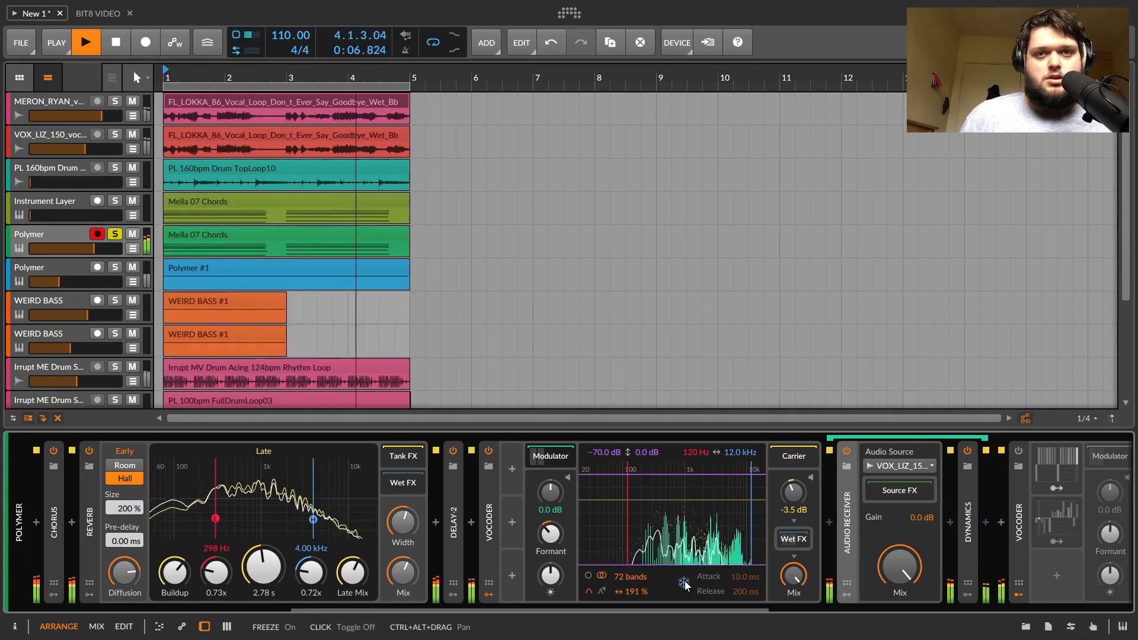
{"action": "left_click", "coordinate": [685, 584]}
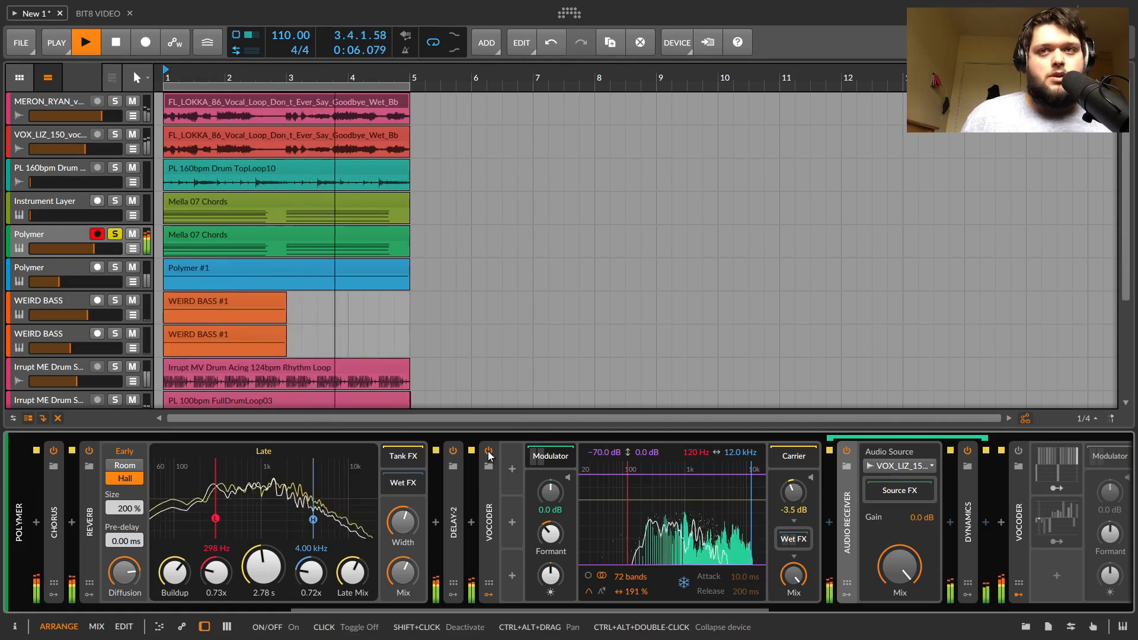
{"action": "key", "text": "space"}
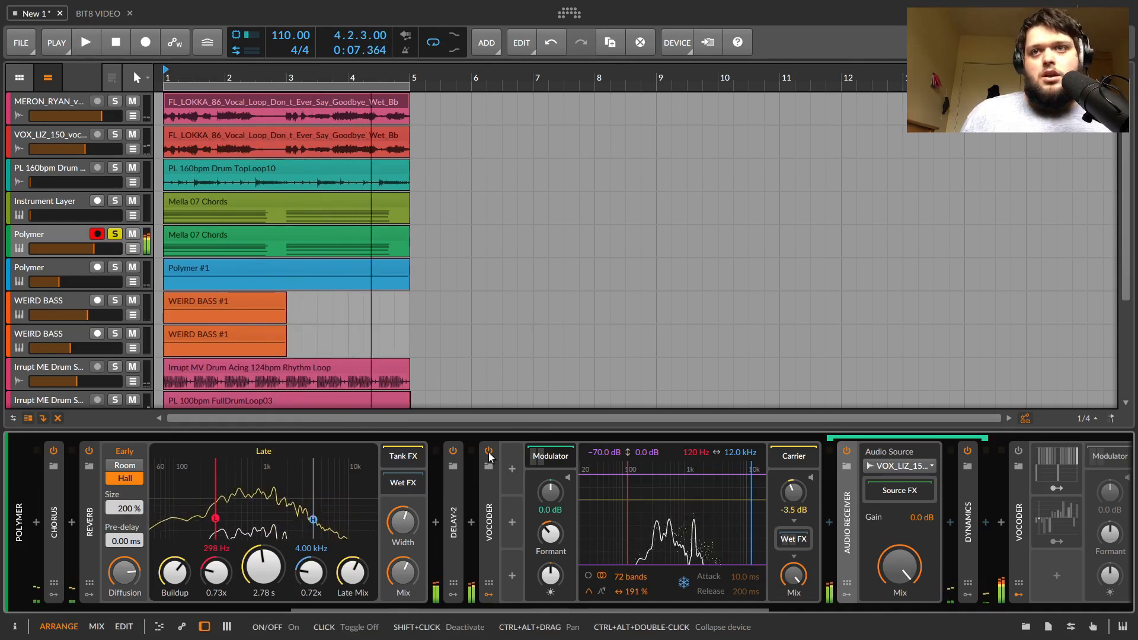
- Bypass the first Vocoder and enable the second Vocoder with the two step modulators
{"action": "left_click", "coordinate": [488, 453]}
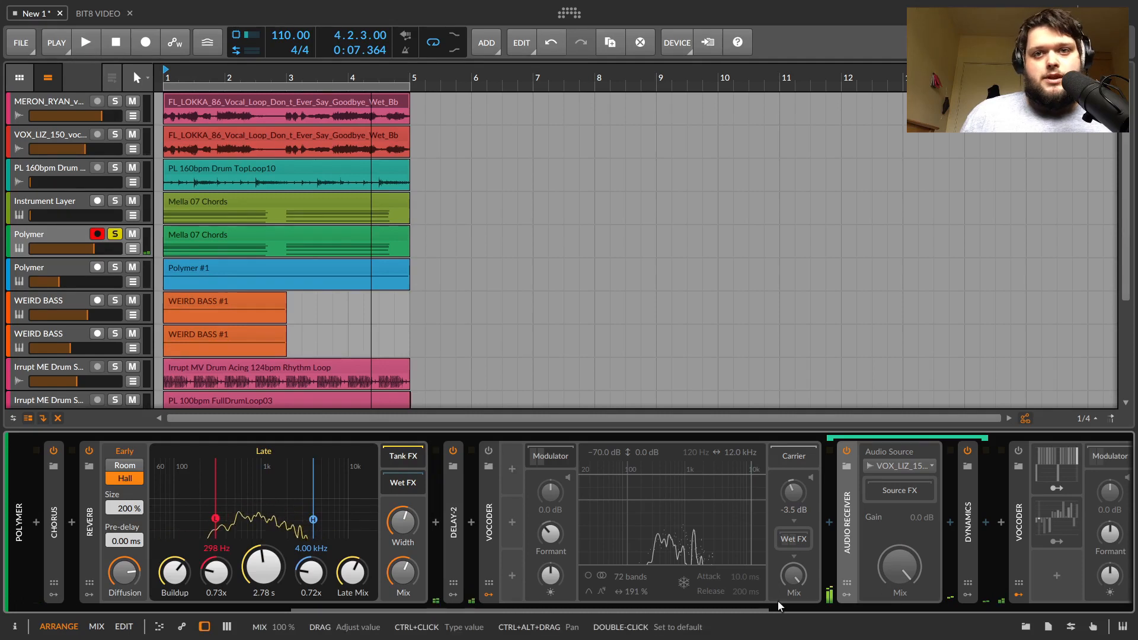
{"action": "left_click_drag", "start_coordinate": [764, 605], "coordinate": [1042, 628]}
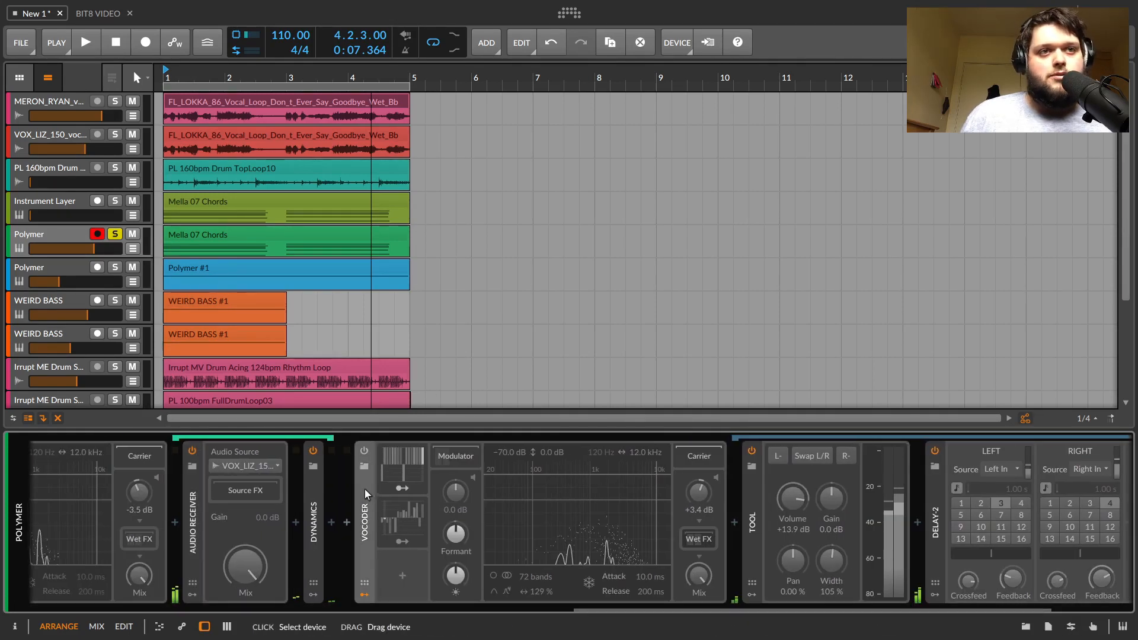
{"action": "left_click", "coordinate": [364, 451]}
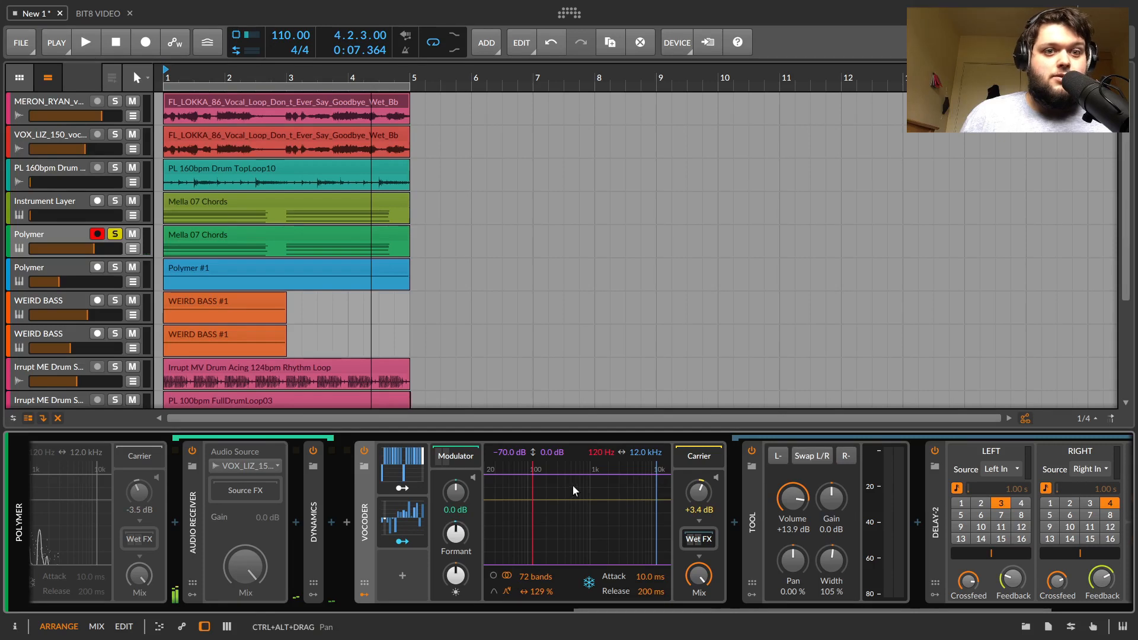
- Show the second Vocoder's two step modulators, randomize the 16 steps of the lower one, and audition the result
{"action": "left_click", "coordinate": [401, 471]}
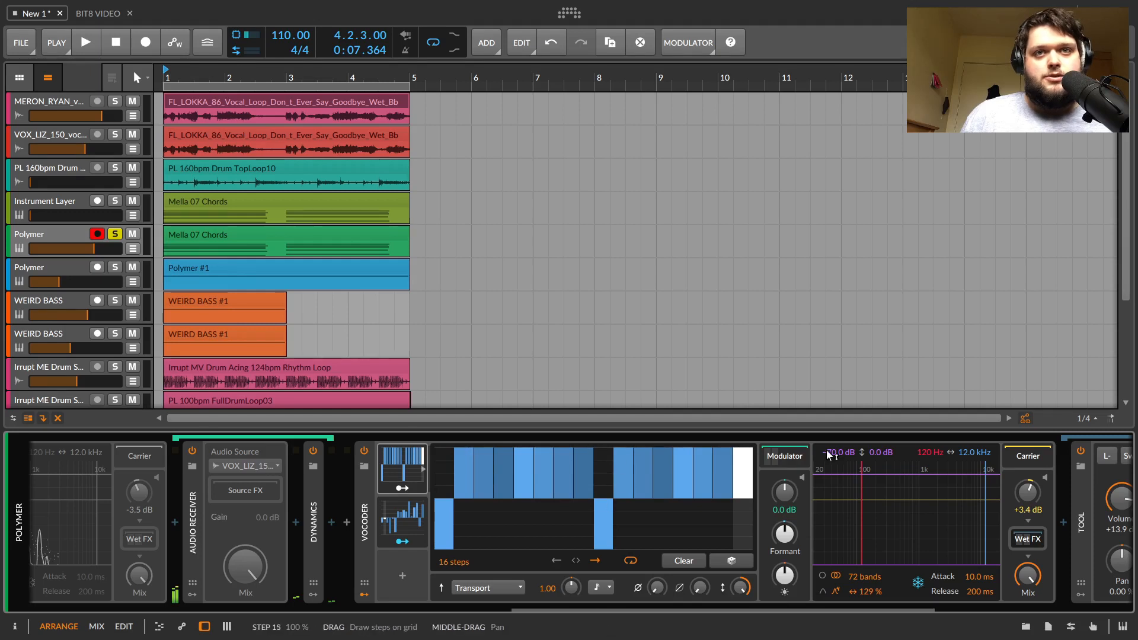
{"action": "left_click", "coordinate": [409, 522]}
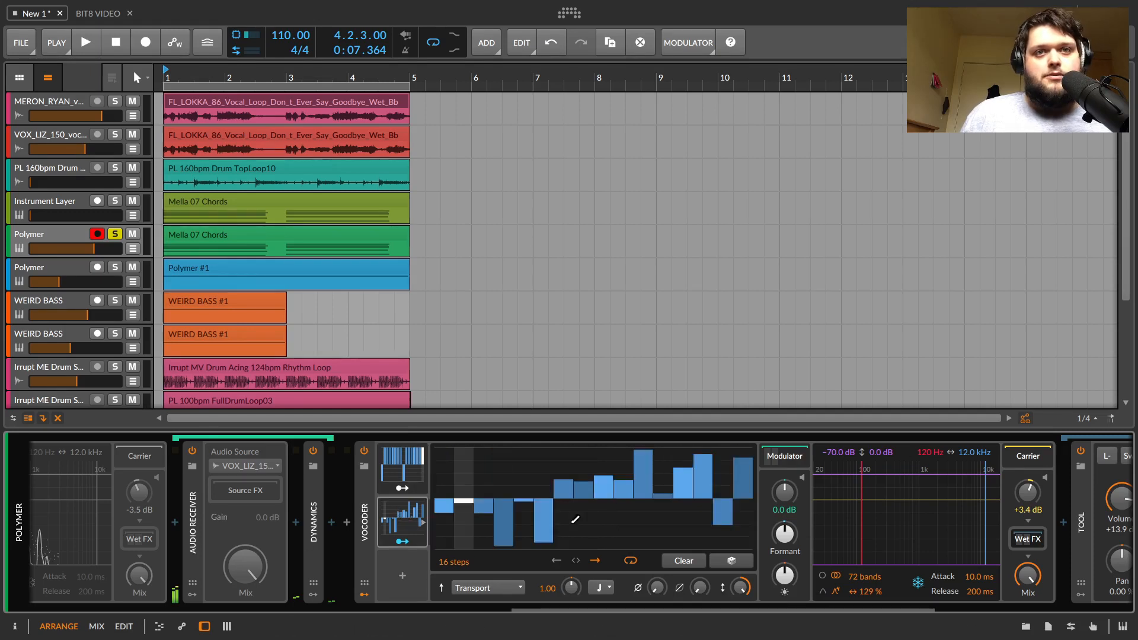
{"action": "left_click", "coordinate": [731, 561]}
{"action": "left_click", "coordinate": [731, 560]}
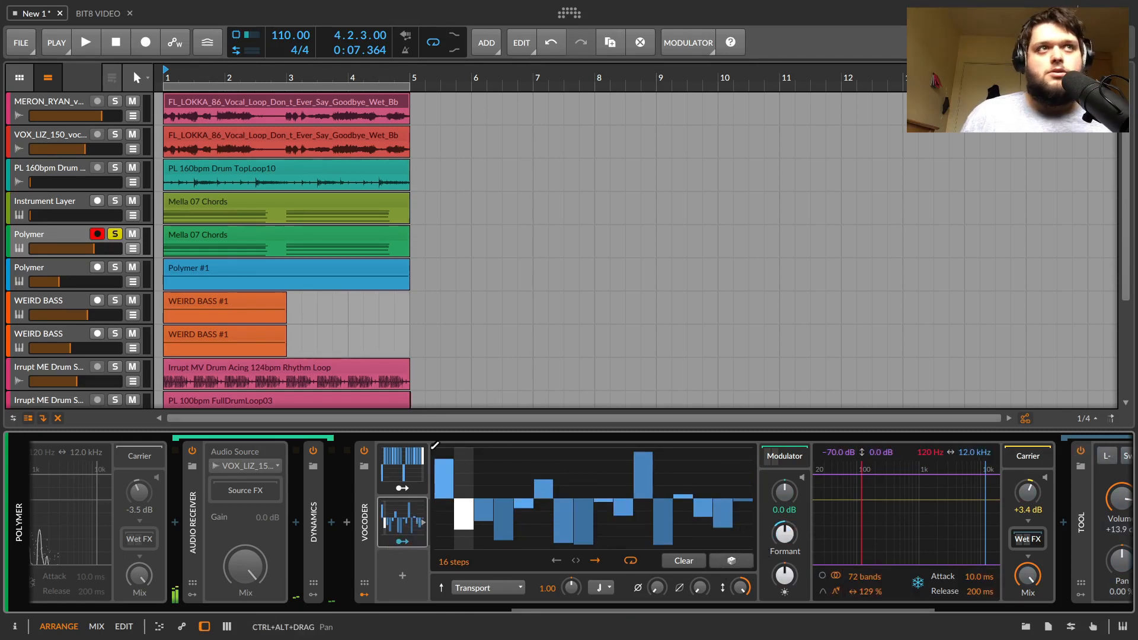
{"action": "key", "text": "space"}
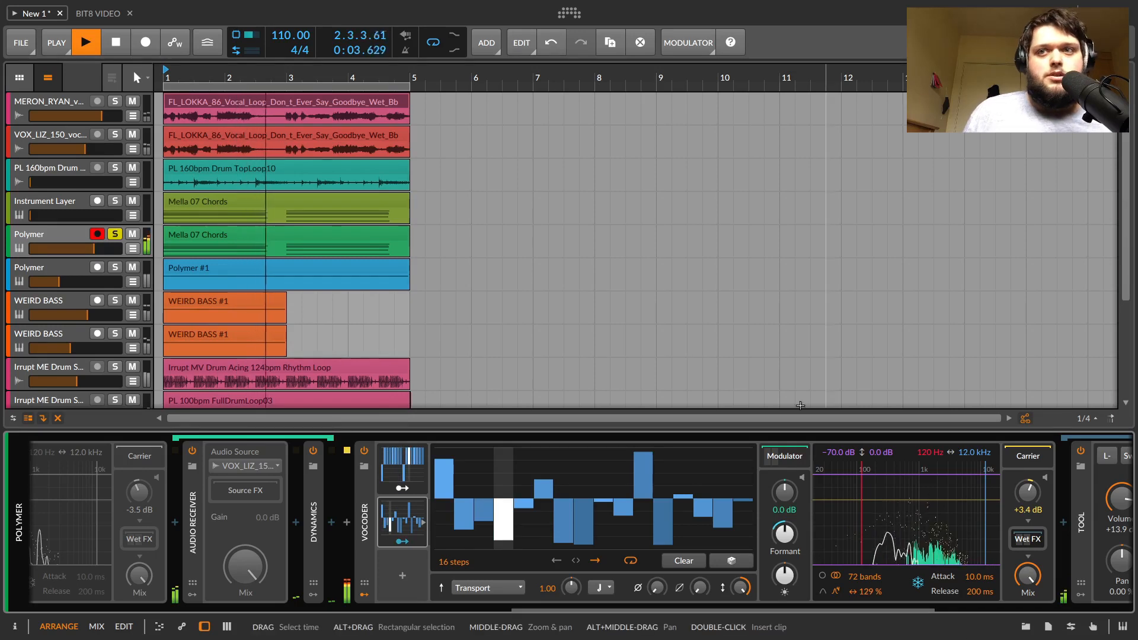
- Bypass the second Vocoder, enable the third one fed by the PL 160bpm drum loop, and audition it
{"action": "left_click", "coordinate": [365, 449]}
{"action": "left_click_drag", "start_coordinate": [570, 606], "coordinate": [771, 638]}
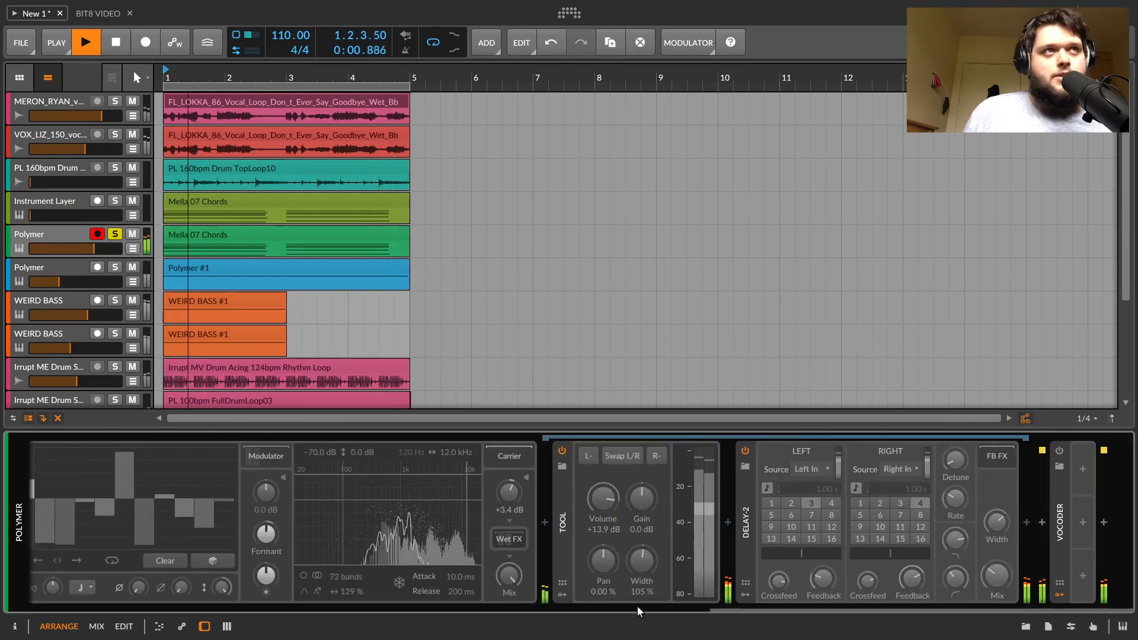
{"action": "left_click", "coordinate": [1059, 450]}
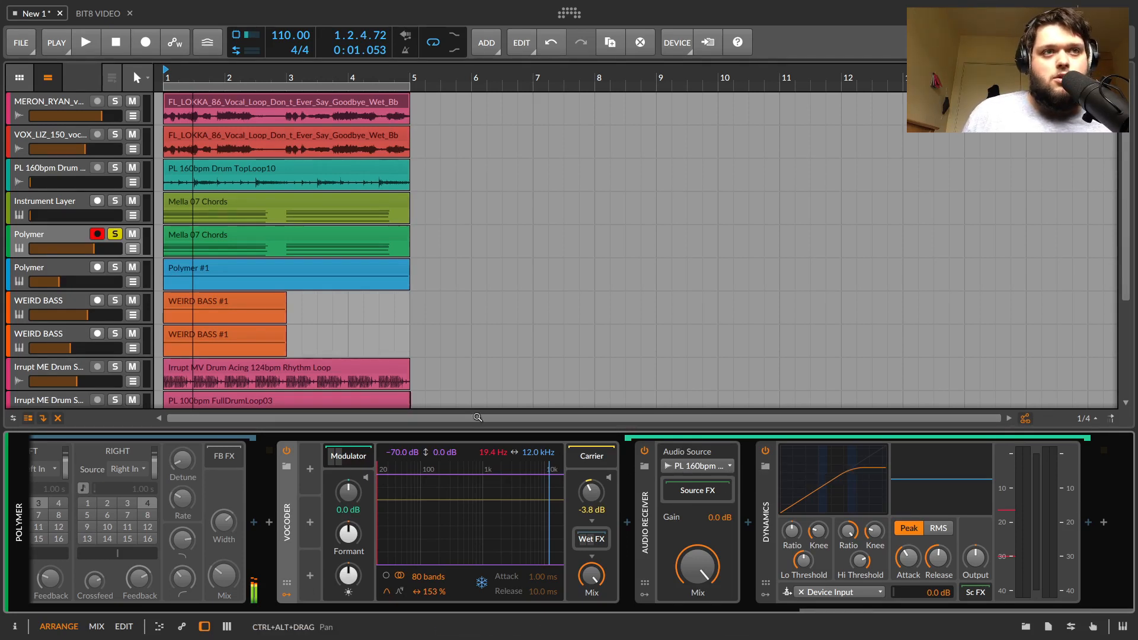
{"action": "key", "text": "space"}
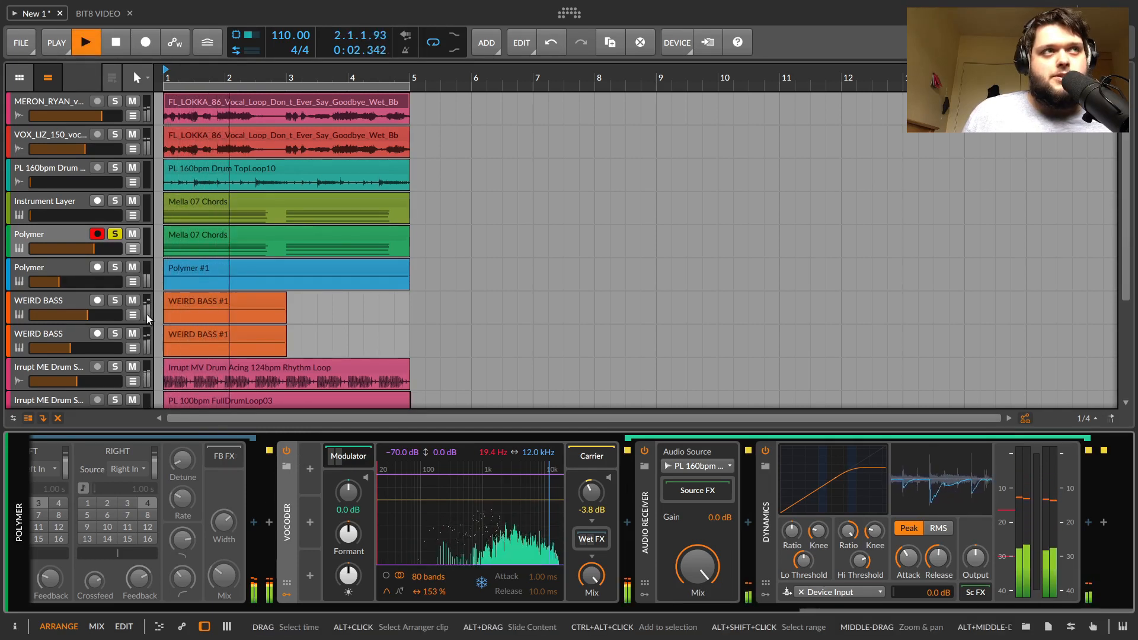
- Switch the Vocoder's Freeze off and back on, and audition the soloed PL 160bpm drum loop at -1.5 dB before silencing it
{"action": "left_click", "coordinate": [481, 582]}
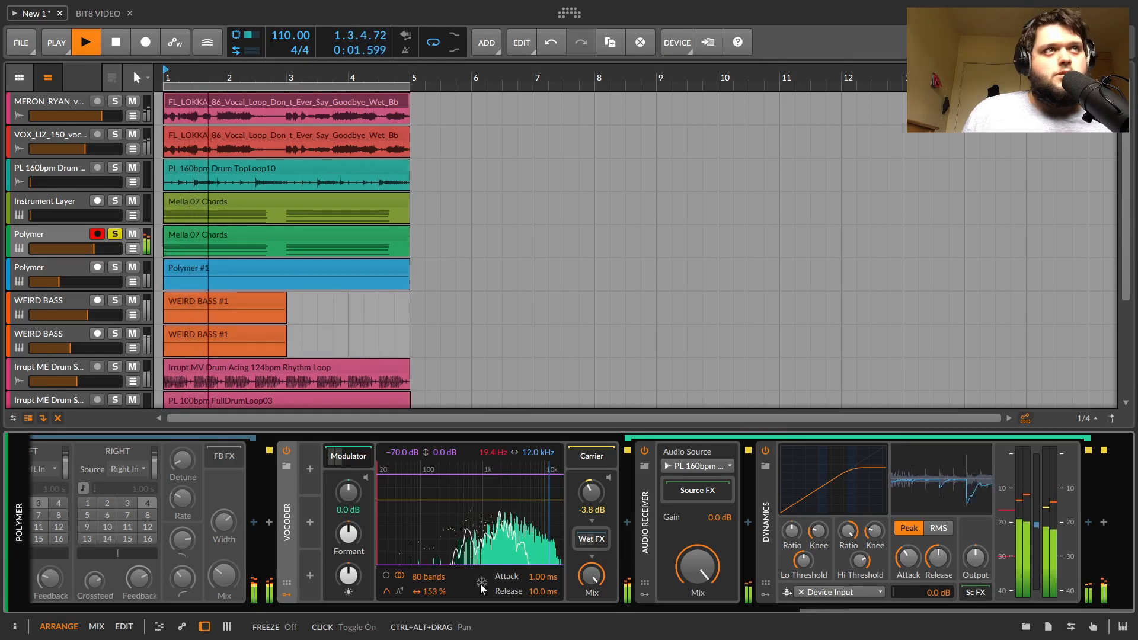
{"action": "left_click", "coordinate": [481, 583]}
{"action": "left_click", "coordinate": [115, 169]}
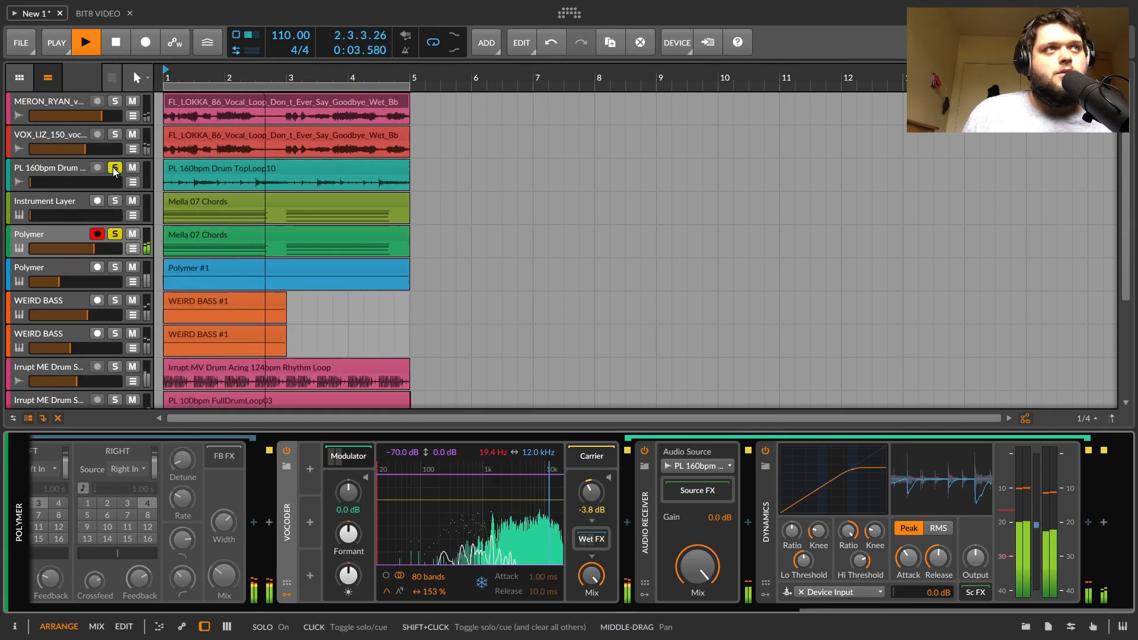
{"action": "left_click_drag", "start_coordinate": [48, 182], "coordinate": [98, 182]}
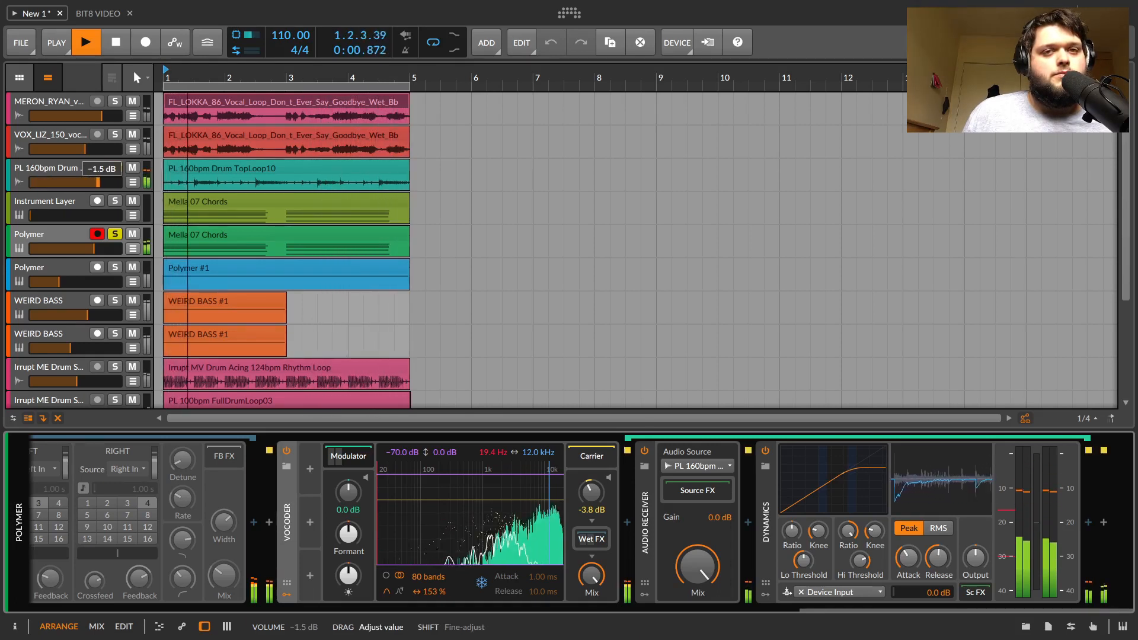
{"action": "left_click_drag", "start_coordinate": [98, 182], "coordinate": [29, 183]}
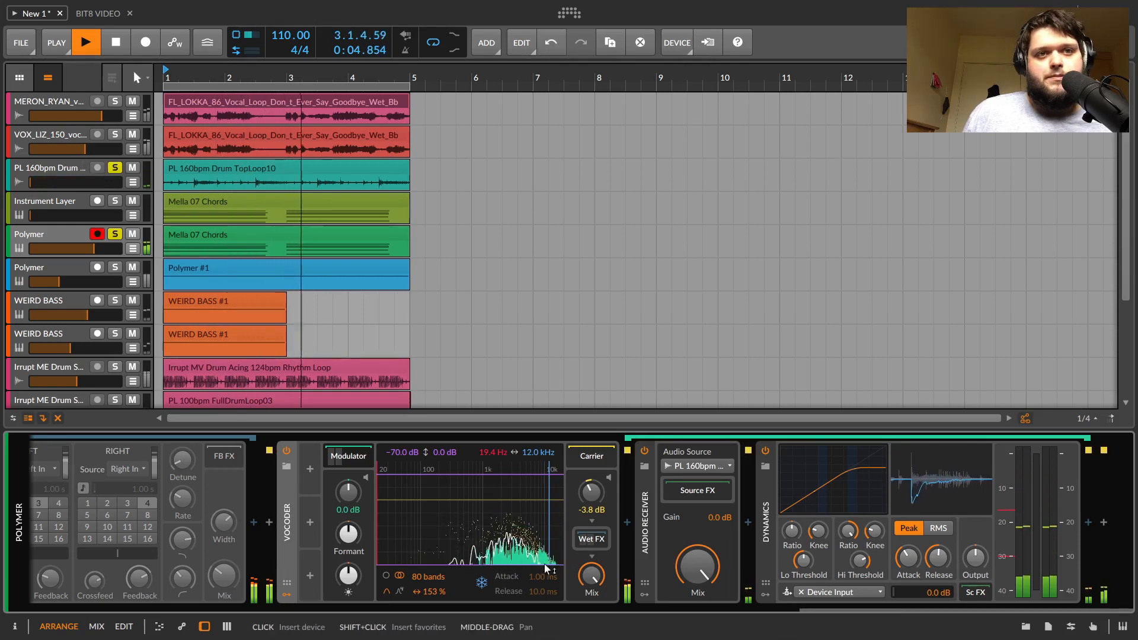
- Audition the drum-vocoded chords while toggling Freeze off and on twice, and finish by bypassing the Vocoder and stopping playback
{"action": "left_click", "coordinate": [482, 584]}
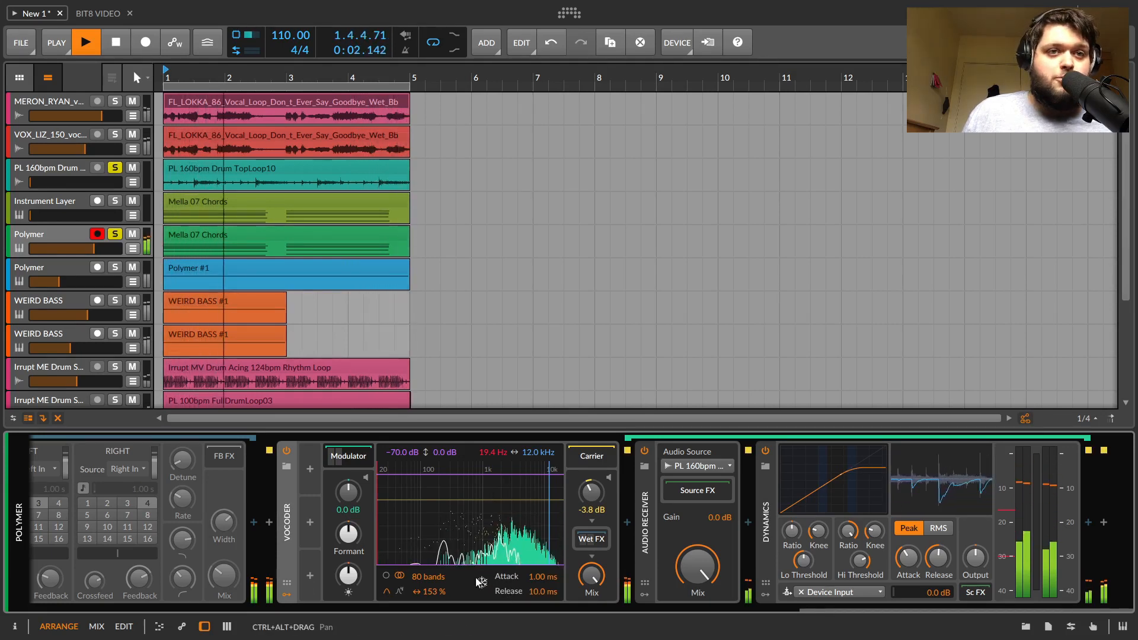
{"action": "left_click", "coordinate": [482, 584]}
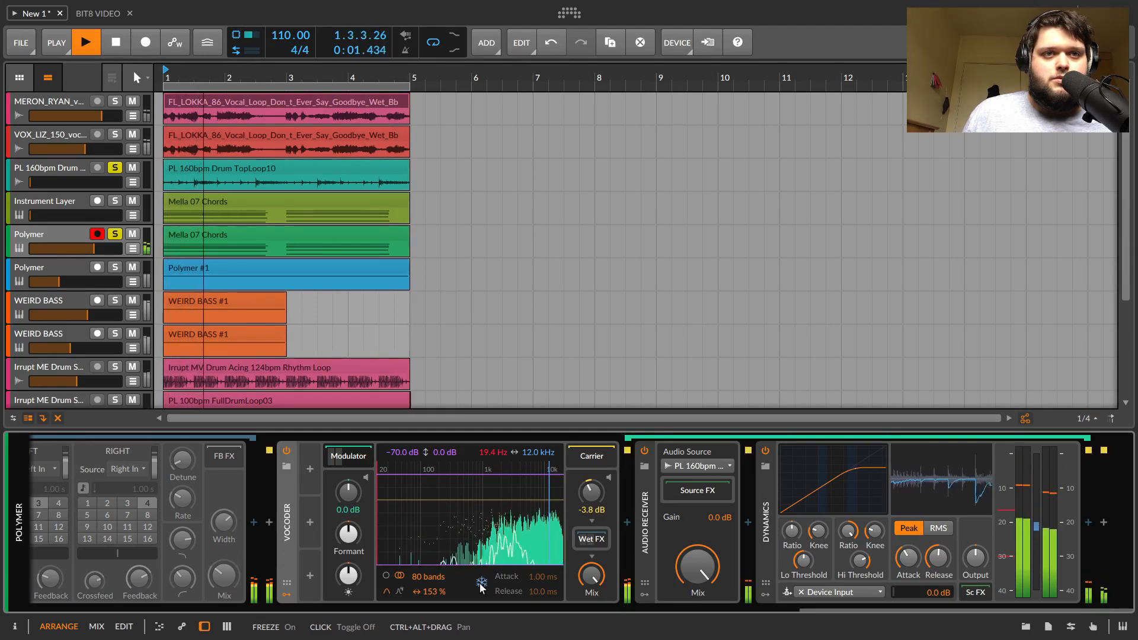
{"action": "left_click", "coordinate": [479, 584]}
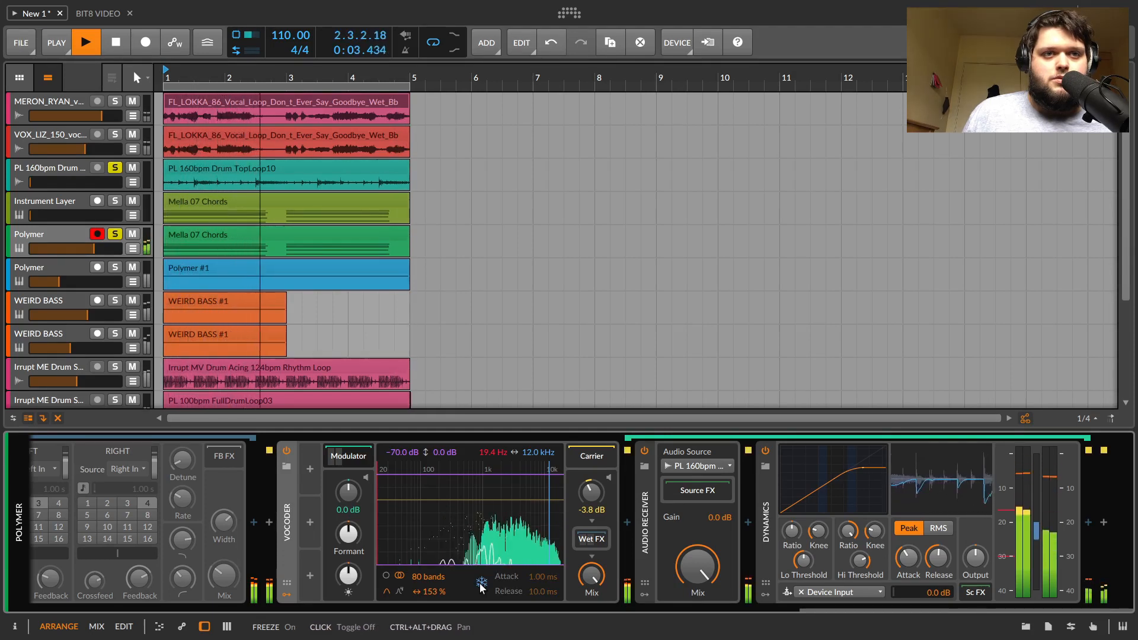
{"action": "left_click", "coordinate": [481, 583]}
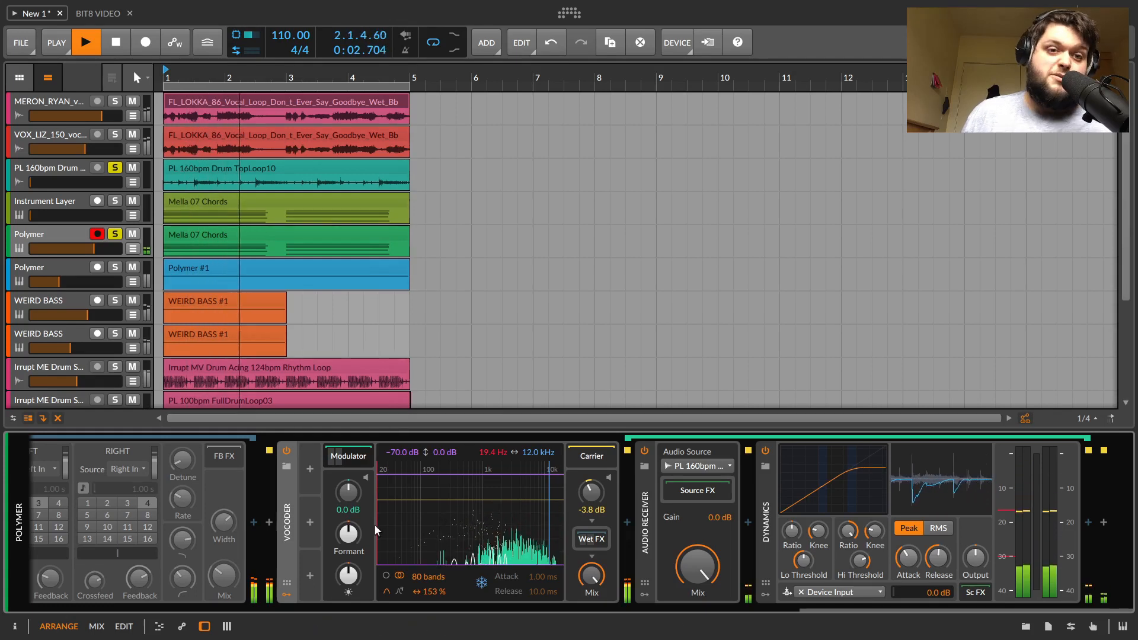
{"action": "left_click", "coordinate": [286, 452]}
{"action": "key", "text": "space"}
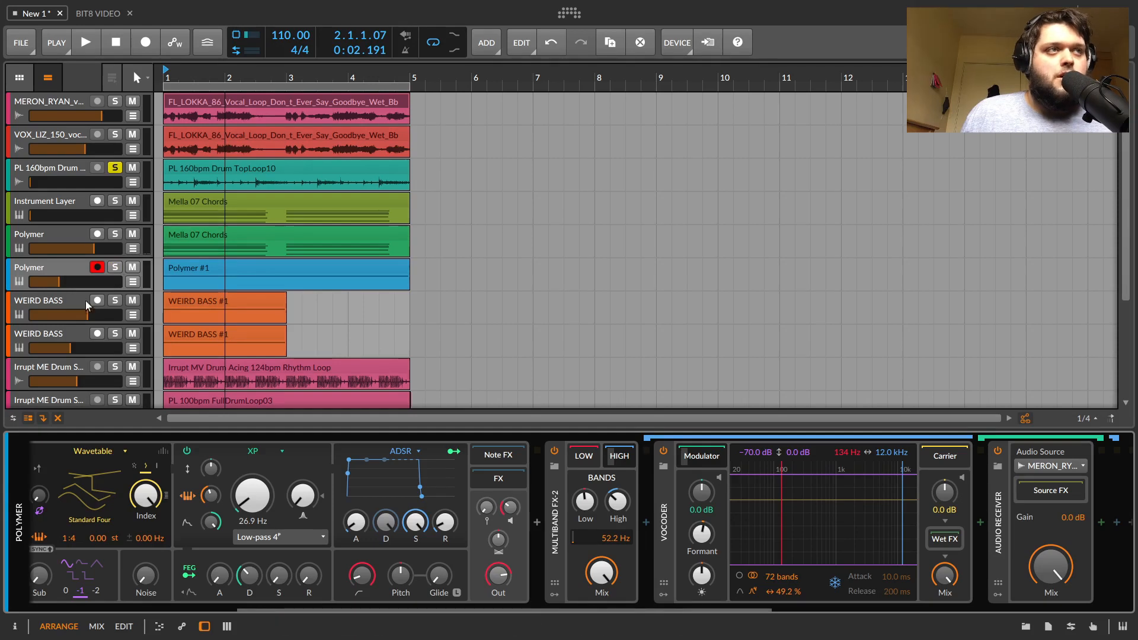
- Open the first WEIRD BASS track, solo it instead of the PL 160bpm drum loop, and audition it
{"action": "left_click", "coordinate": [61, 297]}
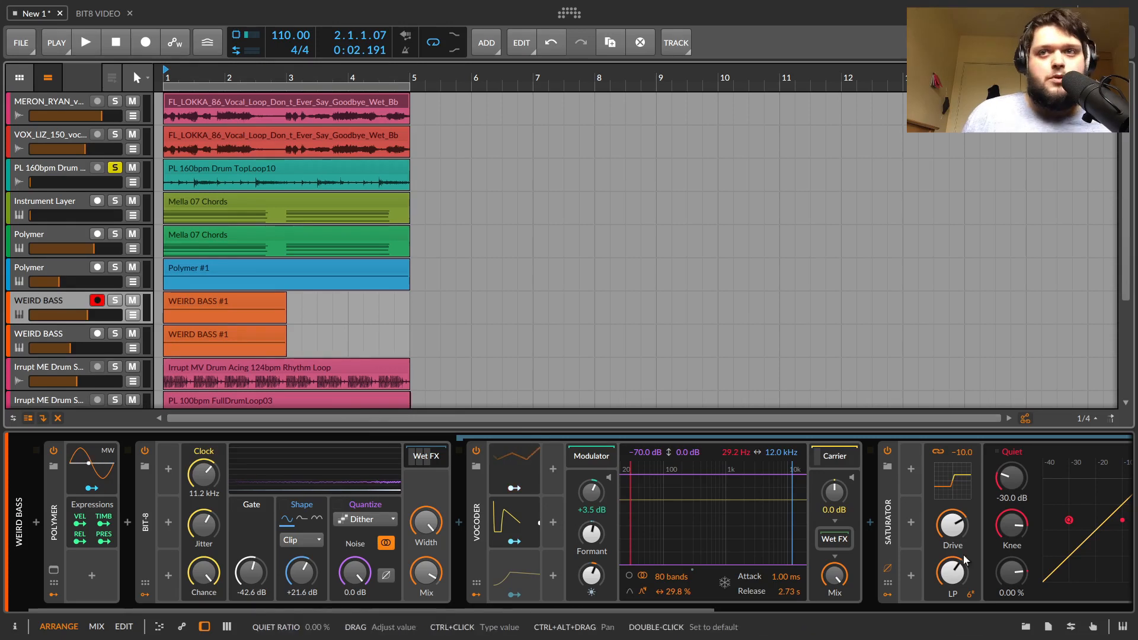
{"action": "key", "text": "space"}
{"action": "key", "text": "space"}
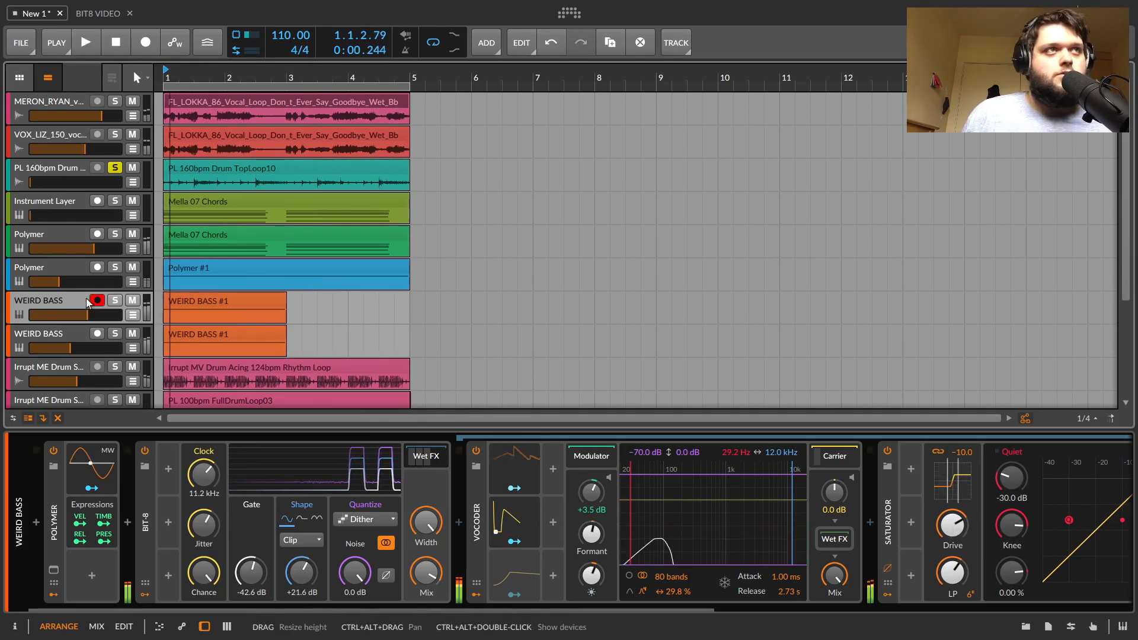
{"action": "left_click", "coordinate": [117, 168]}
{"action": "left_click", "coordinate": [115, 302]}
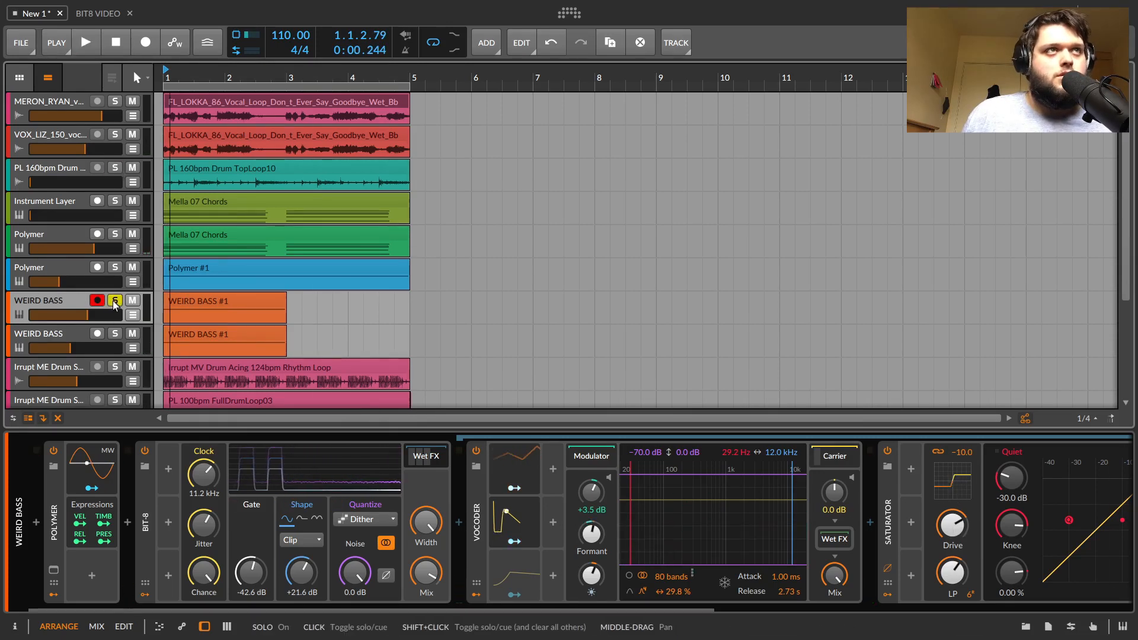
{"action": "key", "text": "space"}
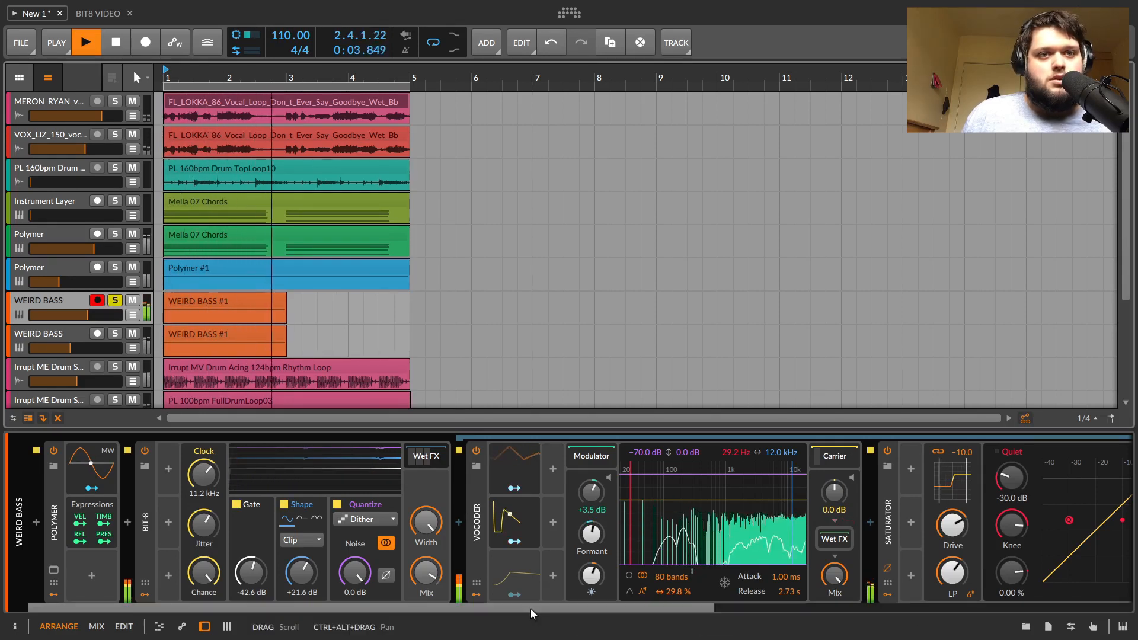
{"action": "key", "text": "space"}
{"action": "key", "text": "space"}
{"action": "key", "text": "space"}
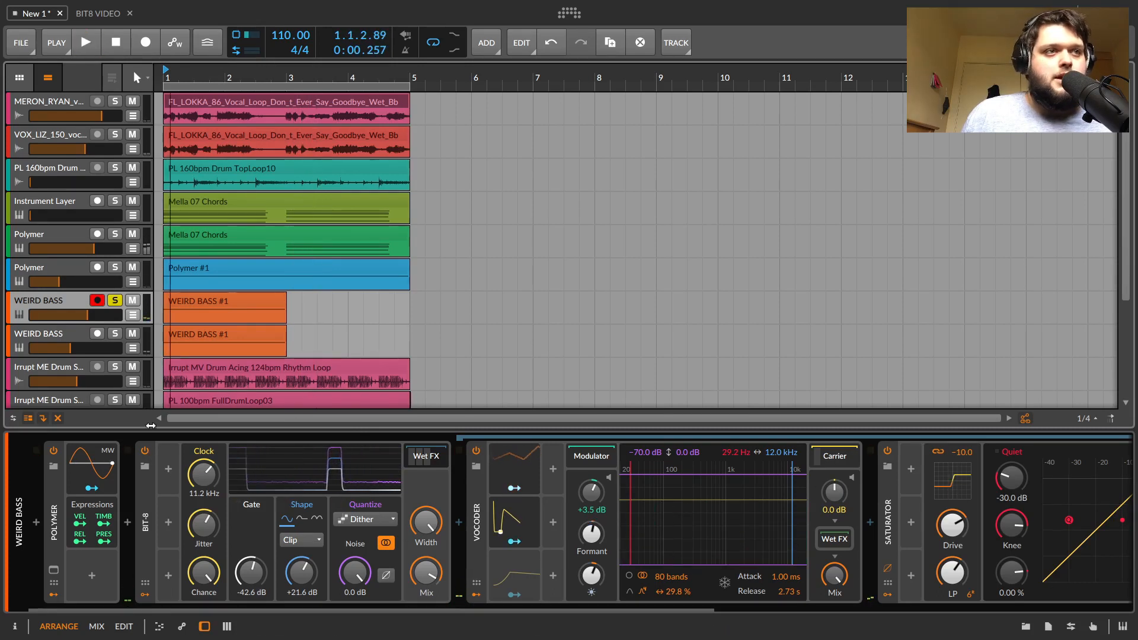
- Audition the bass with the effects from BIT-8 onward bypassed and with only the Vocoder bypassed, re-enabling them after each comparison
{"action": "left_click", "coordinate": [143, 450]}
{"action": "key", "text": "space"}
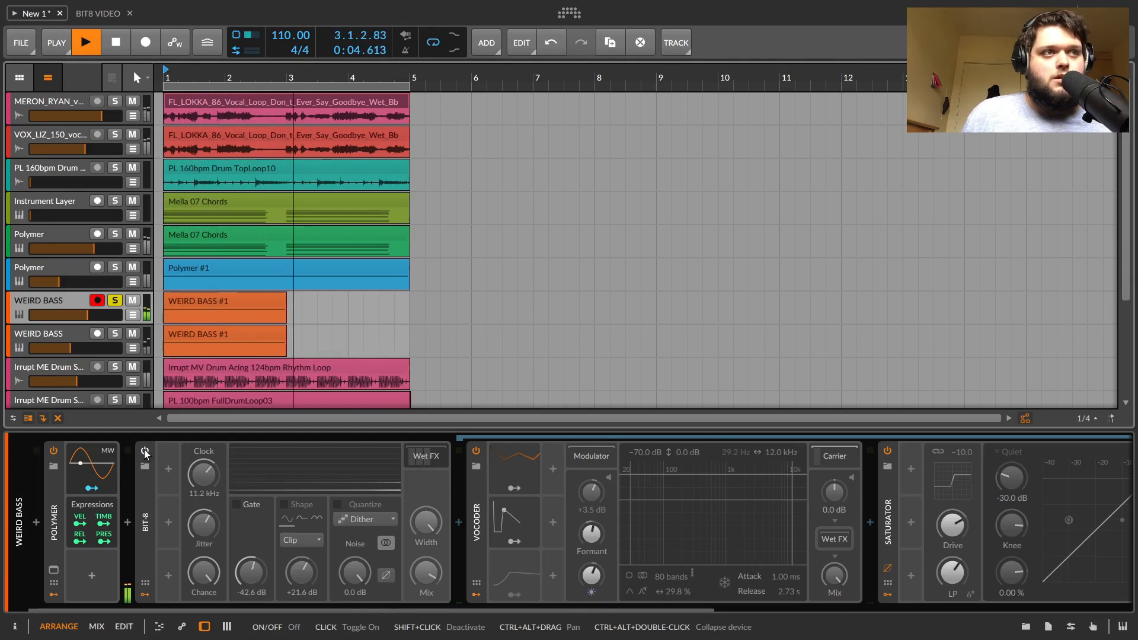
{"action": "left_click", "coordinate": [145, 452]}
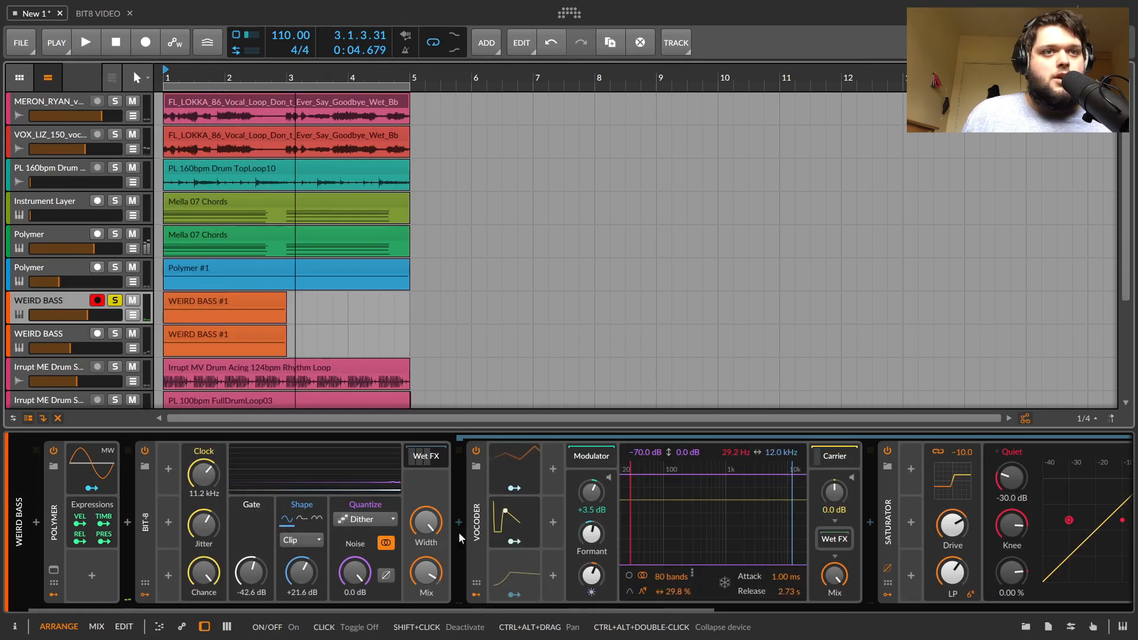
{"action": "left_click", "coordinate": [477, 453]}
{"action": "key", "text": "space"}
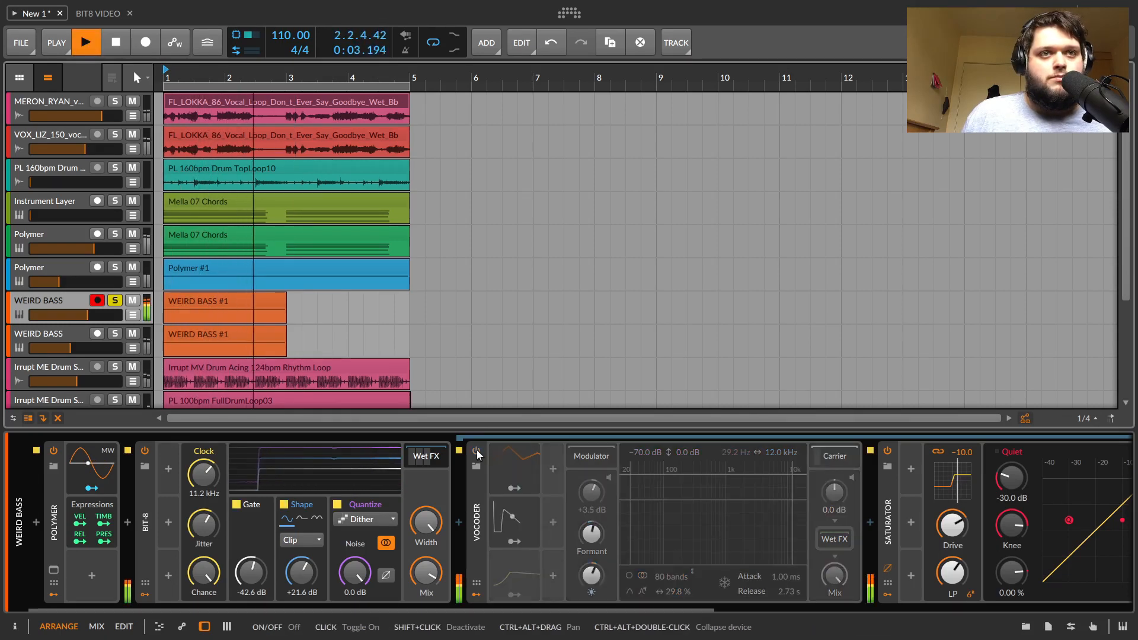
{"action": "left_click", "coordinate": [477, 452]}
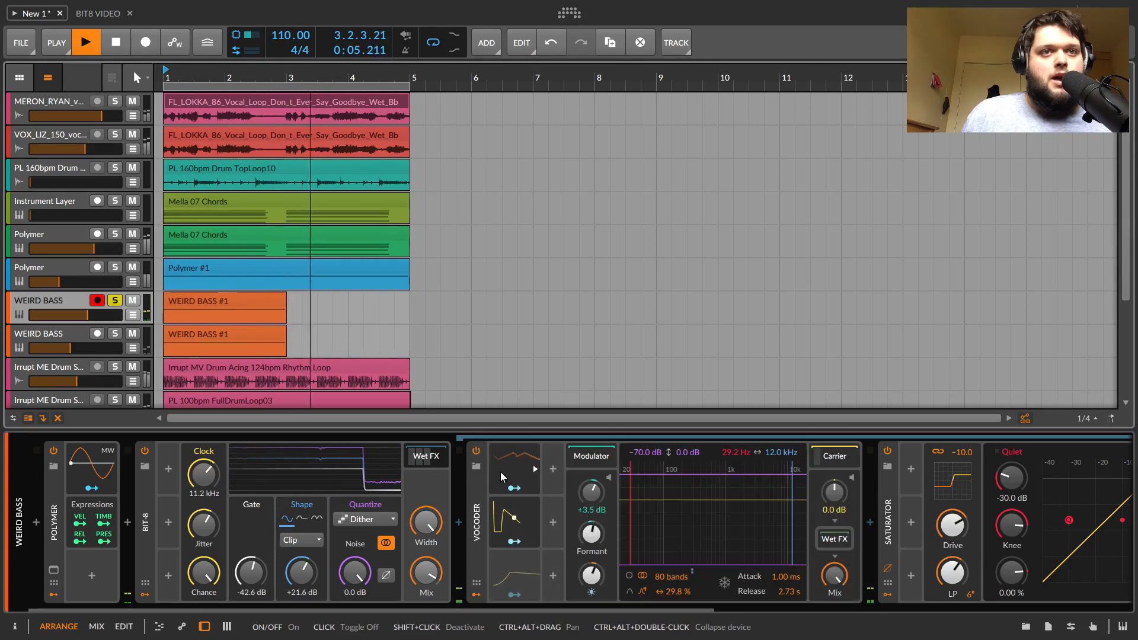
{"action": "key", "text": "space"}
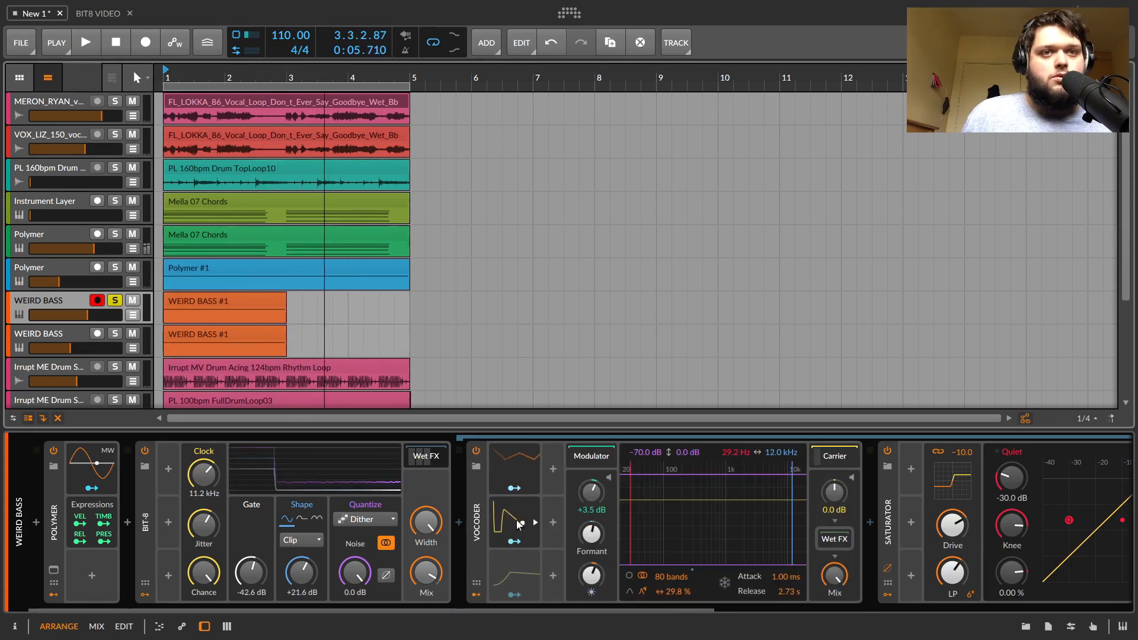
- Show the Vocoder's 4-Stage modulator with its modulation targets and play the bass to watch it run
{"action": "left_click", "coordinate": [515, 526]}
{"action": "left_click", "coordinate": [514, 542]}
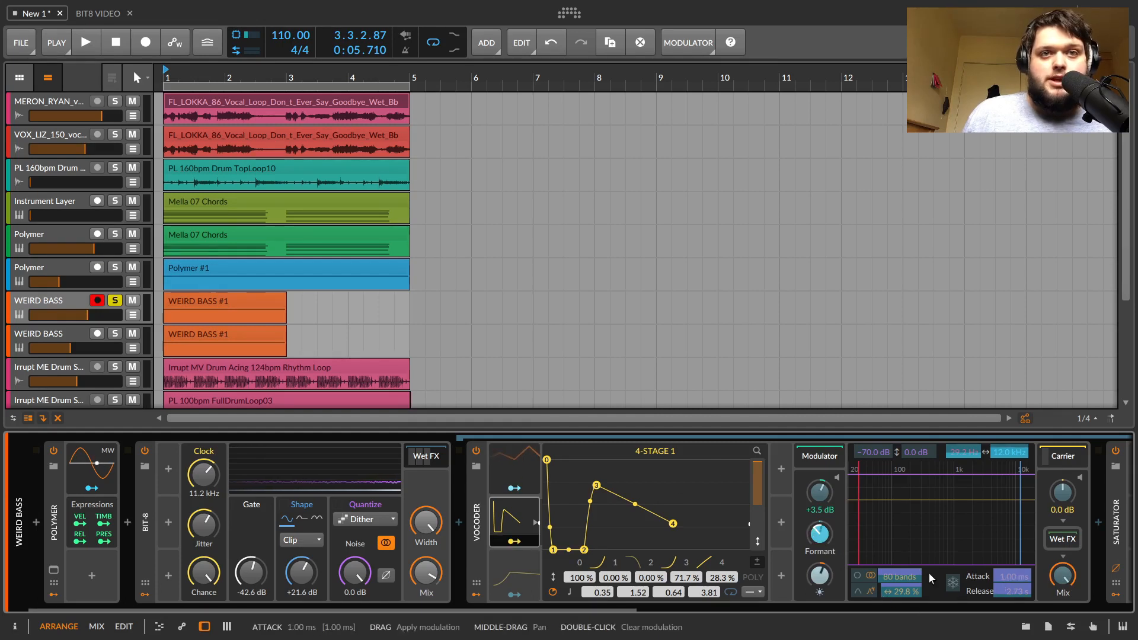
{"action": "key", "text": "space"}
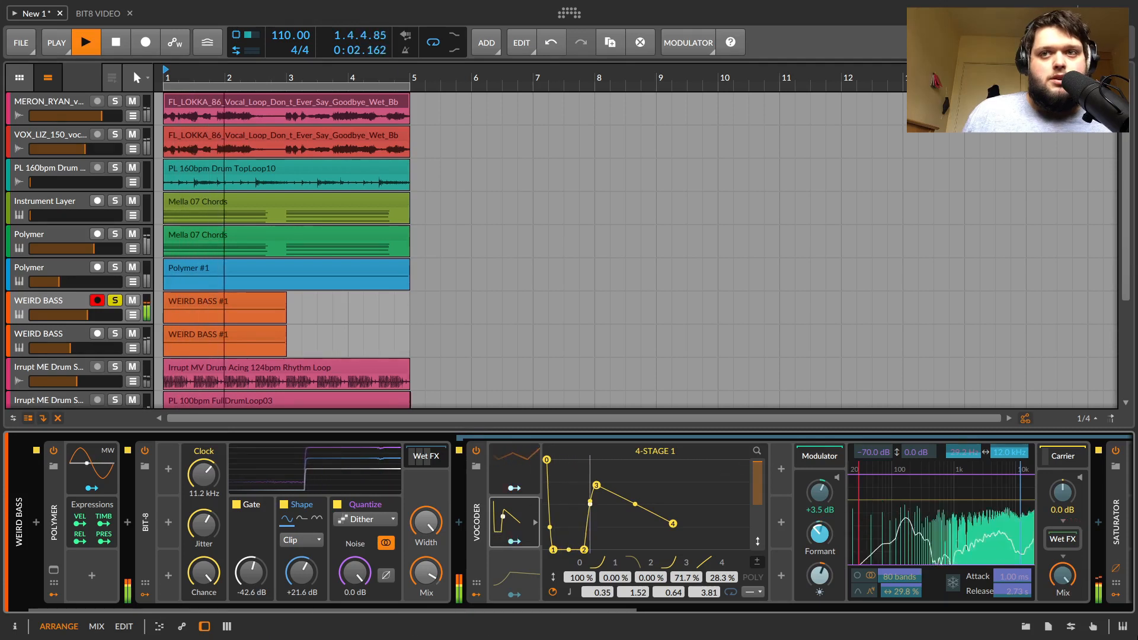
{"action": "key", "text": "space"}
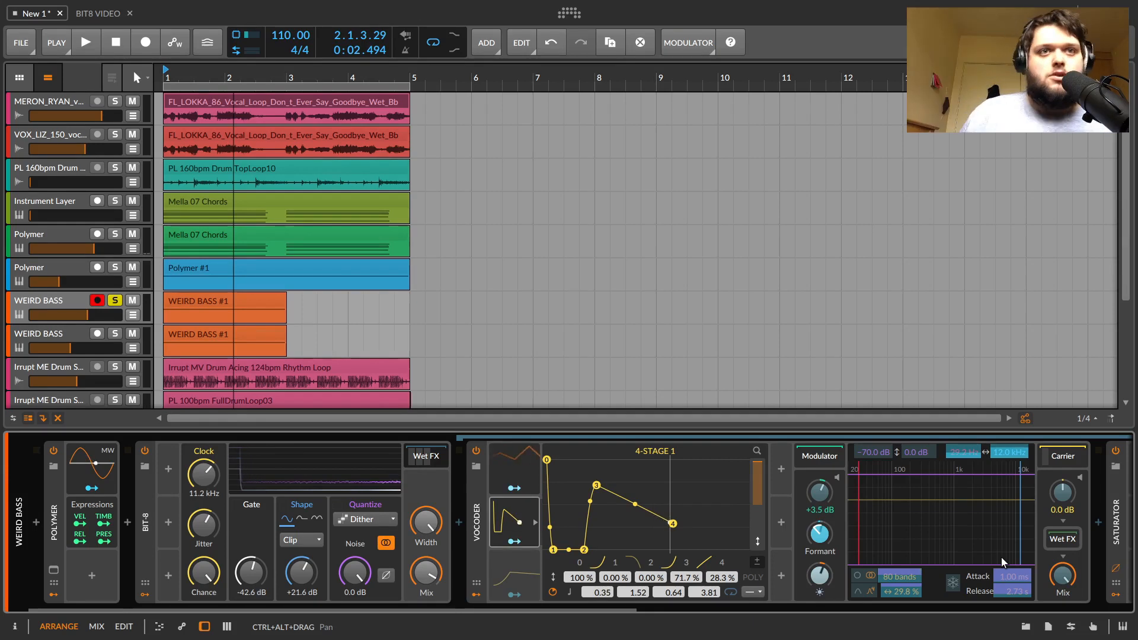
- Compare the first WEIRD BASS with its modulated Vocoder bypassed and enabled, leaving the Vocoder on
{"action": "key", "text": "space"}
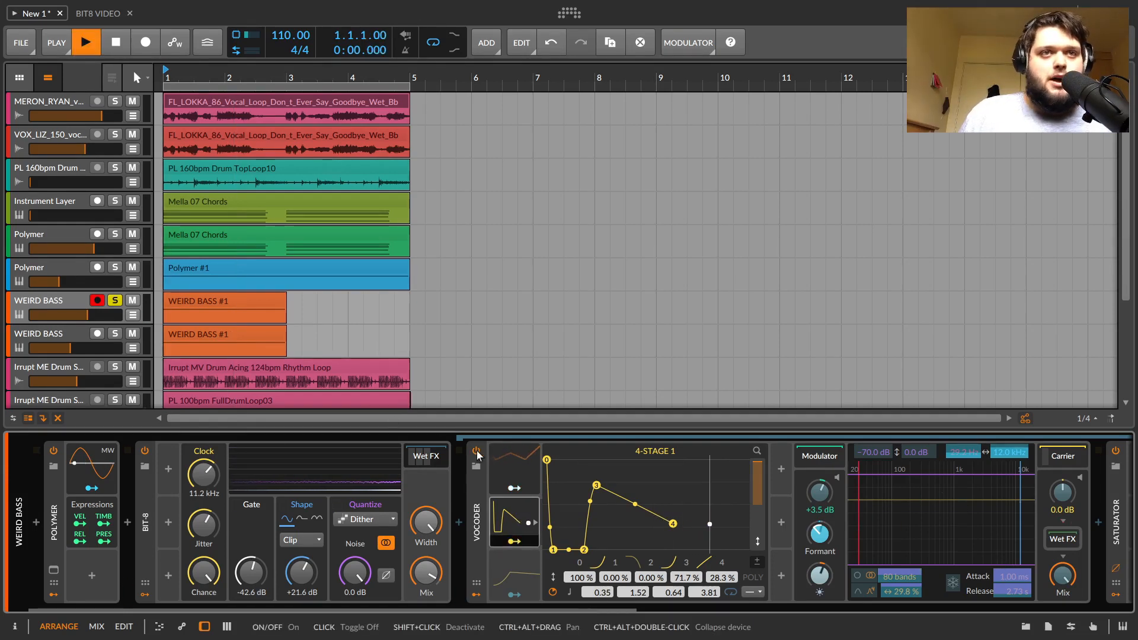
{"action": "left_click", "coordinate": [477, 452]}
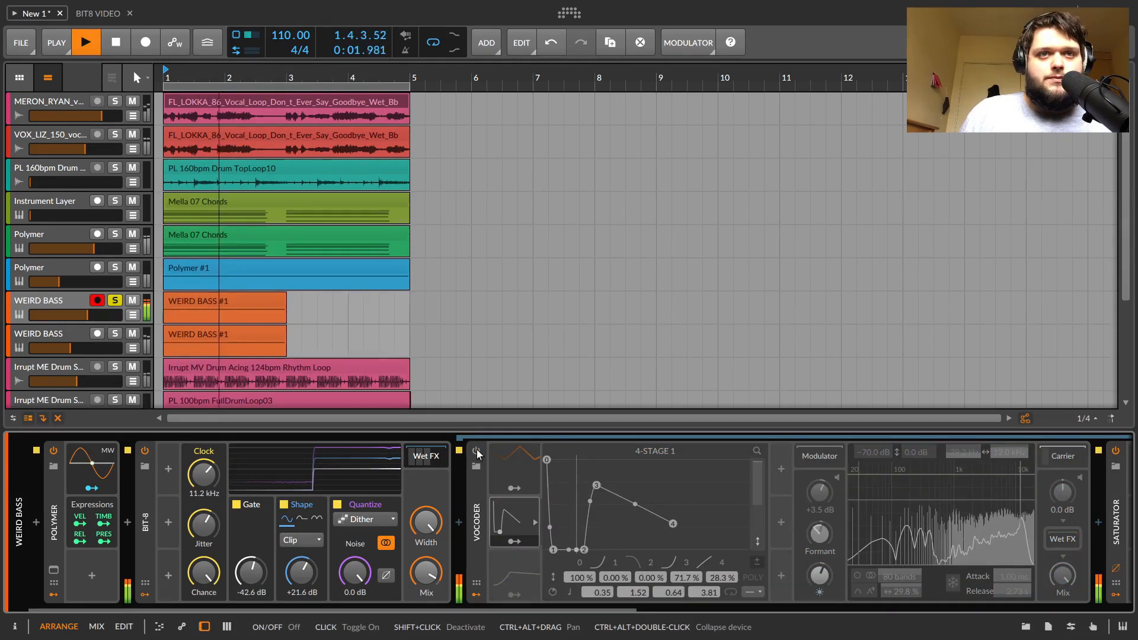
{"action": "key", "text": "space"}
{"action": "key", "text": "space"}
{"action": "left_click", "coordinate": [476, 452]}
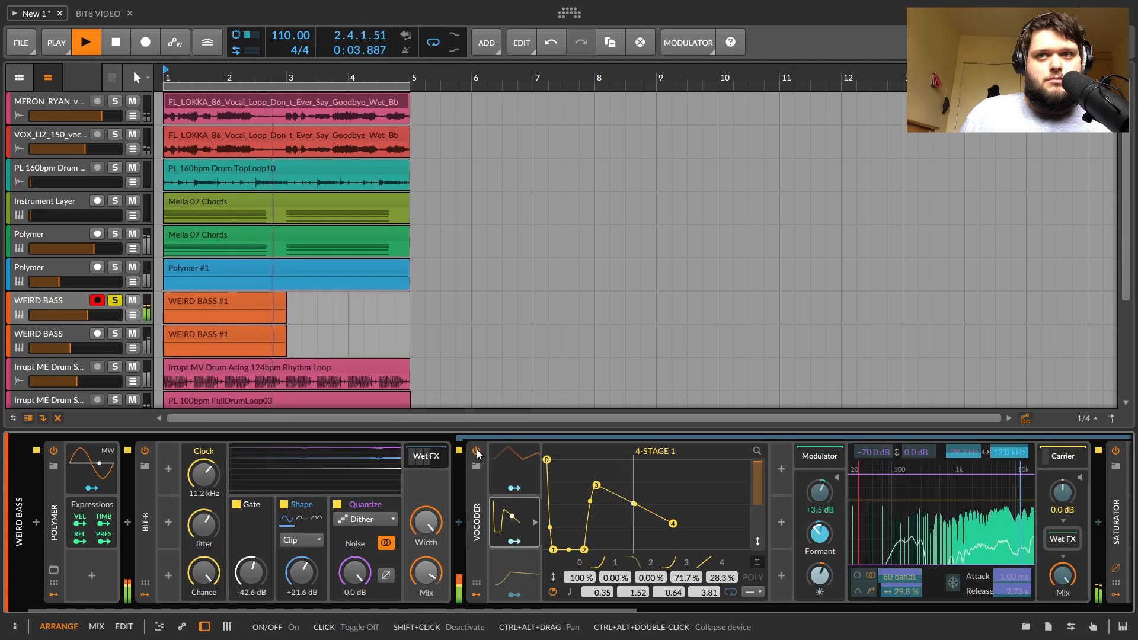
{"action": "key", "text": "space"}
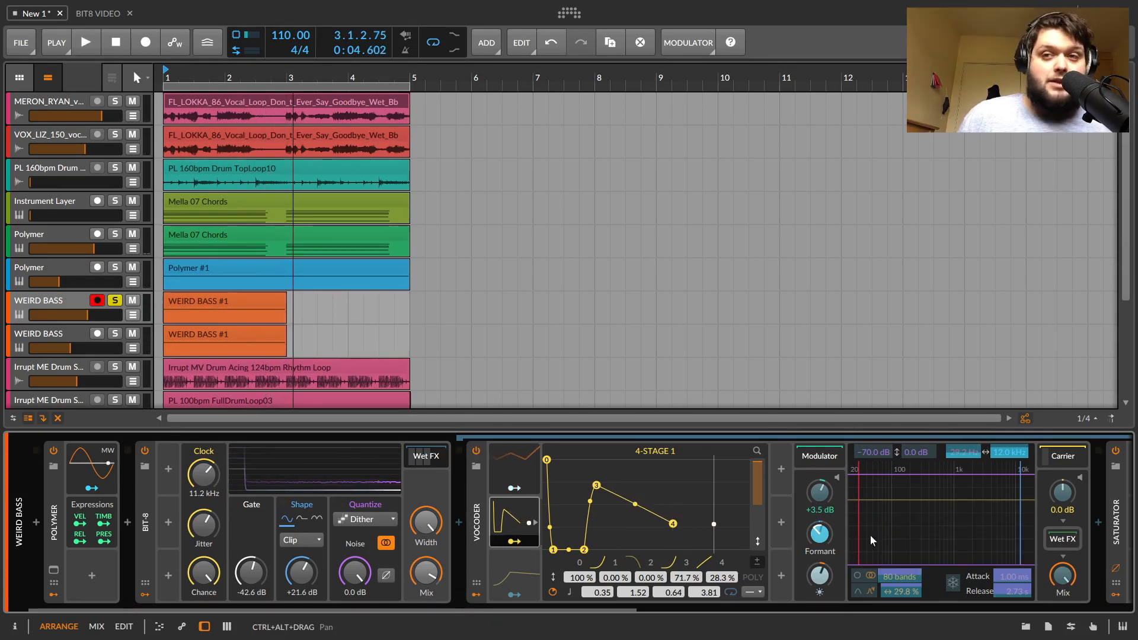
- Solo the second WEIRD BASS track instead of the first and show the mid band of its Multiband FX-3
{"action": "left_click_drag", "start_coordinate": [609, 610], "coordinate": [727, 592]}
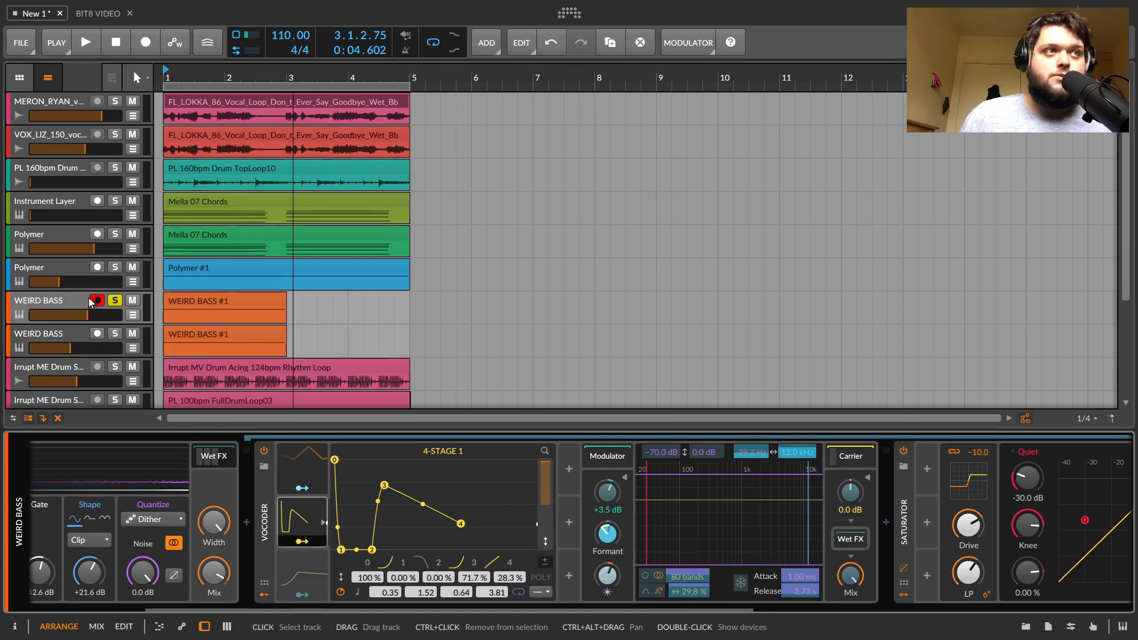
{"action": "left_click", "coordinate": [115, 301]}
{"action": "left_click", "coordinate": [115, 334]}
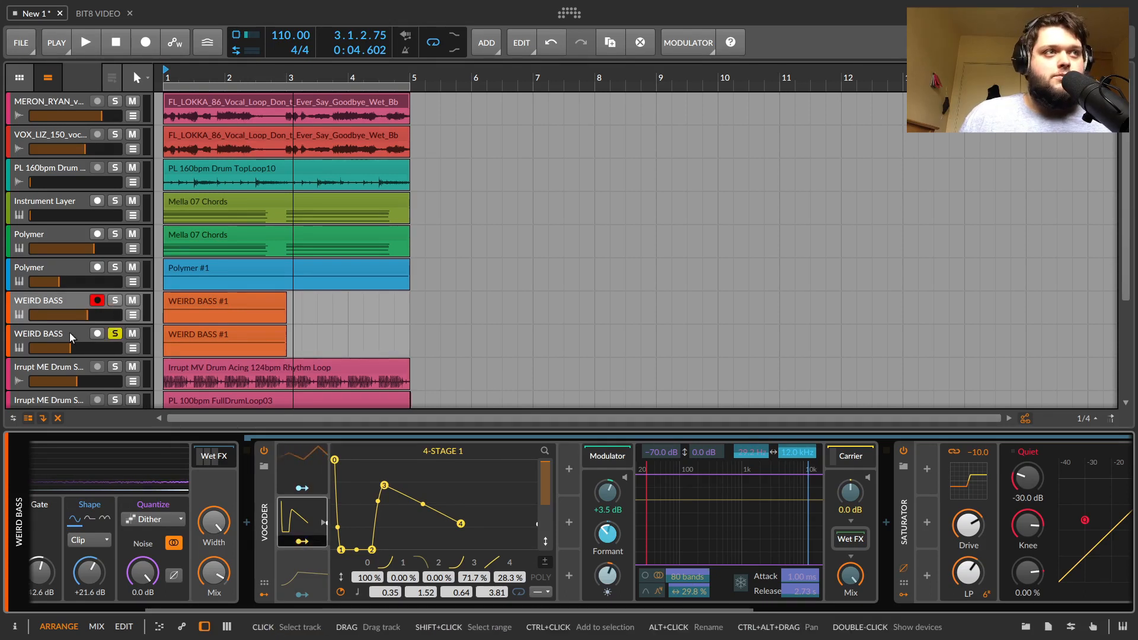
{"action": "left_click", "coordinate": [69, 333]}
{"action": "left_click", "coordinate": [559, 462]}
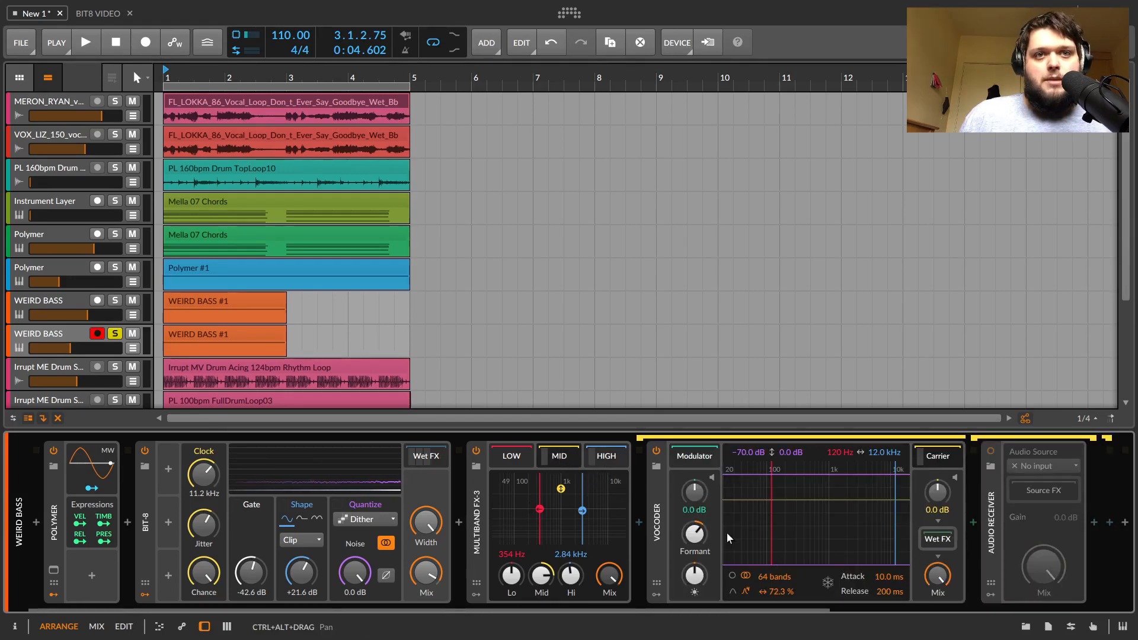
- Audition the second WEIRD BASS with Multiband FX-3 bypassed and with it enabled again
{"action": "left_click", "coordinate": [477, 453]}
{"action": "key", "text": "space"}
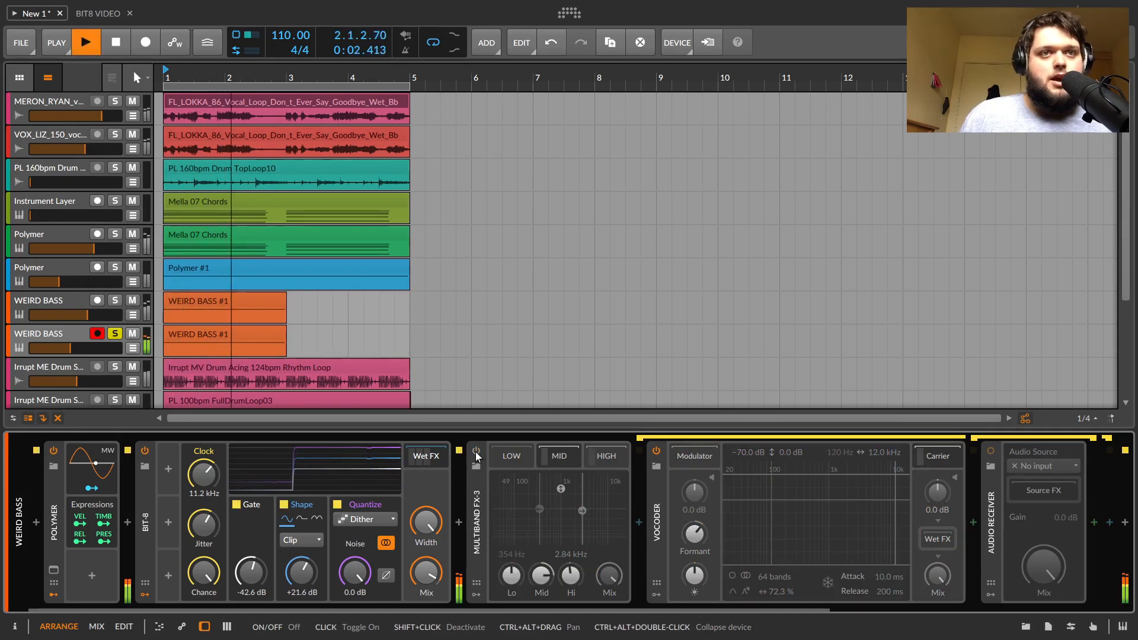
{"action": "key", "text": "space"}
{"action": "left_click", "coordinate": [477, 452]}
{"action": "key", "text": "space"}
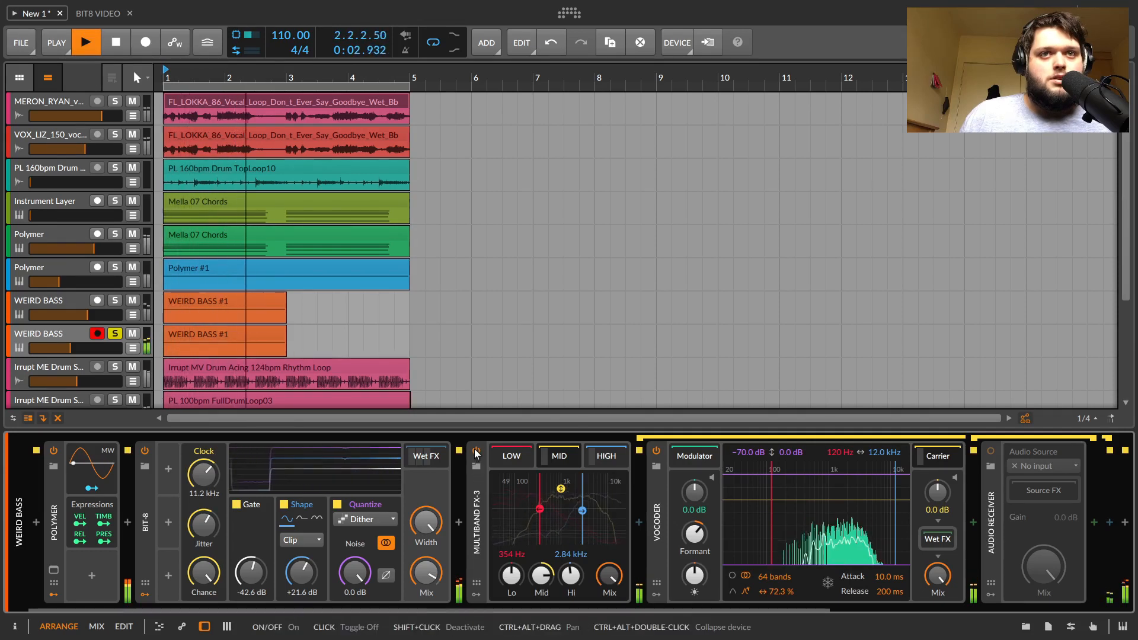
{"action": "key", "text": "space"}
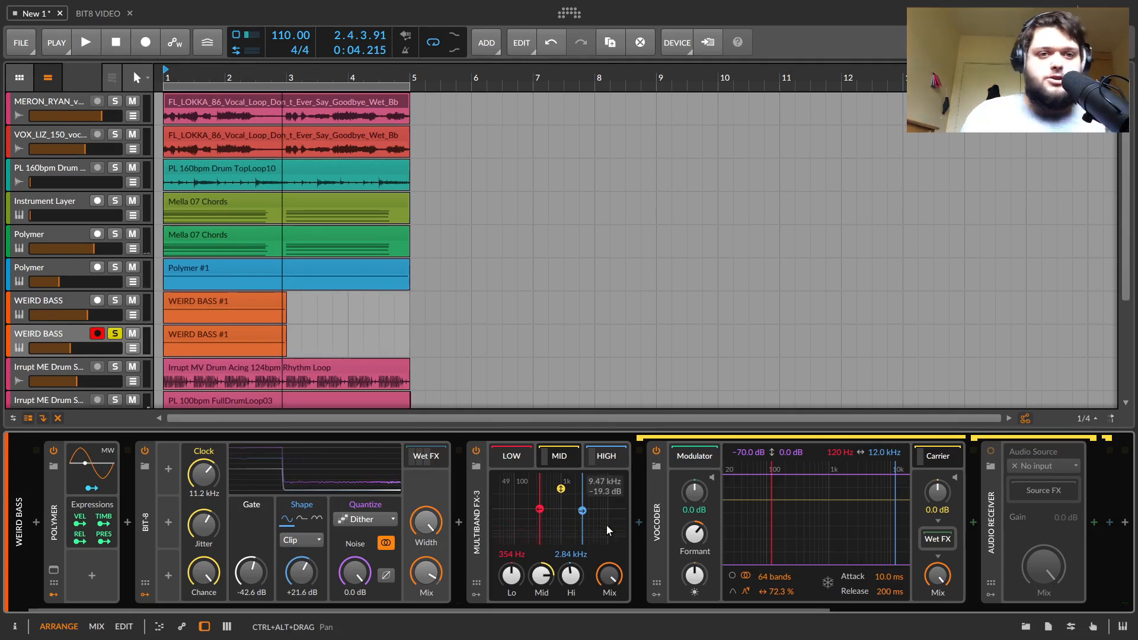
- Show the Vocoders inside the mid and high bands of Multiband FX-3 to compare their settings
{"action": "left_click", "coordinate": [570, 456]}
{"action": "left_click", "coordinate": [567, 457]}
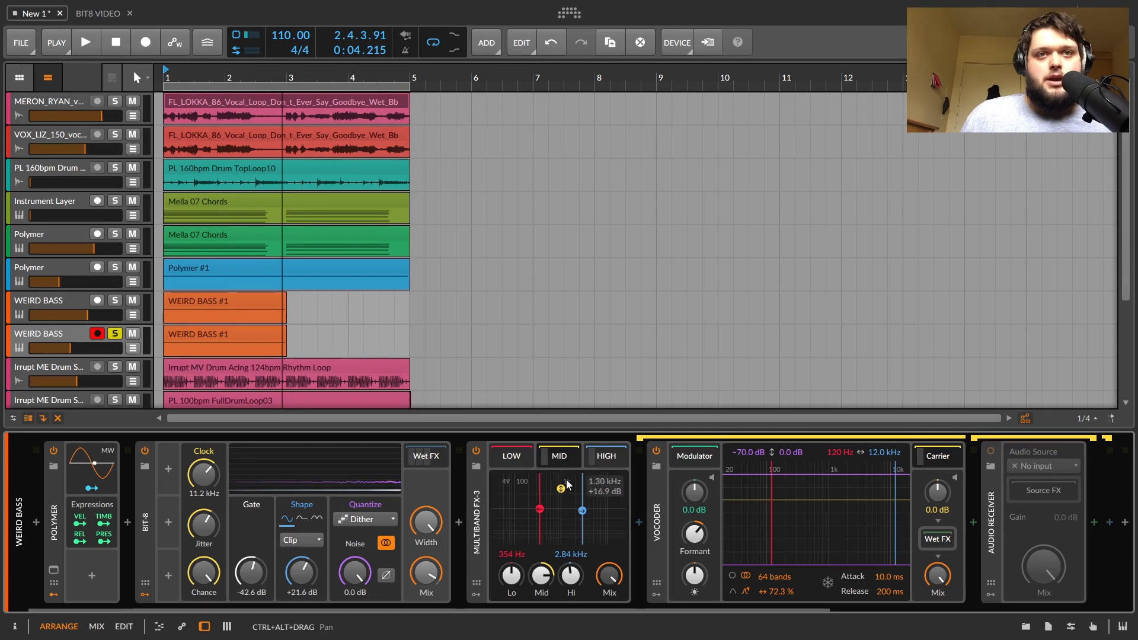
{"action": "left_click", "coordinate": [560, 460]}
{"action": "mouse_move", "coordinate": [605, 455]}
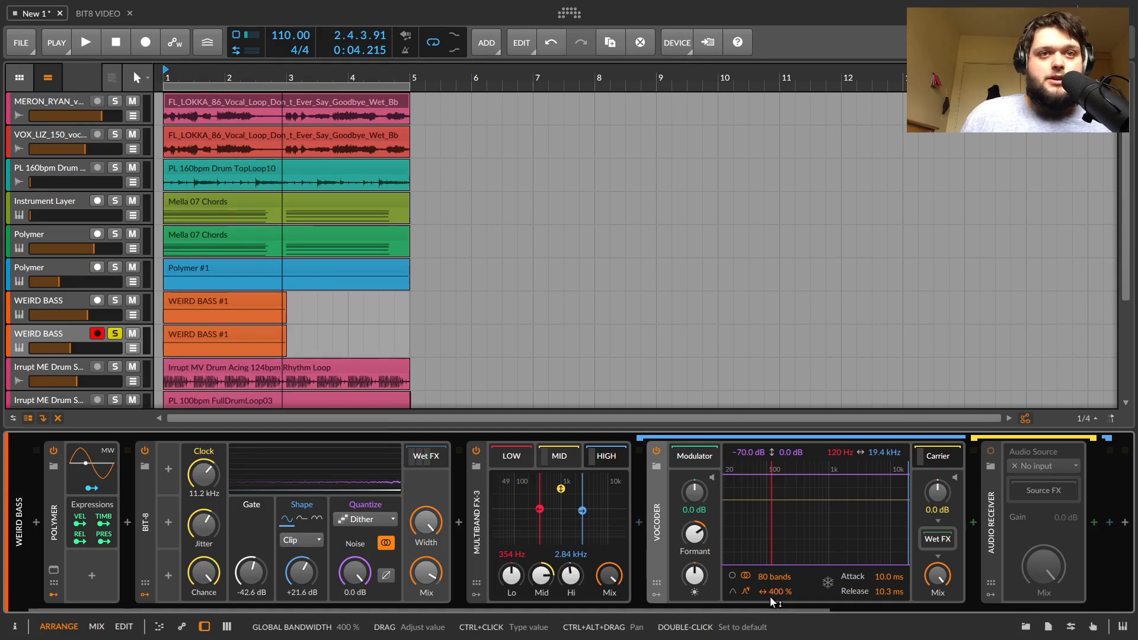
- Audition the second WEIRD BASS, setting the high-band Vocoder's bandwidth to 140 % and sweeping the formant shift in both the mid and high bands
{"action": "key", "text": "space"}
{"action": "left_click_drag", "start_coordinate": [773, 591], "coordinate": [761, 545]}
{"action": "left_click", "coordinate": [557, 457]}
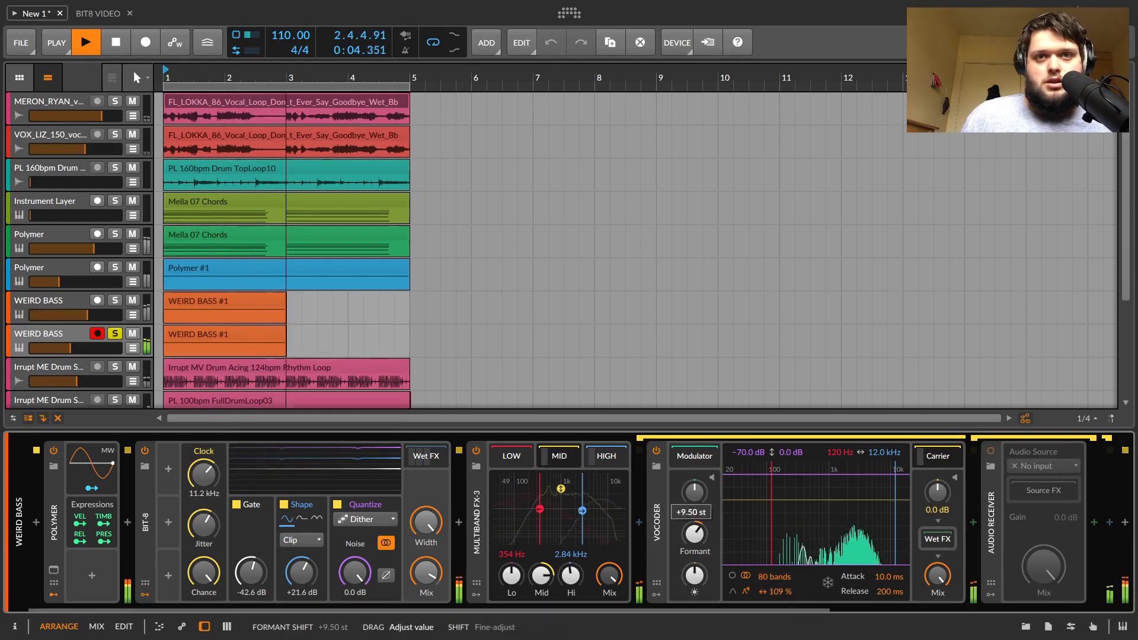
{"action": "left_click", "coordinate": [600, 458]}
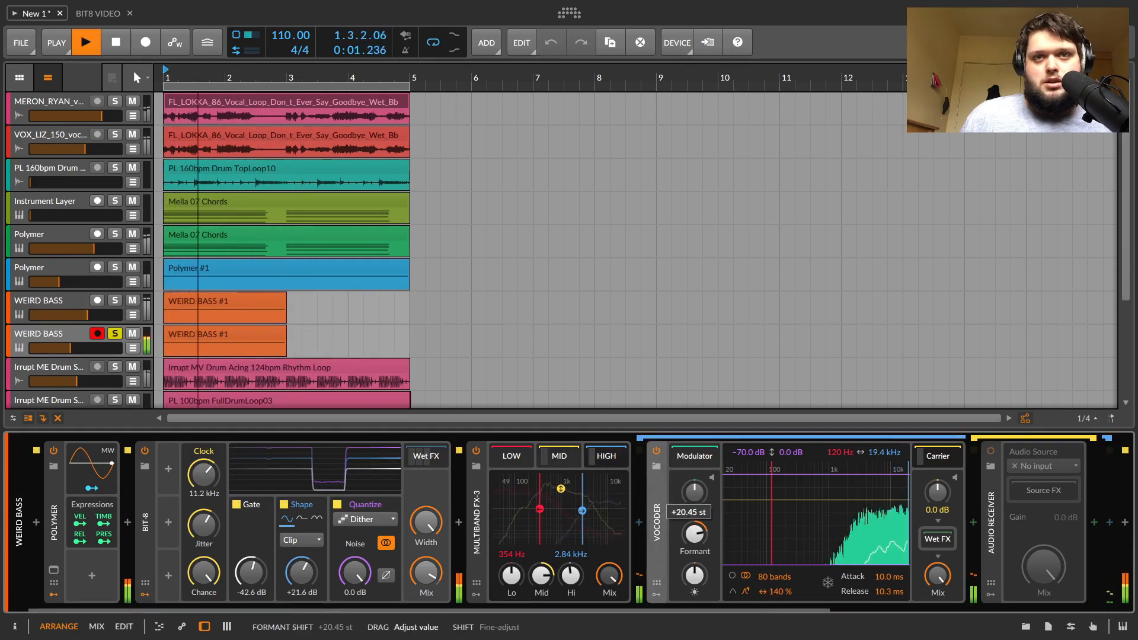
{"action": "left_click", "coordinate": [558, 455]}
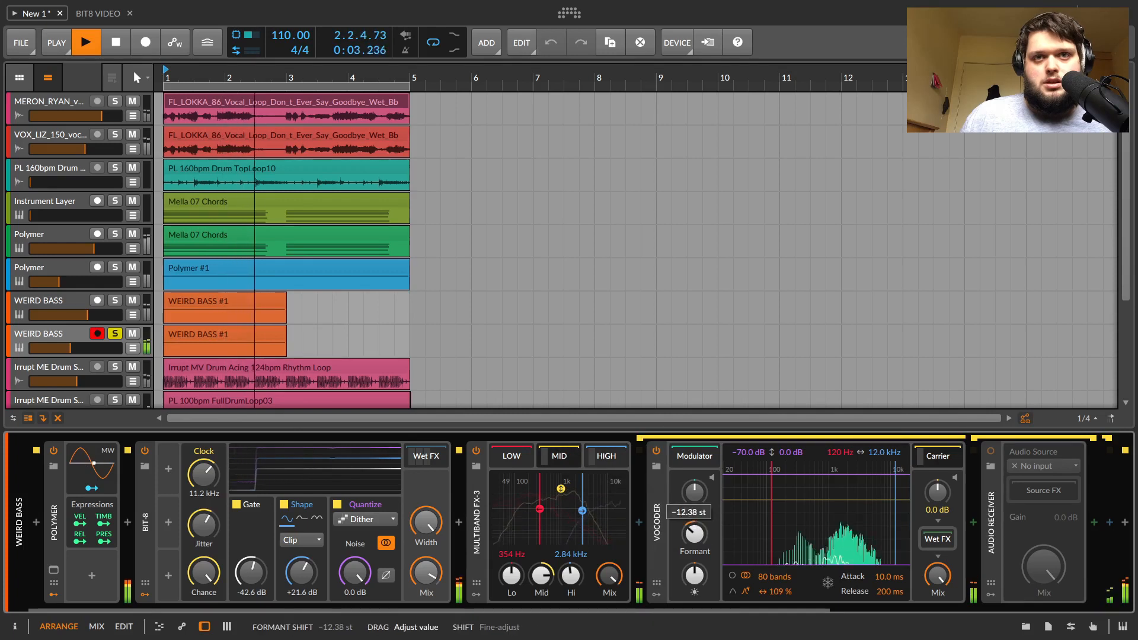
{"action": "key", "text": "space"}
{"action": "key", "text": "space"}
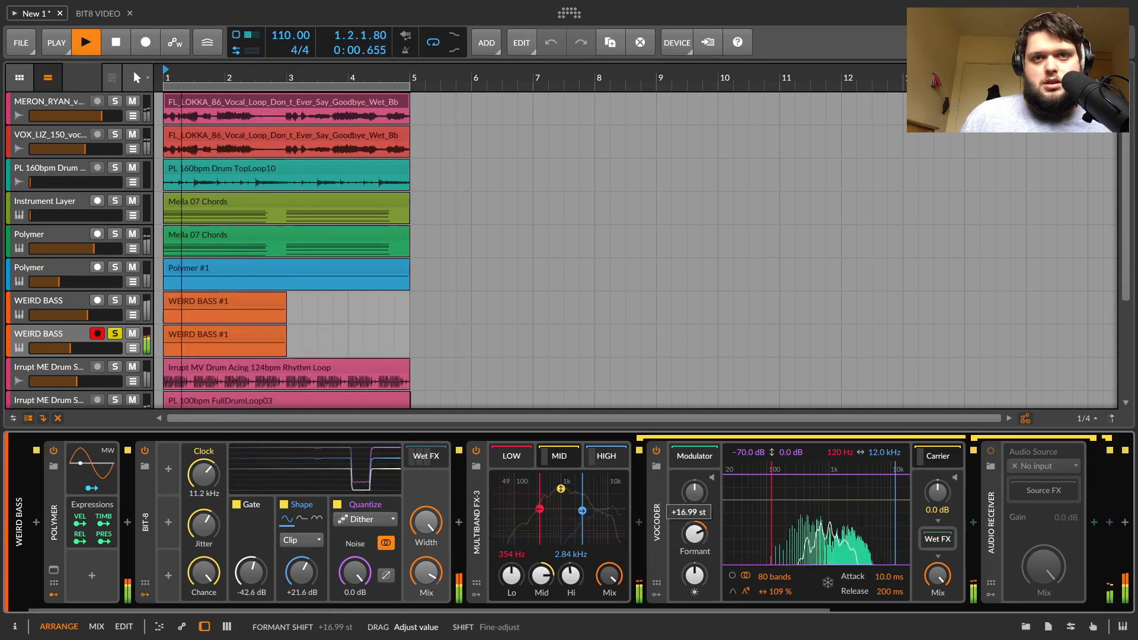
- Try 40 bands in the mid-band Vocoder, then set it to 8 bands with 400 % bandwidth while auditioning the bass
{"action": "key", "text": "space"}
{"action": "left_click_drag", "start_coordinate": [764, 577], "coordinate": [762, 534]}
{"action": "key", "text": "space"}
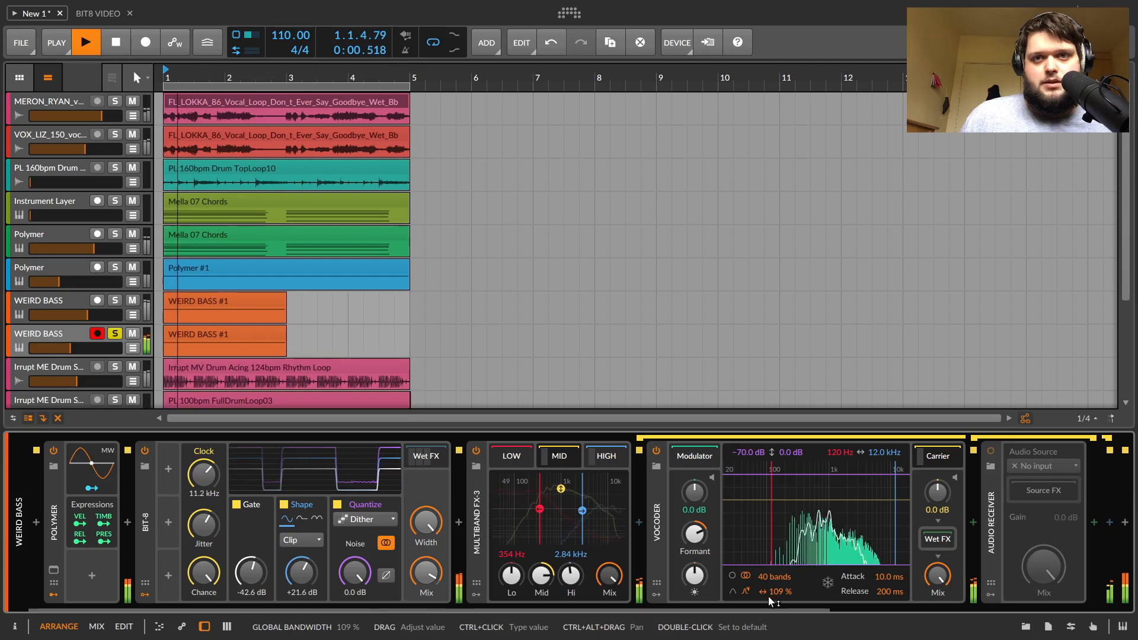
{"action": "left_click_drag", "start_coordinate": [764, 578], "coordinate": [764, 590]}
{"action": "key", "text": "space"}
{"action": "key", "text": "space"}
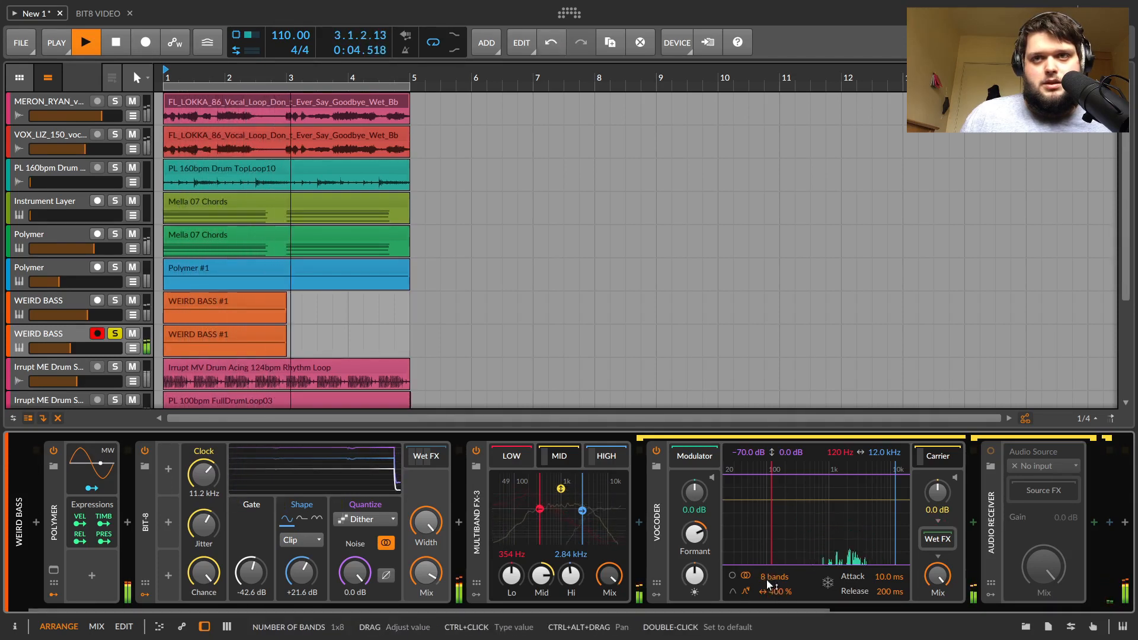
{"action": "key", "text": "space"}
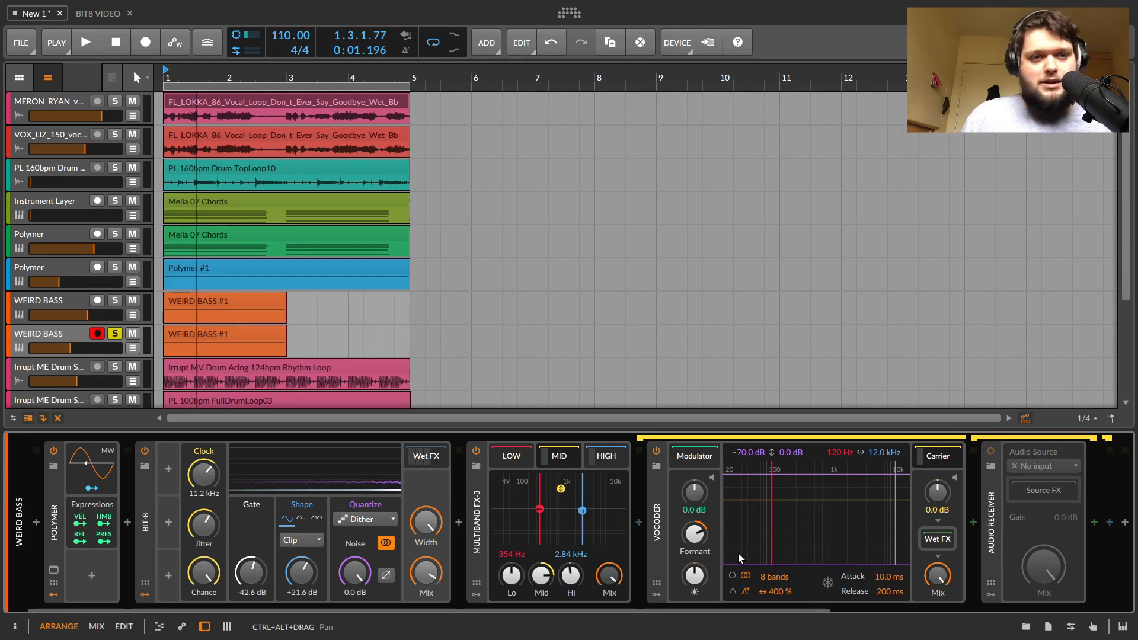
- Solo the first Irrupt ME drum track instead and audition its Vocoder's modulator signal alone, leaving the modulator preview off
{"action": "scroll", "coordinate": [112, 239], "scroll_direction": "down", "scroll_amount": 4}
{"action": "left_click", "coordinate": [114, 236]}
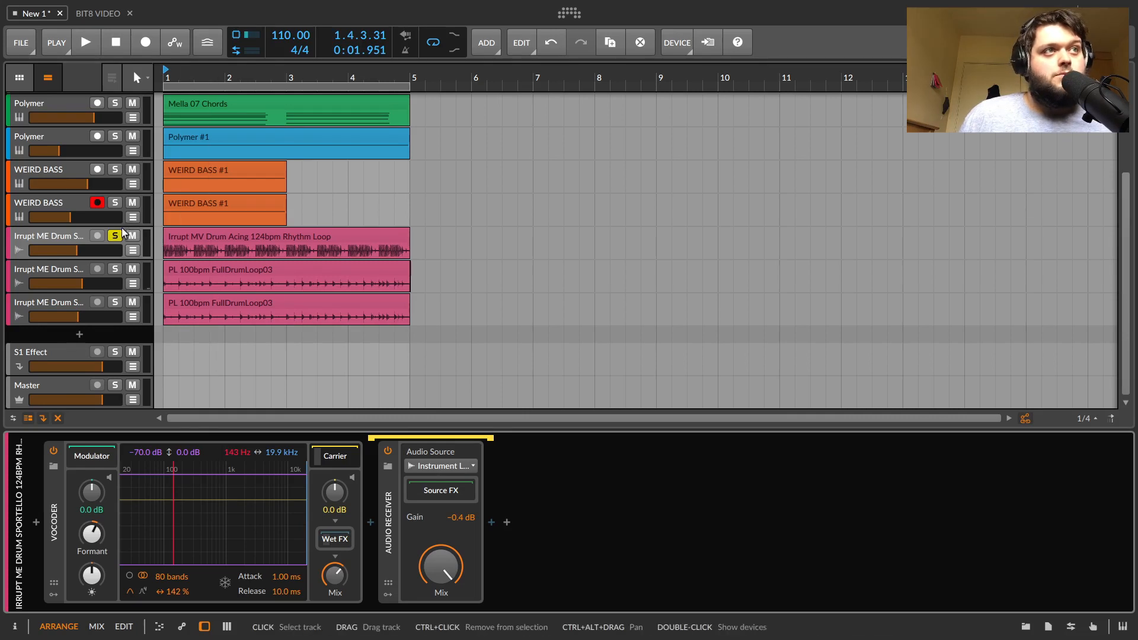
{"action": "left_click", "coordinate": [109, 477]}
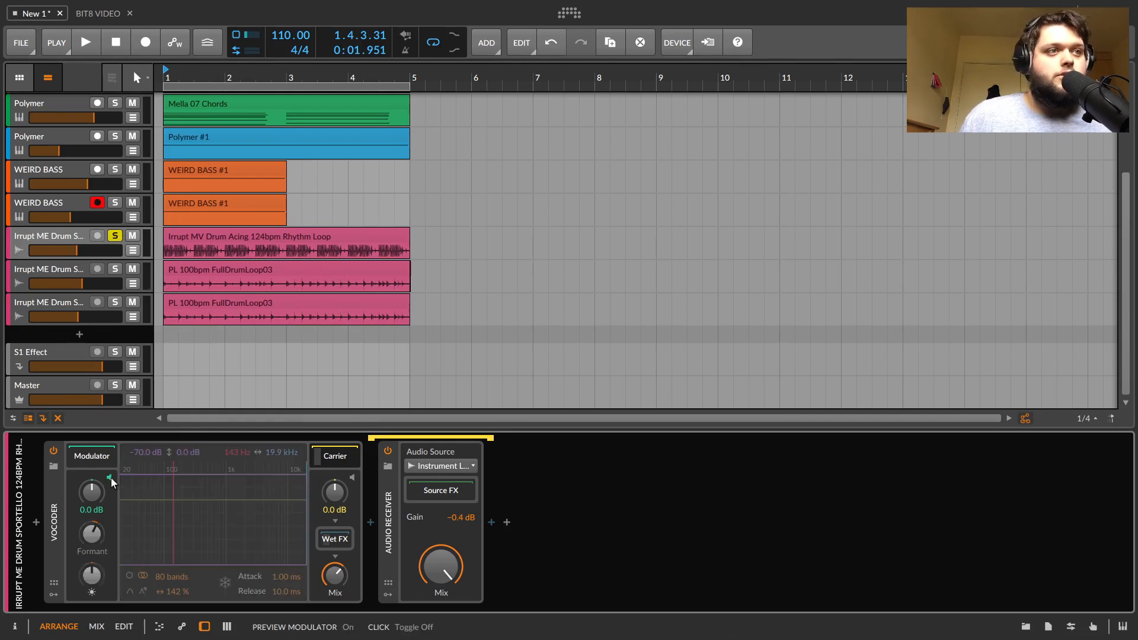
{"action": "key", "text": "space"}
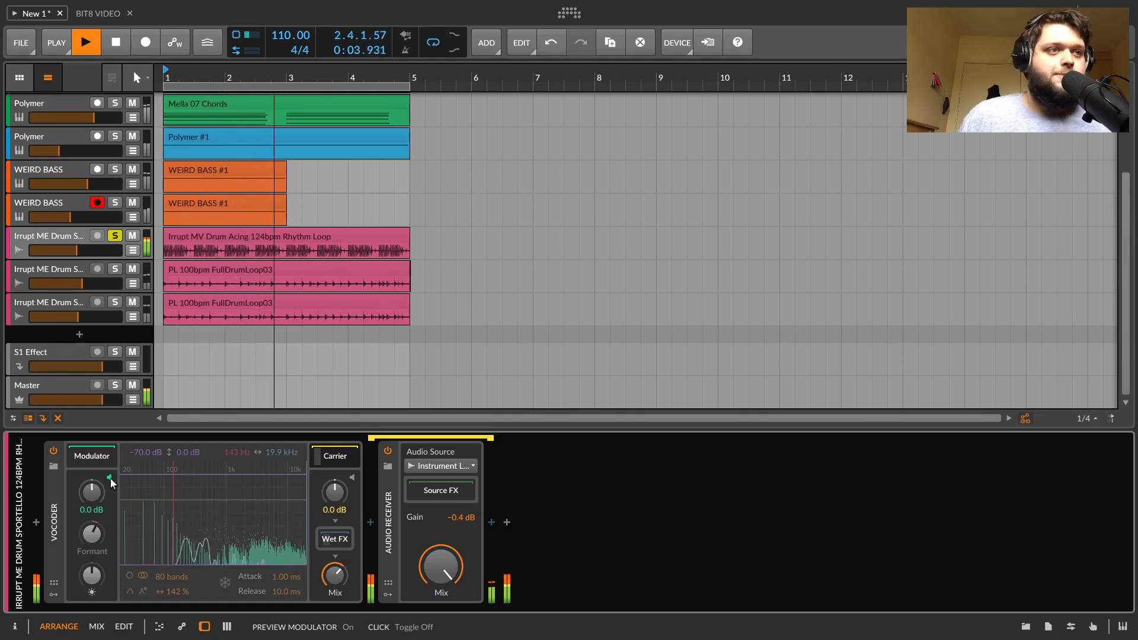
{"action": "left_click", "coordinate": [109, 479]}
{"action": "key", "text": "space"}
- Inspect the drum Vocoder's carrier chain, the Audio Receiver's source choices and the Instrument Layer track's devices
{"action": "left_click", "coordinate": [335, 456]}
{"action": "left_click", "coordinate": [336, 456]}
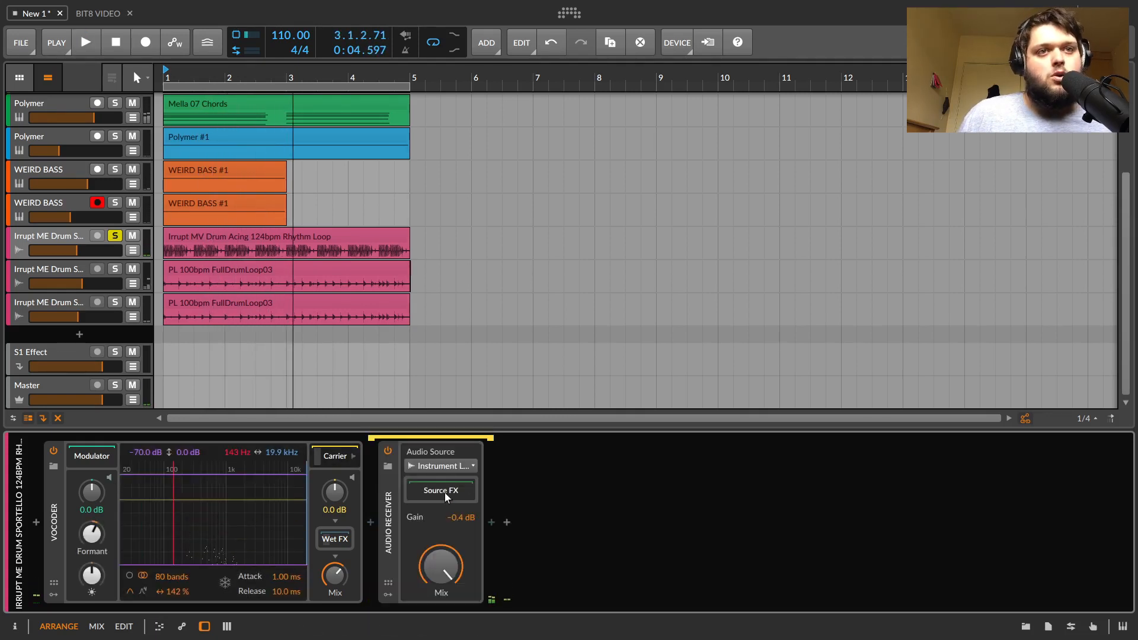
{"action": "left_click", "coordinate": [444, 465]}
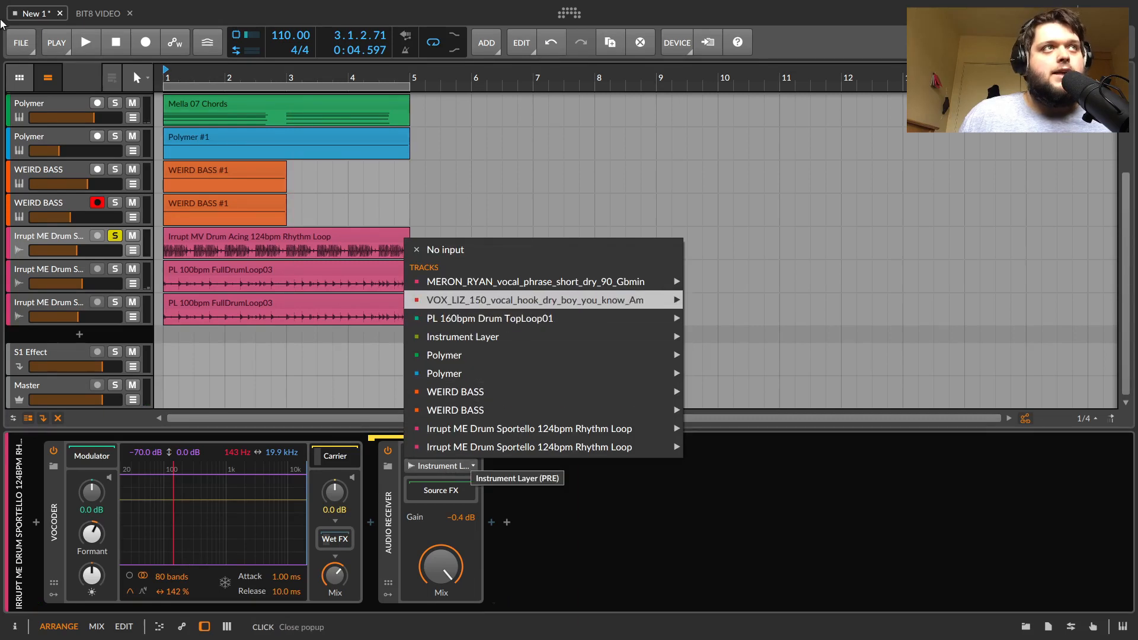
{"action": "left_click", "coordinate": [424, 485]}
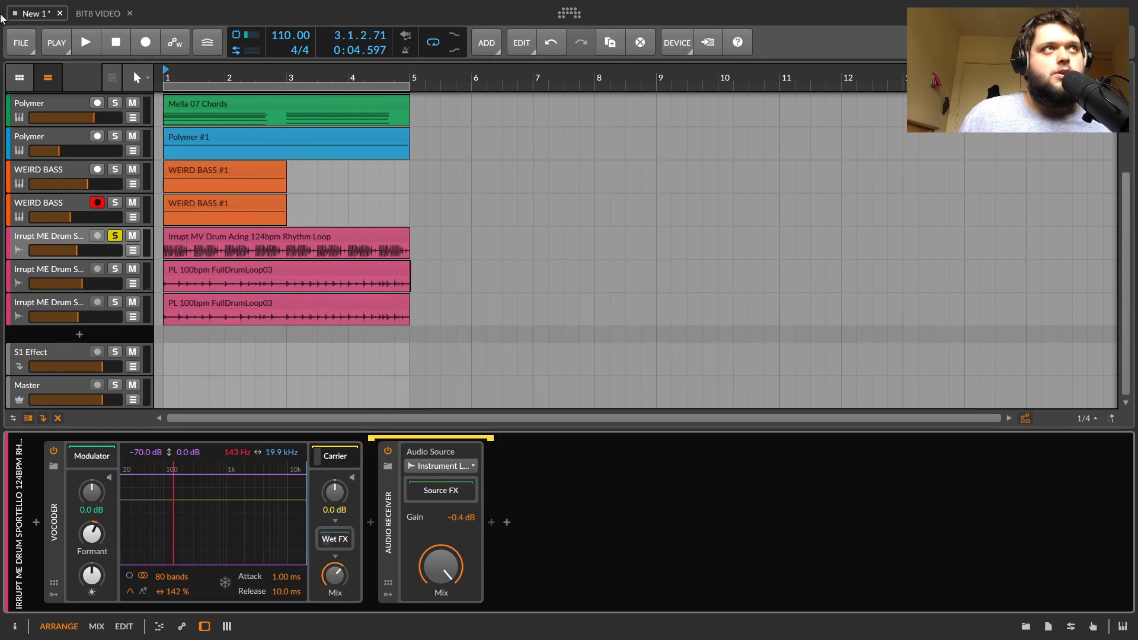
{"action": "scroll", "coordinate": [73, 183], "scroll_direction": "up", "scroll_amount": 4}
{"action": "left_click", "coordinate": [65, 200]}
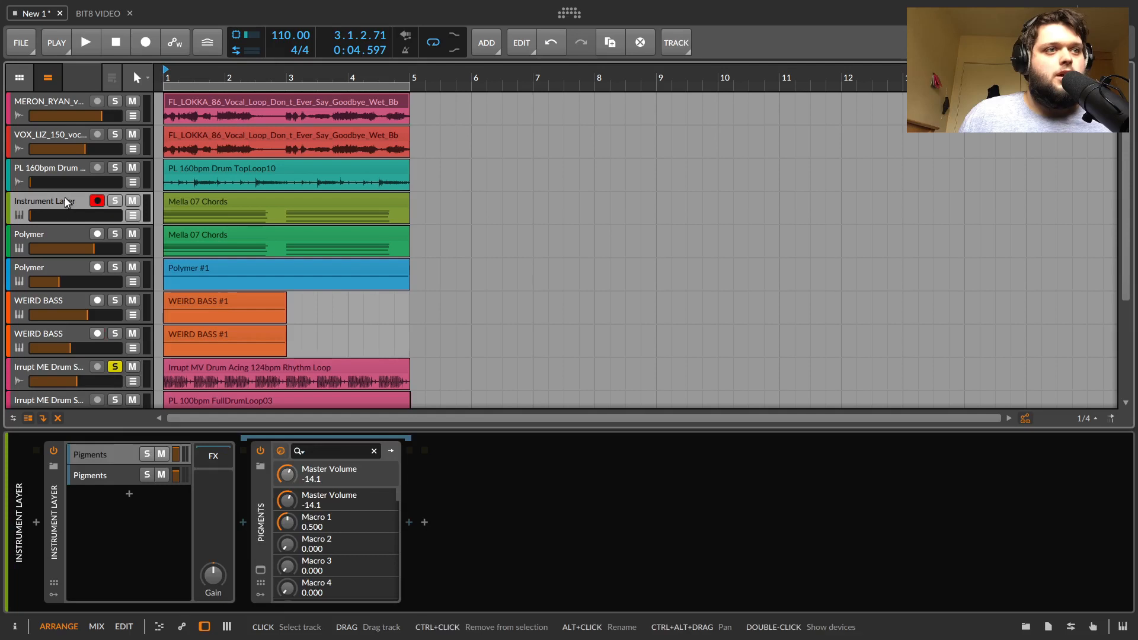
{"action": "scroll", "coordinate": [78, 261], "scroll_direction": "down", "scroll_amount": 3}
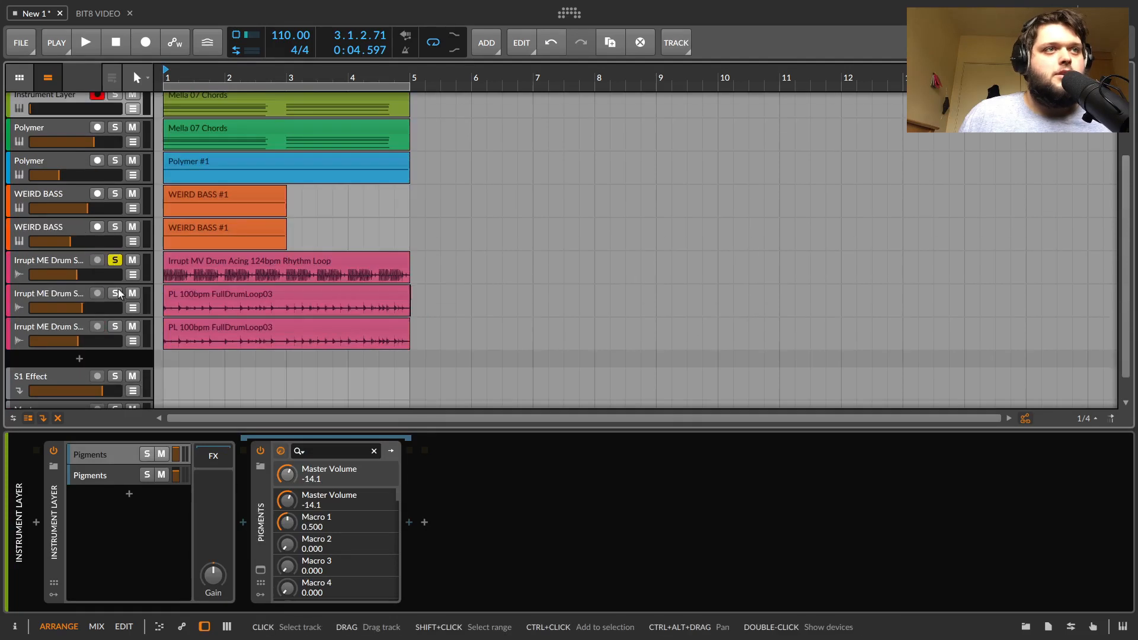
- Play the first drum loop's Vocoder, set its release to 71.1 ms, and try a 1.00 s attack before returning to 1.00 ms
{"action": "left_click", "coordinate": [78, 262]}
{"action": "key", "text": "space"}
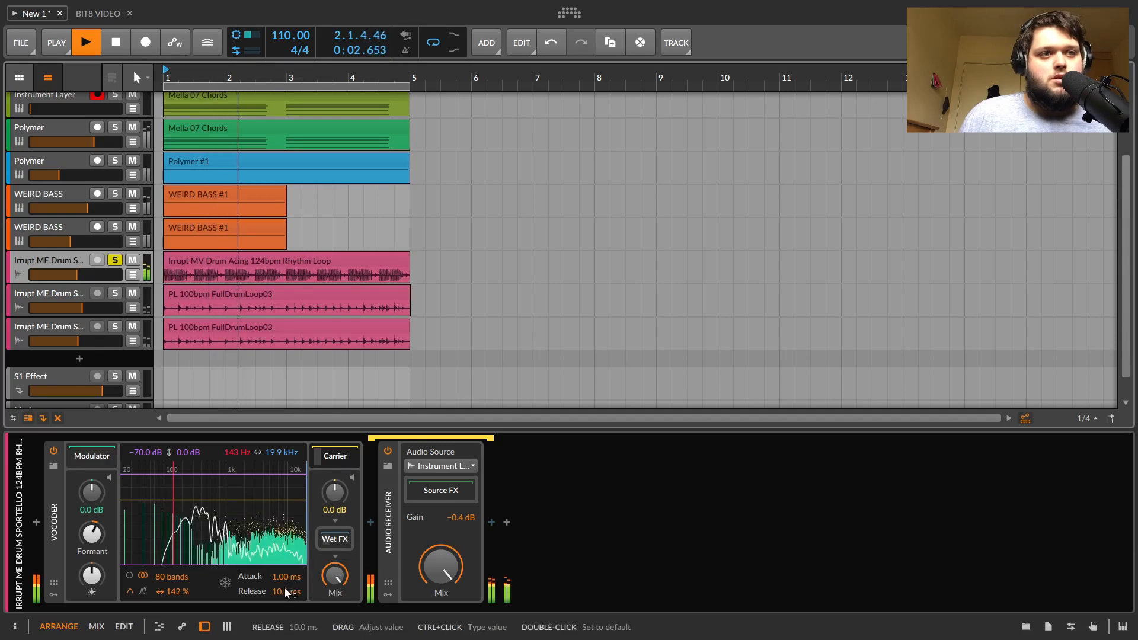
{"action": "mouse_move", "coordinate": [286, 591]}
{"action": "left_mouse_down"}
{"action": "mouse_move", "coordinate": [286, 563]}
{"action": "mouse_move", "coordinate": [273, 572]}
{"action": "mouse_move", "coordinate": [274, 610]}
{"action": "left_mouse_up"}
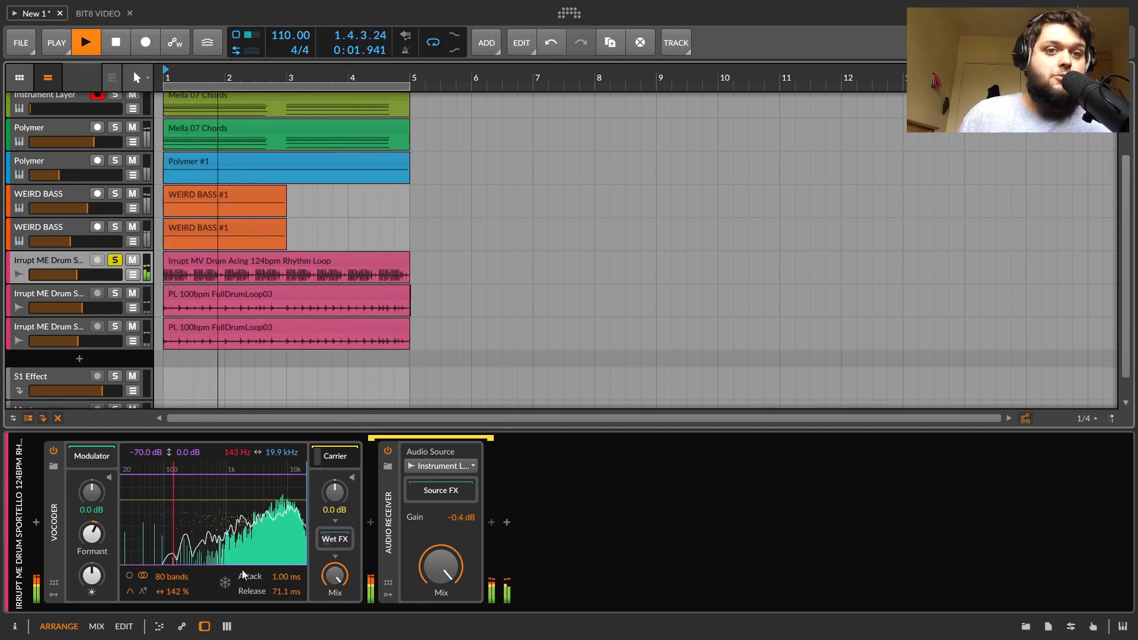
{"action": "left_click_drag", "start_coordinate": [280, 581], "coordinate": [280, 533]}
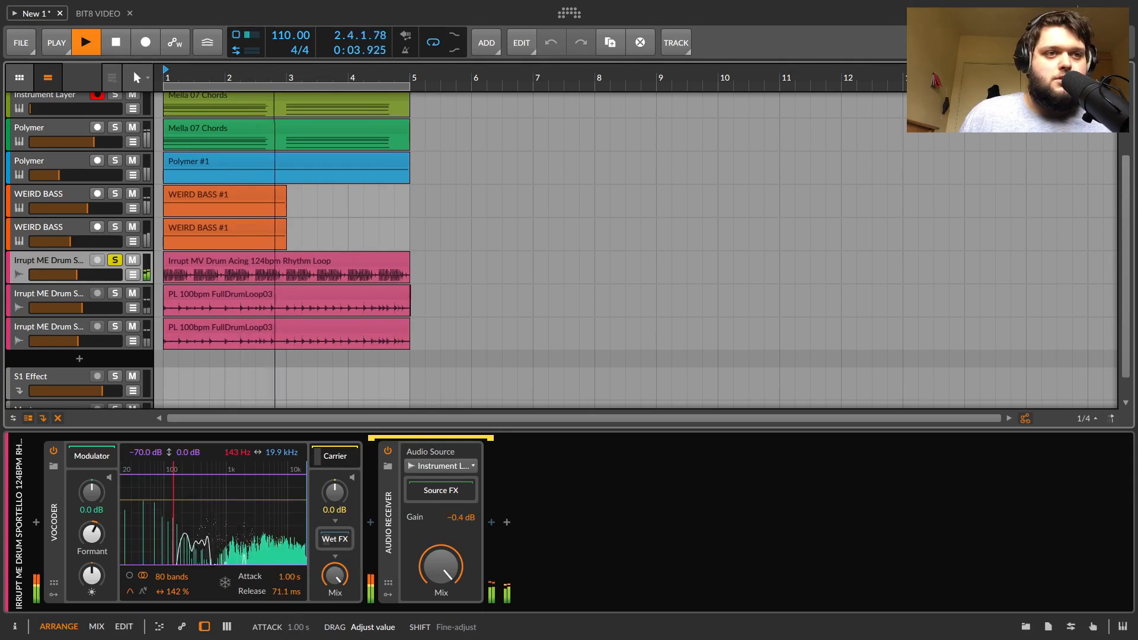
{"action": "left_click_drag", "start_coordinate": [282, 581], "coordinate": [282, 611]}
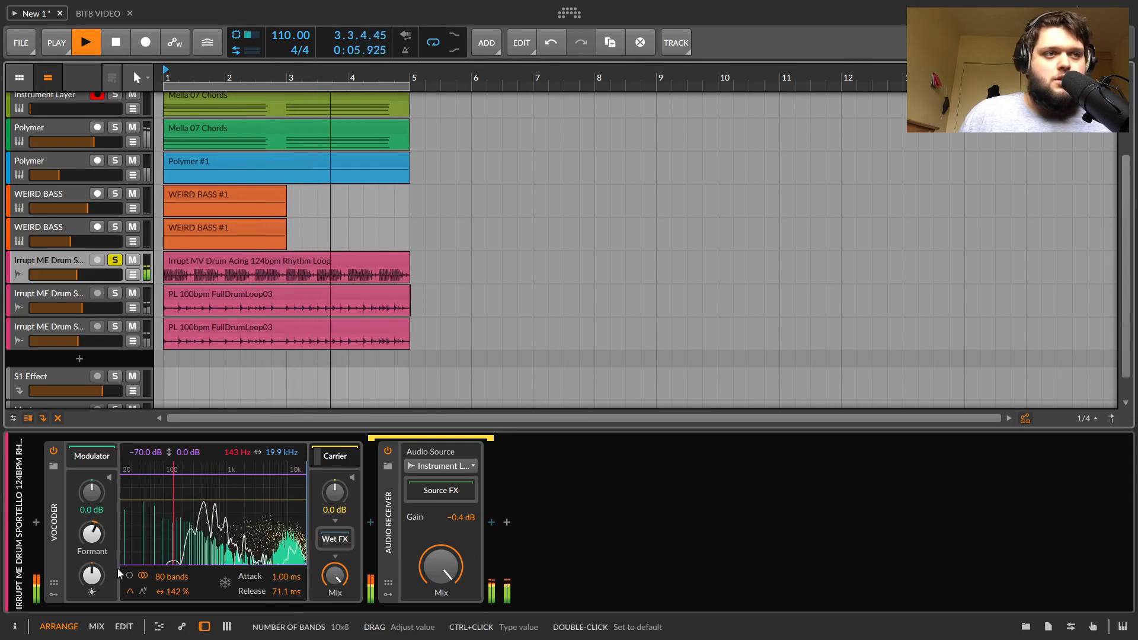
- Try the drum Vocoder at 24 bands with 400 % bandwidth, resetting its release to default and varying its mix, band count and formant
{"action": "mouse_move", "coordinate": [164, 580]}
{"action": "left_mouse_down"}
{"action": "mouse_move", "coordinate": [164, 599]}
{"action": "mouse_move", "coordinate": [172, 552]}
{"action": "mouse_move", "coordinate": [163, 595]}
{"action": "left_mouse_up"}
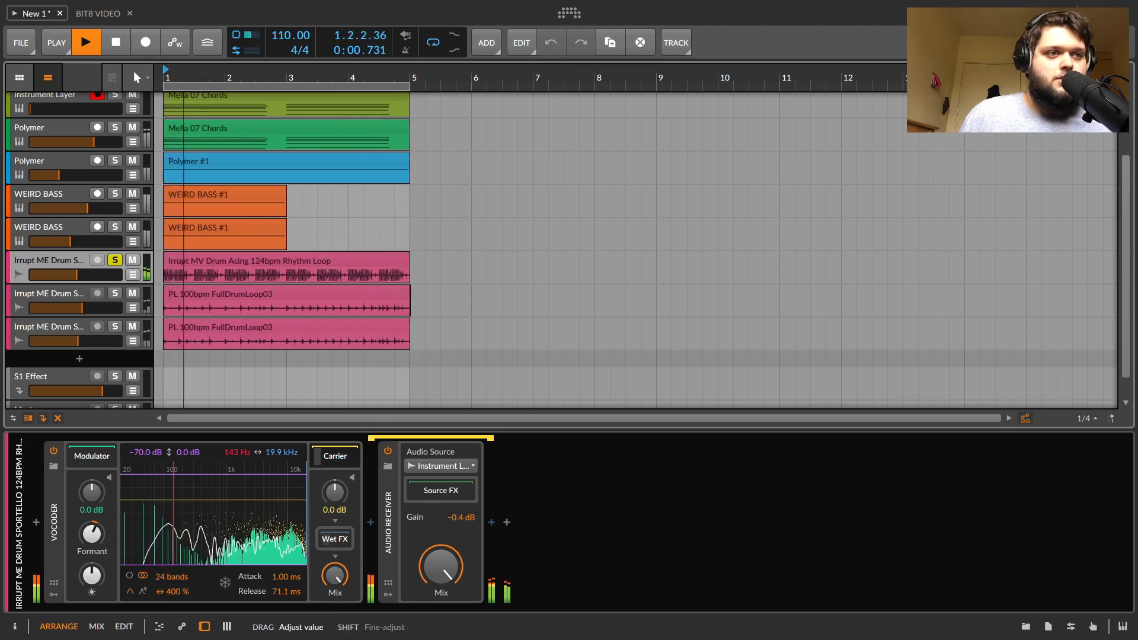
{"action": "left_click_drag", "start_coordinate": [333, 581], "coordinate": [333, 603]}
{"action": "double_click", "coordinate": [278, 592]}
{"action": "left_click_drag", "start_coordinate": [163, 583], "coordinate": [163, 587]}
{"action": "left_click_drag", "start_coordinate": [91, 534], "coordinate": [93, 522]}
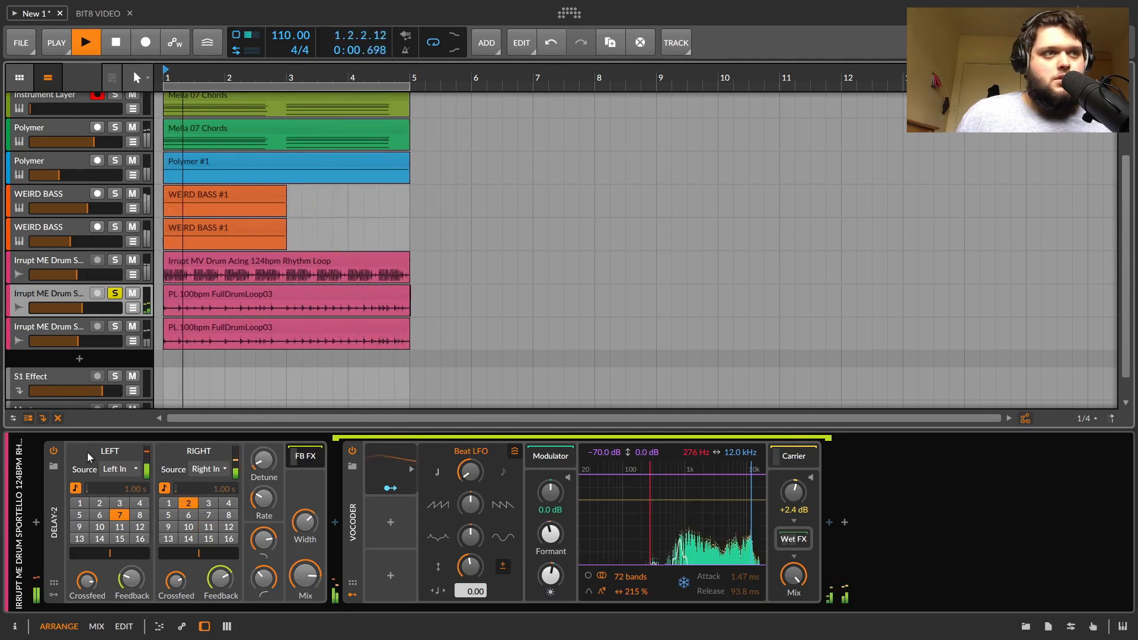
- Set Delay-2's left source to Mono and right source to Left In, with unsynced delay times of 88.8 ms and 32.4 ms
{"action": "left_click", "coordinate": [115, 469]}
{"action": "left_click", "coordinate": [130, 502]}
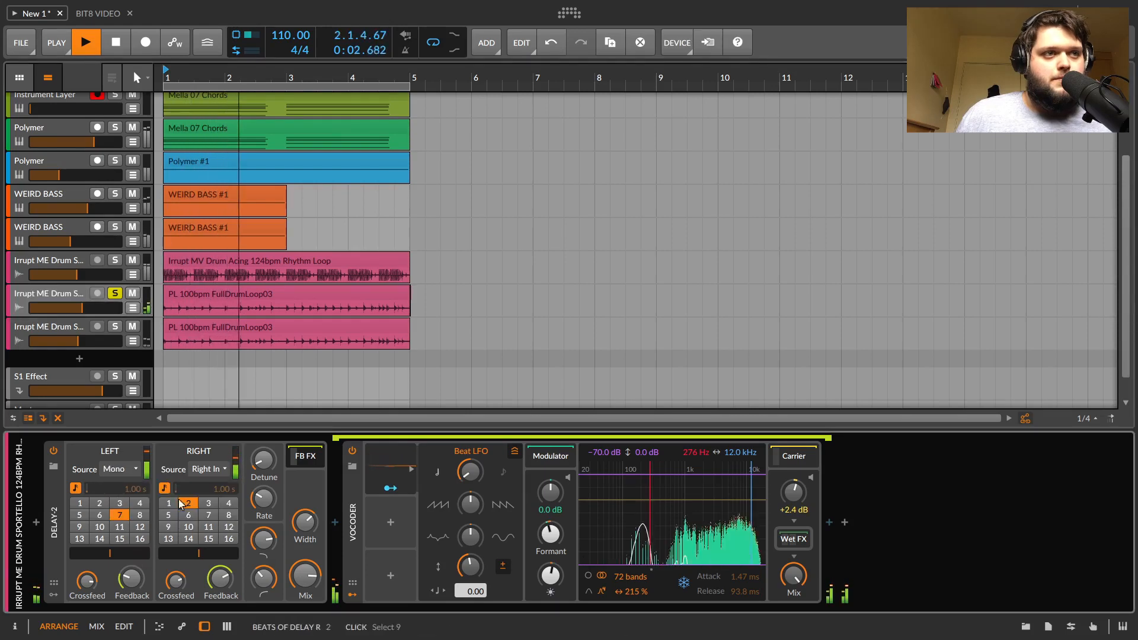
{"action": "left_click", "coordinate": [215, 468]}
{"action": "left_click", "coordinate": [233, 489]}
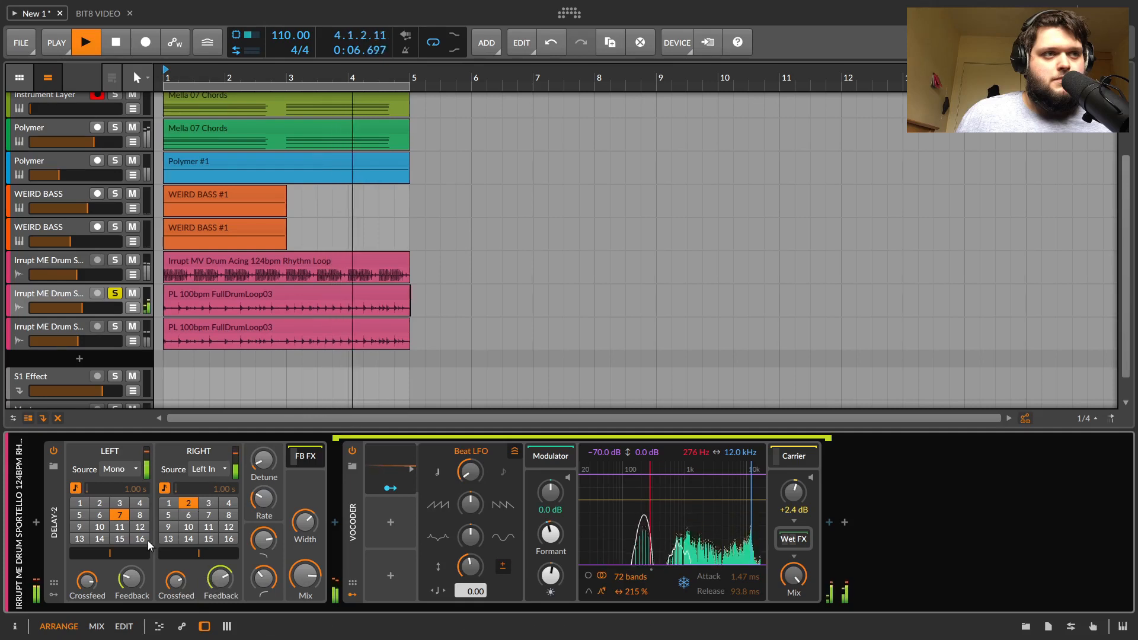
{"action": "left_click", "coordinate": [75, 488]}
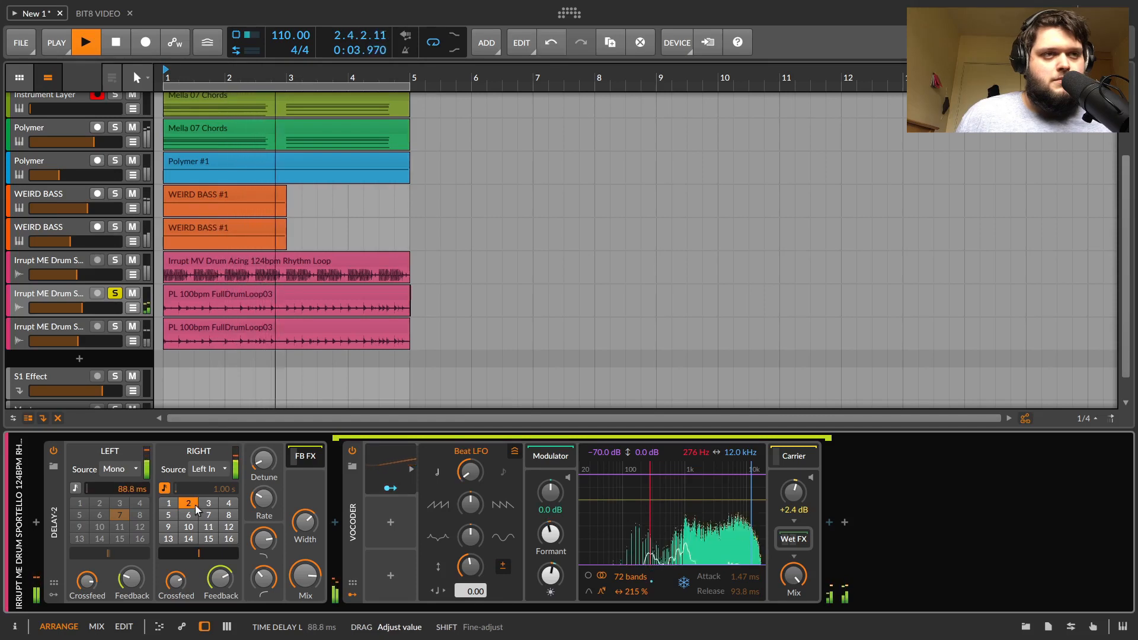
{"action": "left_click", "coordinate": [164, 488]}
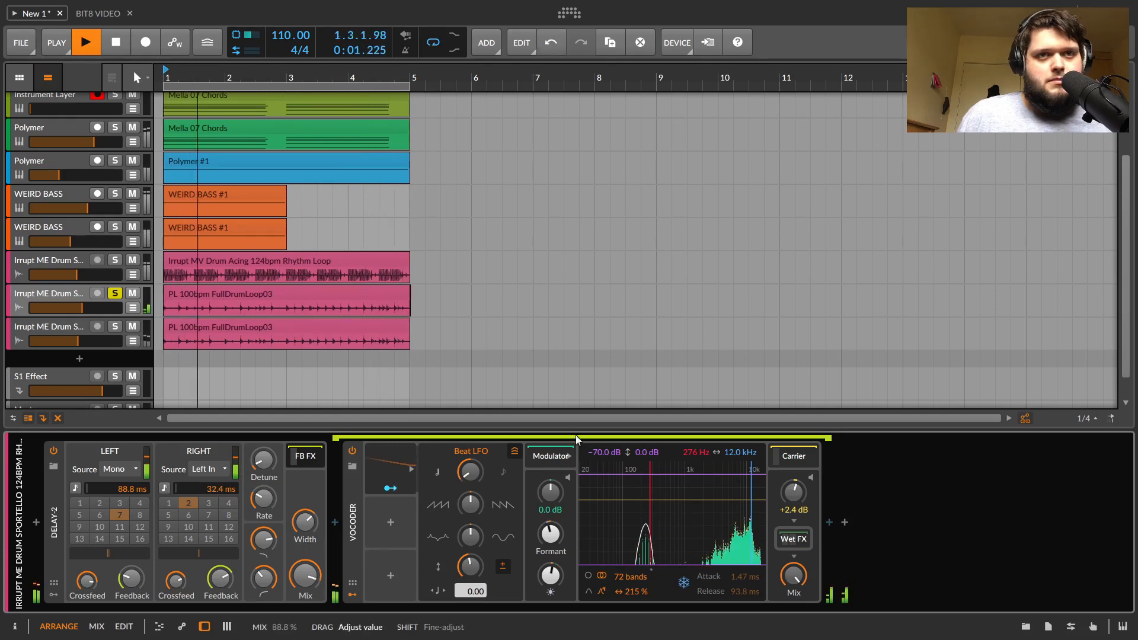
- Raise the formant and brightness of the second drum loop's Vocoder, widen its bandwidth to 400 %, and increase the track's volume
{"action": "left_click_drag", "start_coordinate": [550, 491], "coordinate": [550, 488]}
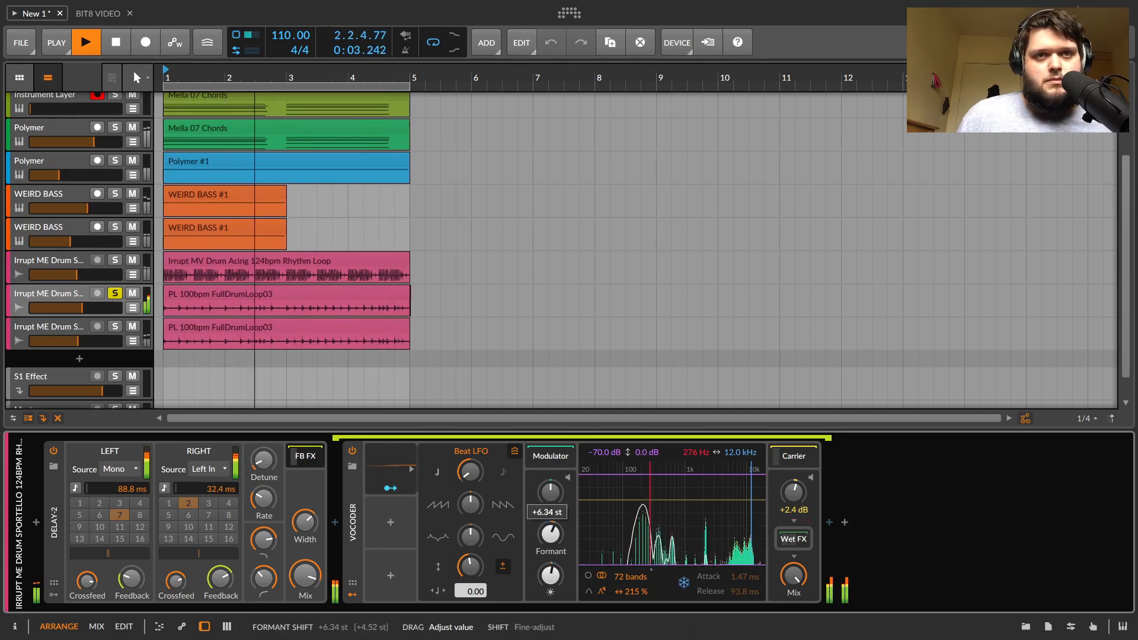
{"action": "left_click_drag", "start_coordinate": [550, 594], "coordinate": [550, 583]}
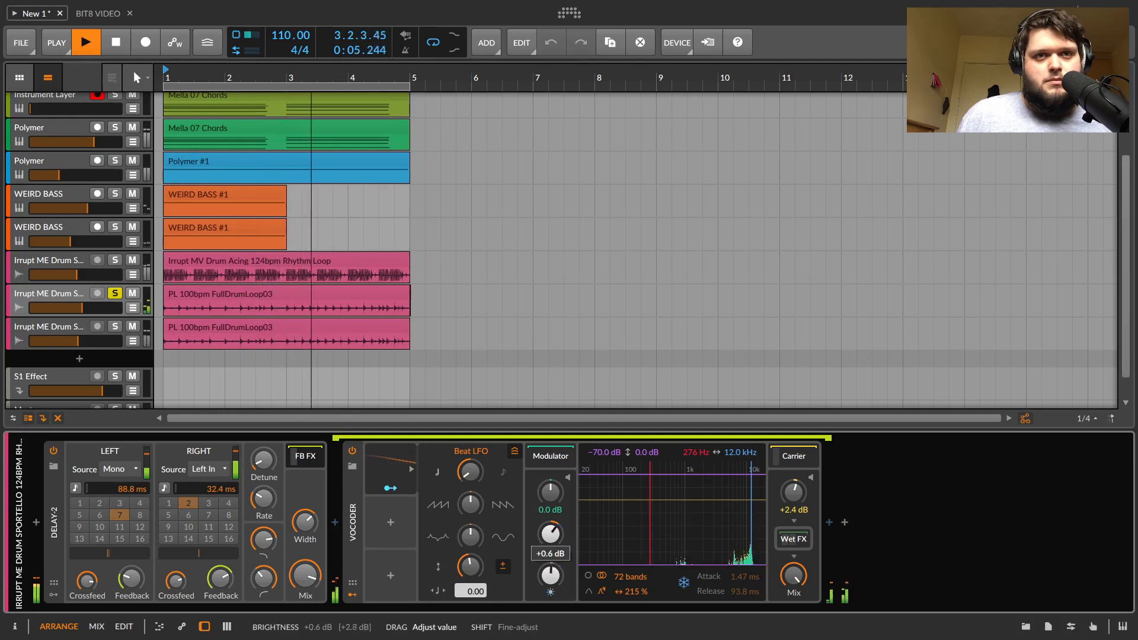
{"action": "left_click_drag", "start_coordinate": [550, 534], "coordinate": [550, 512]}
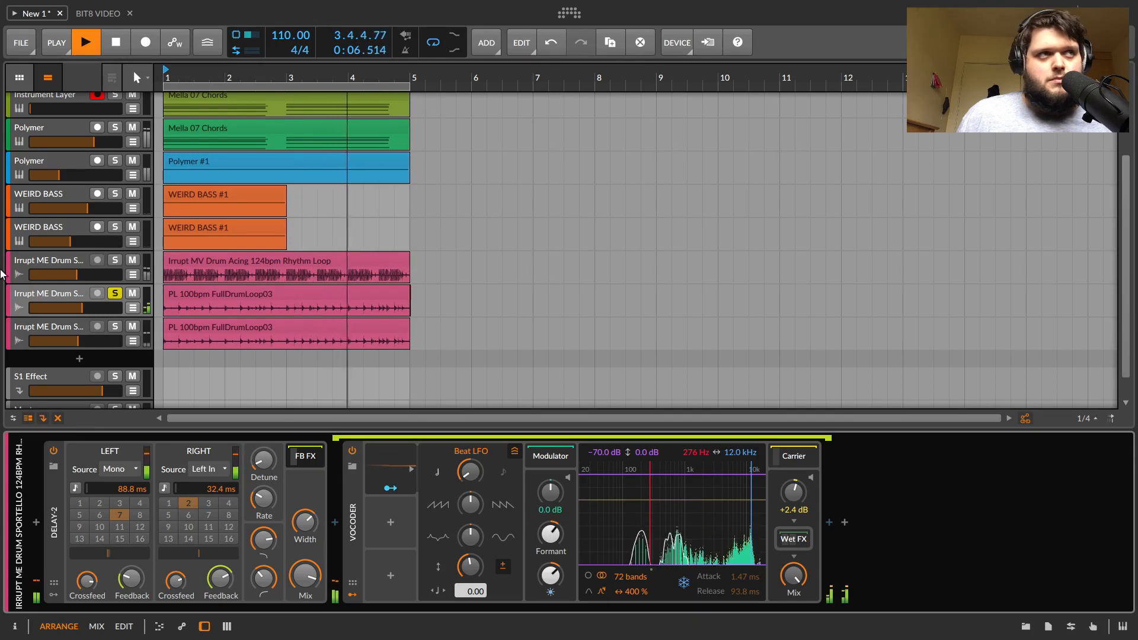
{"action": "left_click_drag", "start_coordinate": [77, 311], "coordinate": [90, 312]}
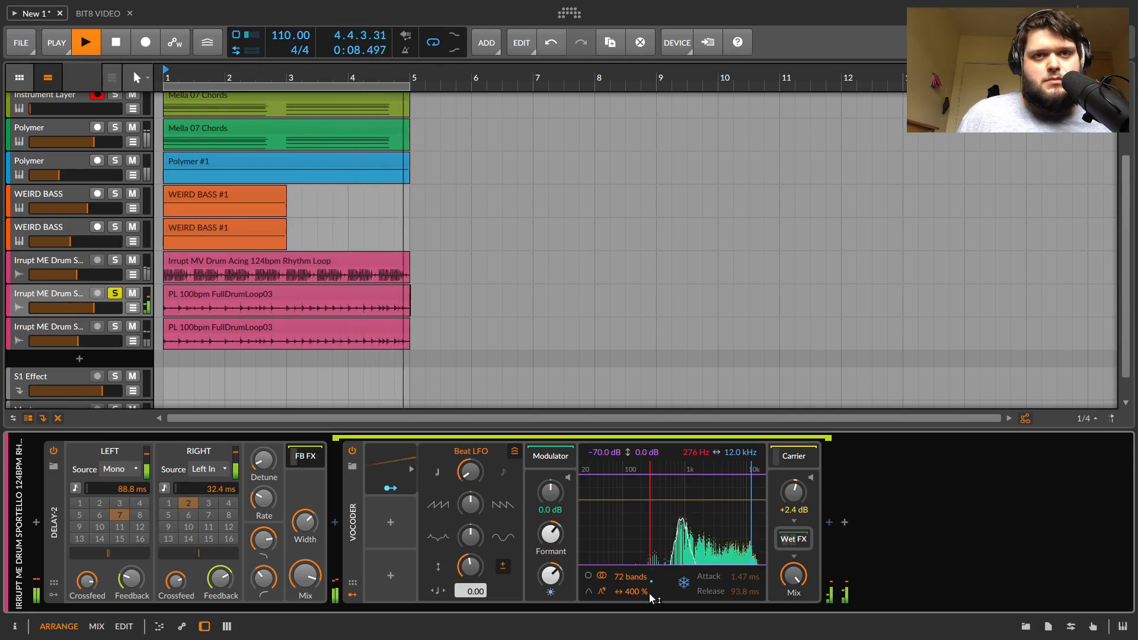
- Audition the second drum loop's Vocoder at 64 and 24 bands, narrowing the bandwidth to 145 % and lowering the formant, and stop playback
{"action": "left_click", "coordinate": [559, 560]}
{"action": "left_click", "coordinate": [550, 536]}
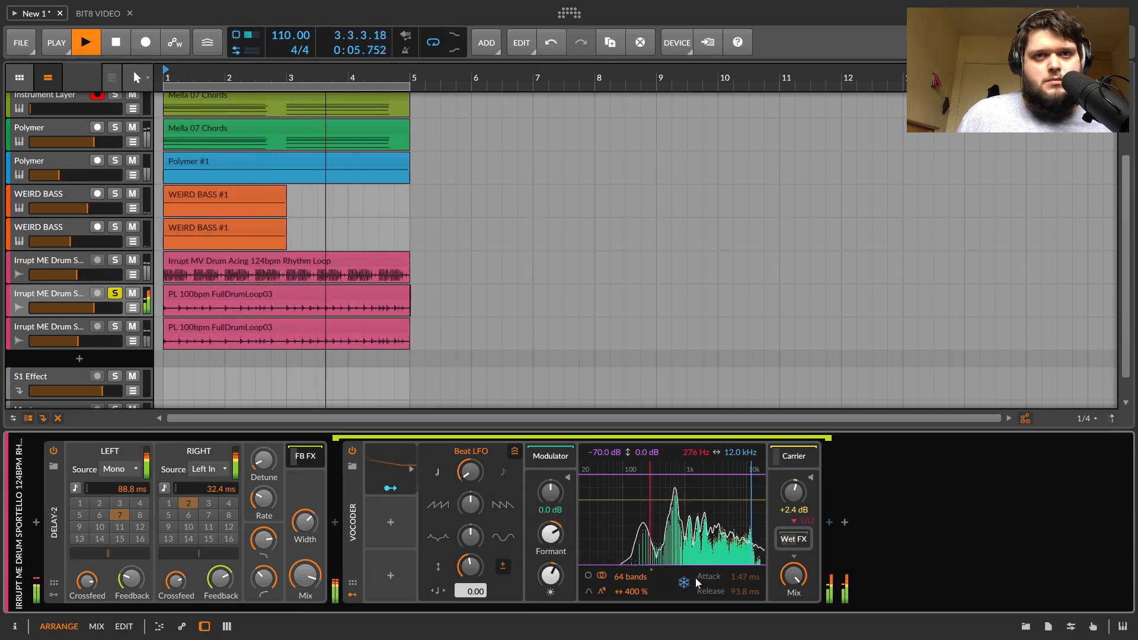
{"action": "mouse_move", "coordinate": [631, 591]}
{"action": "left_mouse_down"}
{"action": "mouse_move", "coordinate": [632, 611]}
{"action": "mouse_move", "coordinate": [630, 589]}
{"action": "left_mouse_up"}
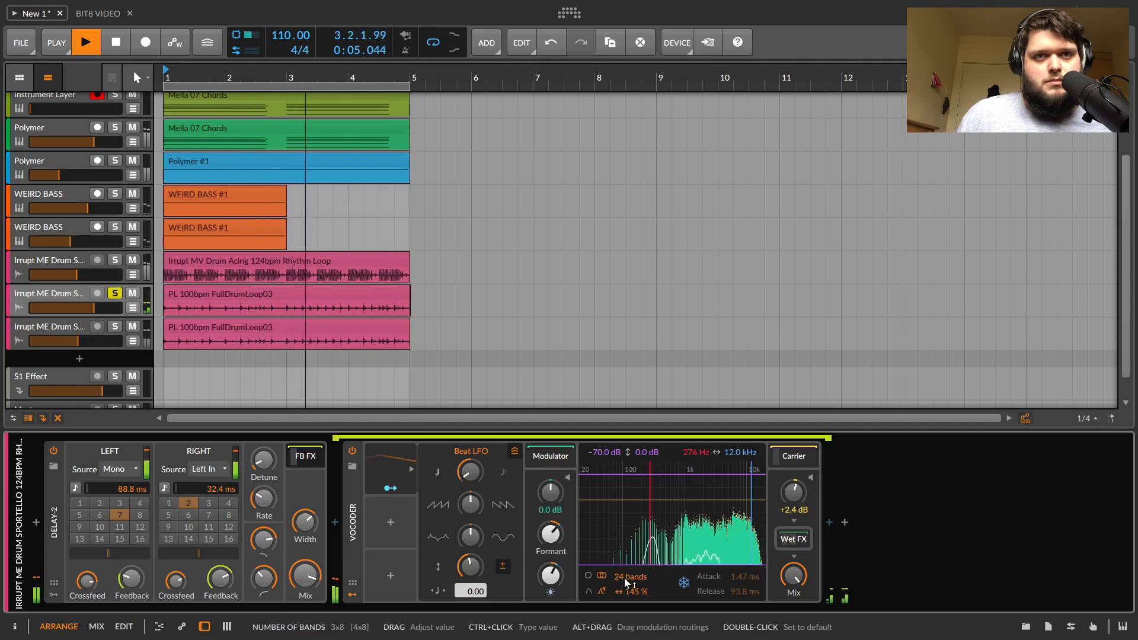
{"action": "left_click_drag", "start_coordinate": [627, 583], "coordinate": [627, 592]}
{"action": "left_click_drag", "start_coordinate": [551, 534], "coordinate": [551, 575]}
{"action": "key", "text": "space"}
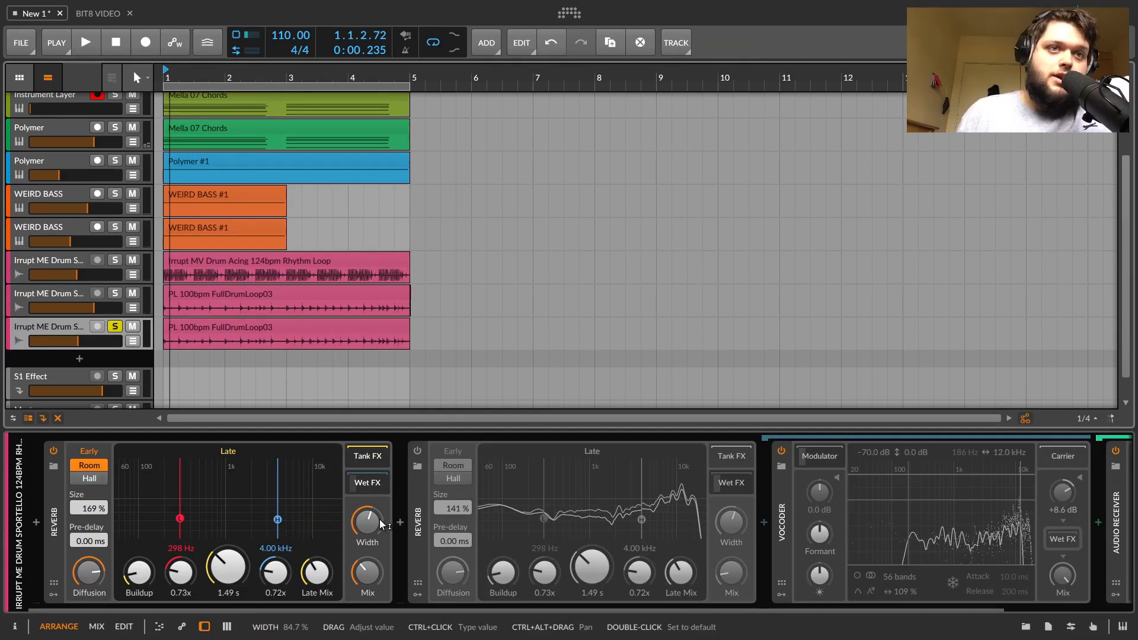
- Show the Vocoder in the Reverb's Wet FX chain on the third drum track and compare the loop with that Vocoder enabled and bypassed
{"action": "left_click", "coordinate": [360, 485]}
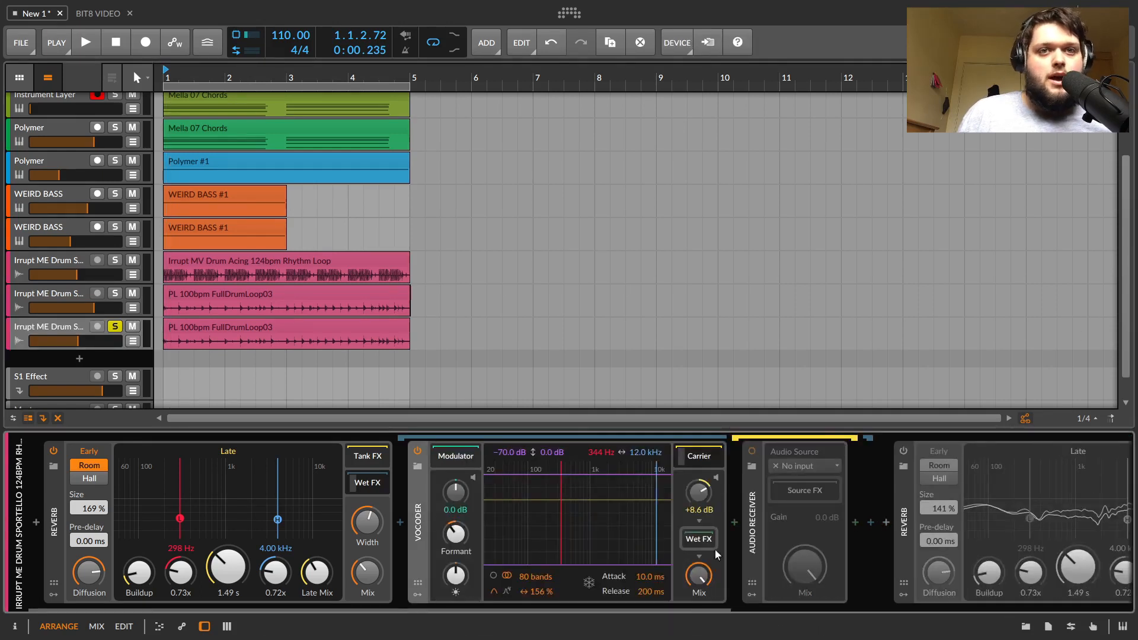
{"action": "key", "text": "space"}
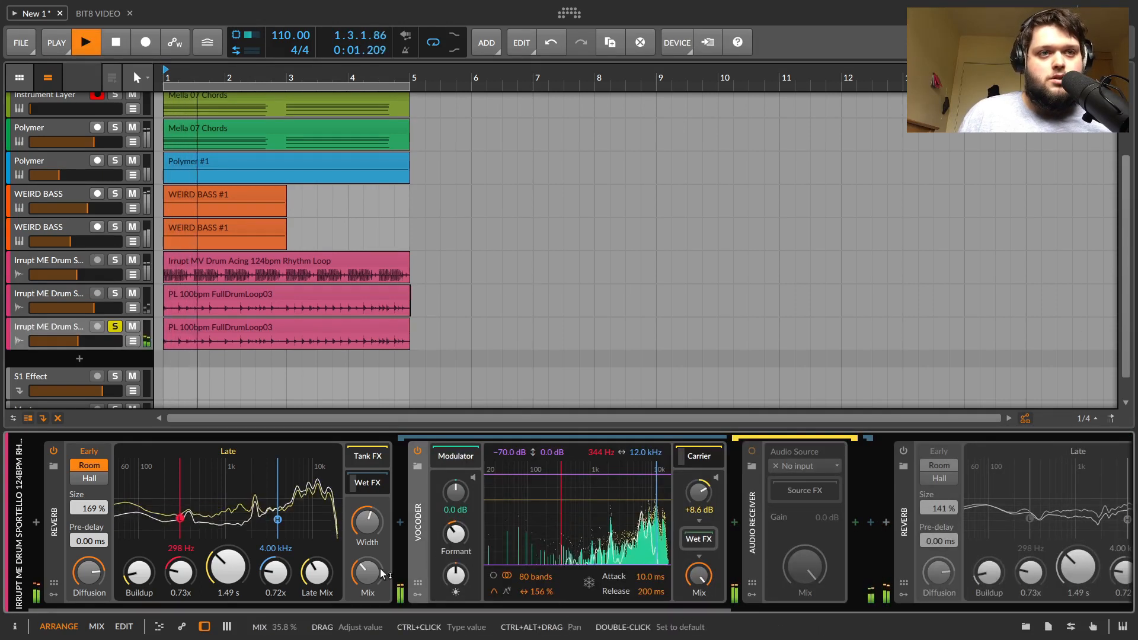
{"action": "left_click", "coordinate": [417, 451]}
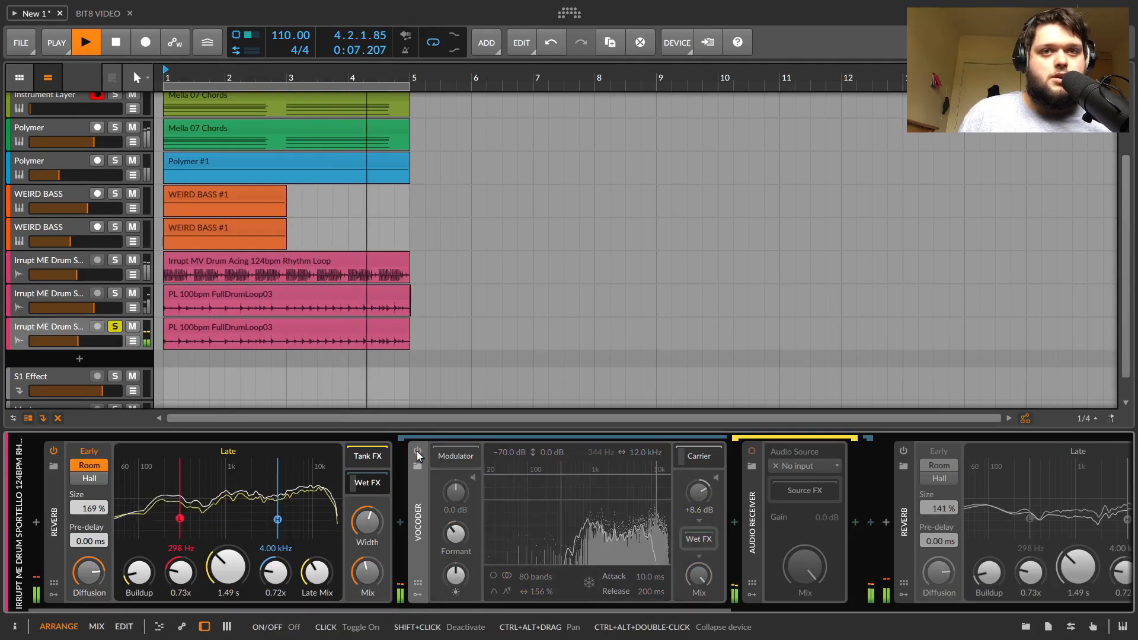
- Re-enable the first Reverb's Wet FX Vocoder and audition it at 48 bands, 20.3 % bandwidth, 60.3 ms attack, 10.0 s release and -12.10 st formant
{"action": "left_click", "coordinate": [417, 451]}
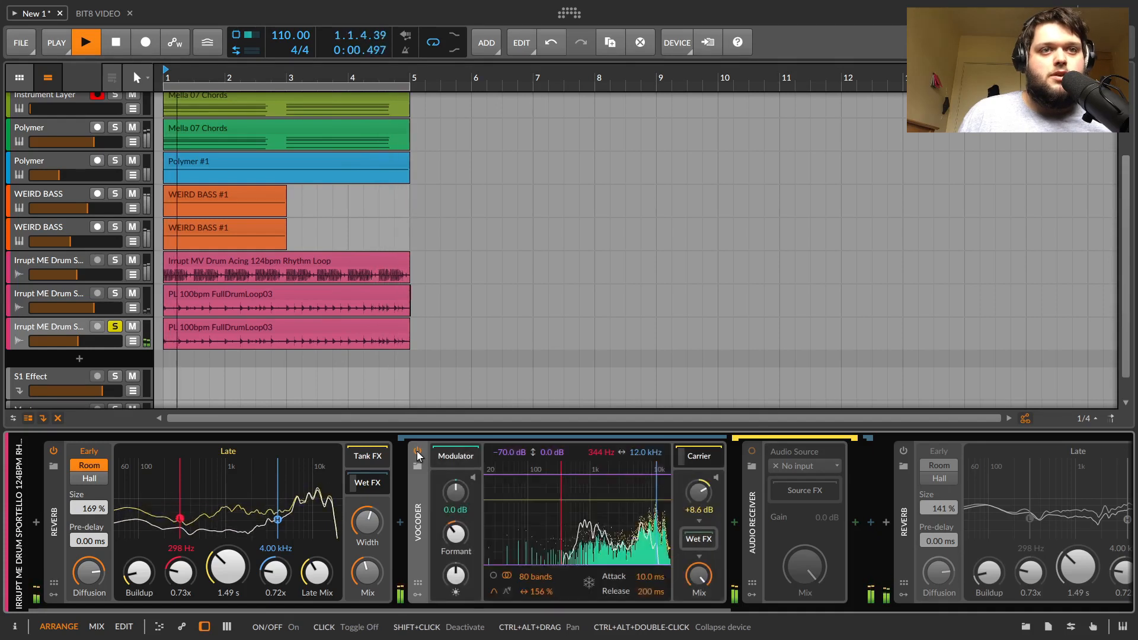
{"action": "double_click", "coordinate": [451, 540]}
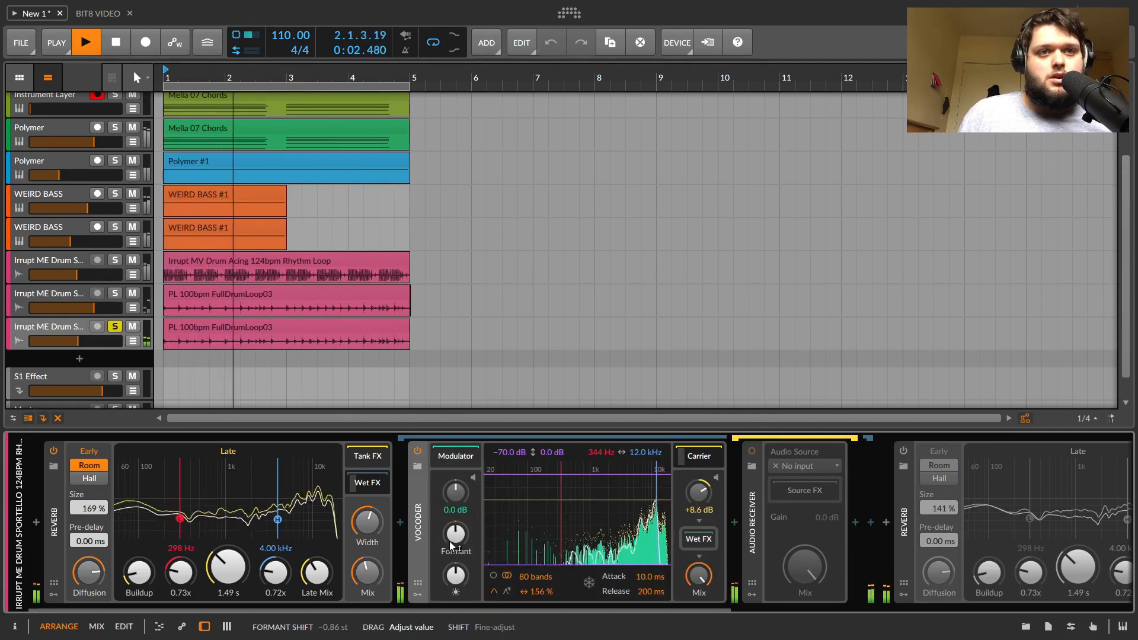
{"action": "left_click_drag", "start_coordinate": [456, 581], "coordinate": [535, 592]}
{"action": "left_click_drag", "start_coordinate": [536, 592], "coordinate": [537, 610]}
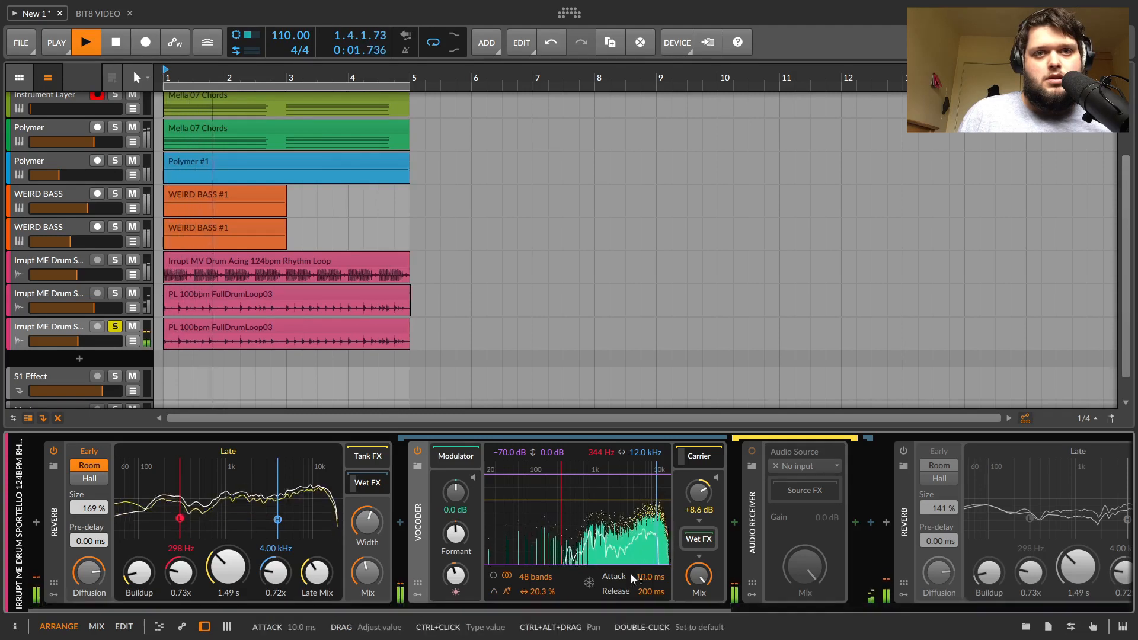
{"action": "left_click_drag", "start_coordinate": [651, 591], "coordinate": [650, 563]}
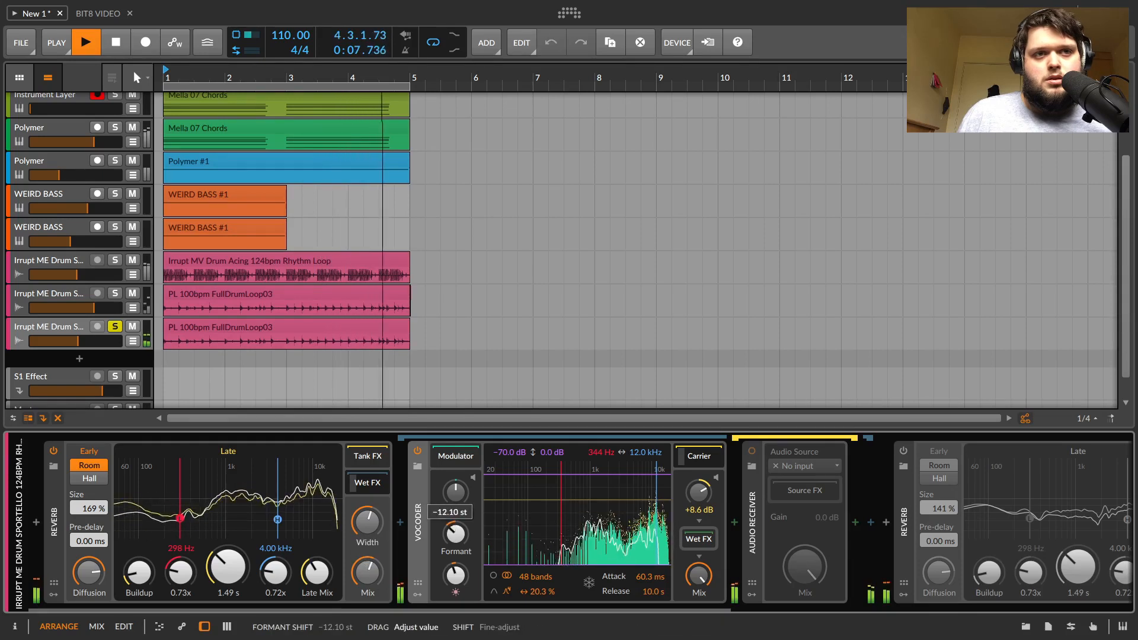
{"action": "left_click_drag", "start_coordinate": [467, 525], "coordinate": [466, 534]}
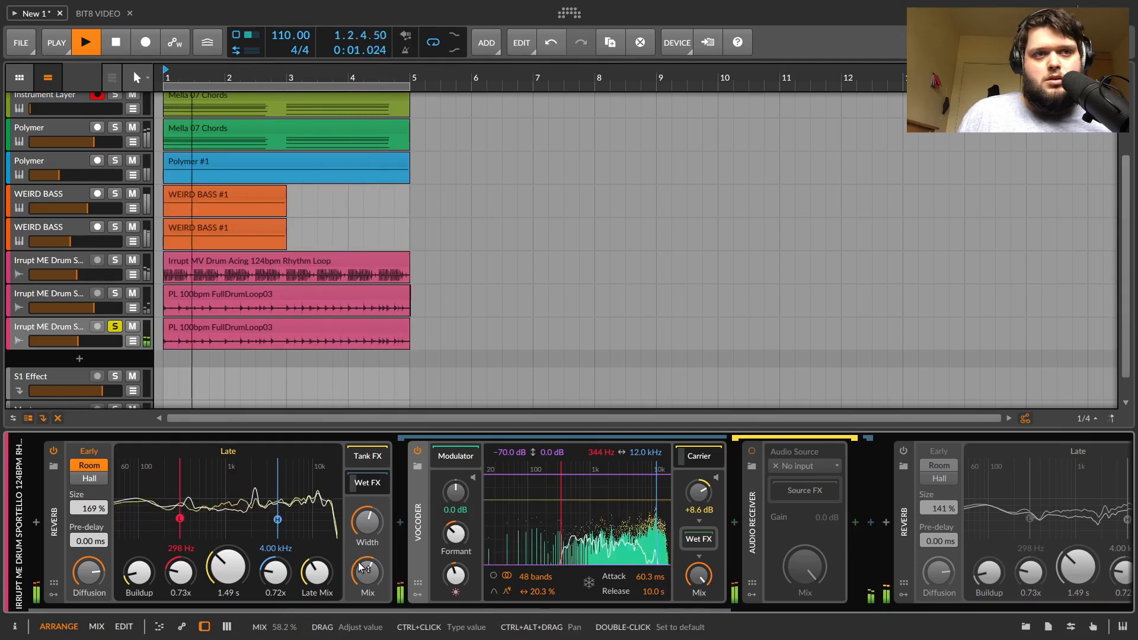
- Lower the first Reverb's mix to 20.6 % and lengthen its reverb time to 2.68 s while raising the Vocoder's formant, and stop playback
{"action": "left_click_drag", "start_coordinate": [368, 572], "coordinate": [368, 578]}
{"action": "mouse_move", "coordinate": [455, 534]}
{"action": "left_mouse_down"}
{"action": "mouse_move", "coordinate": [456, 510]}
{"action": "mouse_move", "coordinate": [455, 538]}
{"action": "left_mouse_up"}
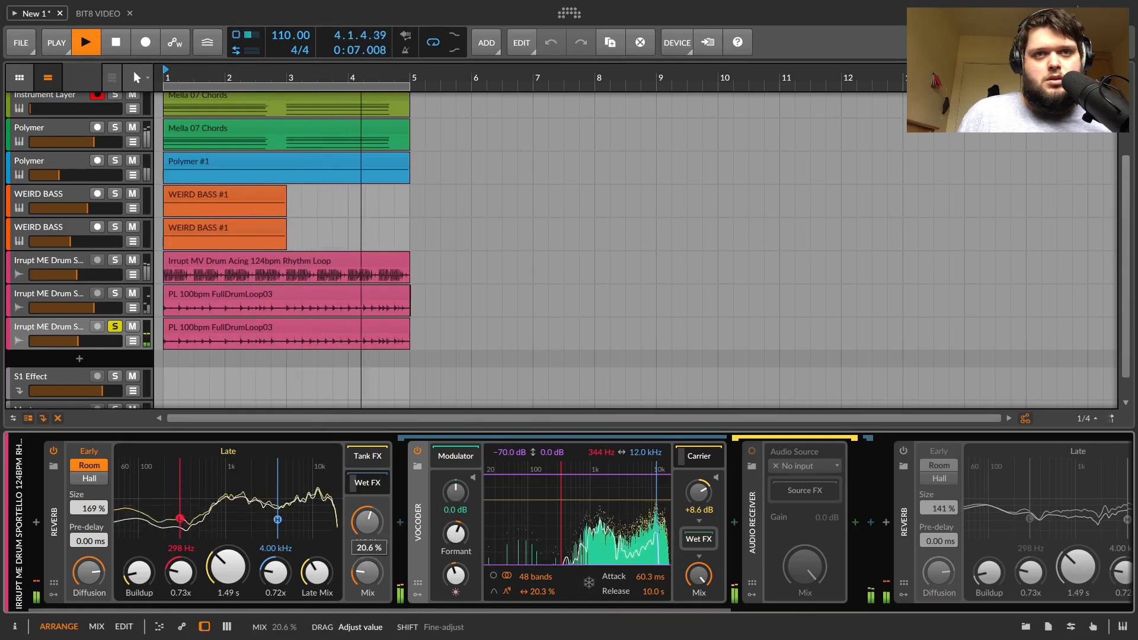
{"action": "left_click_drag", "start_coordinate": [229, 567], "coordinate": [228, 554]}
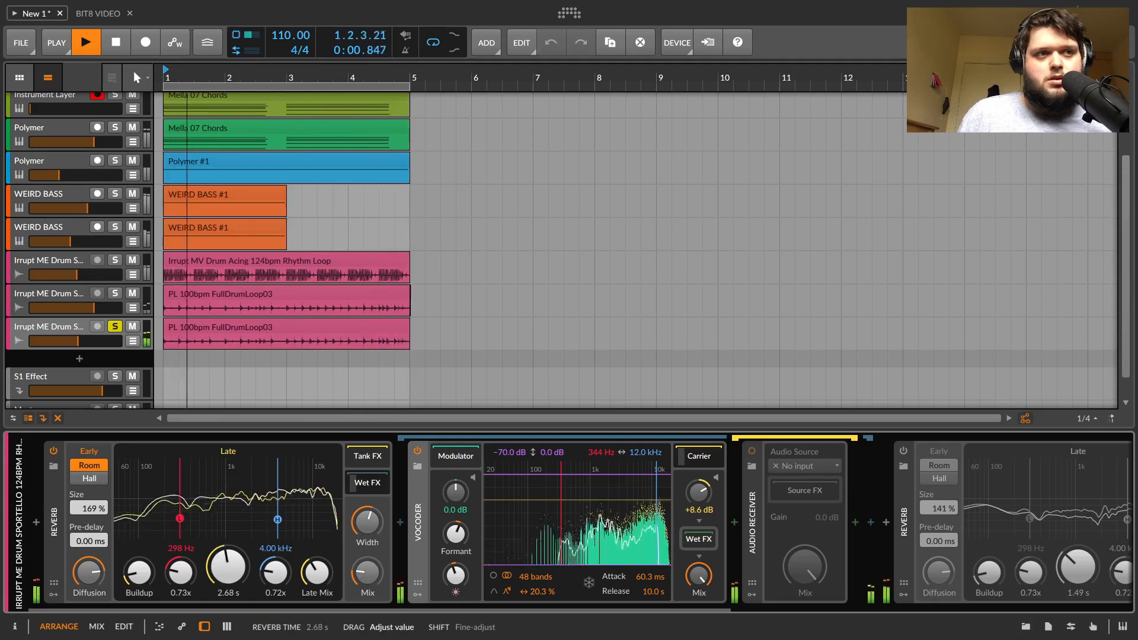
{"action": "key", "text": "space"}
- Bypass the first Reverb, enable the second Reverb with its frozen Vocoder chain, and audition the drum loop through it
{"action": "left_click", "coordinate": [53, 451]}
{"action": "left_click_drag", "start_coordinate": [631, 606], "coordinate": [913, 611]}
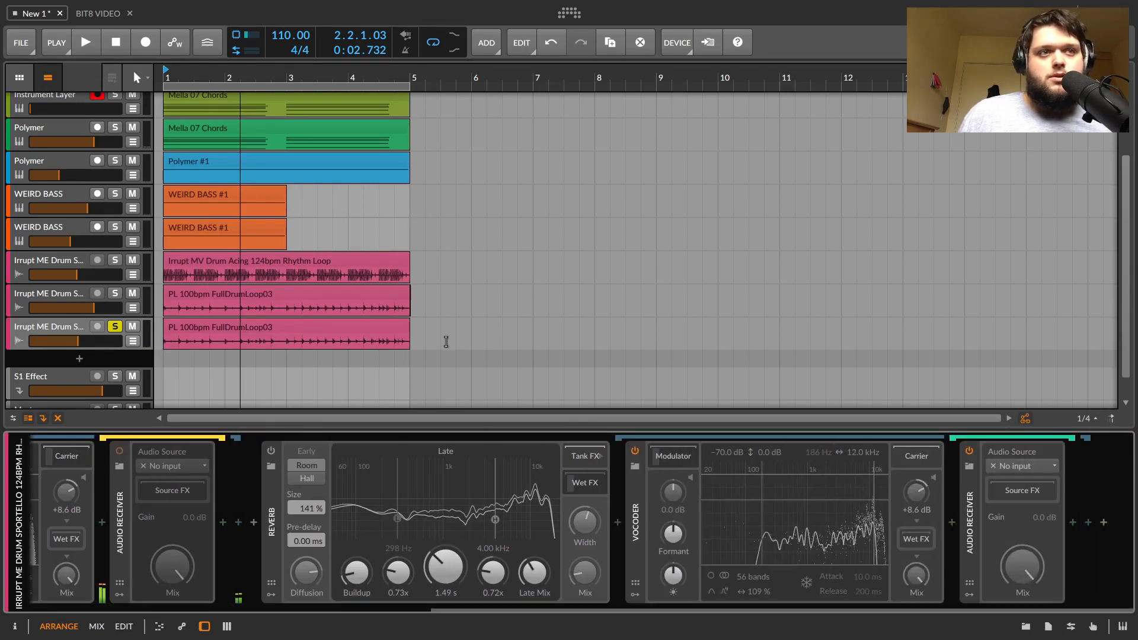
{"action": "left_click", "coordinate": [270, 452]}
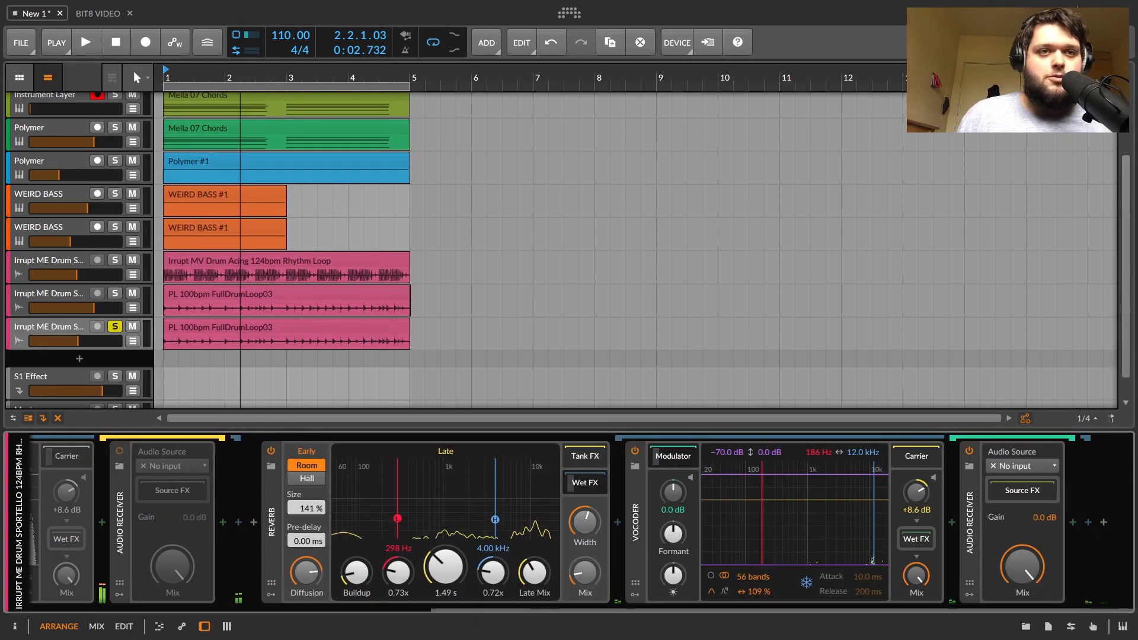
{"action": "key", "text": "space"}
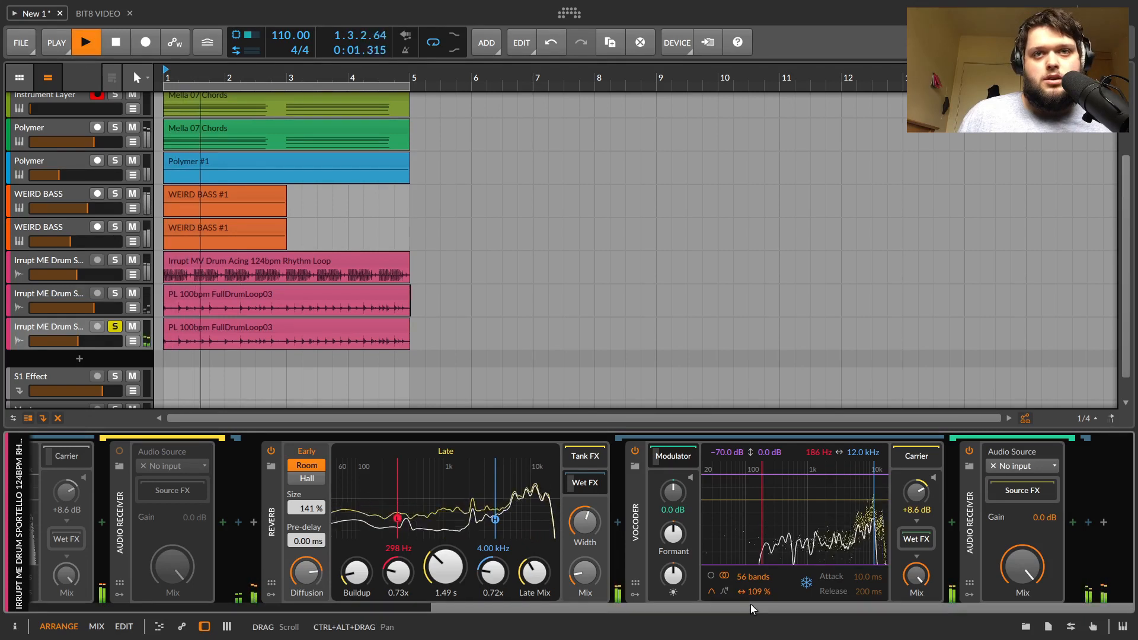
{"action": "key", "text": "space"}
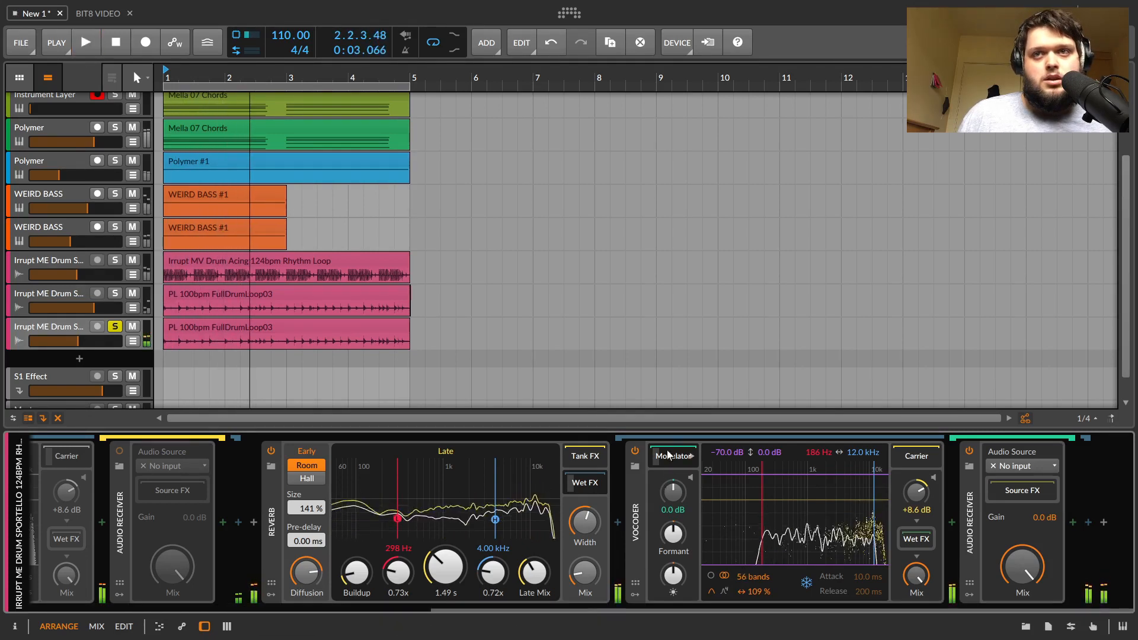
{"action": "scroll", "coordinate": [667, 450], "scroll_direction": "left", "scroll_amount": 2}
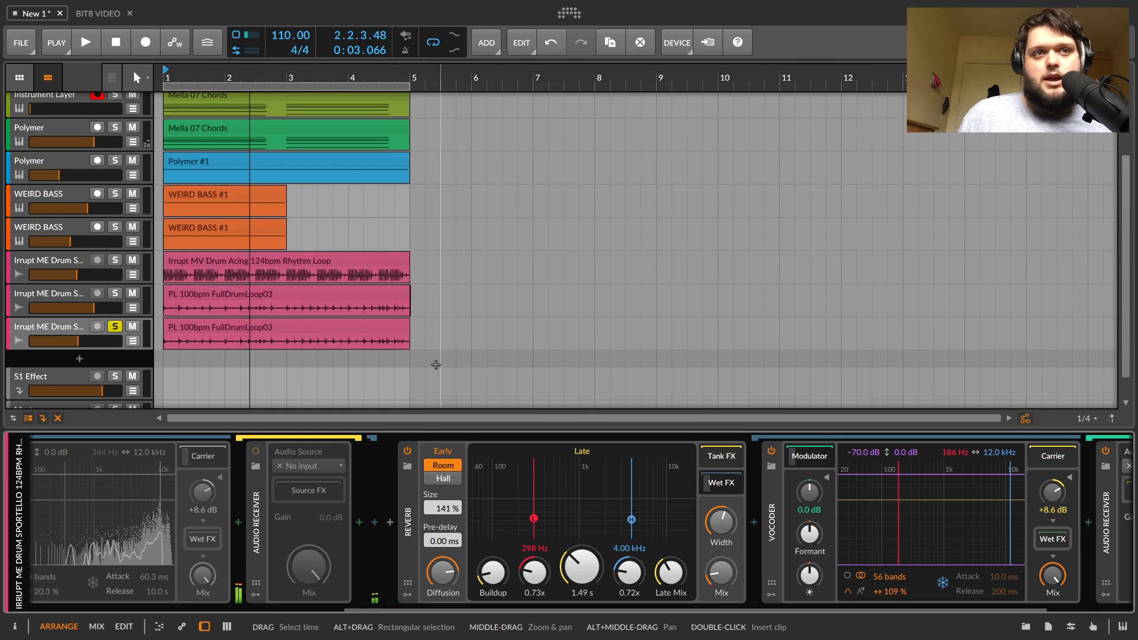
{"action": "scroll", "coordinate": [499, 604], "scroll_direction": "right", "scroll_amount": 2}
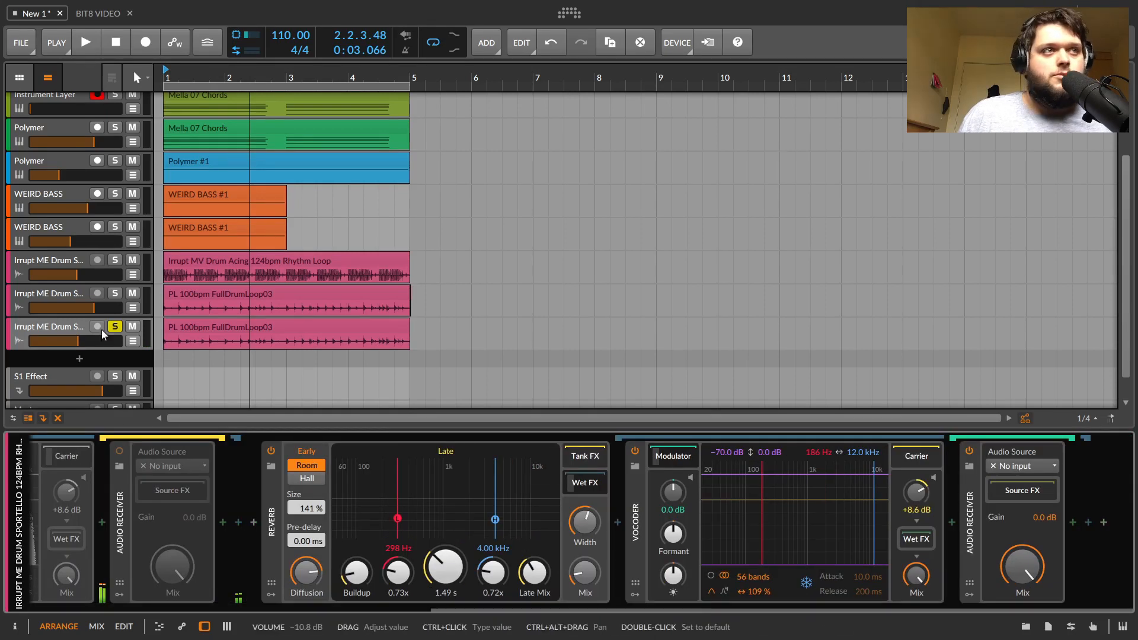
- Raise the third drum track's volume and increase the second Reverb's mix to 58.8 % while auditioning the loop
{"action": "key", "text": "s"}
{"action": "key", "text": "space"}
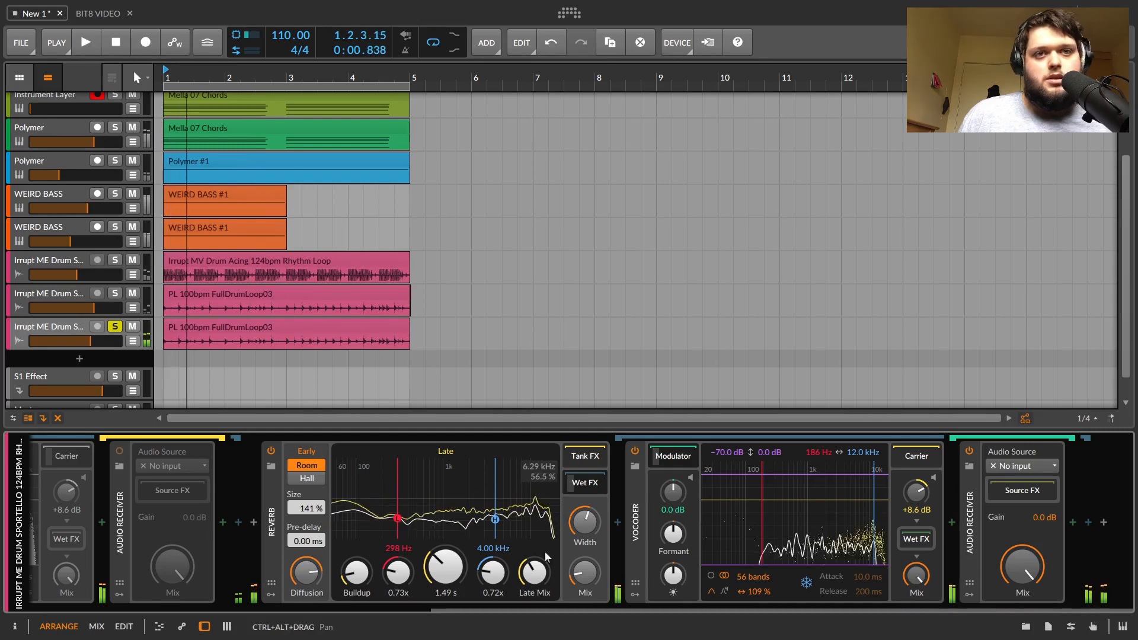
{"action": "left_click_drag", "start_coordinate": [584, 521], "coordinate": [585, 495]}
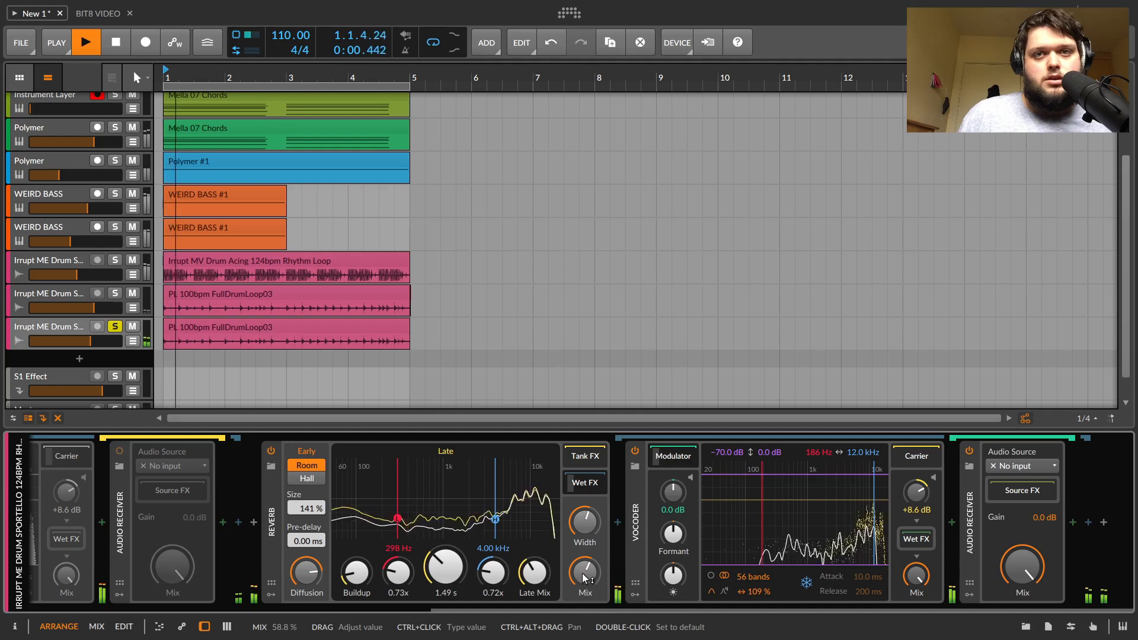
{"action": "scroll", "coordinate": [667, 456], "scroll_direction": "left", "scroll_amount": 3}
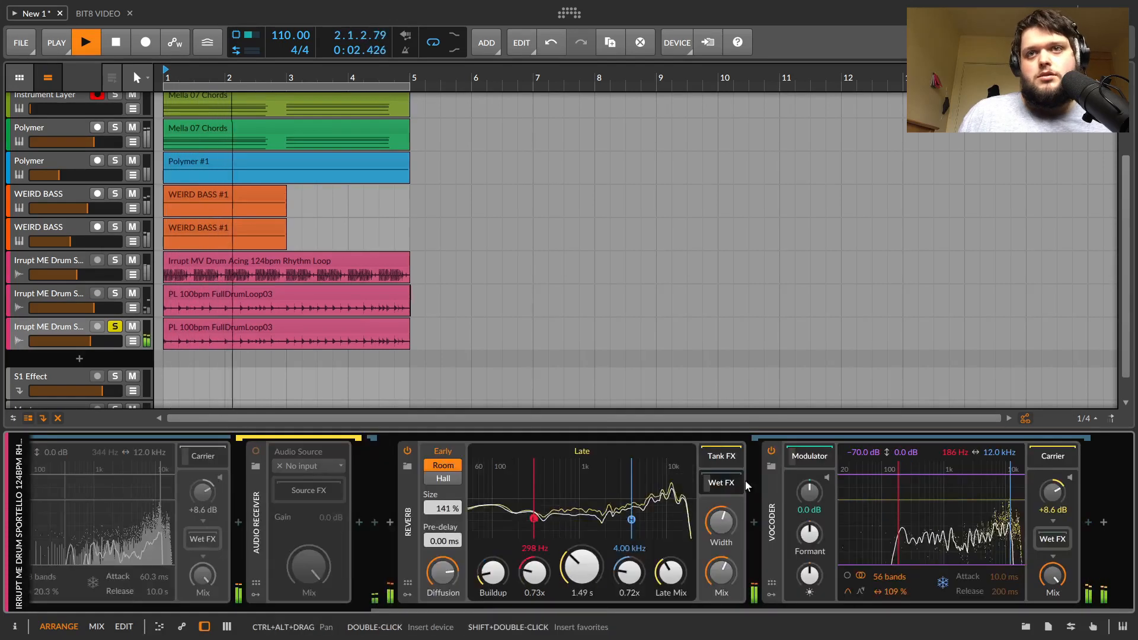
{"action": "key", "text": "space"}
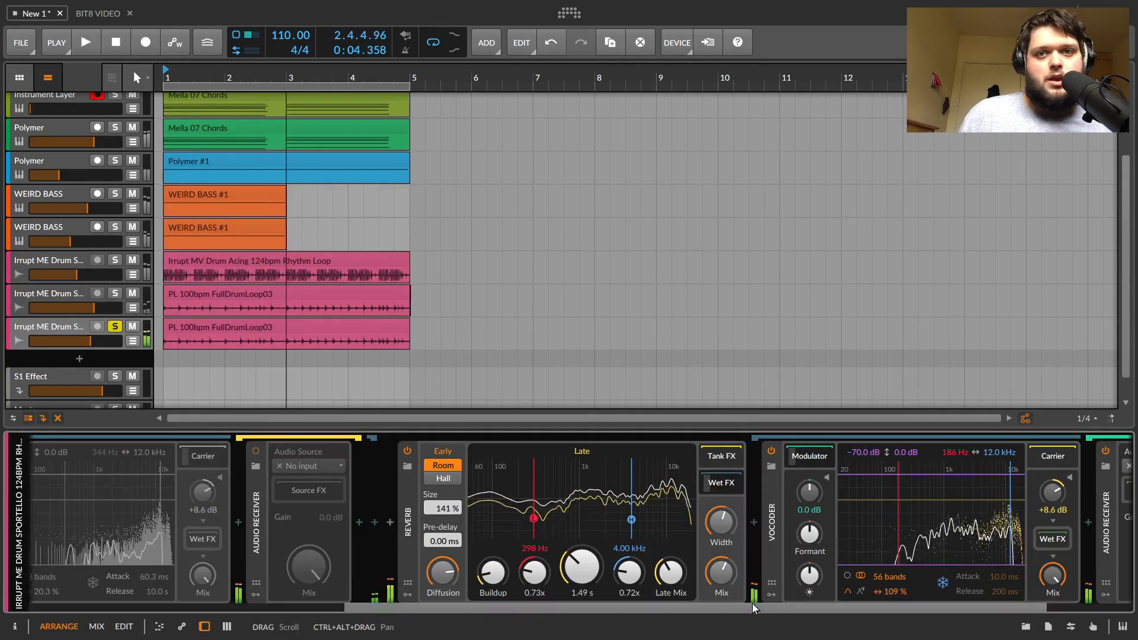
- Set the Audio Receiver in the second Vocoder's modulator chain to the short dry vocal phrase track (PRE) and start playback
{"action": "scroll", "coordinate": [770, 607], "scroll_direction": "right", "scroll_amount": 3}
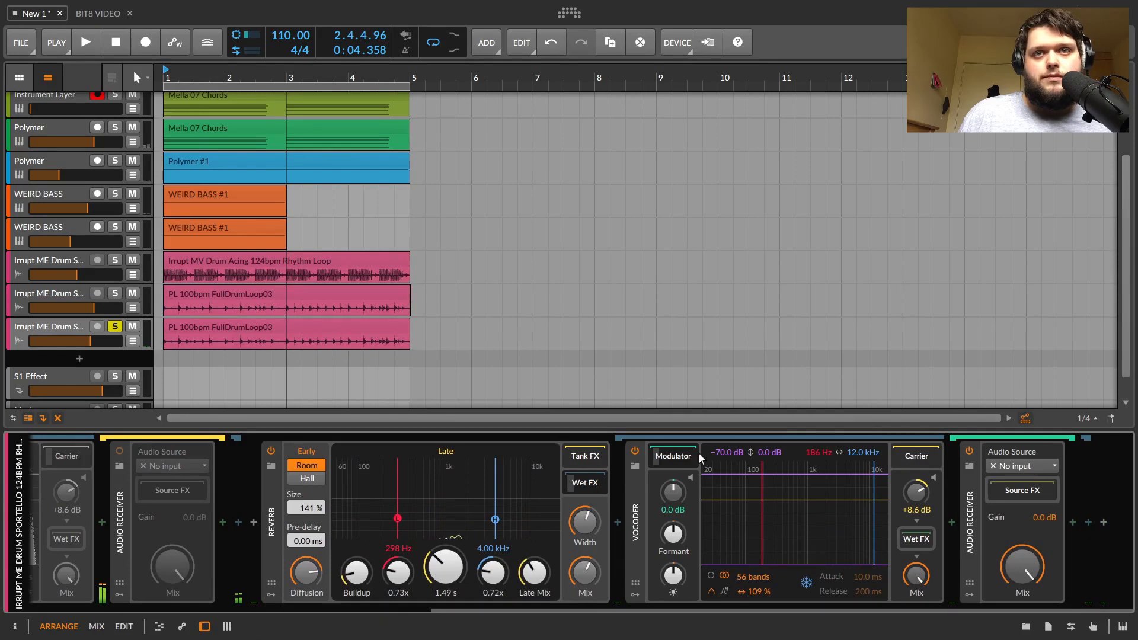
{"action": "scroll", "coordinate": [663, 452], "scroll_direction": "left", "scroll_amount": 3}
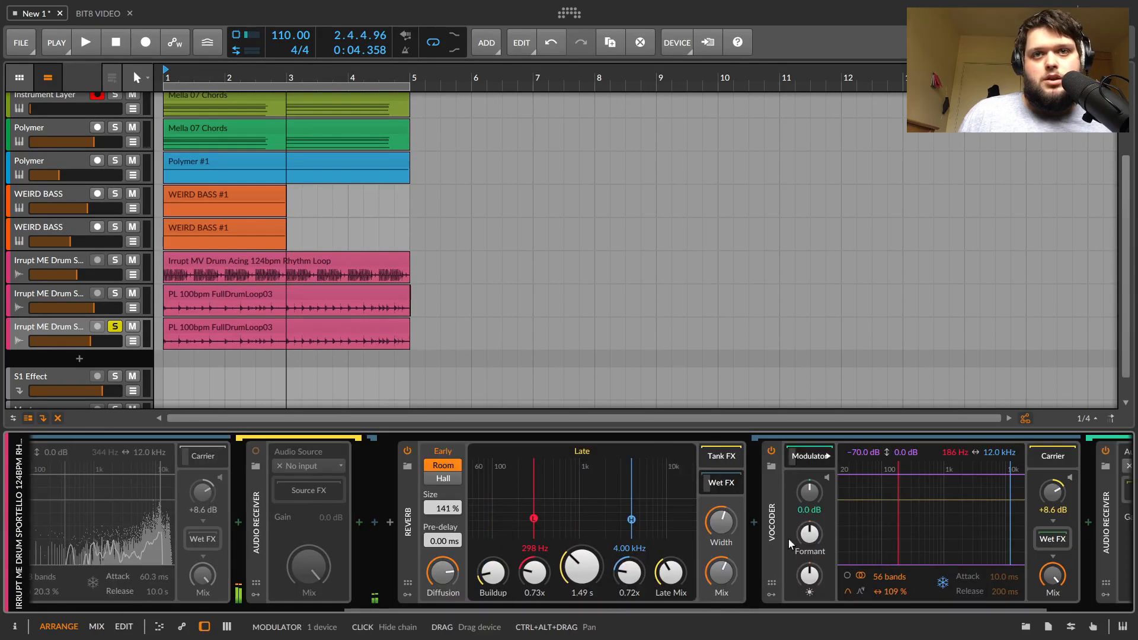
{"action": "scroll", "coordinate": [706, 609], "scroll_direction": "right", "scroll_amount": 3}
{"action": "left_click", "coordinate": [1026, 466]}
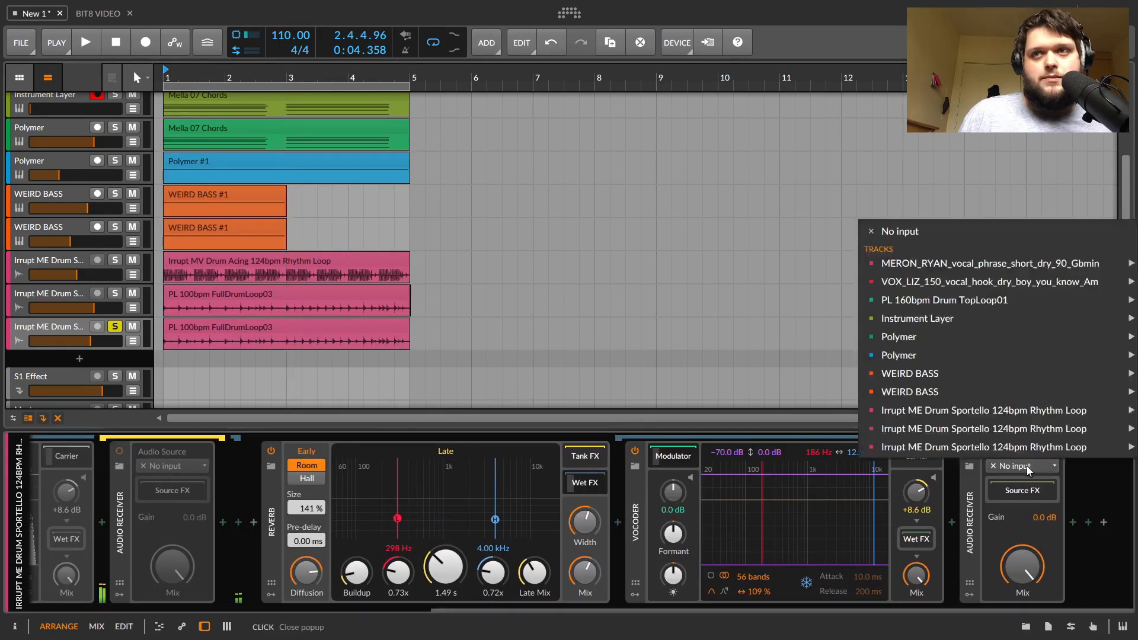
{"action": "mouse_move", "coordinate": [990, 262]}
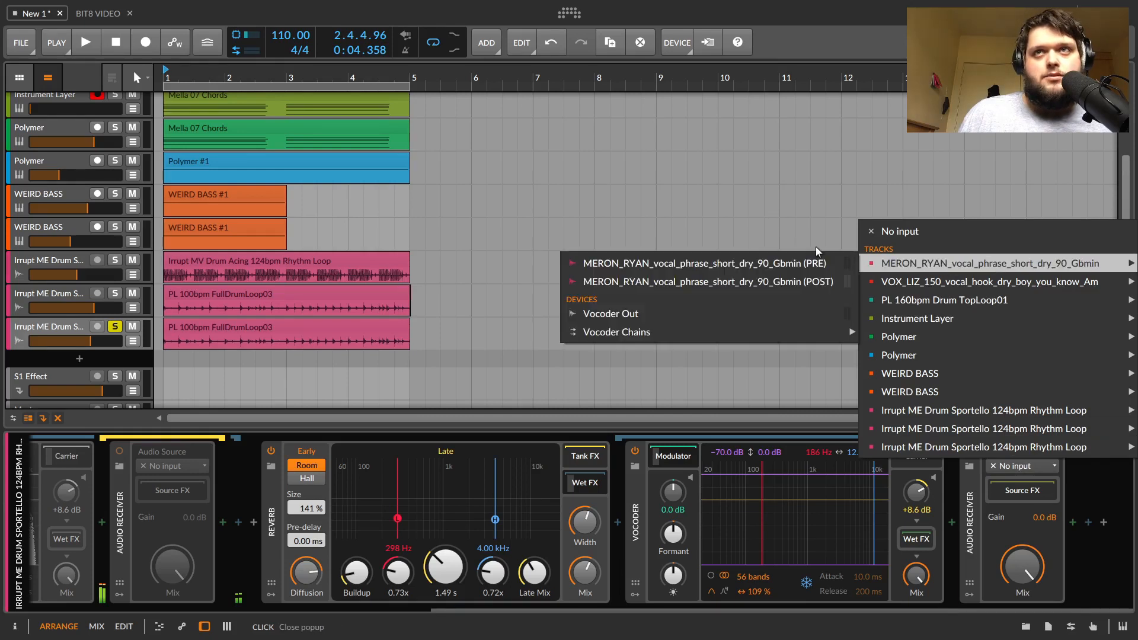
{"action": "left_click", "coordinate": [771, 263]}
{"action": "key", "text": "space"}
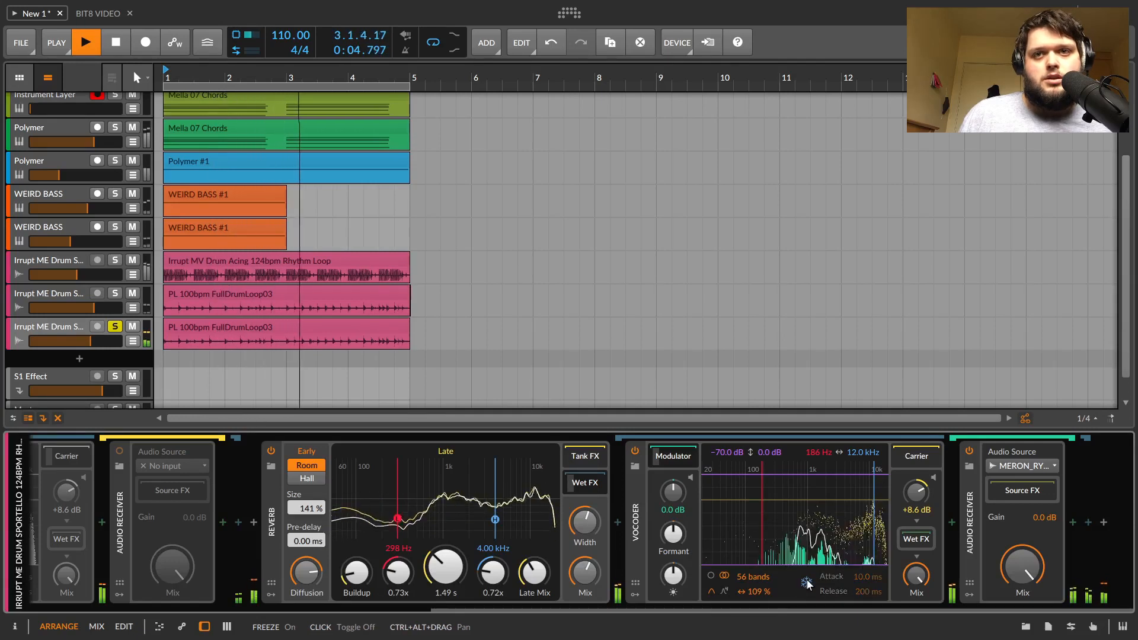
- Set the second Vocoder's modulator gain to +10.2 dB while refreezing the vocal spectrum, and raise the third drum track's volume
{"action": "left_click_drag", "start_coordinate": [665, 480], "coordinate": [665, 439]}
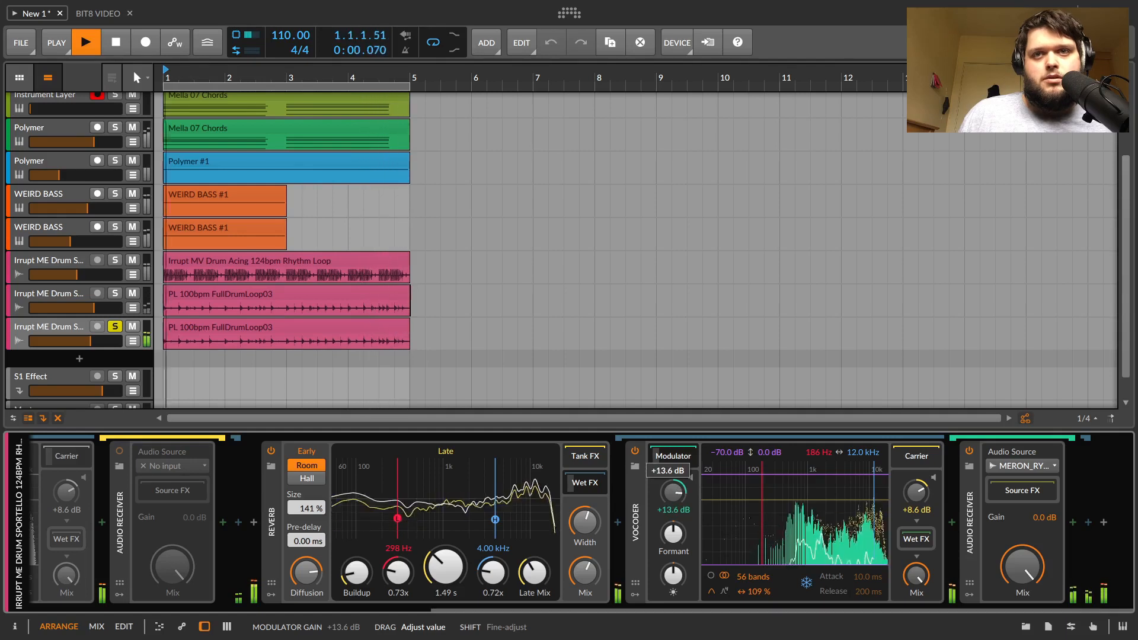
{"action": "left_click", "coordinate": [806, 584]}
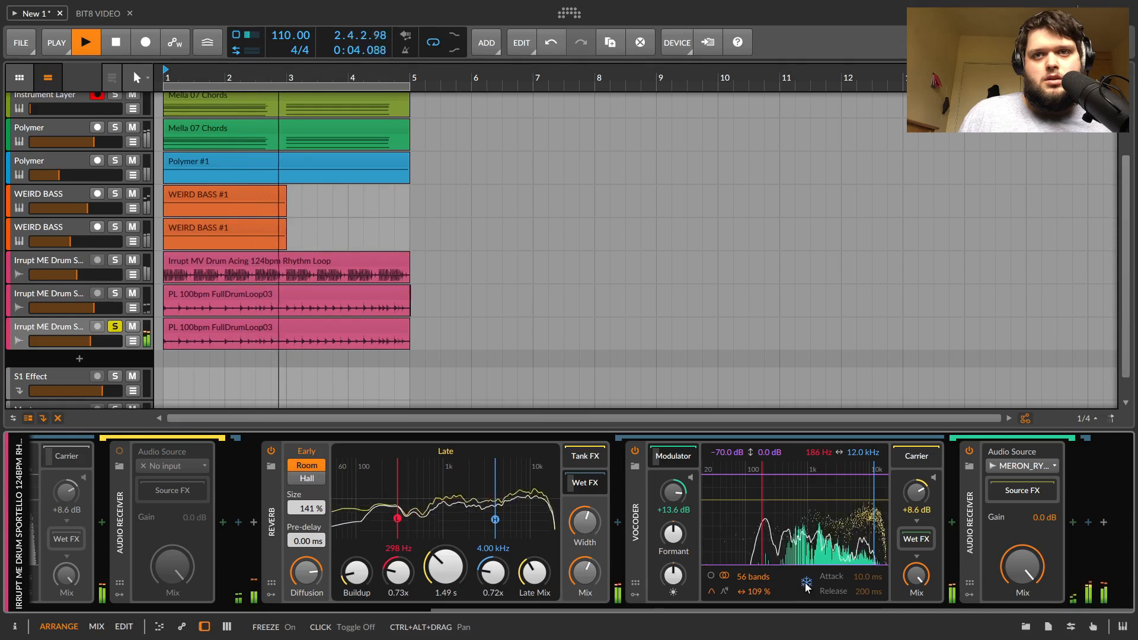
{"action": "left_click", "coordinate": [806, 583]}
{"action": "left_click_drag", "start_coordinate": [682, 484], "coordinate": [683, 491]}
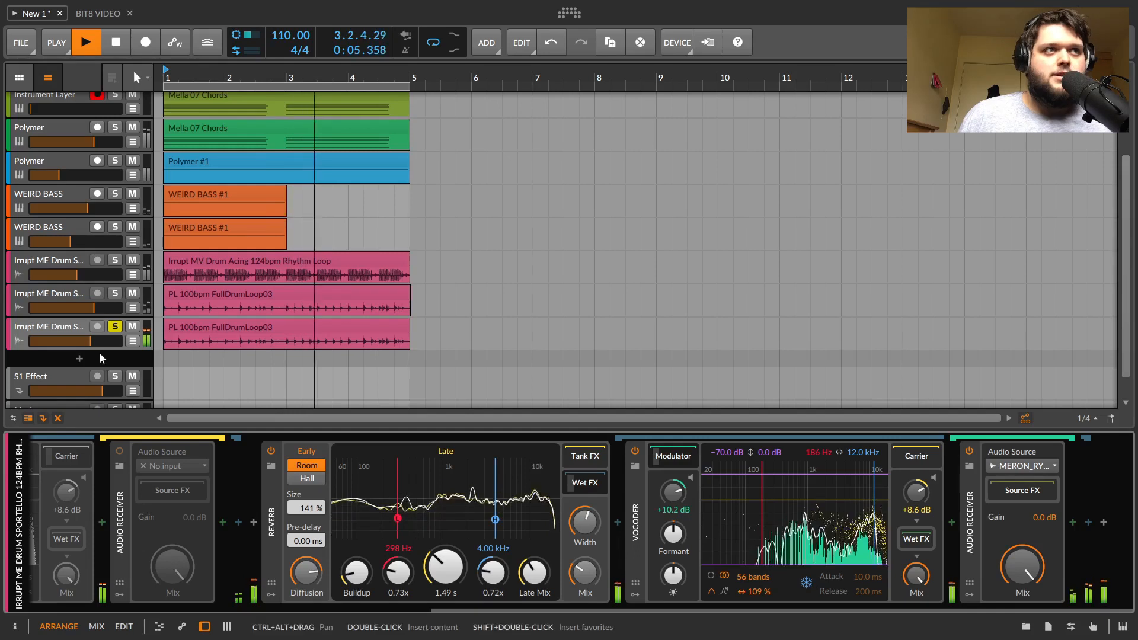
{"action": "left_click_drag", "start_coordinate": [99, 341], "coordinate": [107, 342]}
{"action": "left_click", "coordinate": [115, 327]}
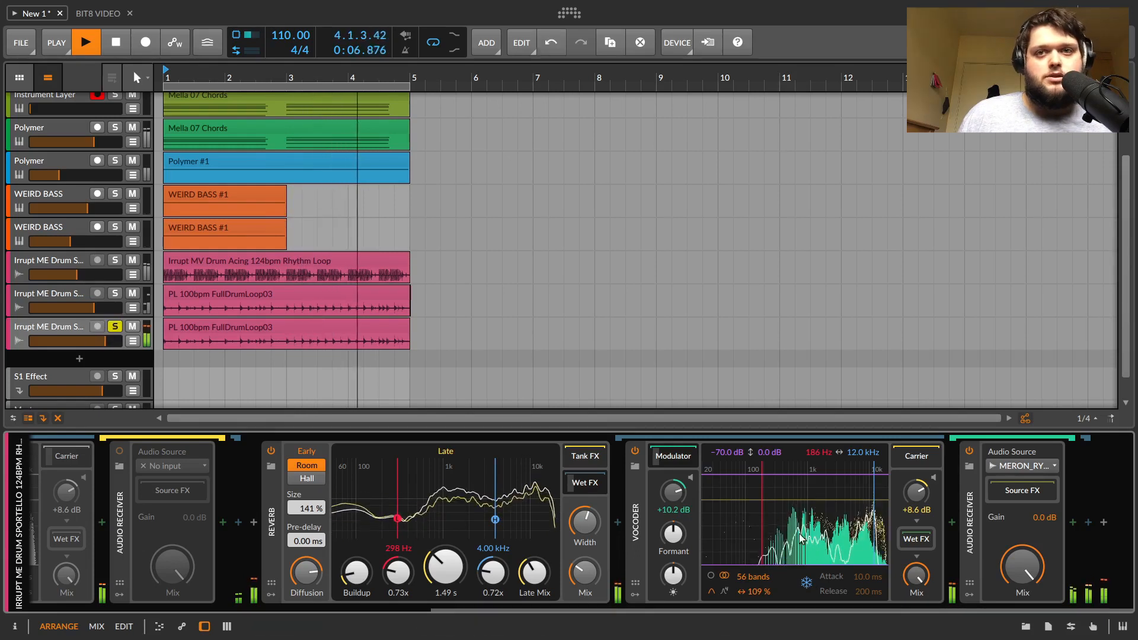
- Audition differently frozen vocal spectra while lowering and restoring the second Vocoder's formant, and stop playback with Freeze turned off
{"action": "left_click", "coordinate": [806, 584]}
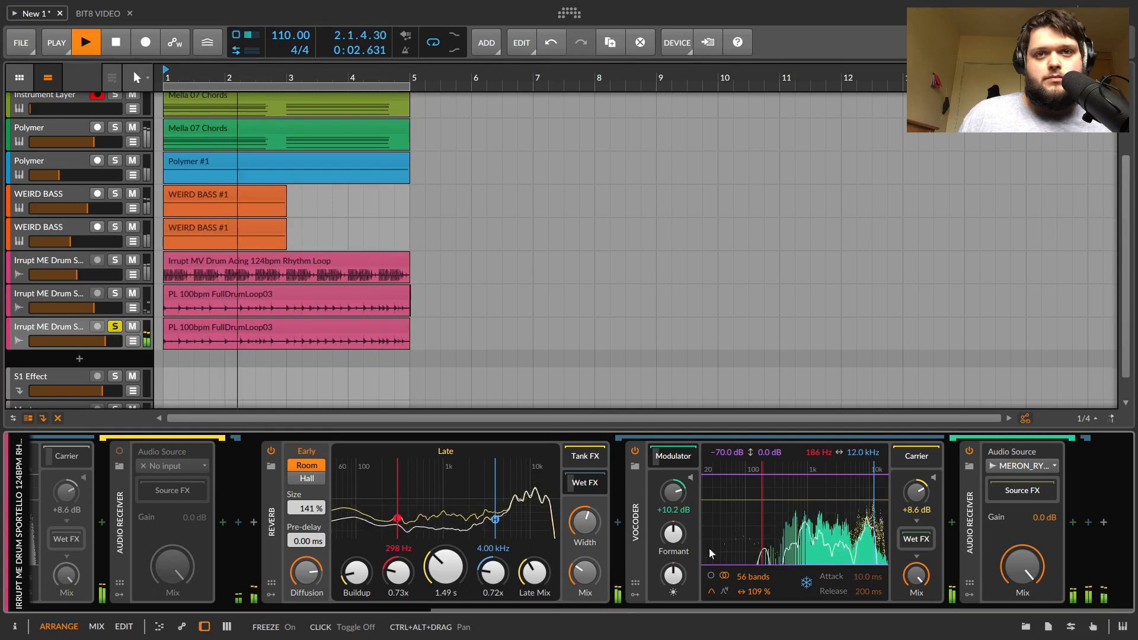
{"action": "left_click_drag", "start_coordinate": [673, 534], "coordinate": [674, 549]}
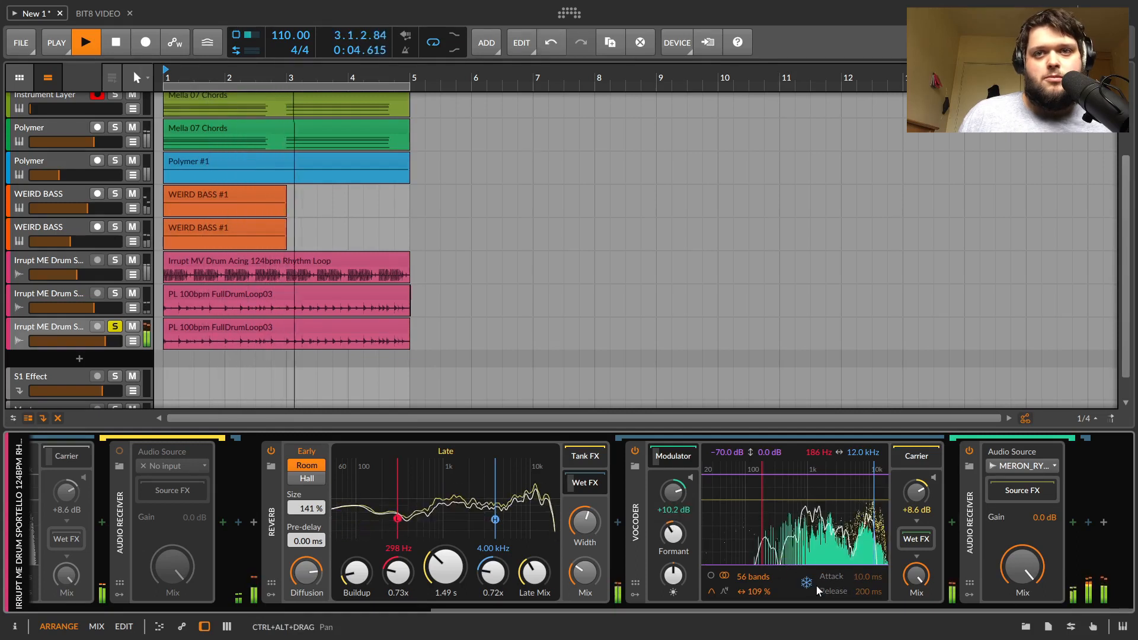
{"action": "left_click_drag", "start_coordinate": [674, 534], "coordinate": [673, 530]}
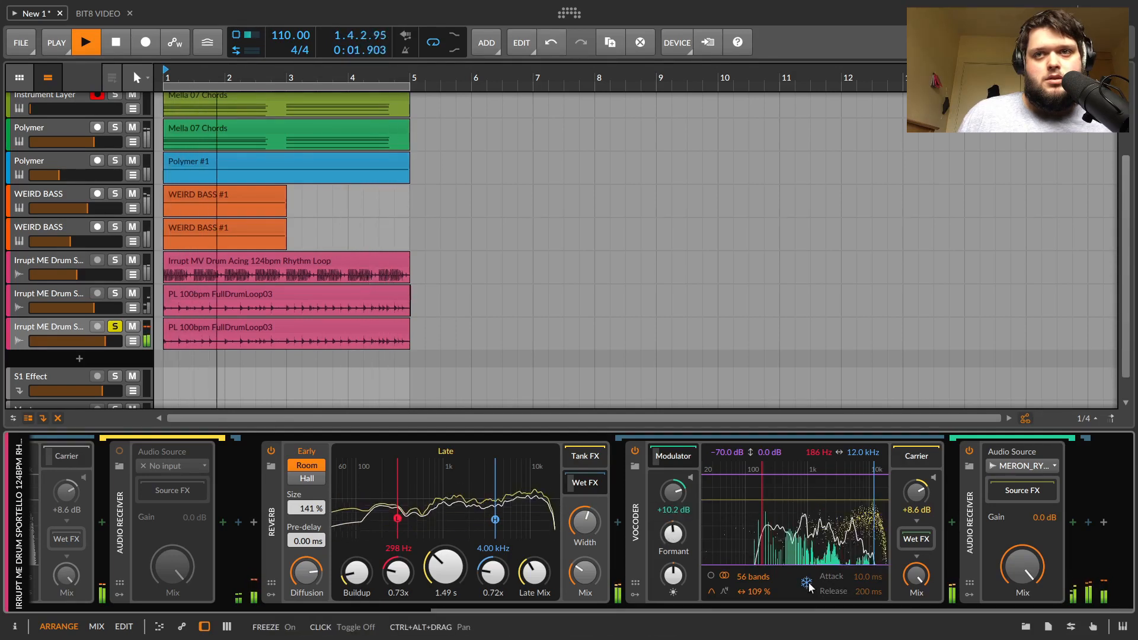
{"action": "key", "text": "space"}
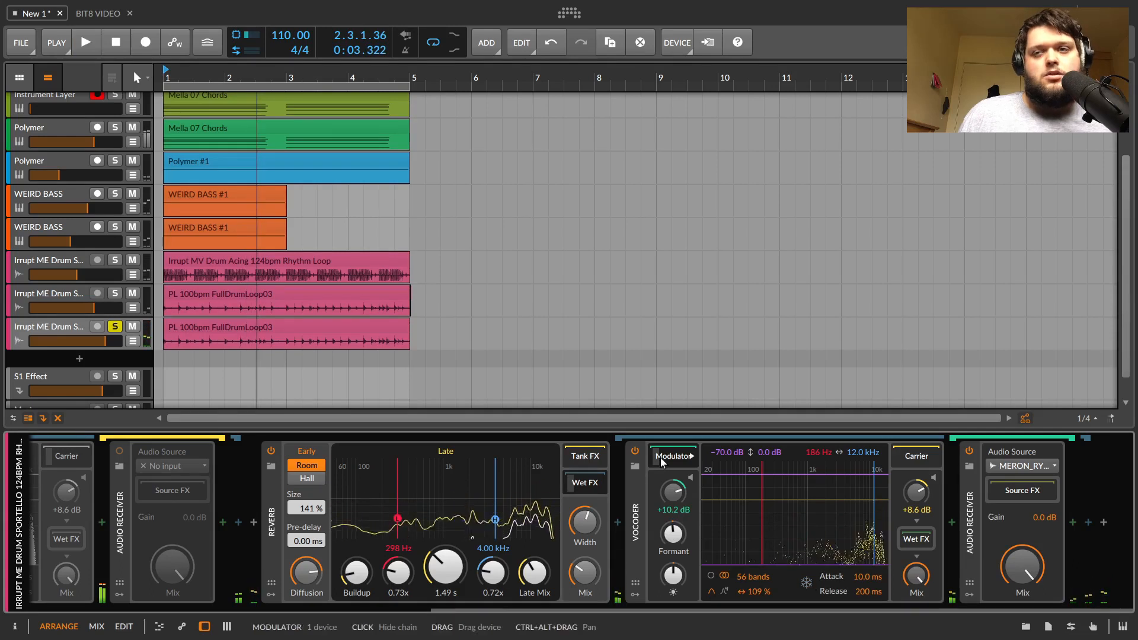
- Switch the modulator Audio Receiver's source to Instrument Layer (PRE) and play the drum loop through the second Vocoder
{"action": "scroll", "coordinate": [661, 458], "scroll_direction": "left", "scroll_amount": 3}
{"action": "left_click", "coordinate": [817, 464]}
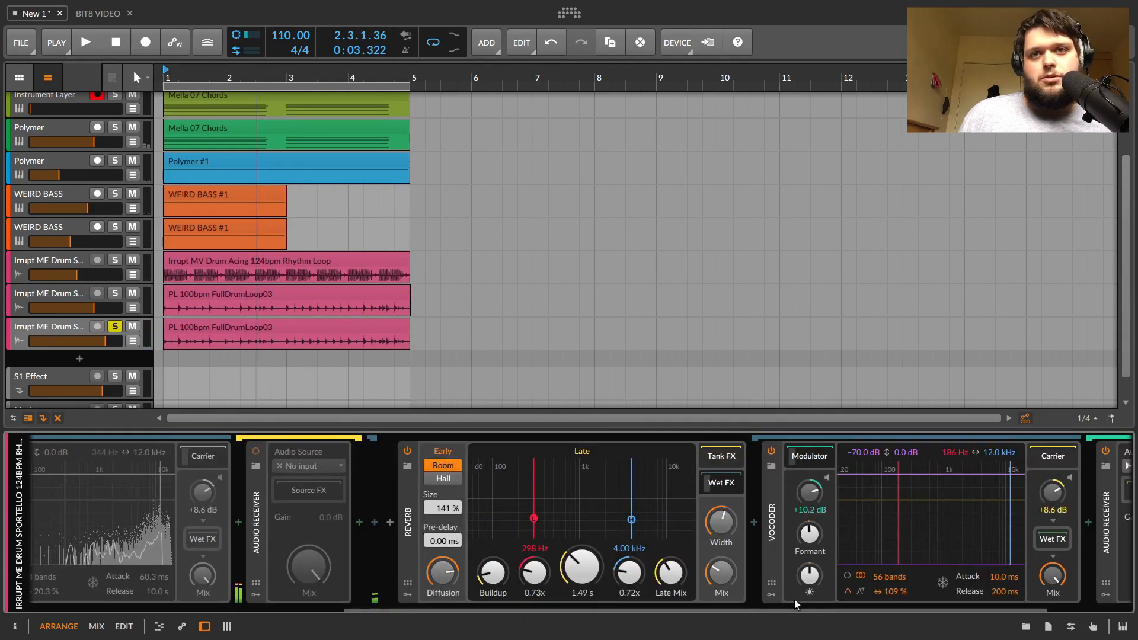
{"action": "scroll", "coordinate": [820, 603], "scroll_direction": "right", "scroll_amount": 3}
{"action": "left_click", "coordinate": [1022, 468]}
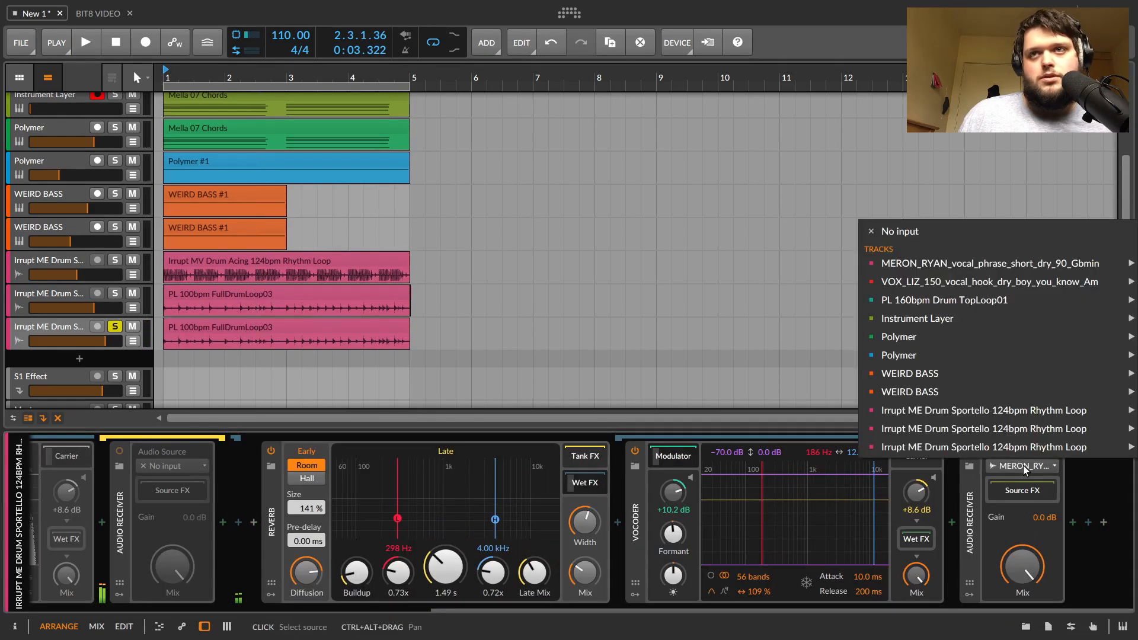
{"action": "mouse_move", "coordinate": [943, 283]}
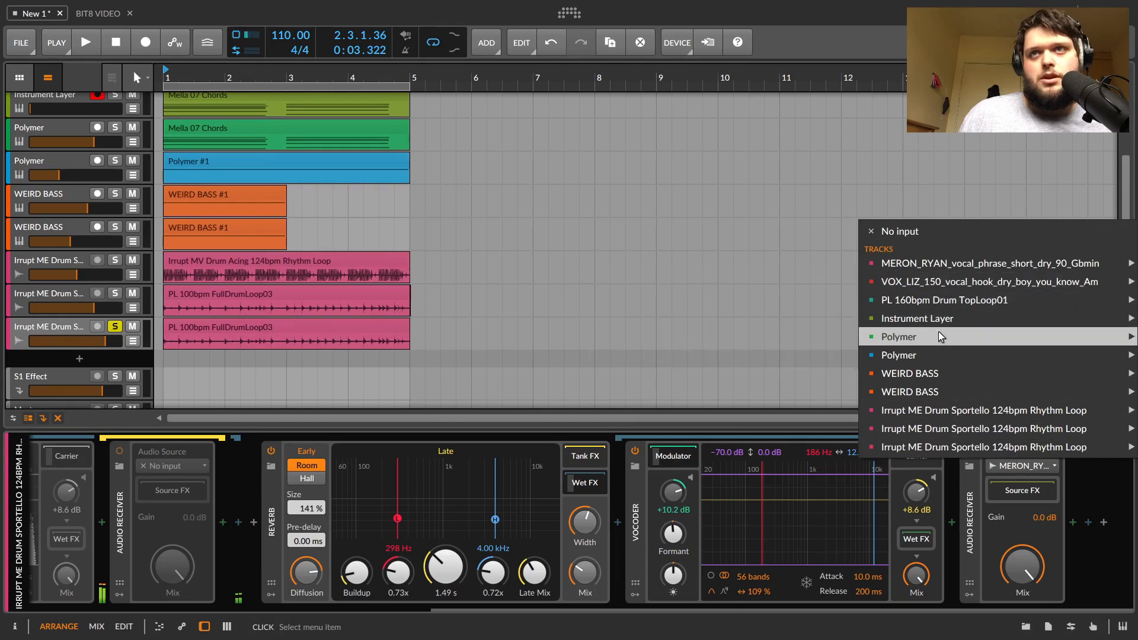
{"action": "mouse_move", "coordinate": [868, 317]}
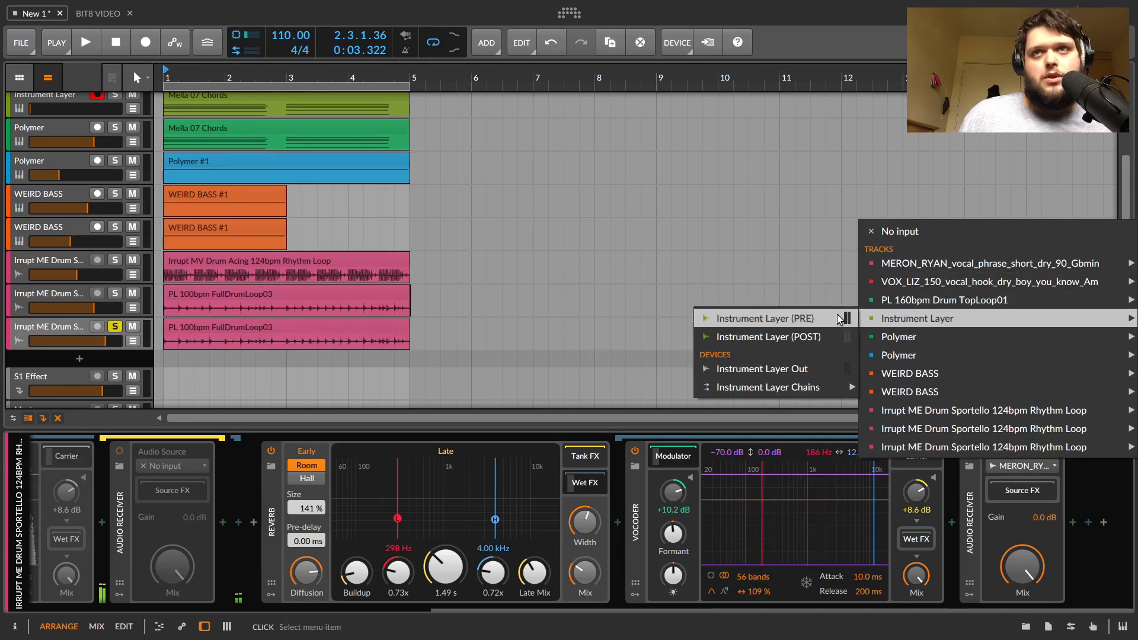
{"action": "left_click", "coordinate": [808, 320]}
{"action": "key", "text": "space"}
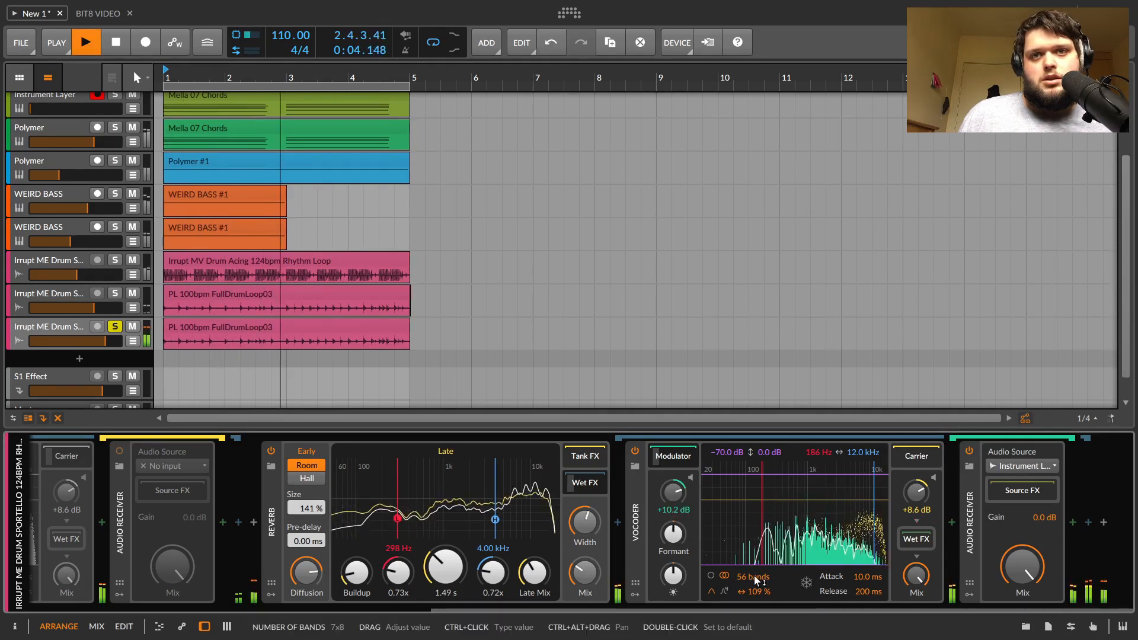
- Set the second Vocoder to 80 bands, and lower its mix while toggling Freeze on and off
{"action": "left_click_drag", "start_coordinate": [750, 571], "coordinate": [751, 552]}
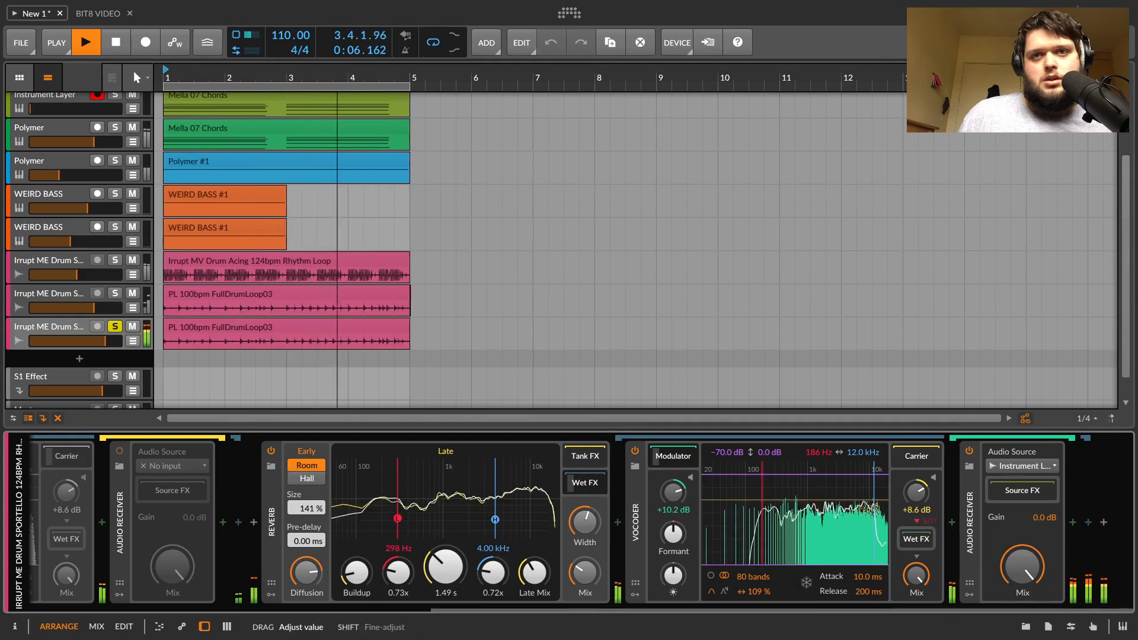
{"action": "left_click", "coordinate": [806, 583]}
{"action": "left_click_drag", "start_coordinate": [916, 574], "coordinate": [916, 583]}
{"action": "left_click", "coordinate": [807, 583]}
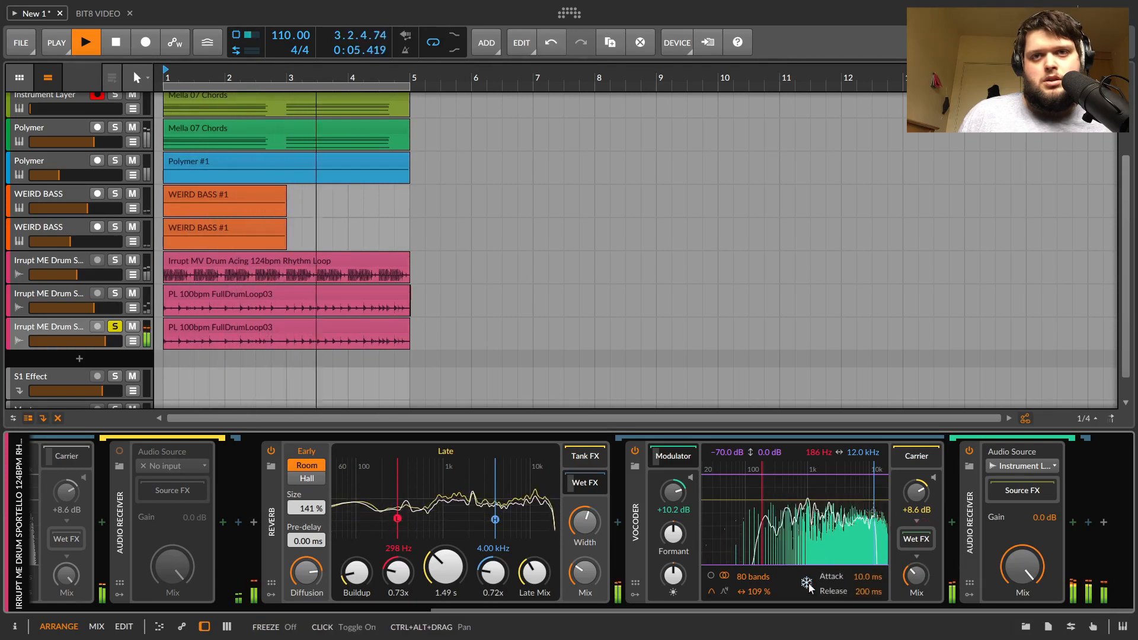
- Set the second Vocoder to 64 bands with 55.4% bandwidth and refreeze the Instrument Layer spectrum
{"action": "left_click", "coordinate": [807, 583]}
{"action": "left_click_drag", "start_coordinate": [752, 583], "coordinate": [750, 587]}
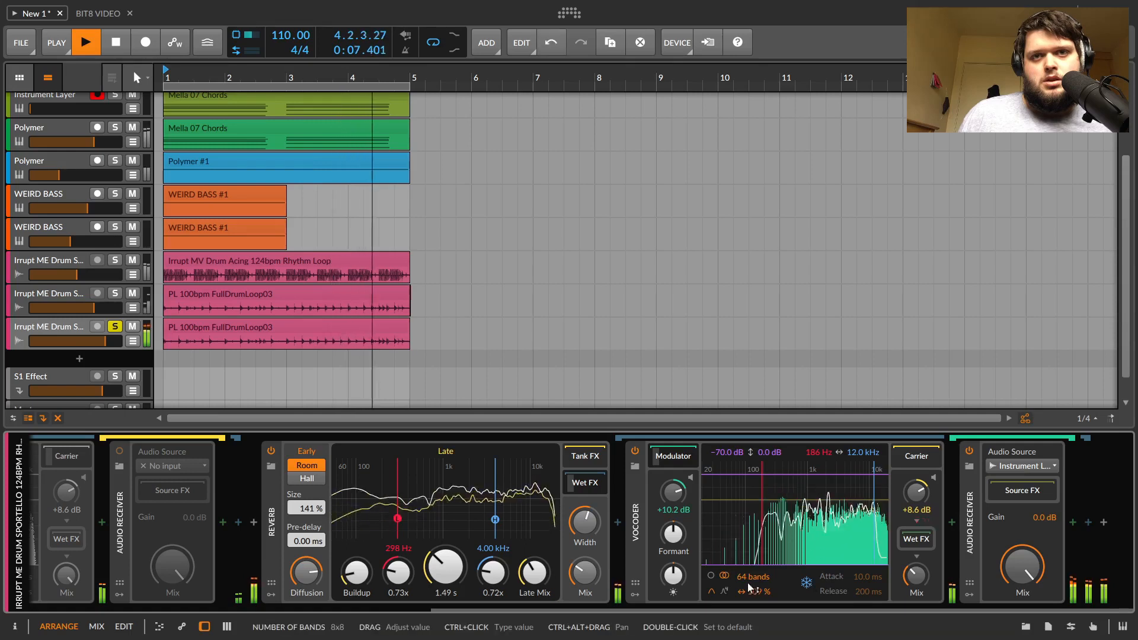
{"action": "left_click", "coordinate": [807, 583]}
{"action": "left_click", "coordinate": [808, 584]}
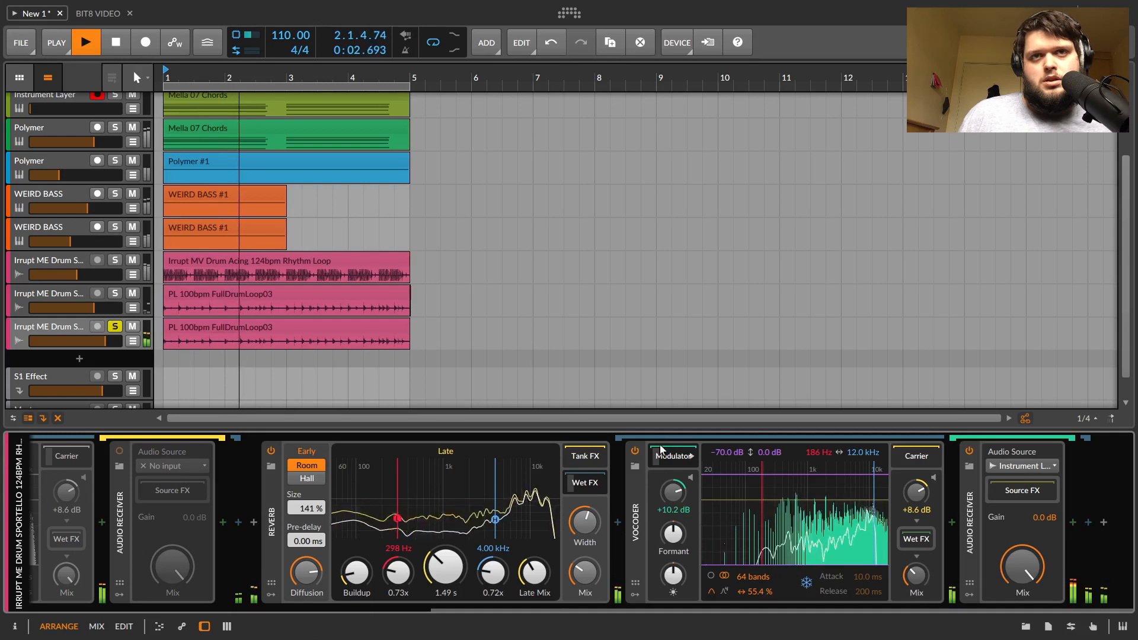
- Switch the modulator Audio Receiver's source to PL 160bpm Drum TopLoop01 (PRE) and raise the second Vocoder's mix
{"action": "scroll", "coordinate": [707, 472], "scroll_direction": "left", "scroll_amount": 2}
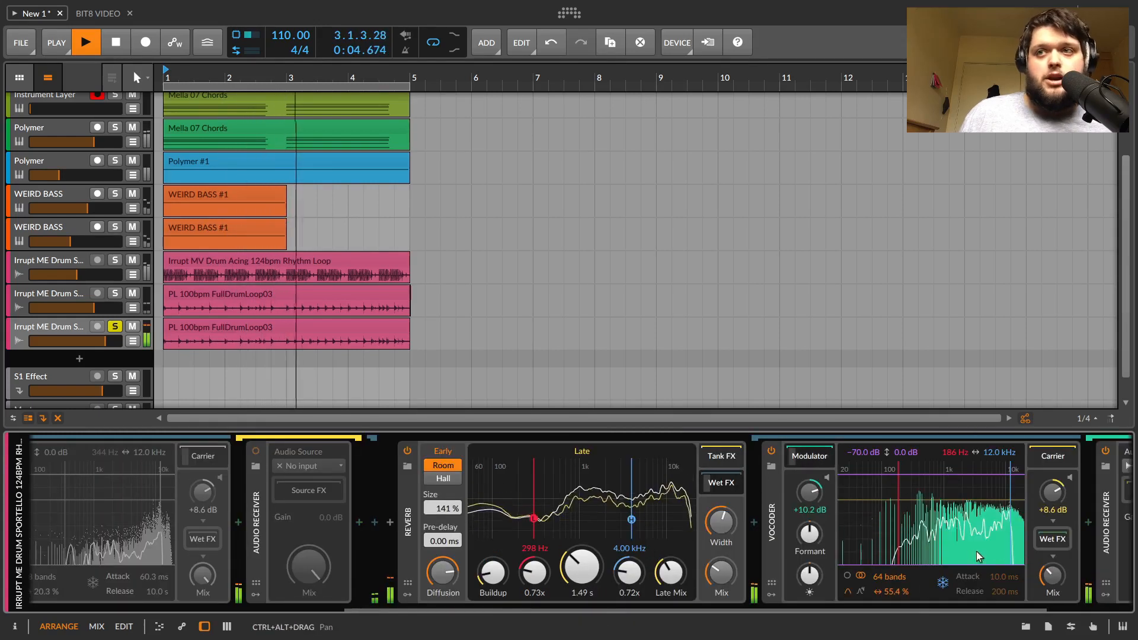
{"action": "left_click_drag", "start_coordinate": [881, 605], "coordinate": [963, 603]}
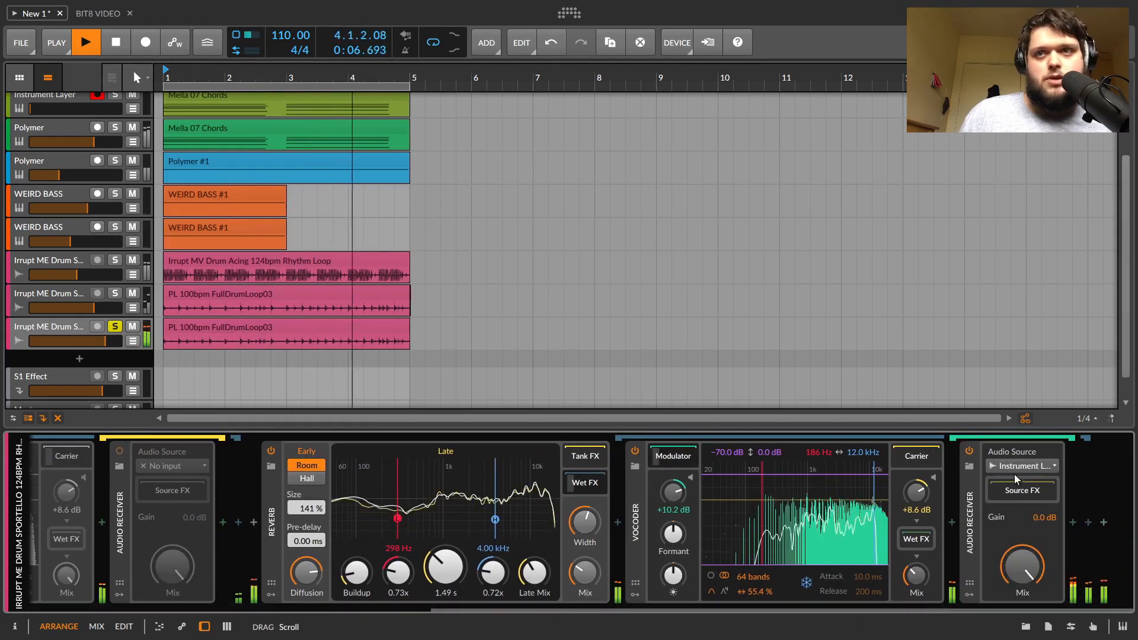
{"action": "left_click", "coordinate": [1014, 466]}
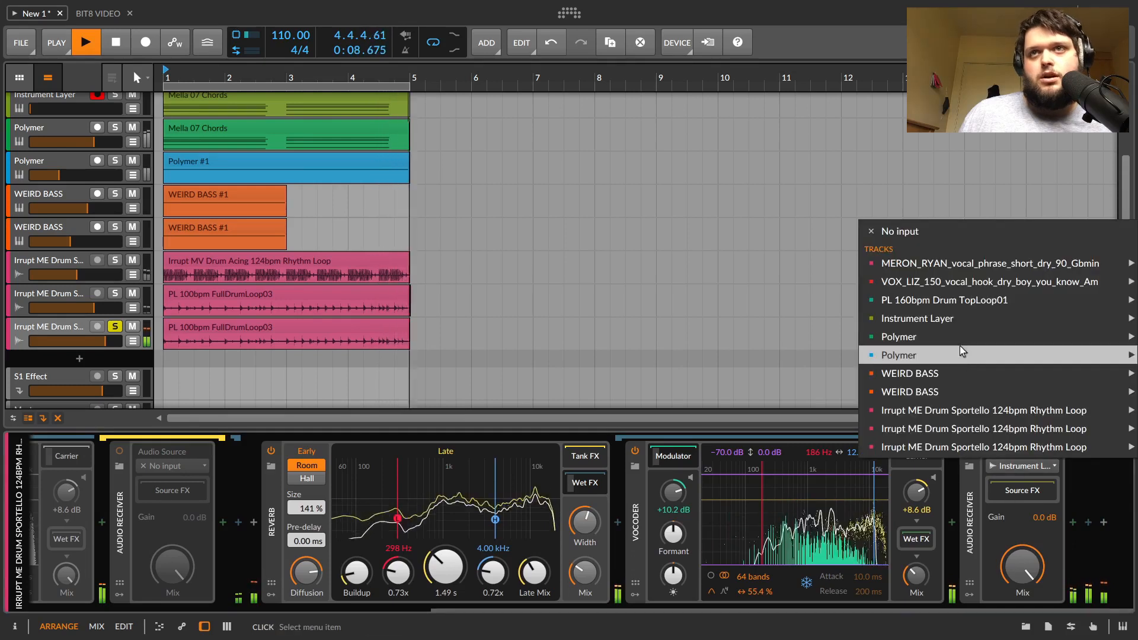
{"action": "mouse_move", "coordinate": [962, 302]}
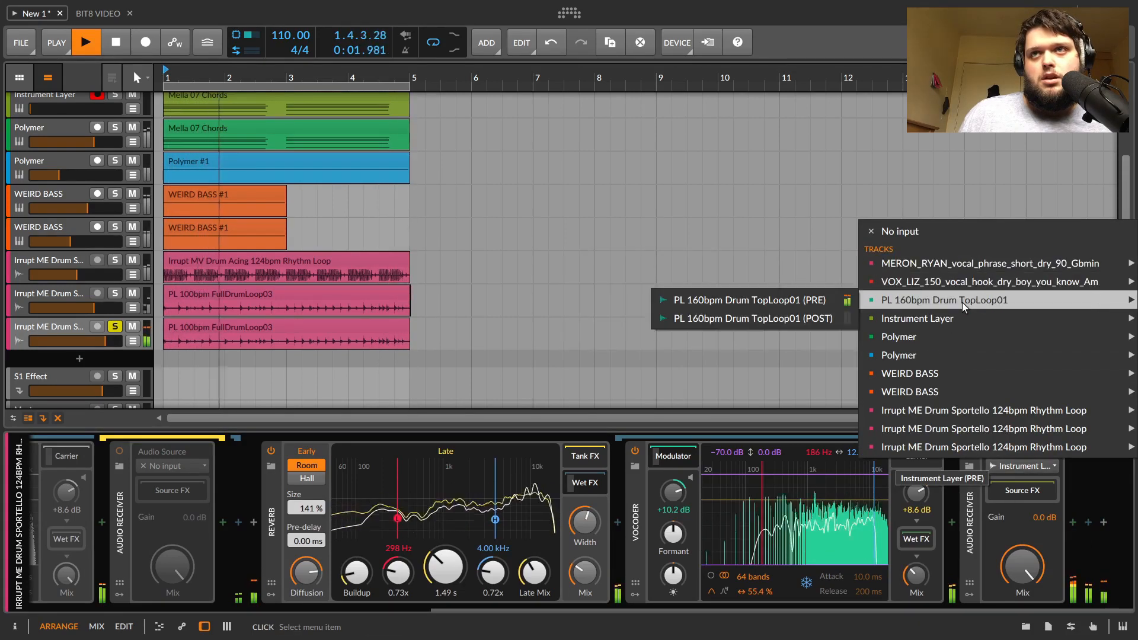
{"action": "left_click", "coordinate": [837, 300]}
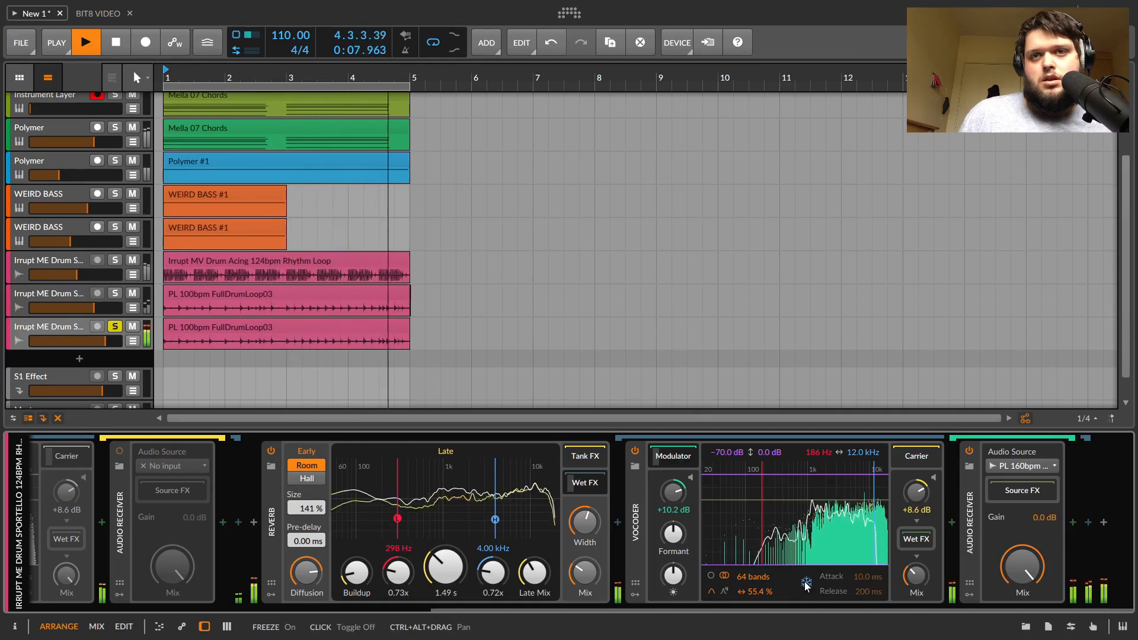
{"action": "left_click_drag", "start_coordinate": [918, 584], "coordinate": [918, 532]}
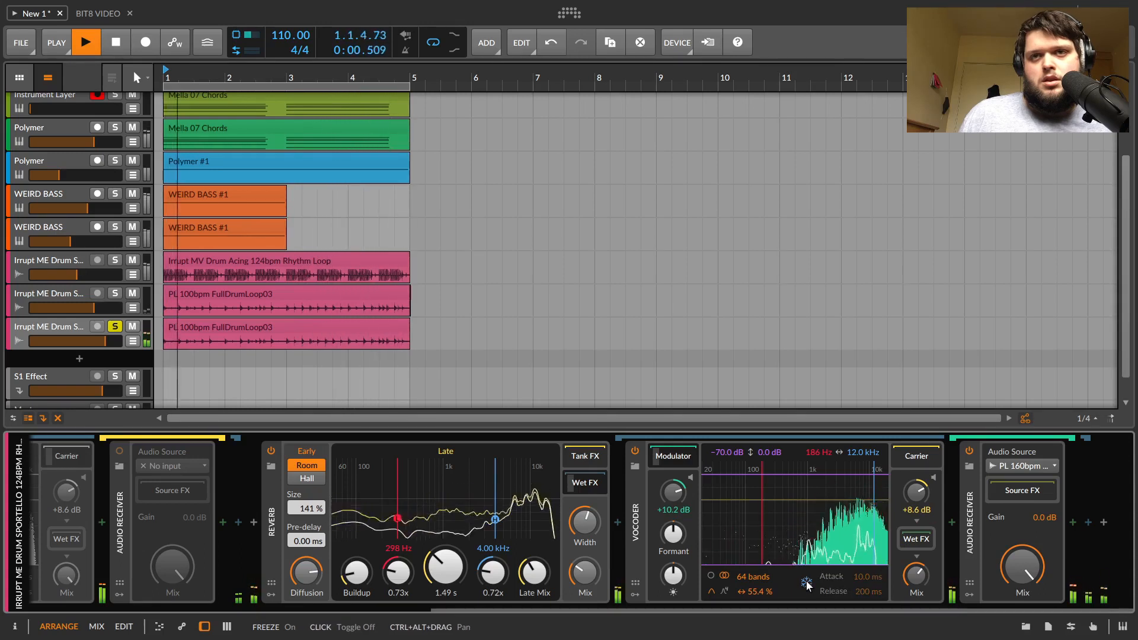
- Switch the modulator Audio Receiver's source to VOX_LIZ_150_vocal_hook_dry_boy_you_know_Am, audition it through the second Vocoder, and stop playback
{"action": "scroll", "coordinate": [675, 457], "scroll_direction": "up", "scroll_amount": 2}
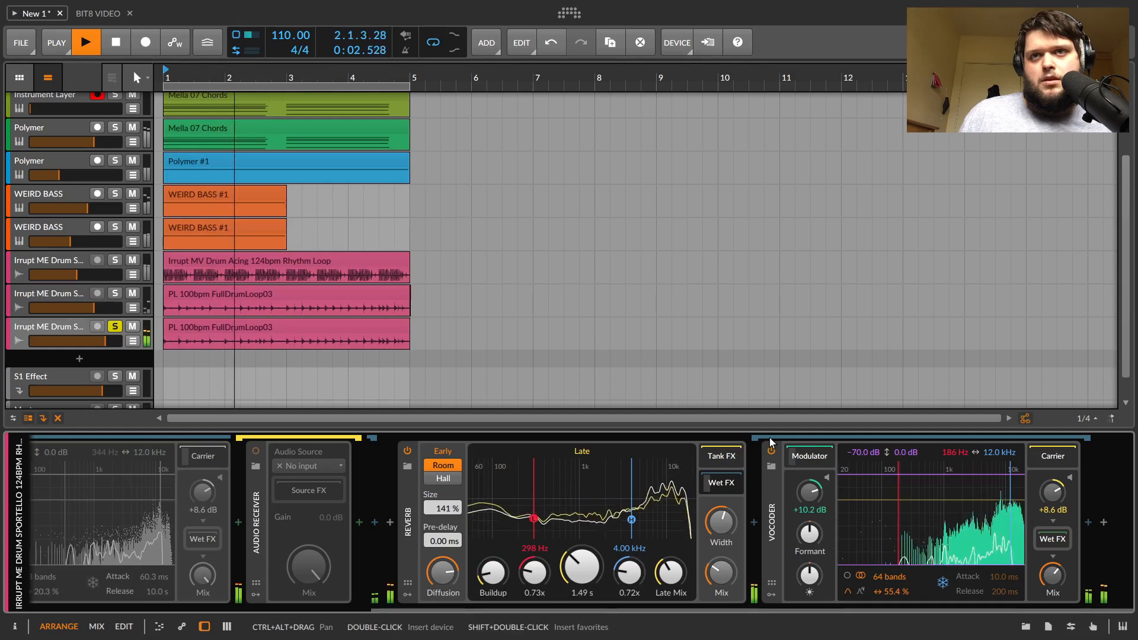
{"action": "scroll", "coordinate": [813, 603], "scroll_direction": "down", "scroll_amount": 2}
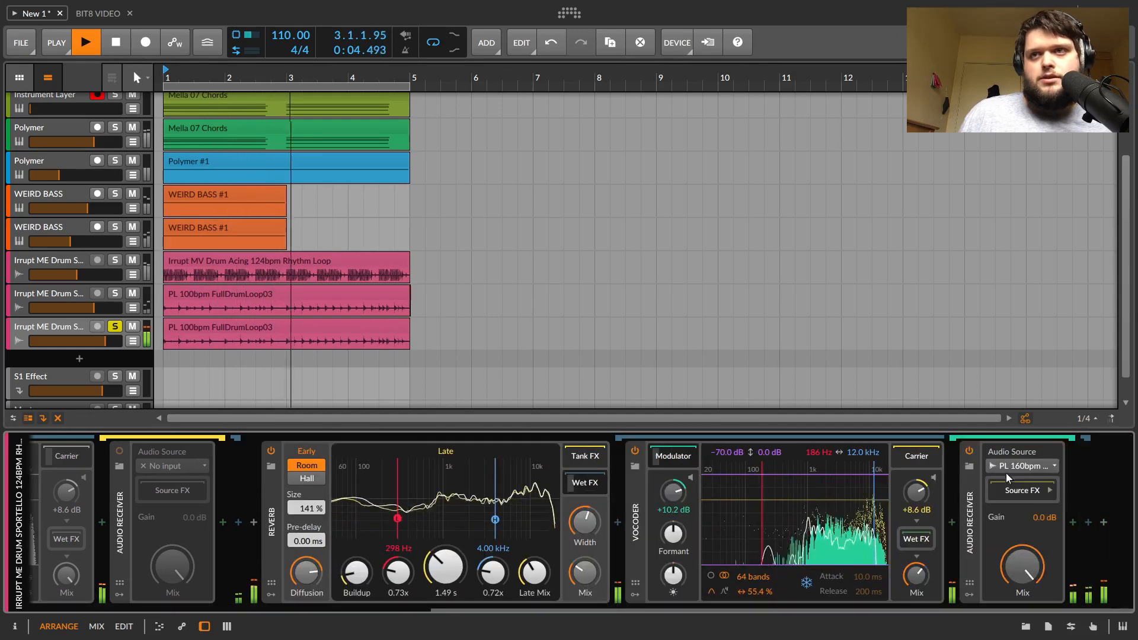
{"action": "left_click", "coordinate": [1005, 472]}
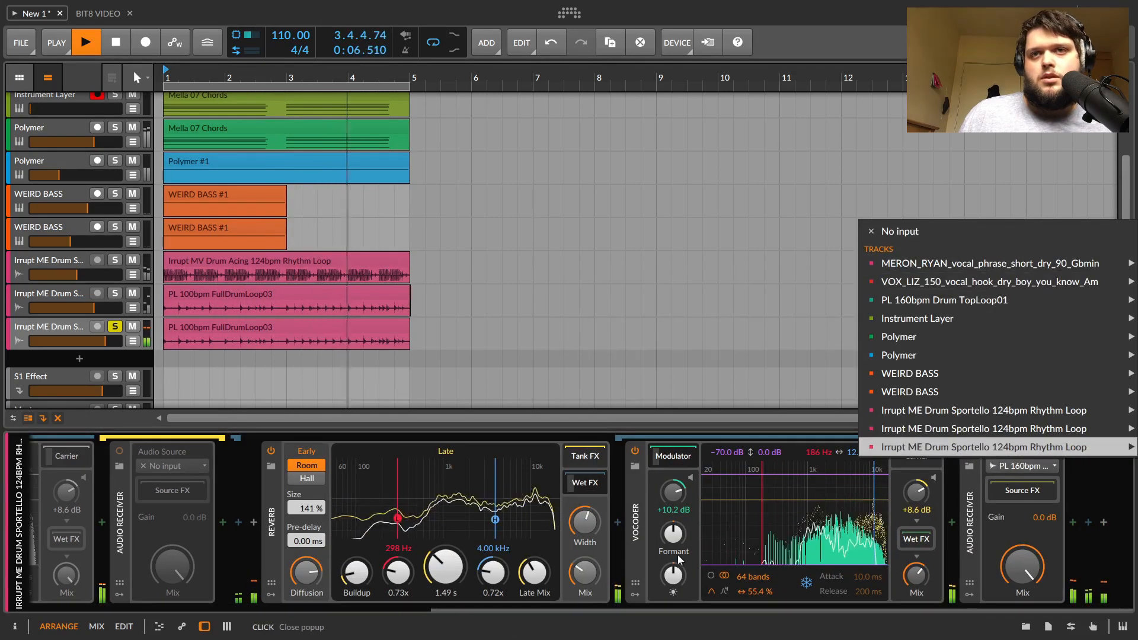
{"action": "mouse_move", "coordinate": [1023, 276]}
{"action": "left_click", "coordinate": [840, 282]}
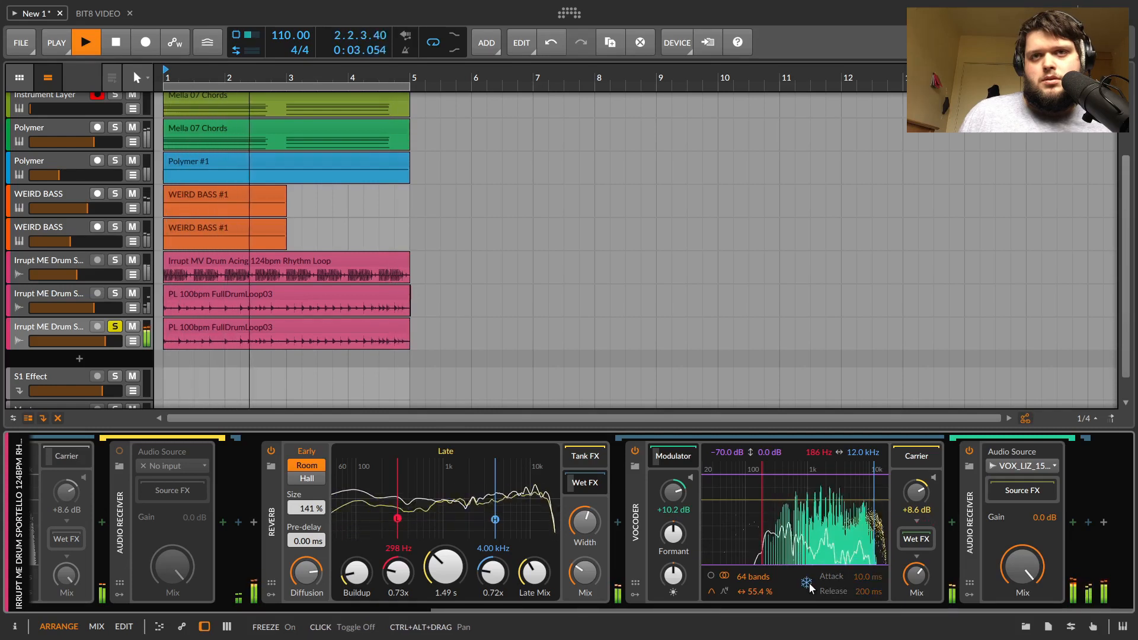
{"action": "key", "text": "space"}
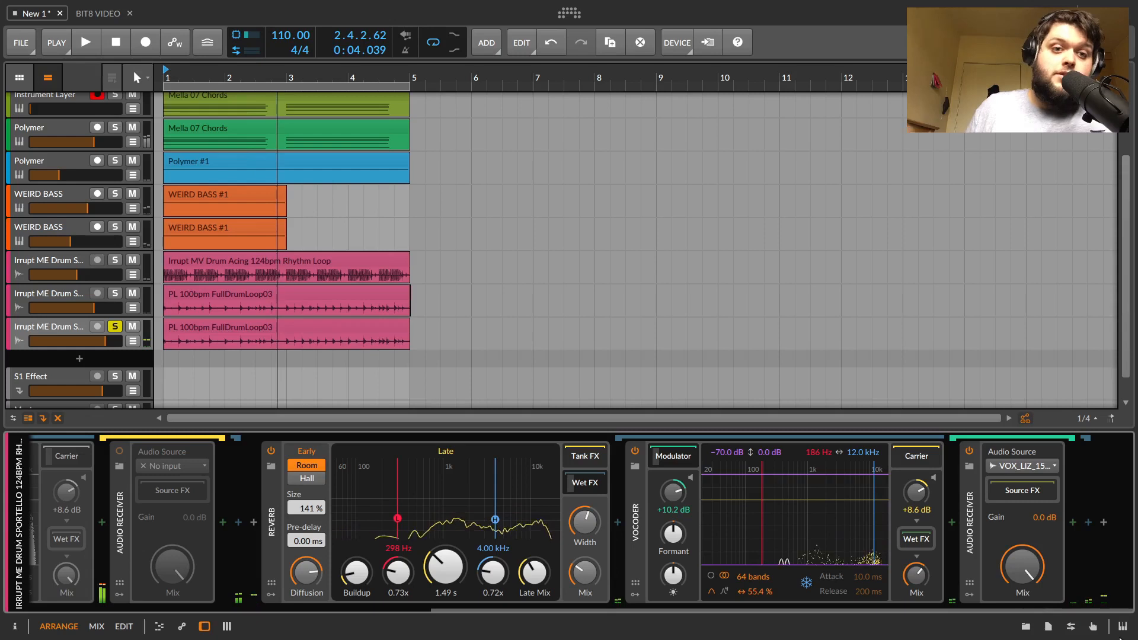